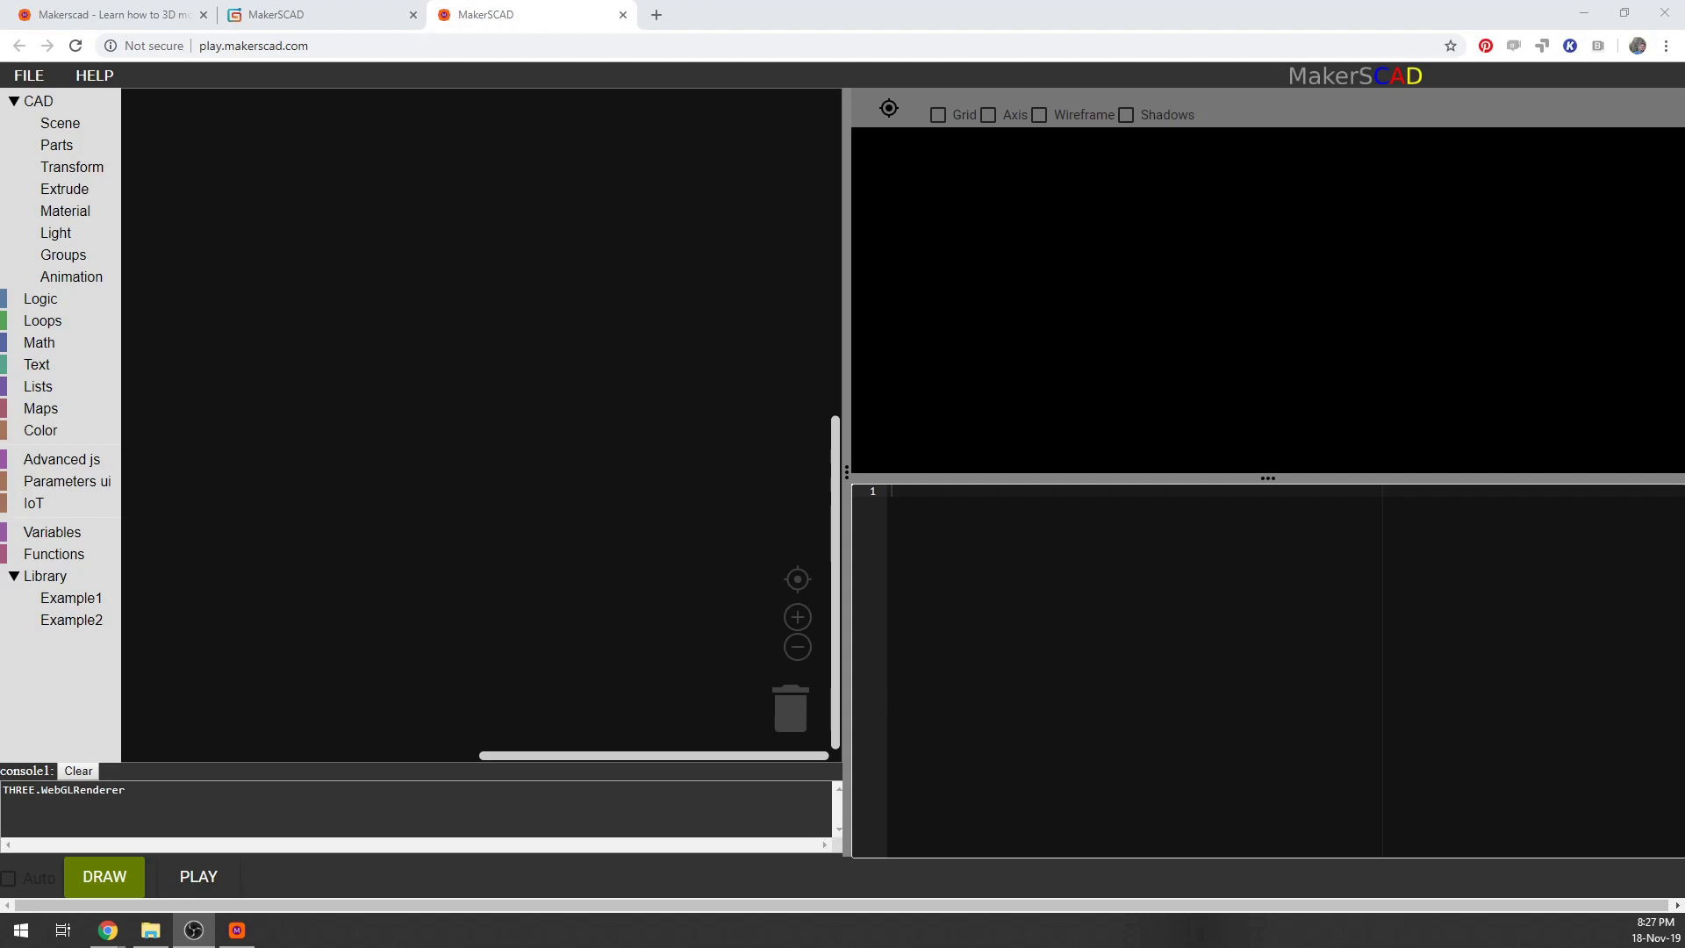
# Look over the MakerSCAD home page and the online editor open in the browser.
pyautogui.click(297, 14)
pyautogui.click(134, 14)
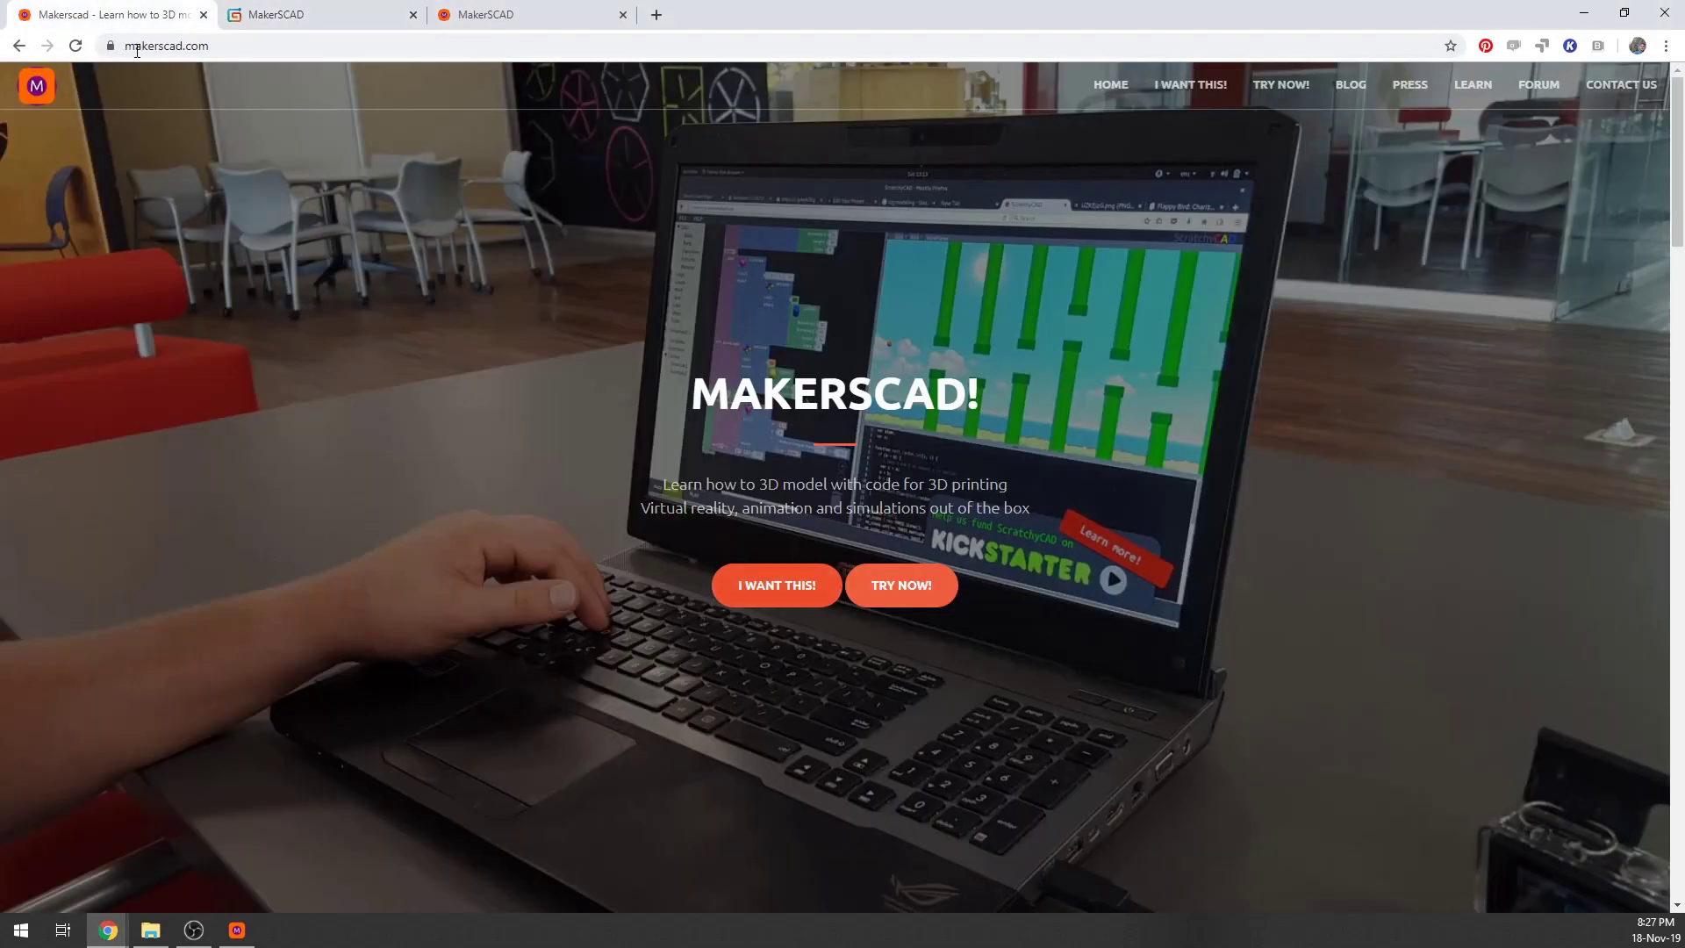
pyautogui.click(180, 153)
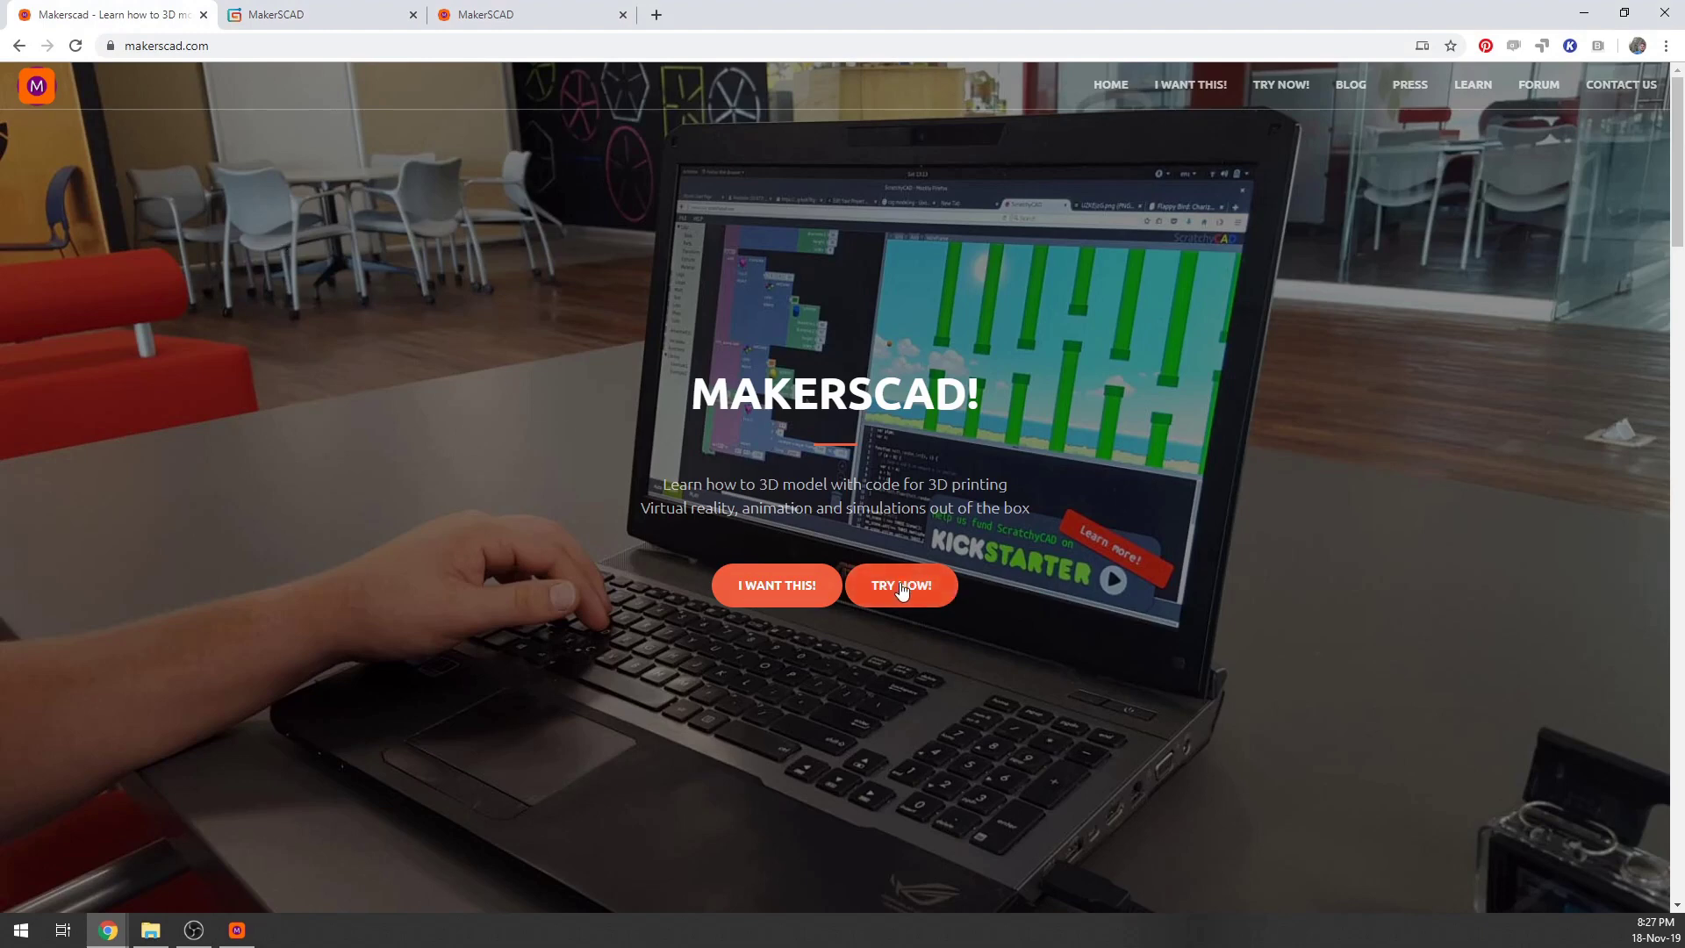
pyautogui.click(507, 11)
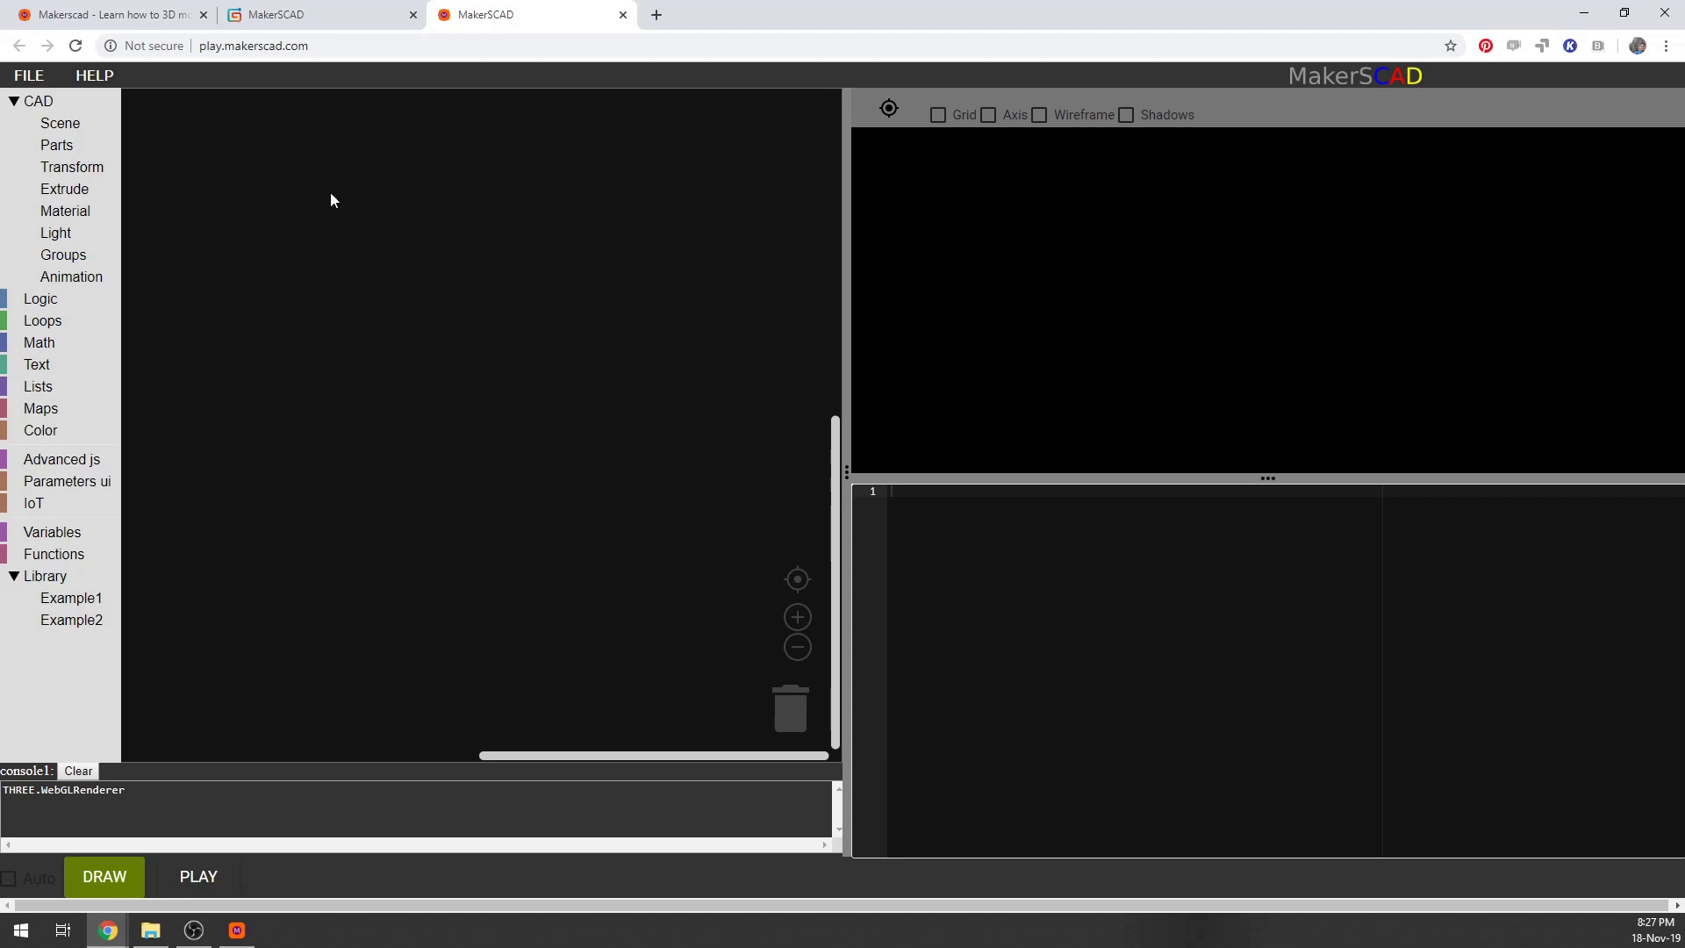
pyautogui.click(147, 16)
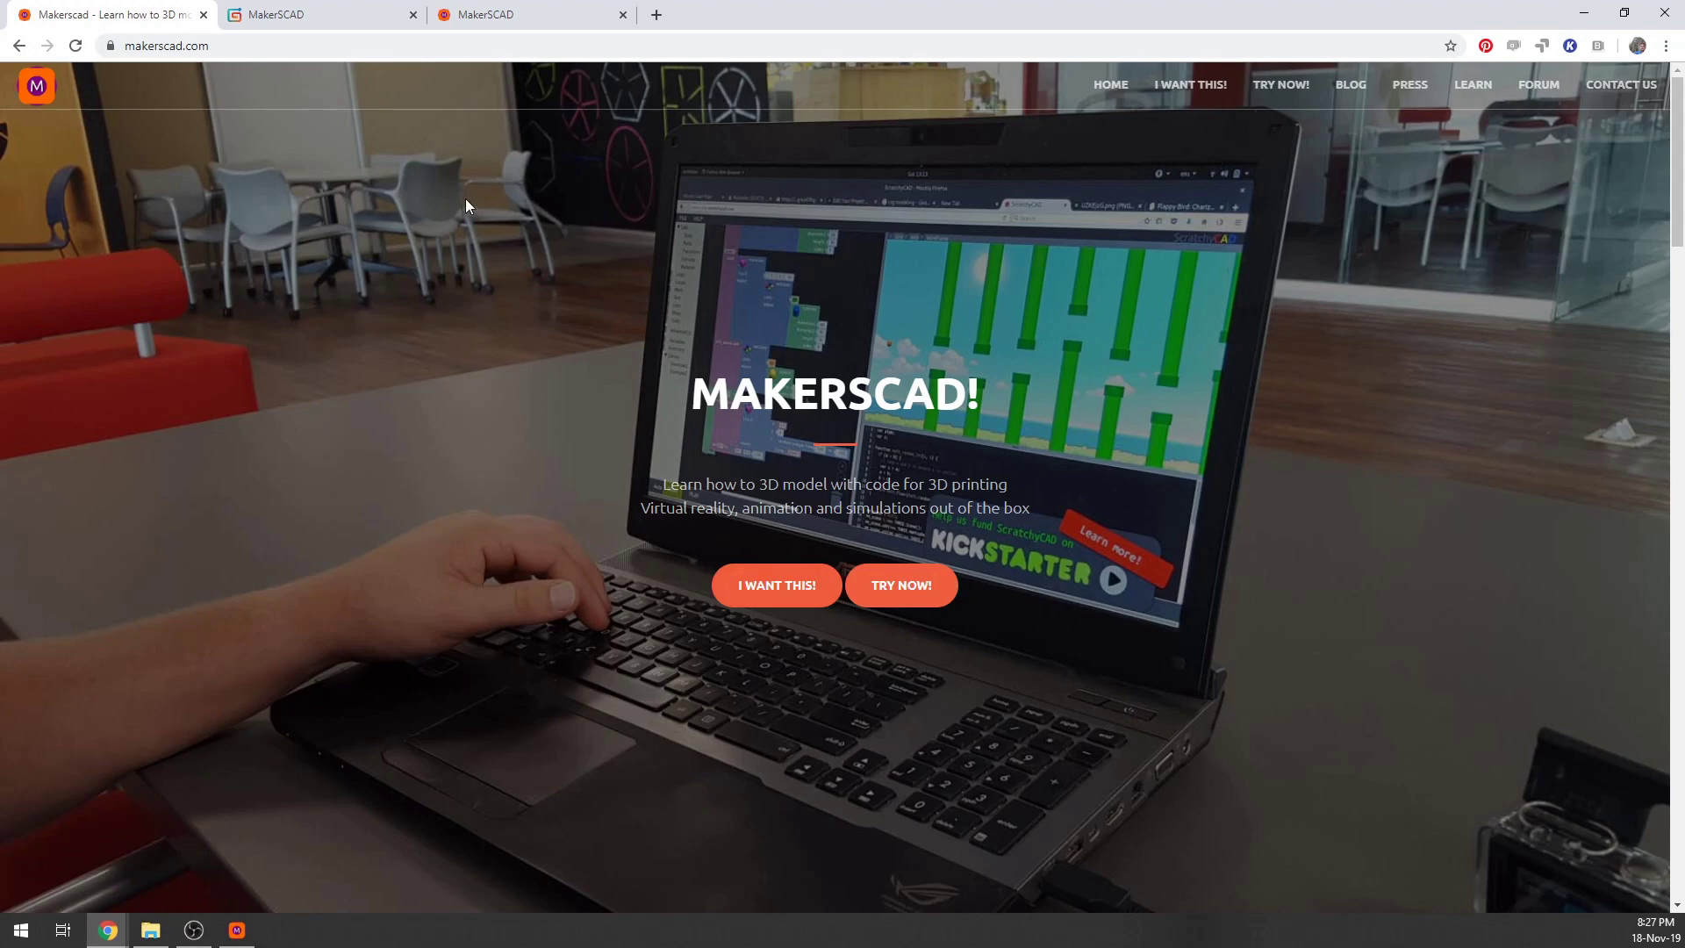
# Switch to the MakerSCAD desktop app and enlarge the 3D view by shrinking the code area.
pyautogui.click(245, 937)
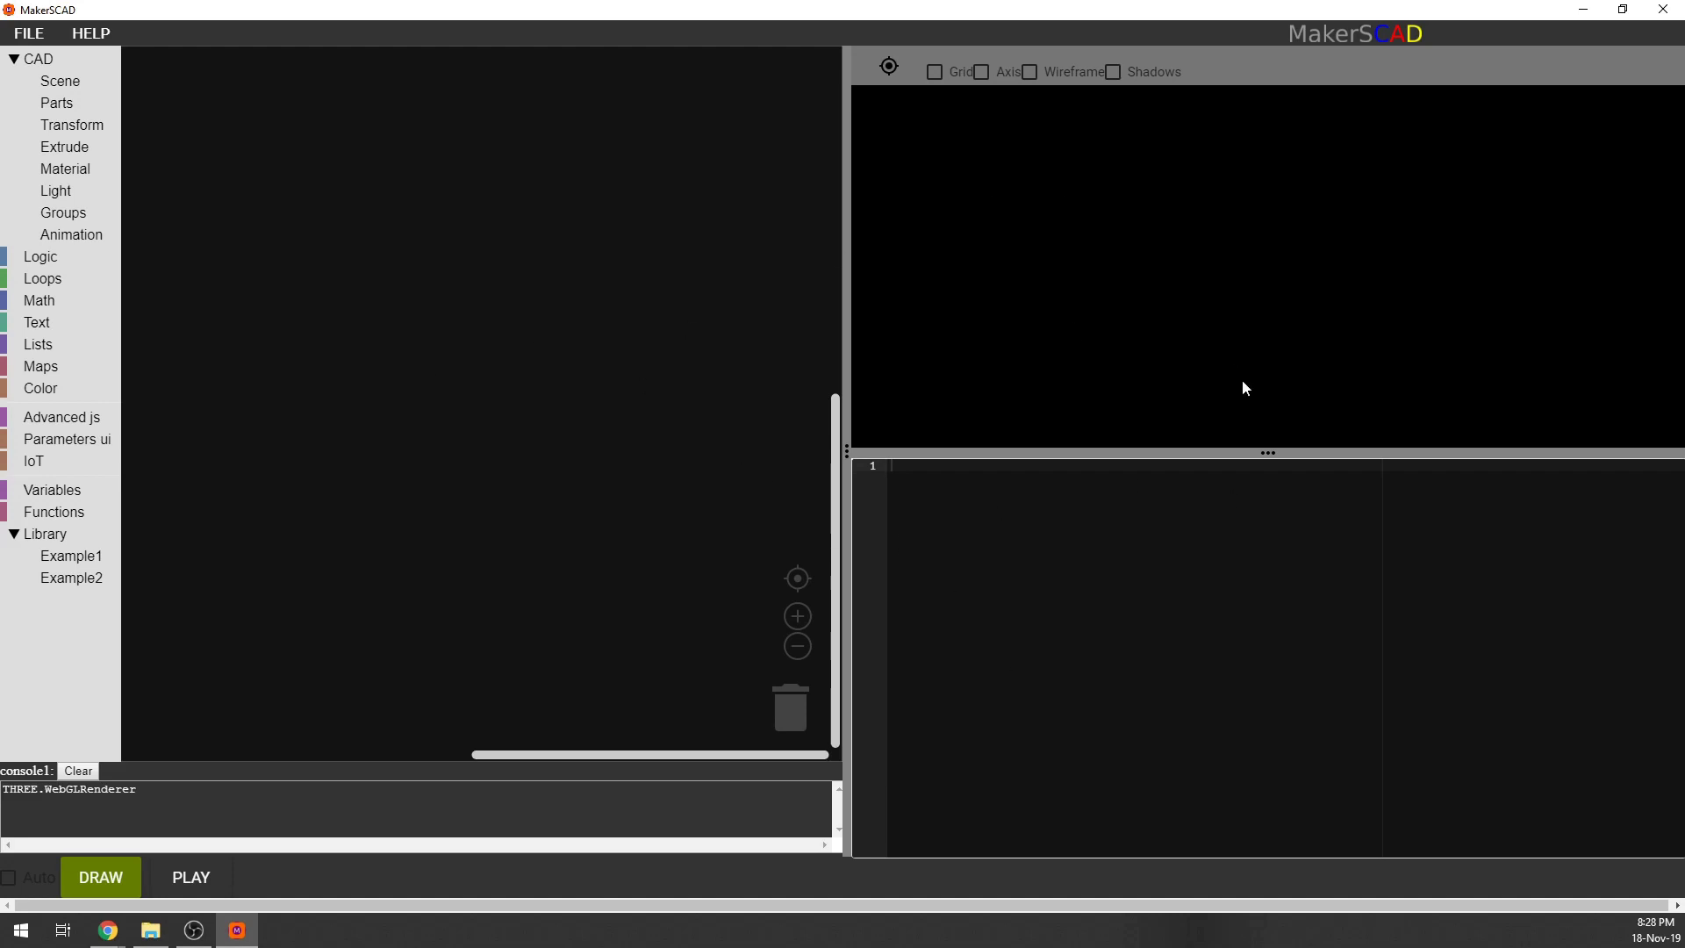
pyautogui.moveTo(1270, 454); pyautogui.dragTo(1302, 715)
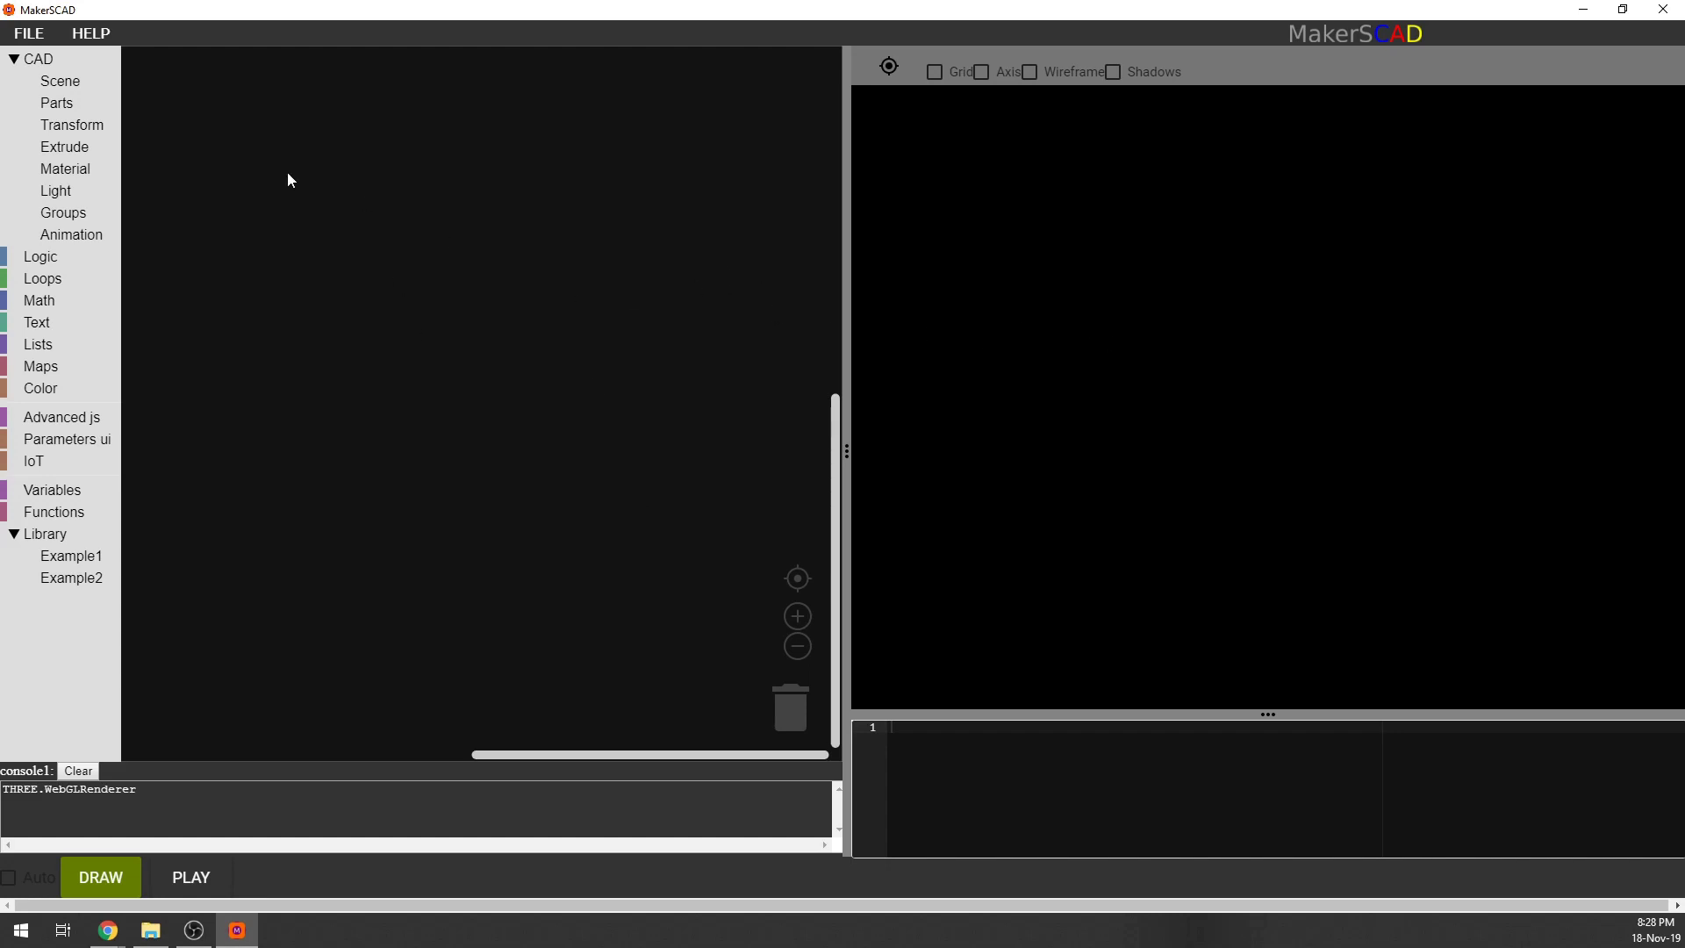
# Place a New Scene block, attach an Add block with a 100 × 100 × 100 box beneath it, and draw the model.
pyautogui.click(68, 81)
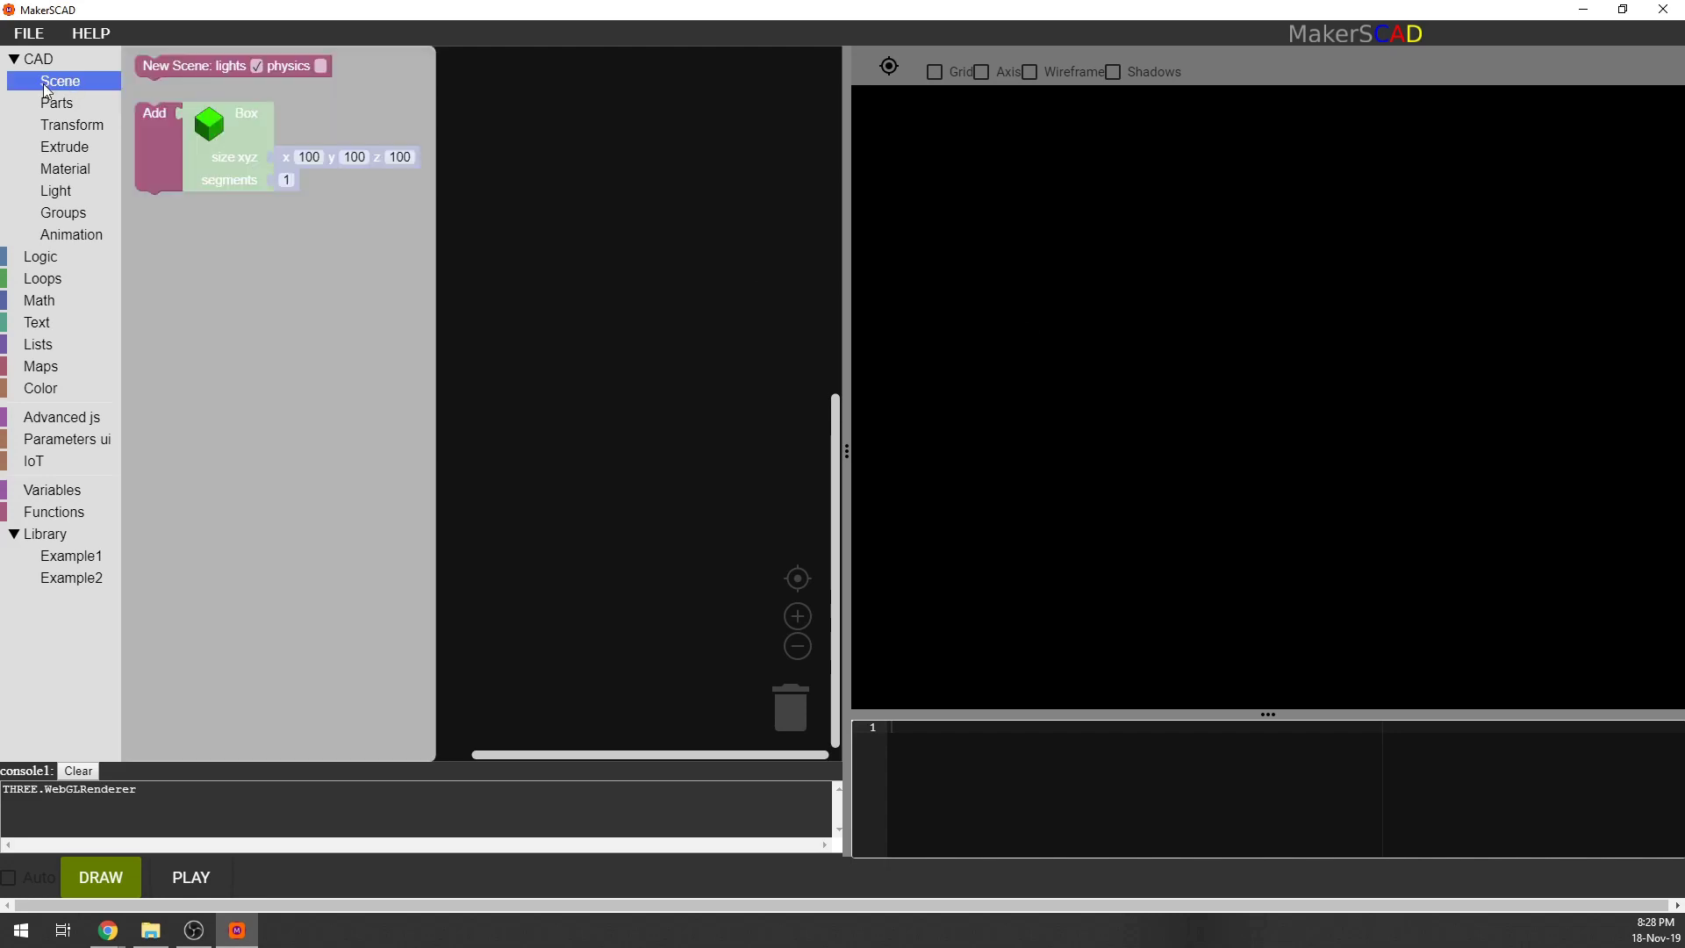
pyautogui.moveTo(183, 65); pyautogui.dragTo(335, 130)
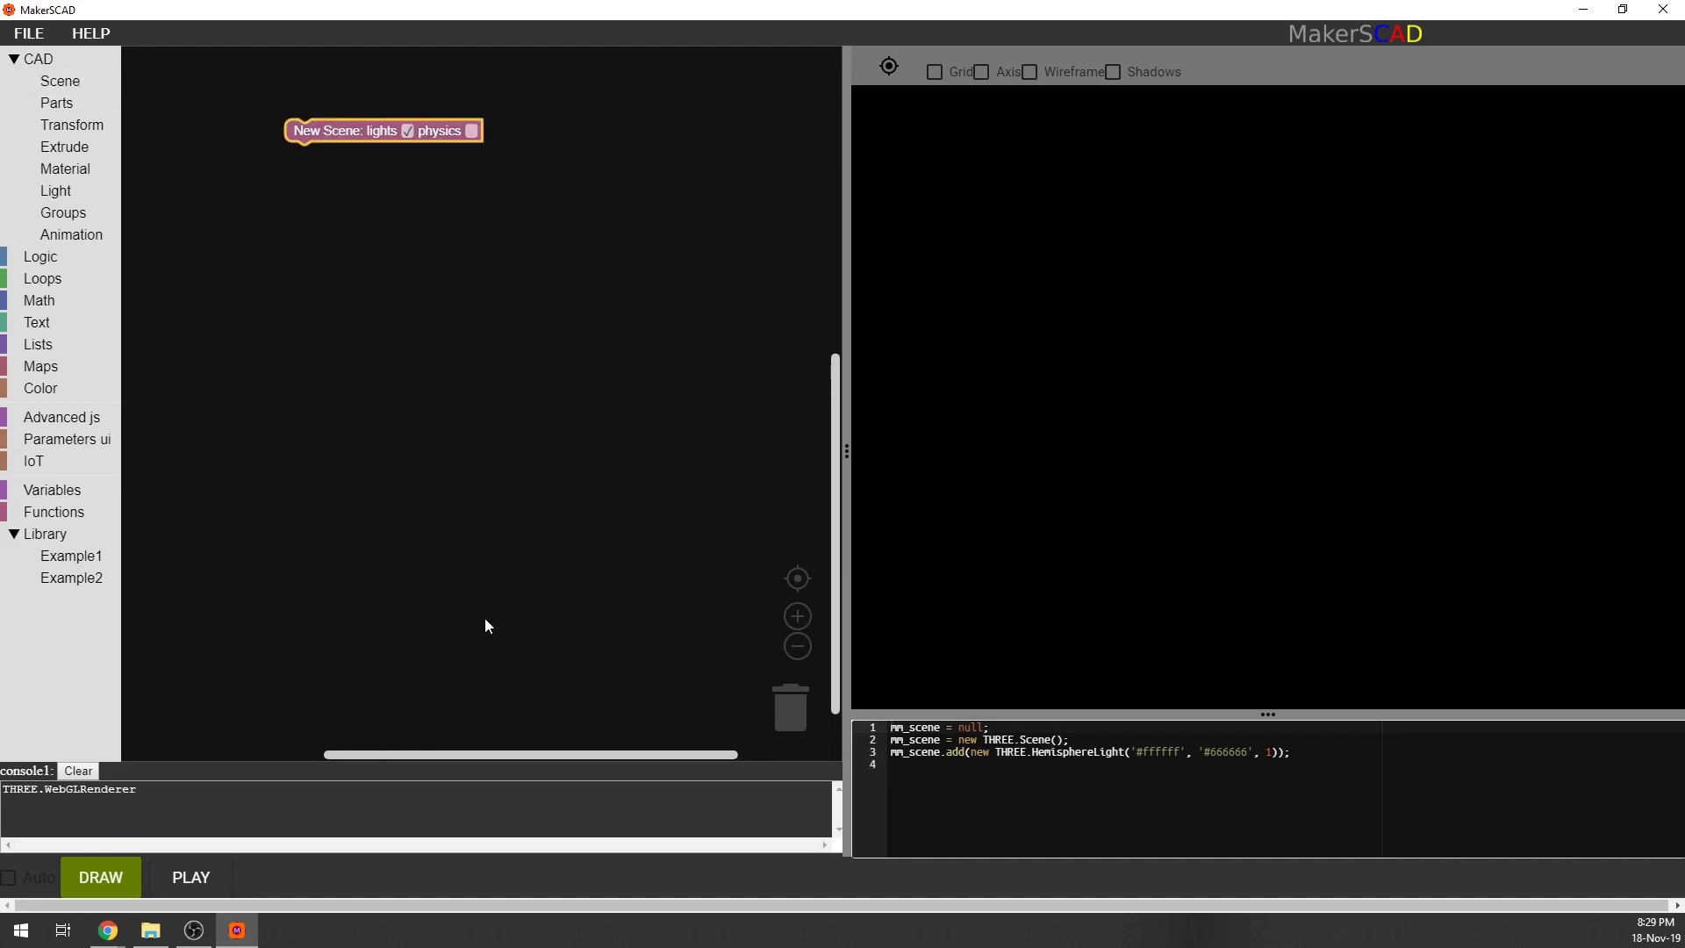
pyautogui.click(60, 79)
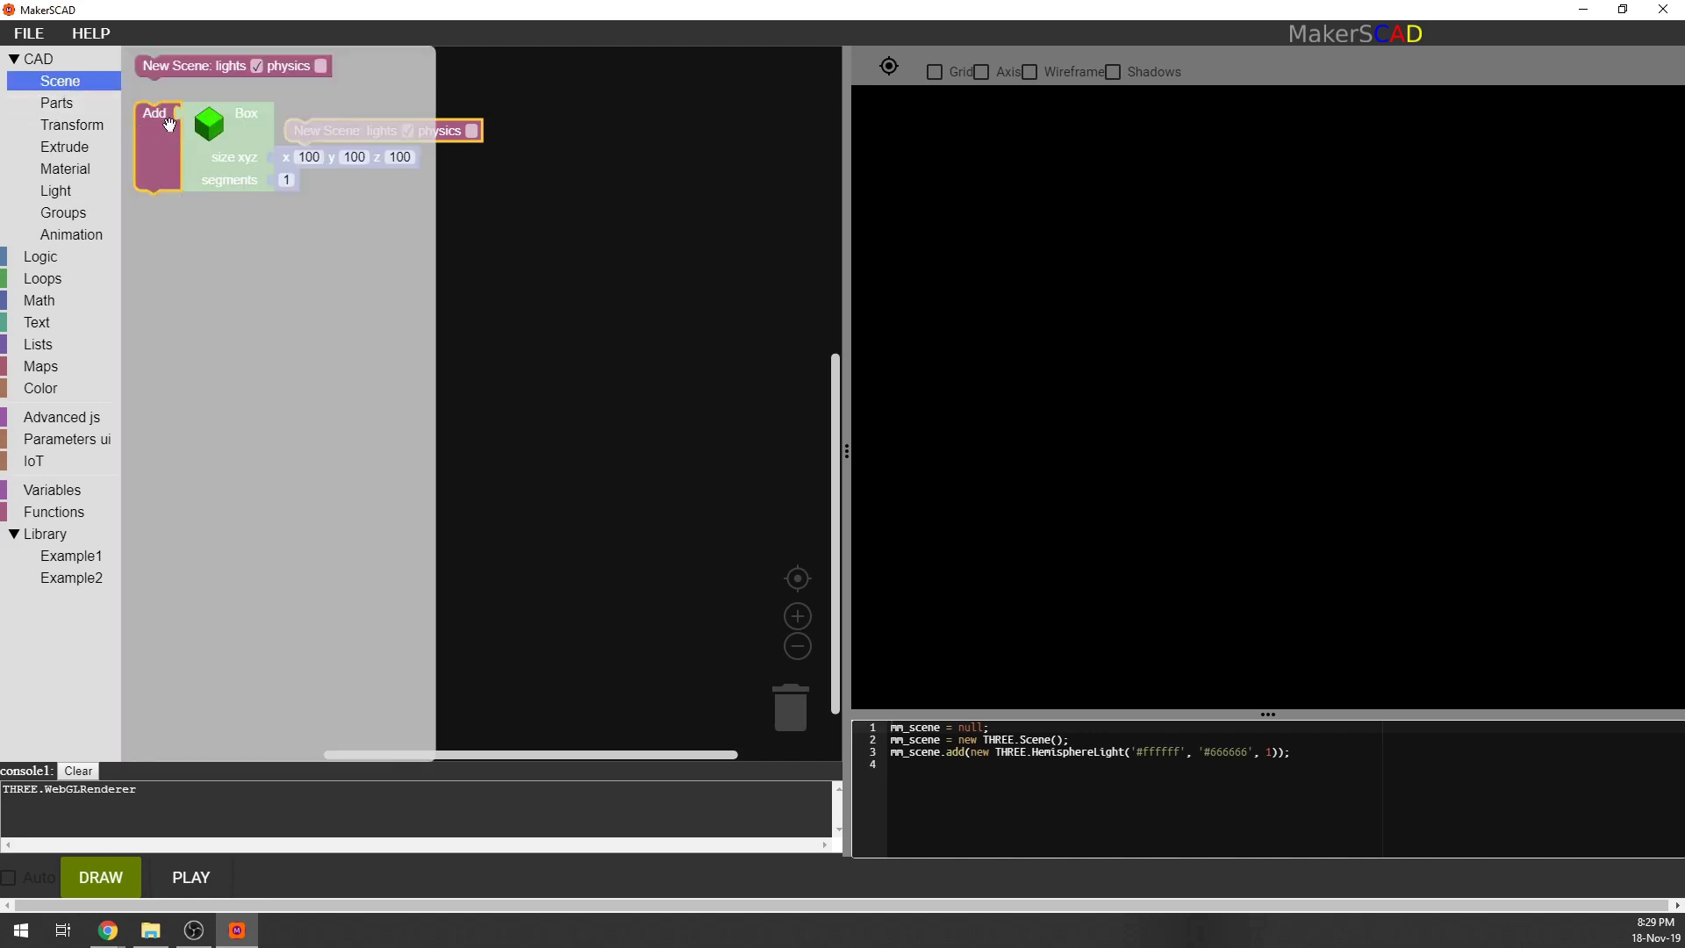
pyautogui.moveTo(166, 141); pyautogui.dragTo(303, 188)
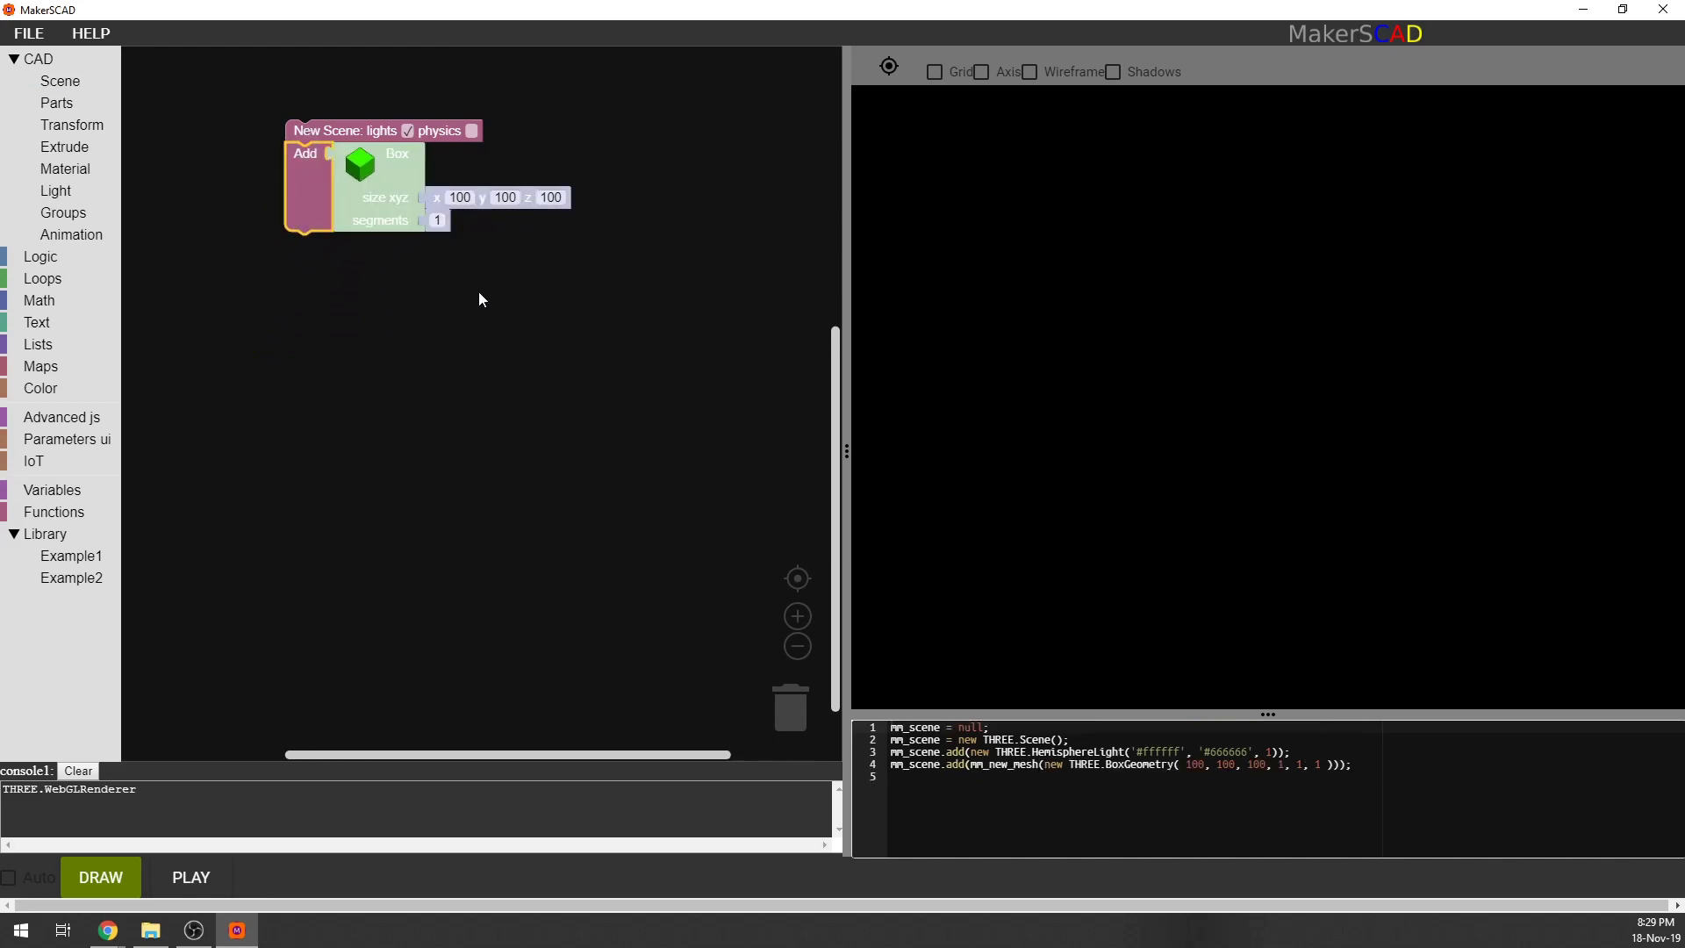
pyautogui.click(110, 882)
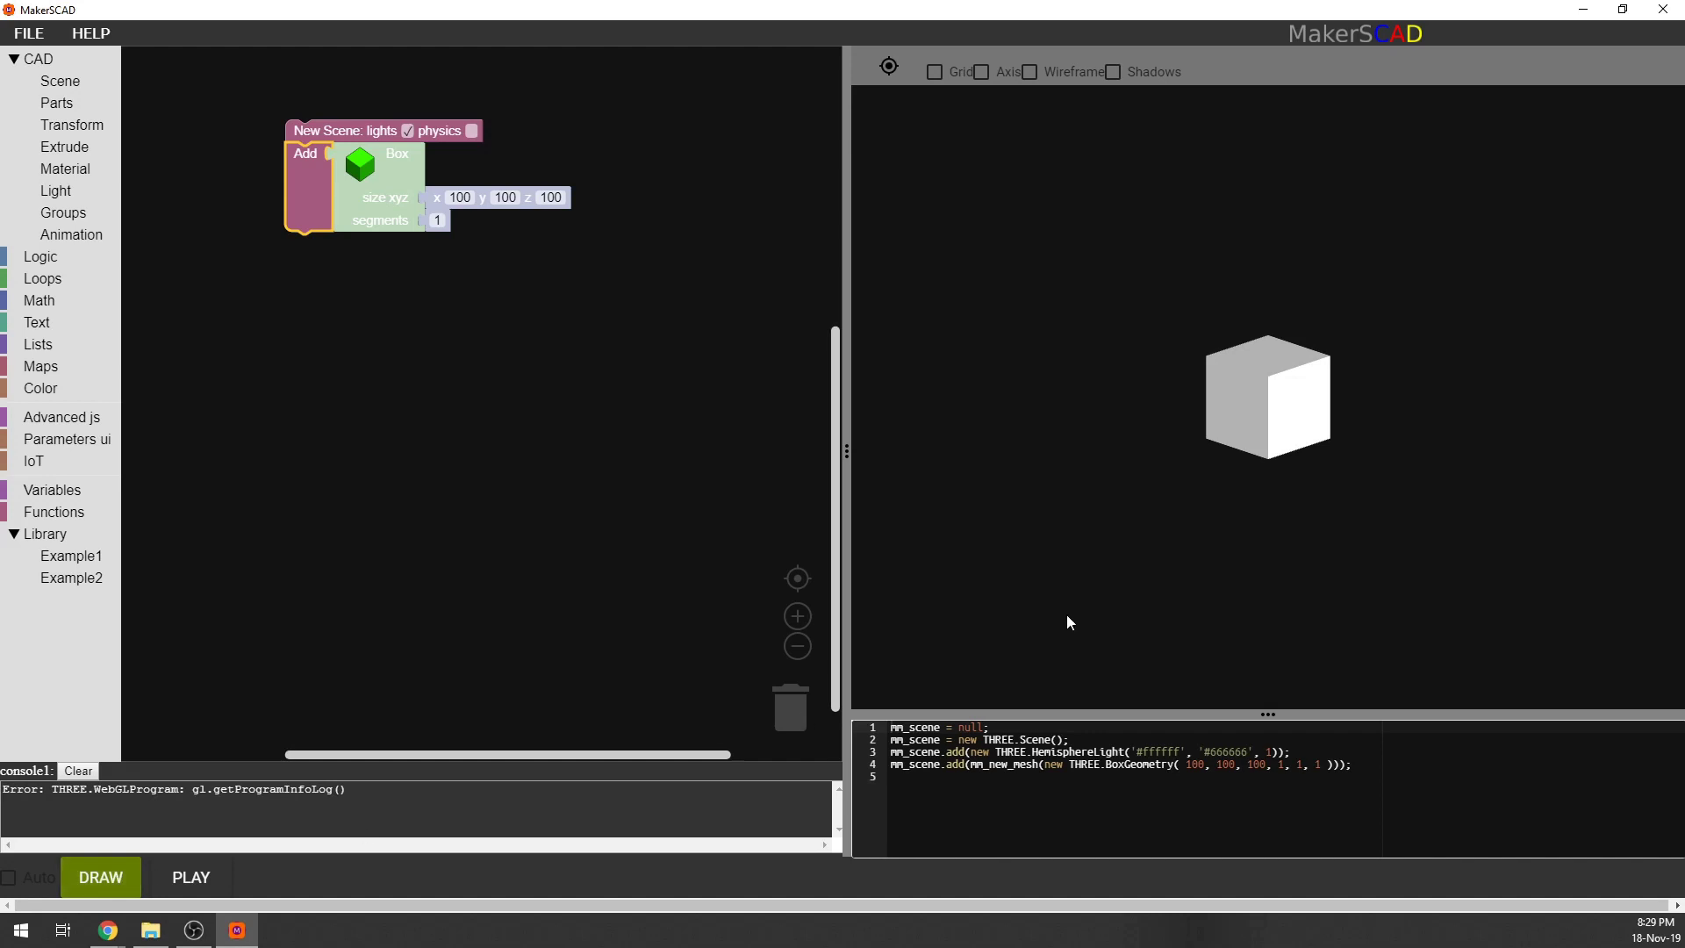
pyautogui.moveTo(1176, 562)
pyautogui.mouseDown()
pyautogui.moveTo(1279, 515)
pyautogui.moveTo(1158, 474)
pyautogui.moveTo(1071, 554)
pyautogui.moveTo(1255, 487)
pyautogui.moveTo(1331, 519)
pyautogui.moveTo(1341, 547)
pyautogui.mouseUp()
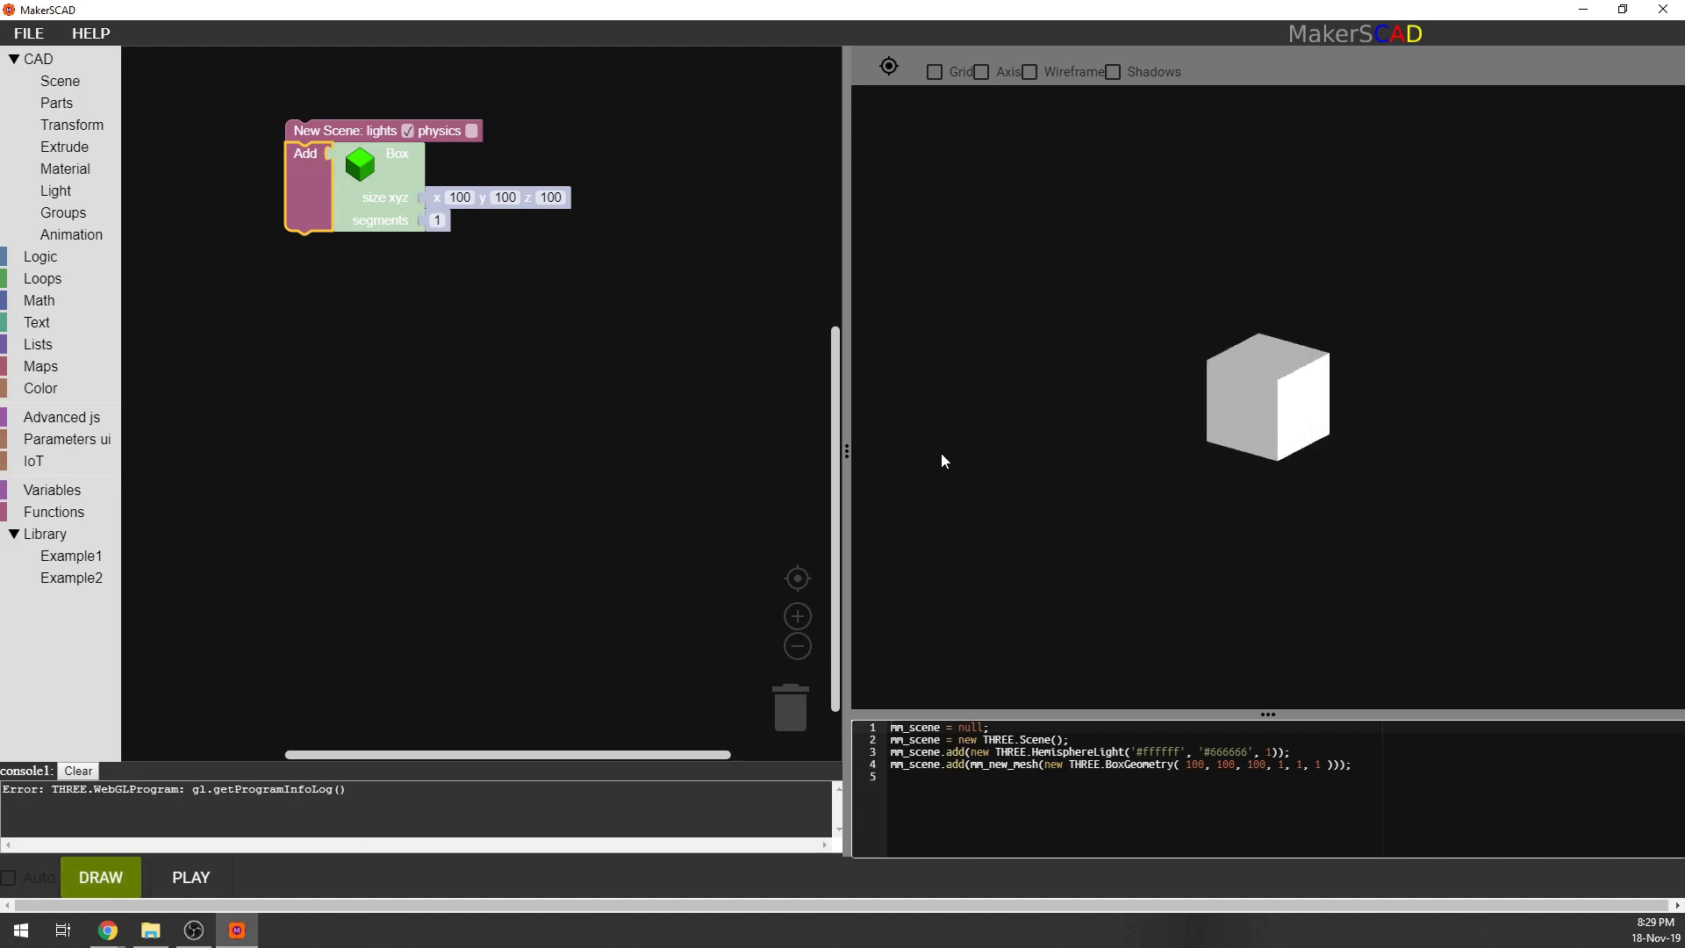
# Preview the box with shadows and with wireframe display, switching each option off again.
pyautogui.click(1113, 72)
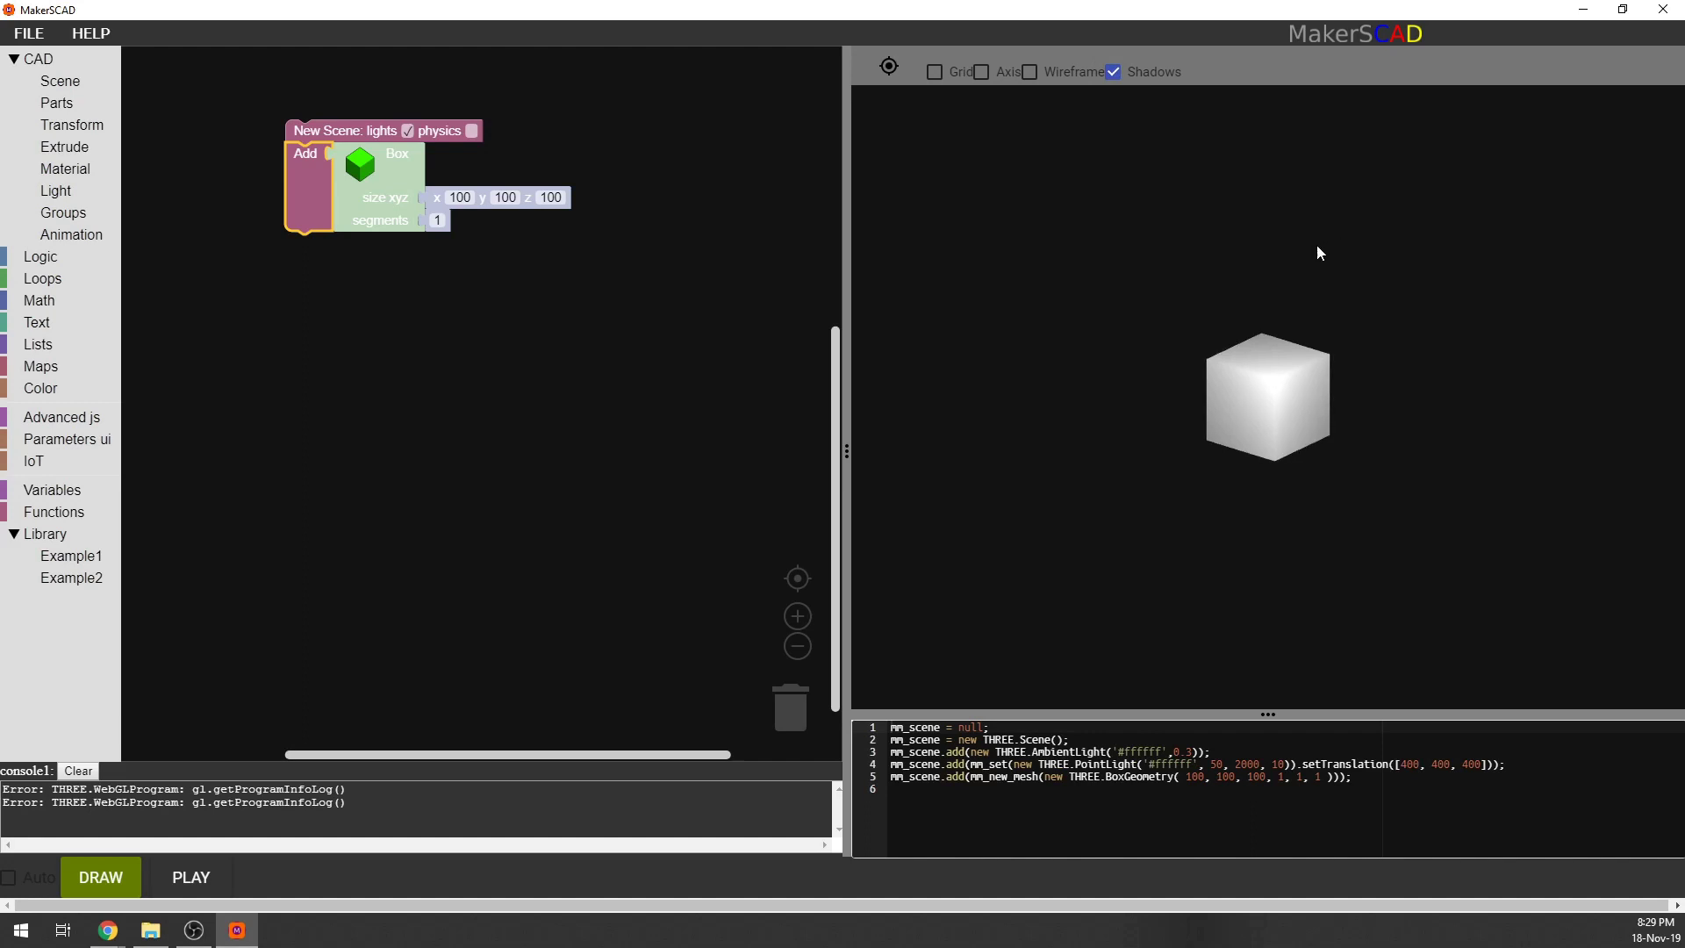
pyautogui.click(1113, 72)
pyautogui.click(1029, 72)
pyautogui.moveTo(1103, 169); pyautogui.dragTo(1192, 210)
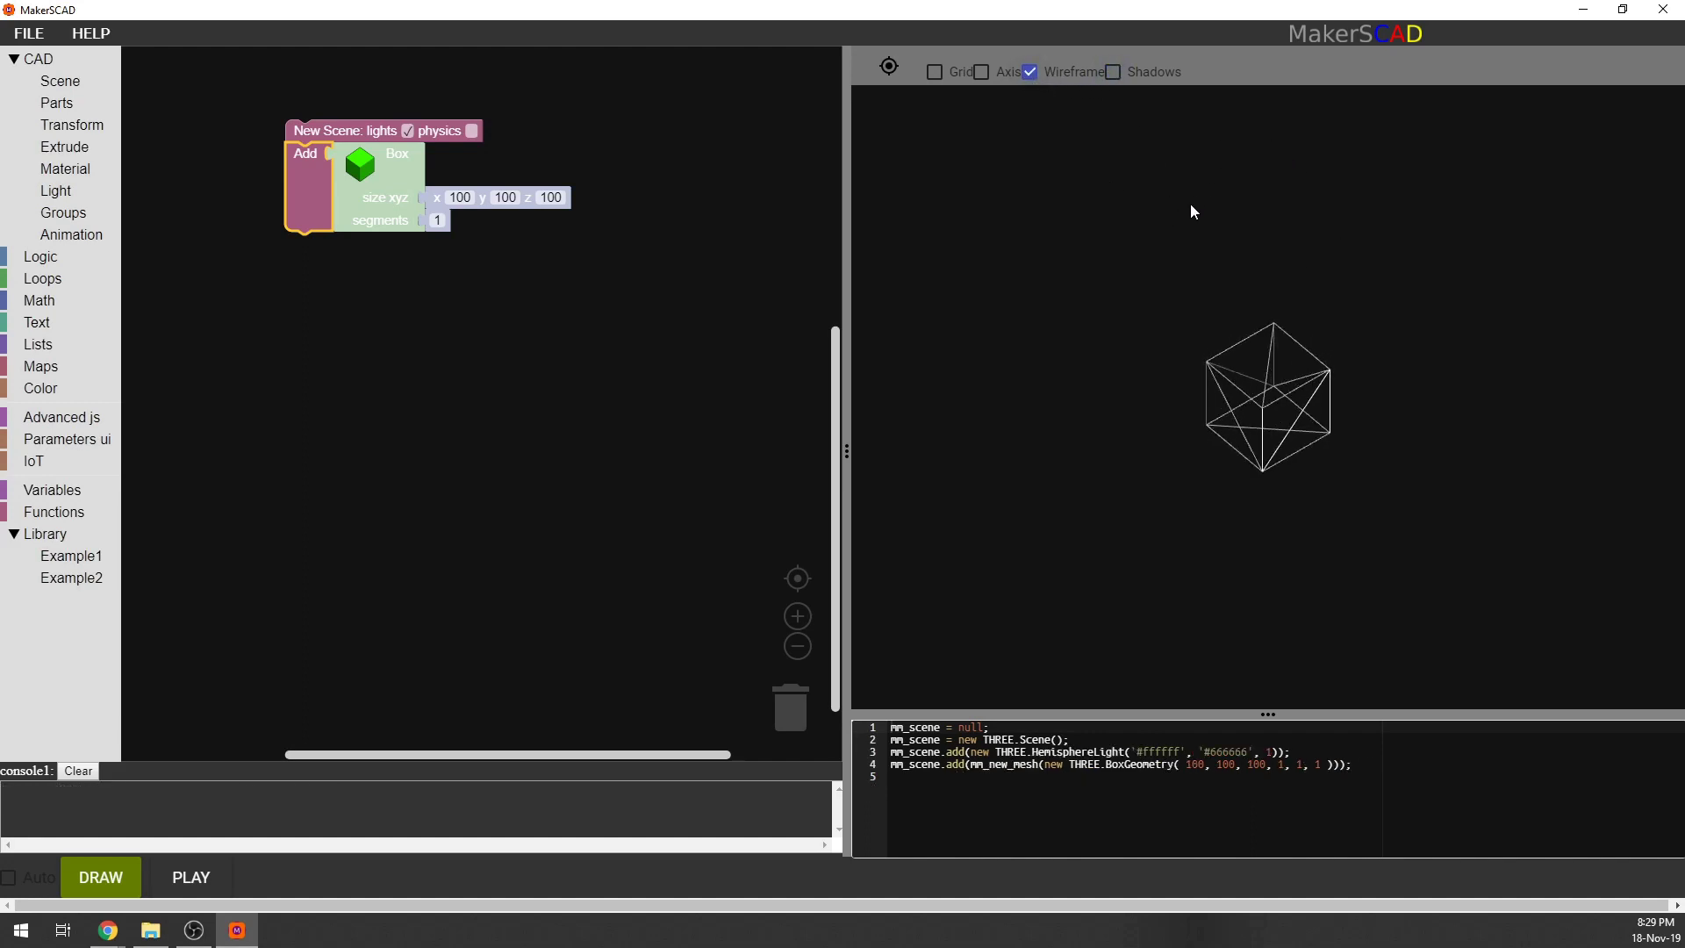
pyautogui.click(1031, 74)
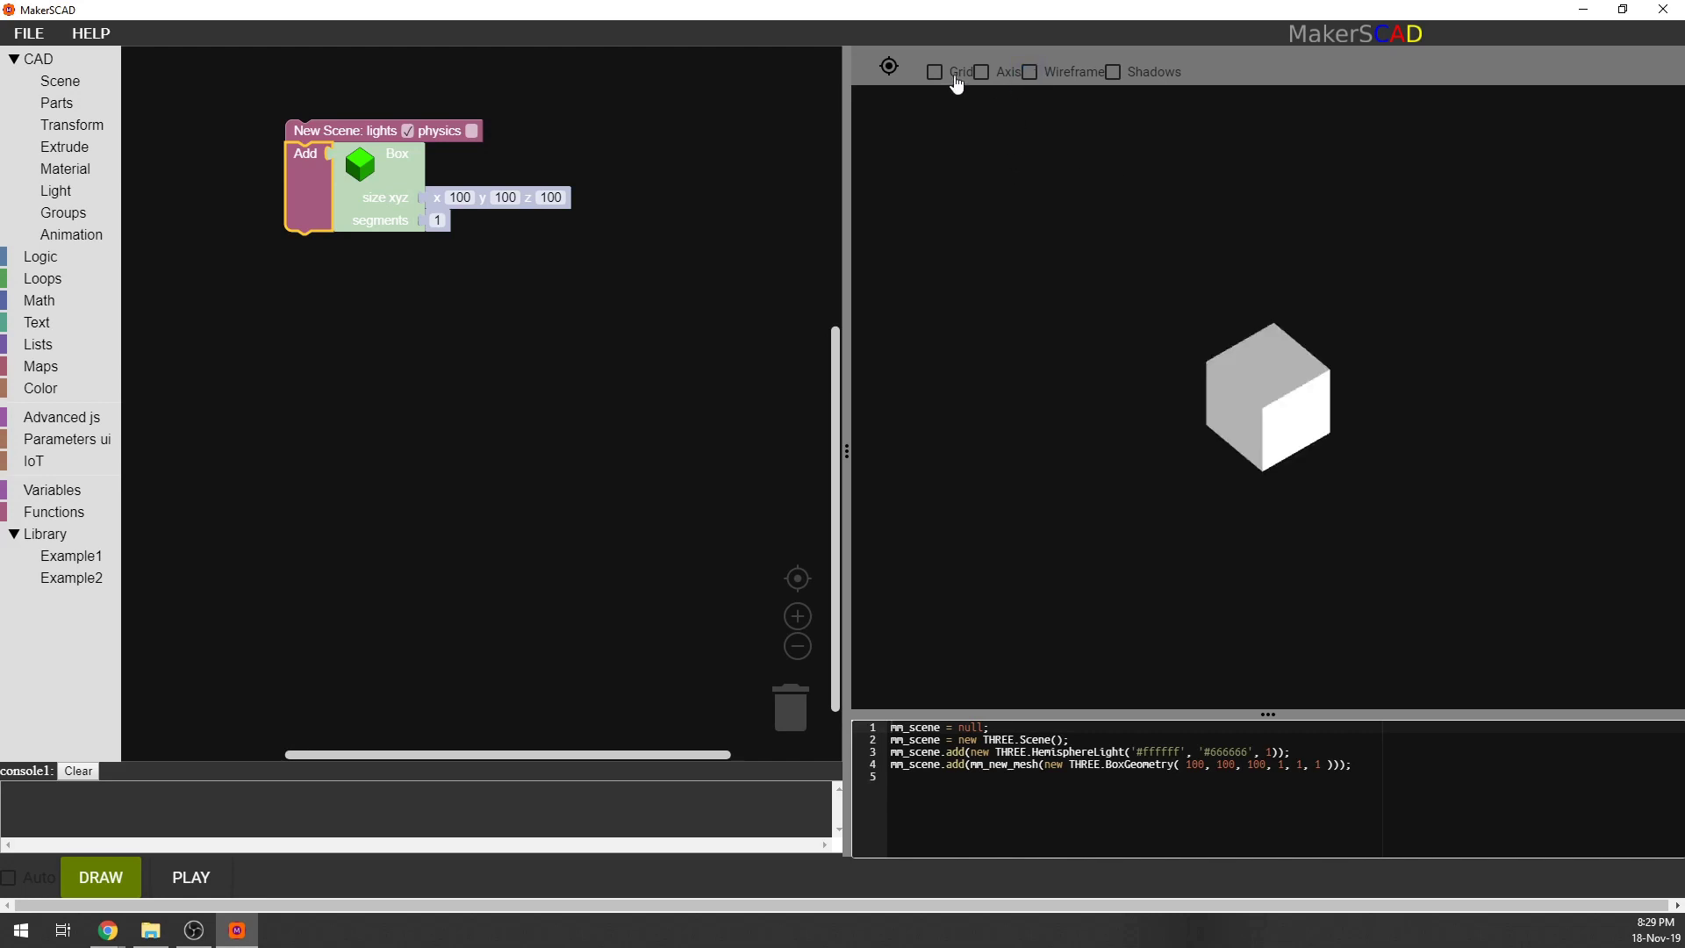
# Show the axes in the 3D view and display the box as a wireframe.
pyautogui.click(982, 72)
pyautogui.click(1029, 72)
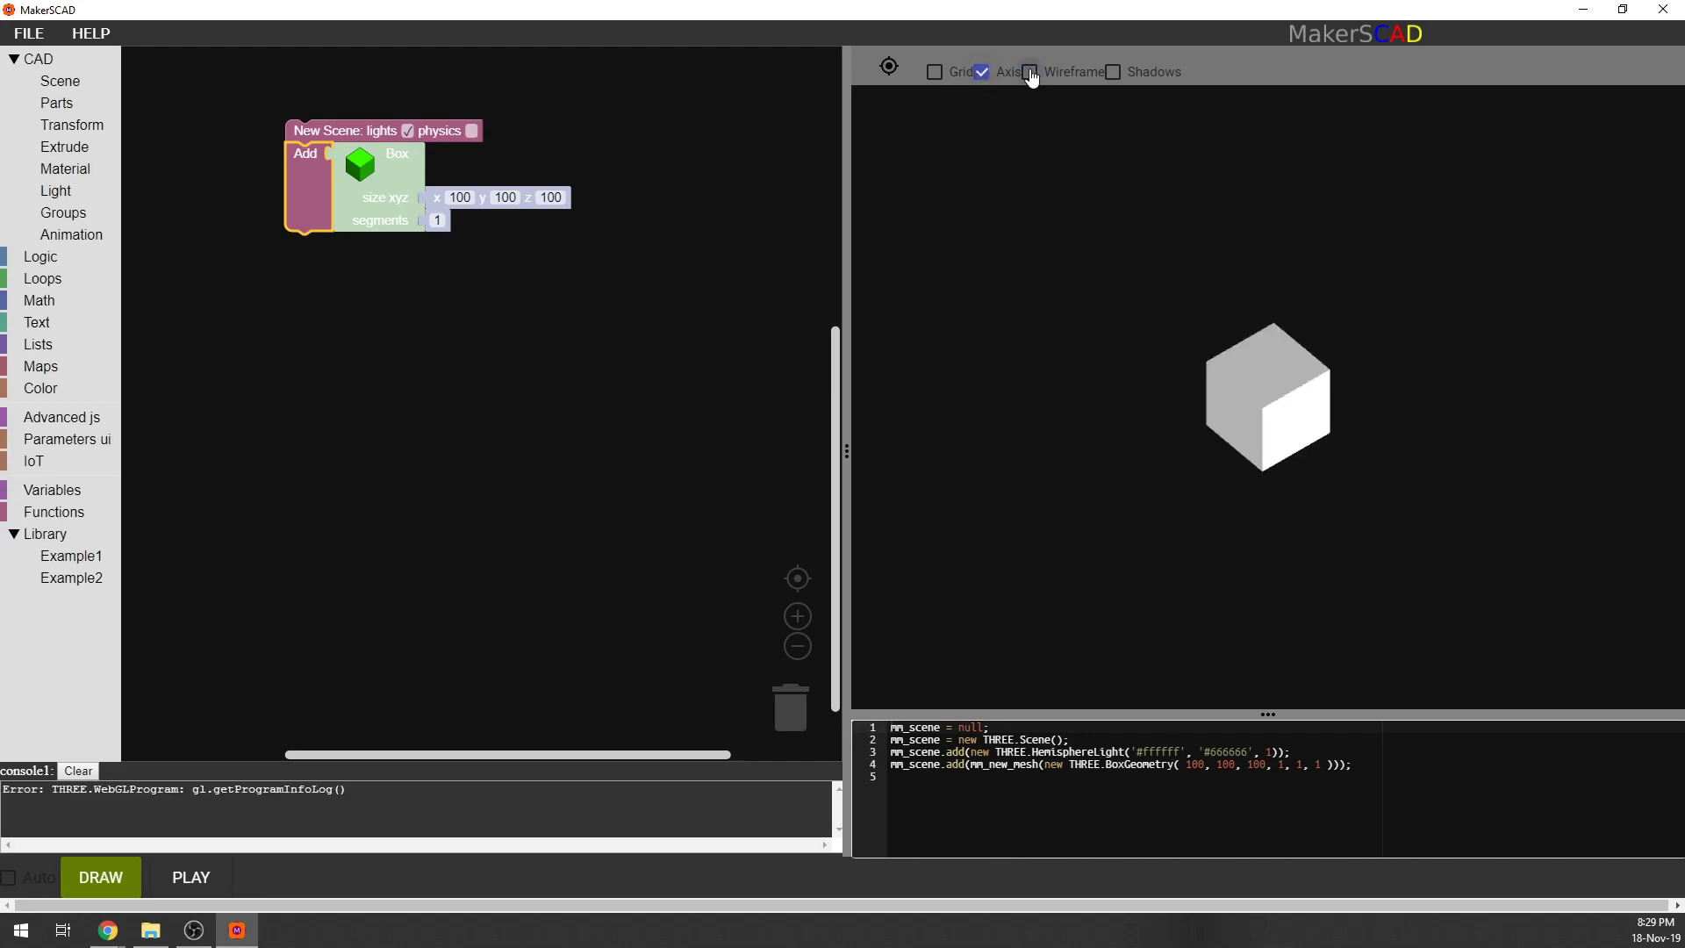
pyautogui.moveTo(1201, 276); pyautogui.dragTo(1277, 324)
pyautogui.scroll(10, 1282, 412)
pyautogui.moveTo(1282, 412)
pyautogui.mouseDown()
pyautogui.moveTo(1288, 393)
pyautogui.moveTo(1283, 420)
pyautogui.moveTo(1267, 403)
pyautogui.moveTo(1245, 441)
pyautogui.moveTo(1291, 350)
pyautogui.moveTo(1267, 426)
pyautogui.mouseUp()
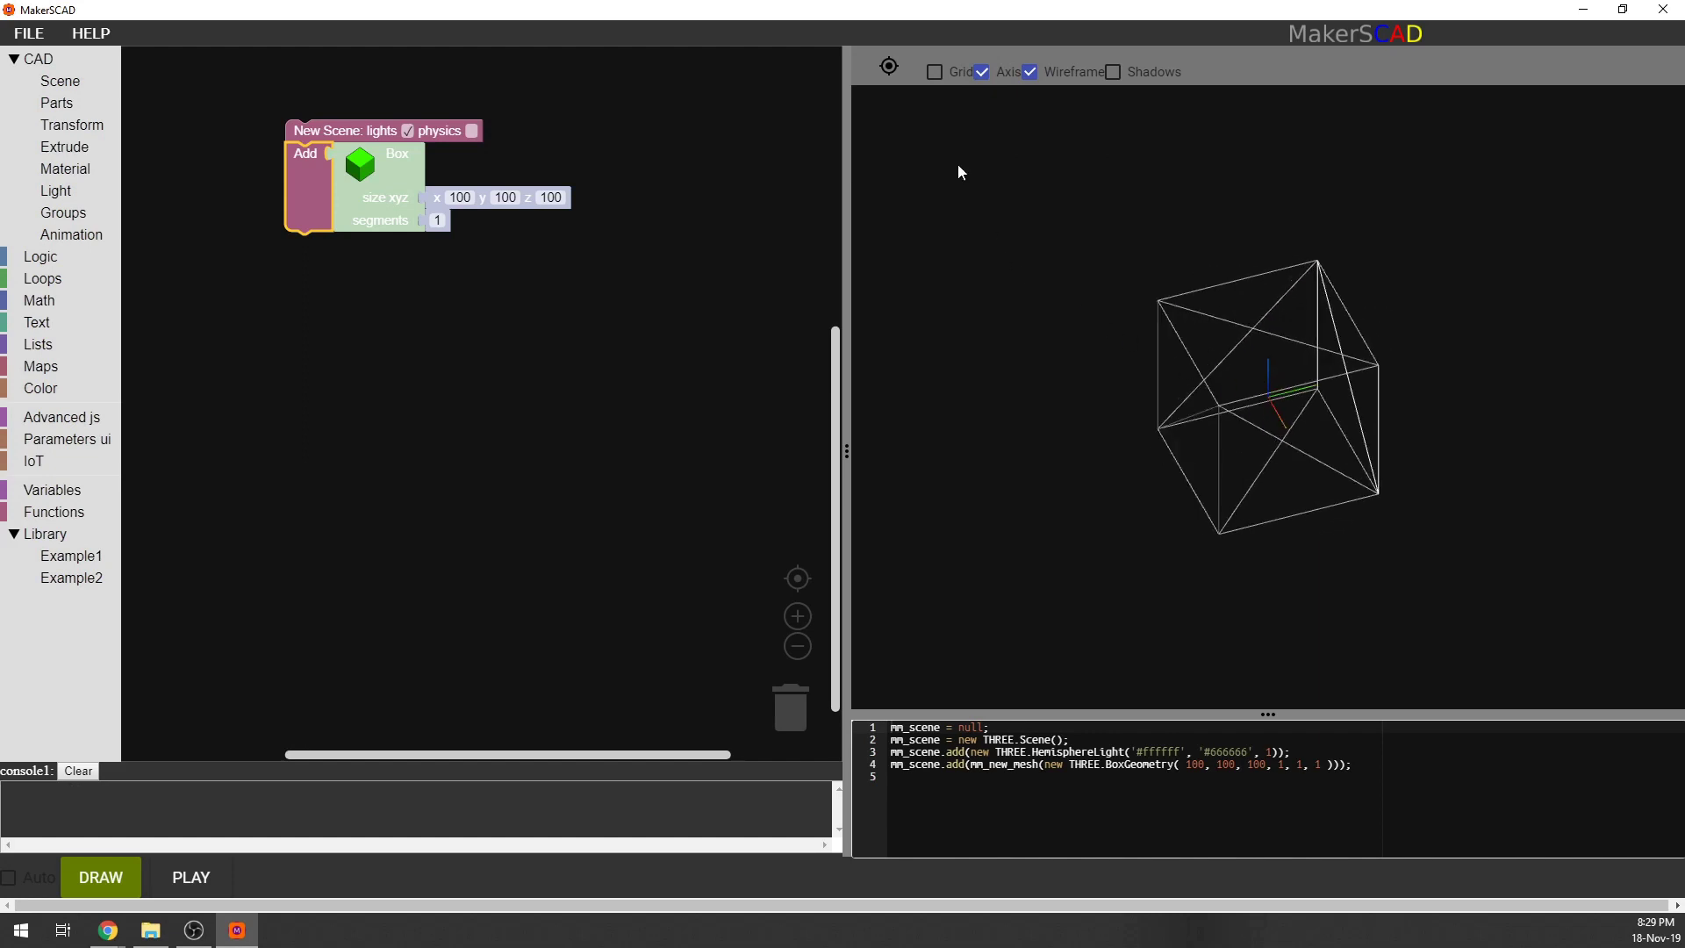
# Show the grid in the 3D view and return the box to solid display.
pyautogui.click(935, 72)
pyautogui.moveTo(1034, 332); pyautogui.dragTo(1159, 273)
pyautogui.moveTo(1426, 511); pyautogui.dragTo(1294, 481)
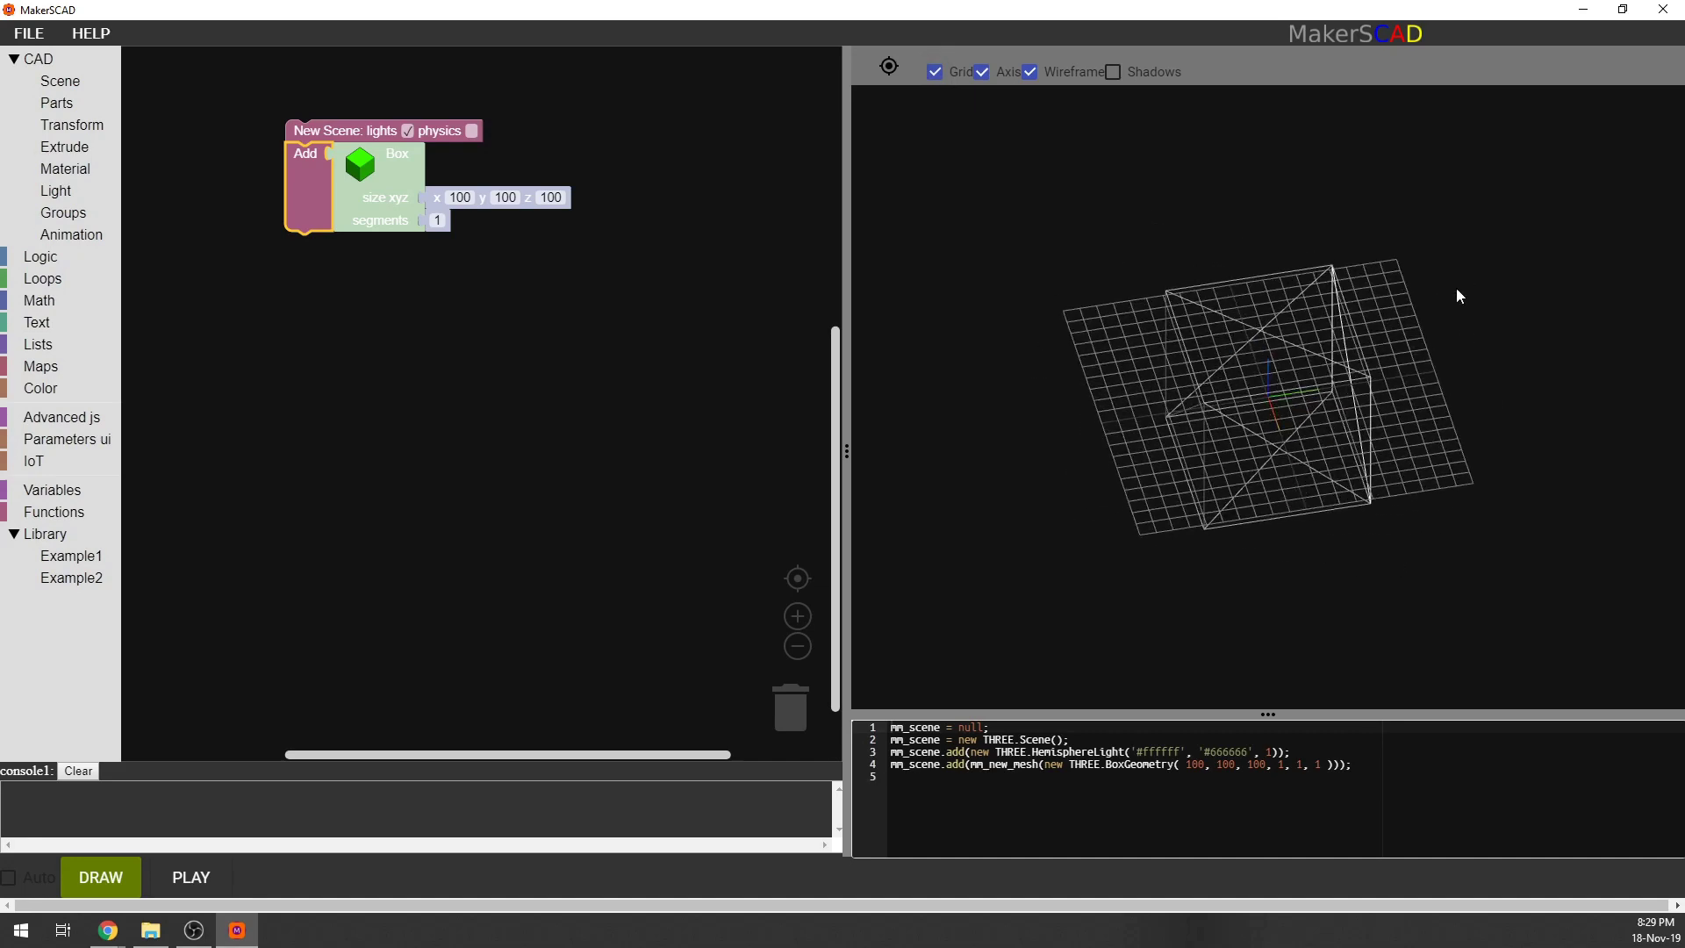
pyautogui.moveTo(1076, 411); pyautogui.dragTo(1114, 431)
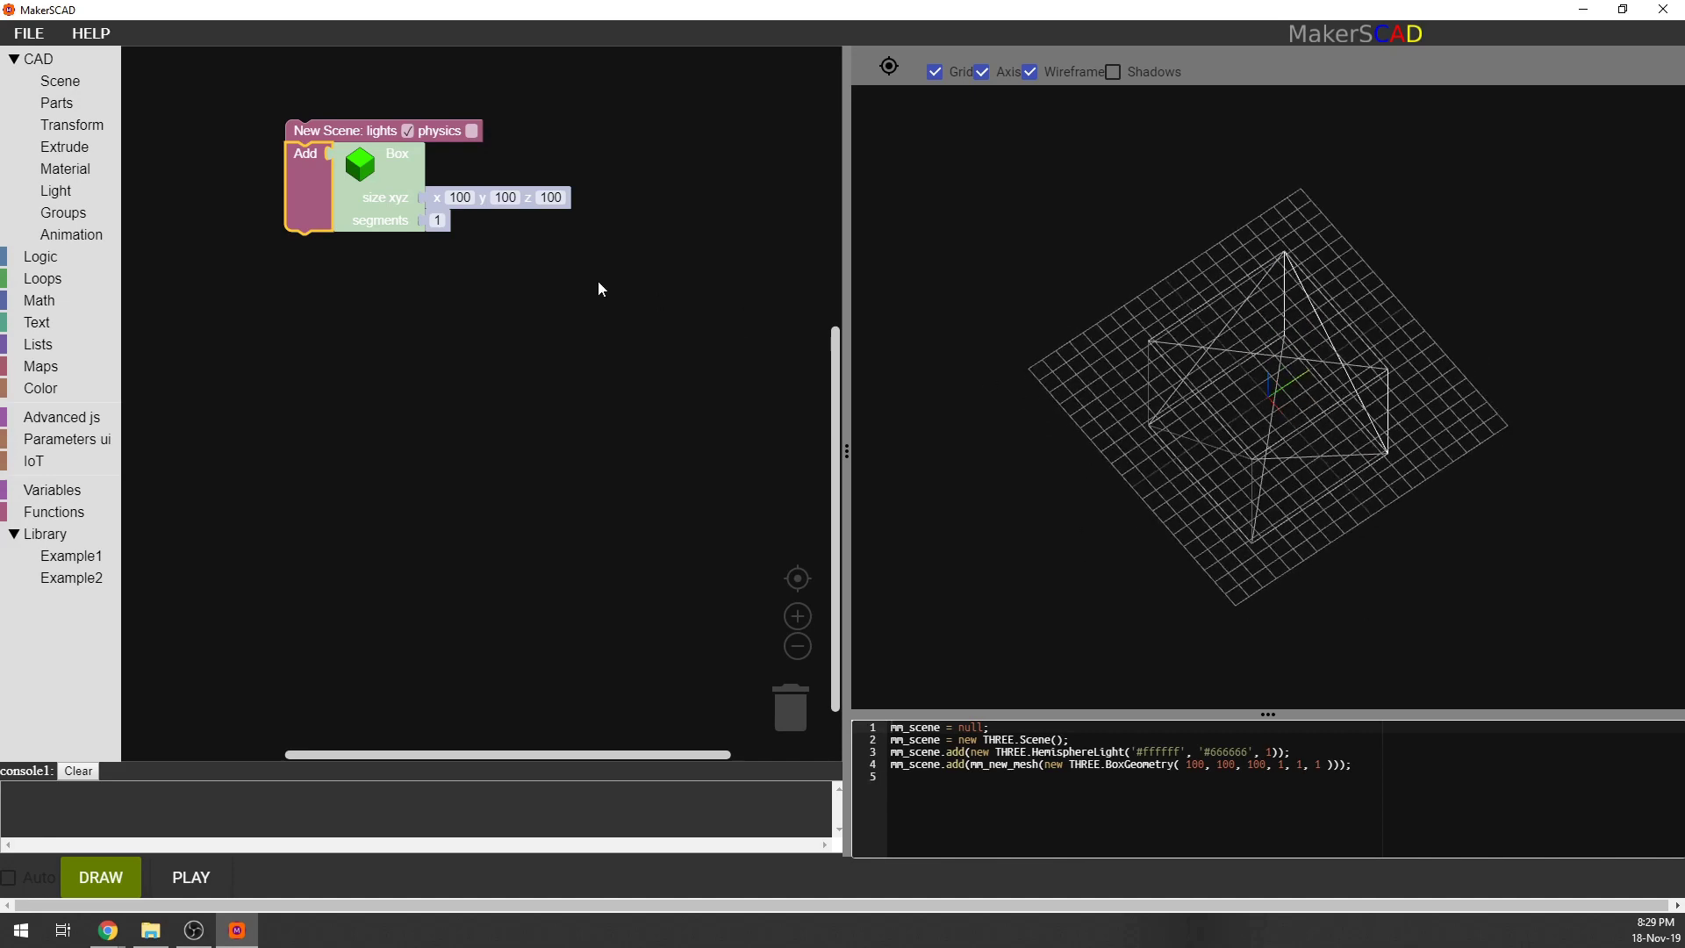
pyautogui.moveTo(1171, 288); pyautogui.dragTo(1225, 369)
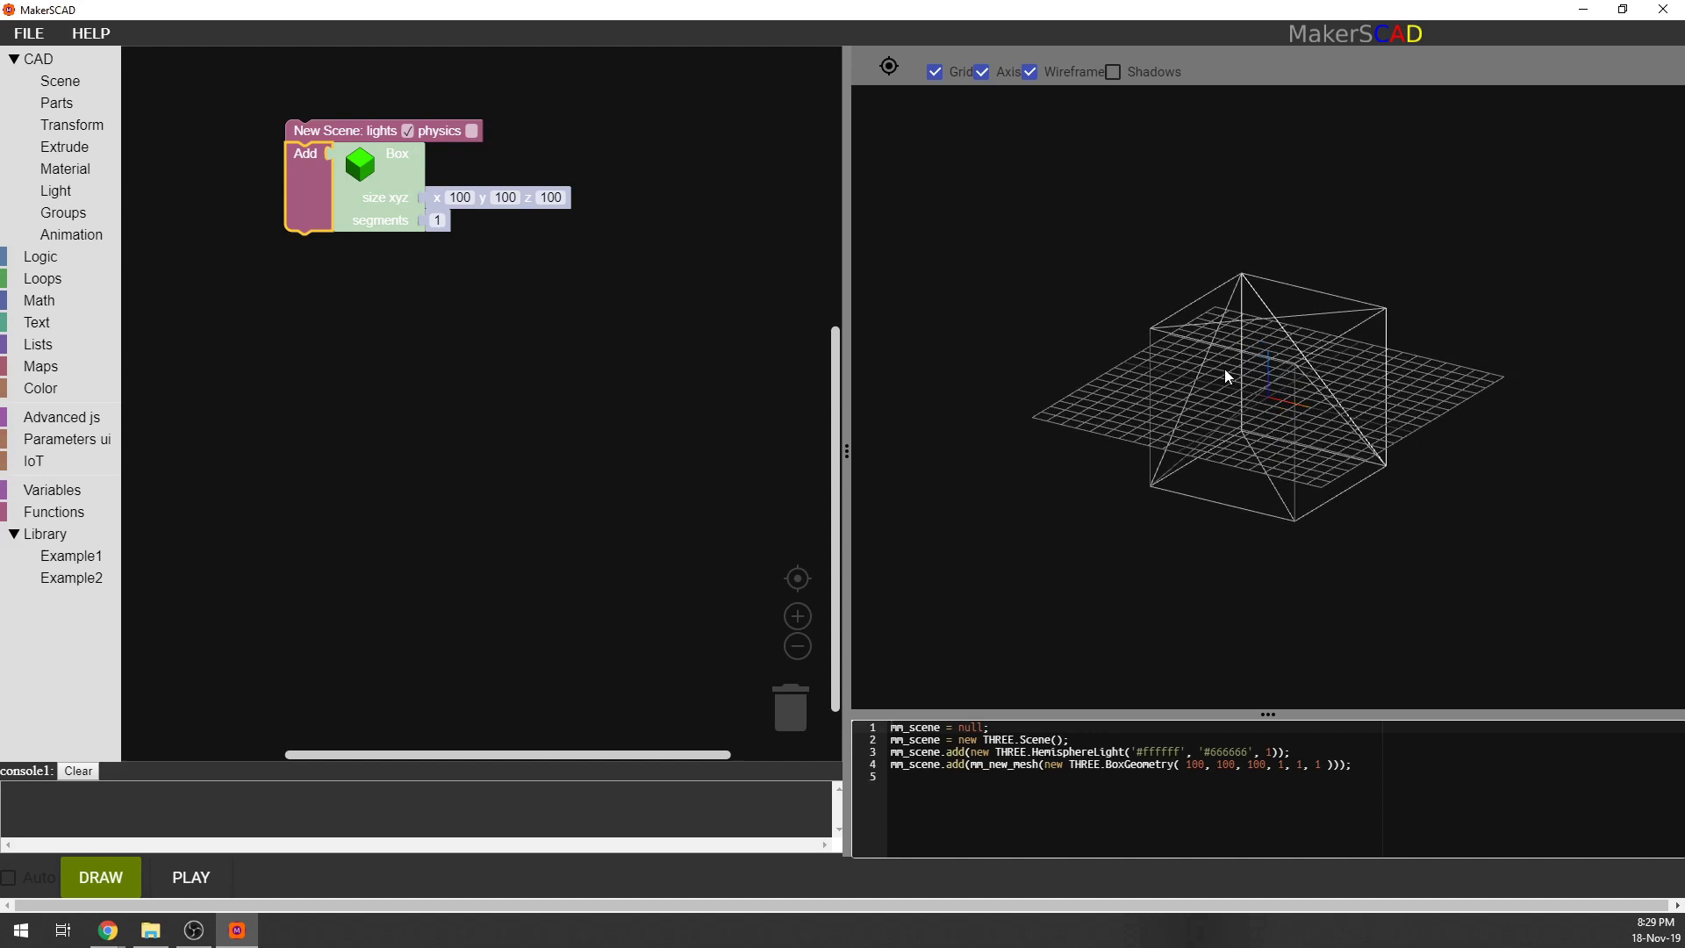
pyautogui.click(1032, 72)
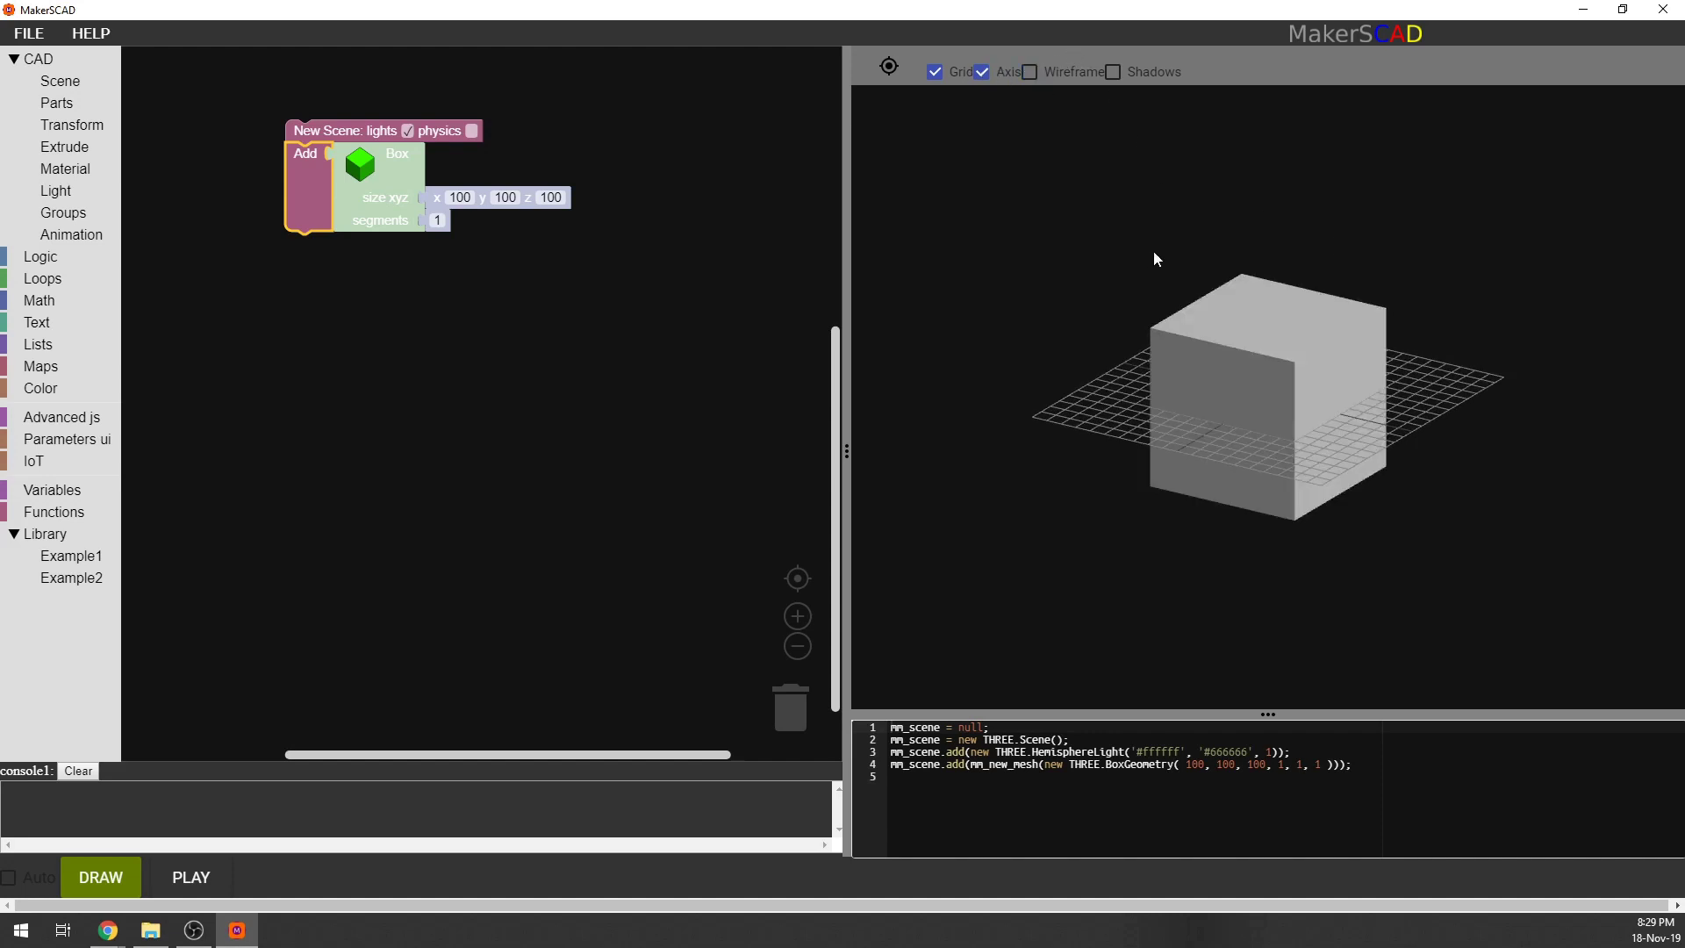
pyautogui.moveTo(1155, 255); pyautogui.dragTo(1170, 309)
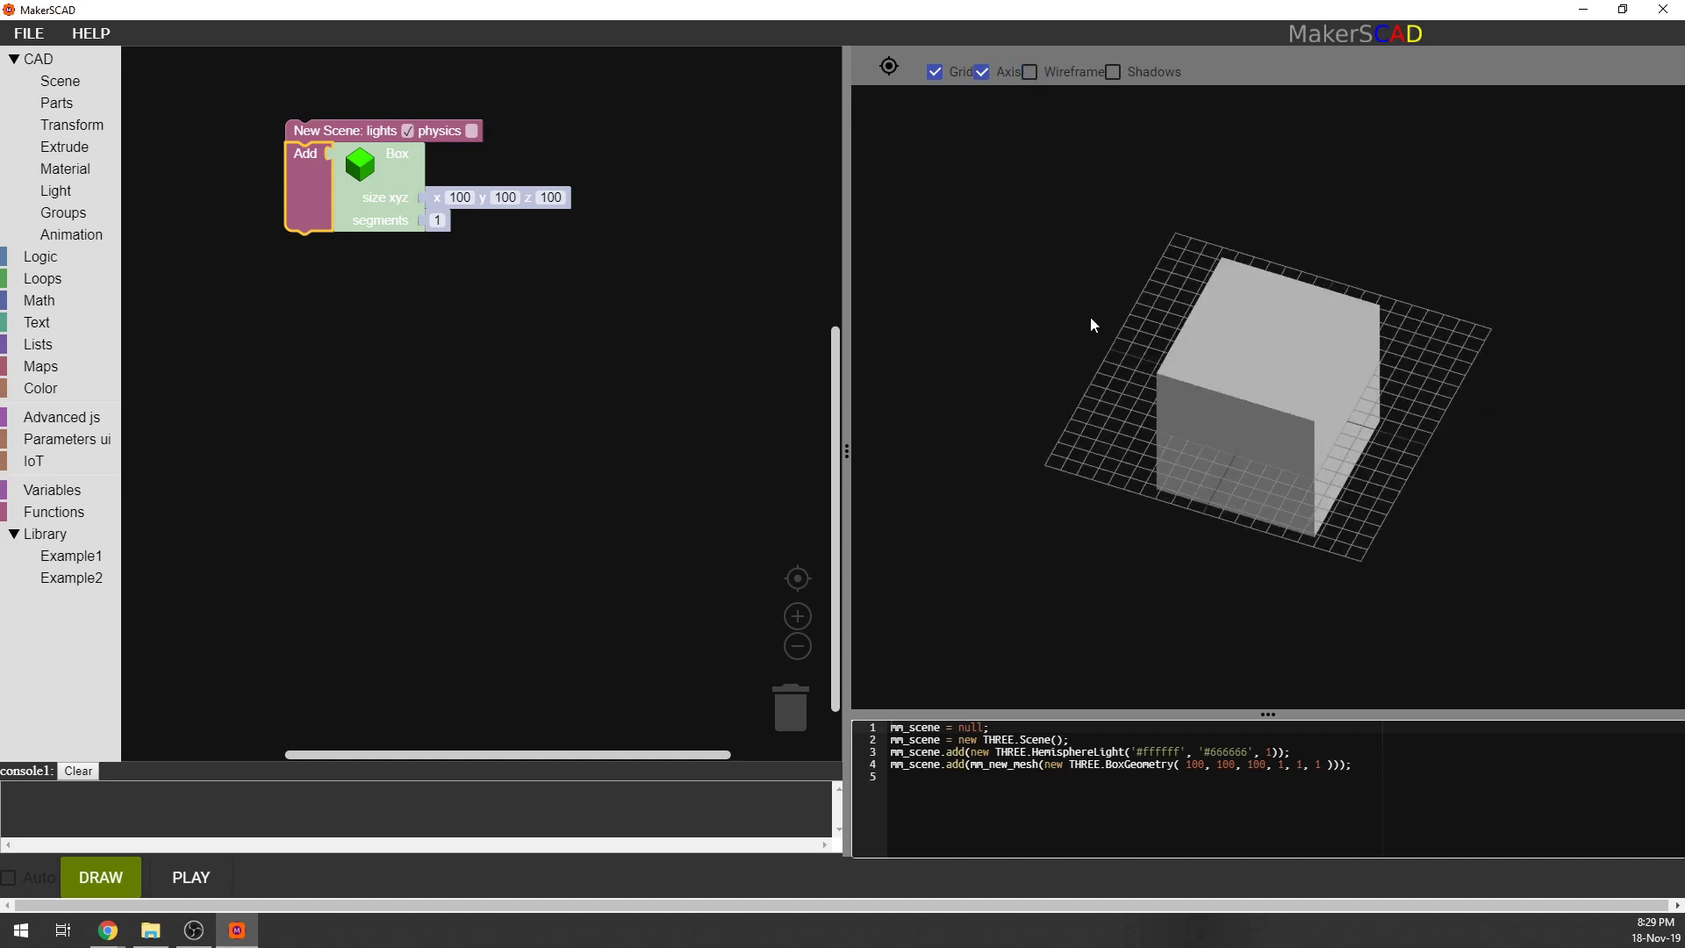
pyautogui.moveTo(1189, 389)
pyautogui.mouseDown()
pyautogui.moveTo(1233, 354)
pyautogui.moveTo(1150, 333)
pyautogui.moveTo(1139, 355)
pyautogui.moveTo(1172, 383)
pyautogui.mouseUp()
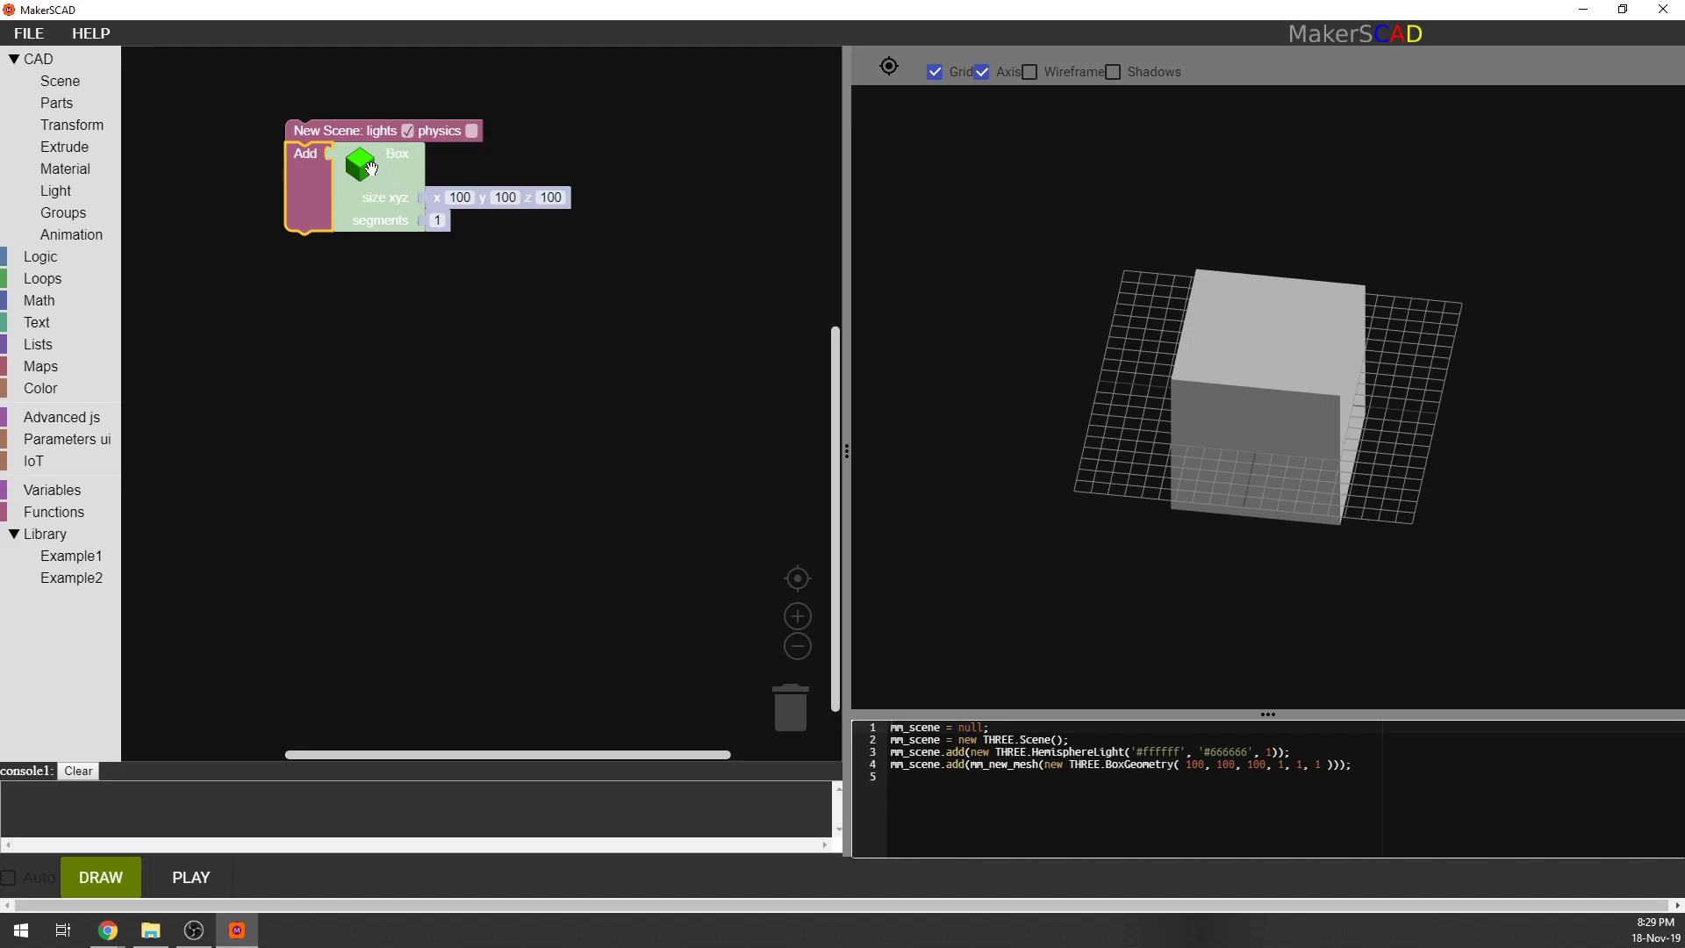
# Set the box's x size to 200 and z size to 30, redrawing the model.
pyautogui.click(458, 196)
pyautogui.write('200')
pyautogui.click(101, 878)
pyautogui.moveTo(1024, 561)
pyautogui.mouseDown()
pyautogui.moveTo(1051, 506)
pyautogui.moveTo(1097, 544)
pyautogui.mouseUp()
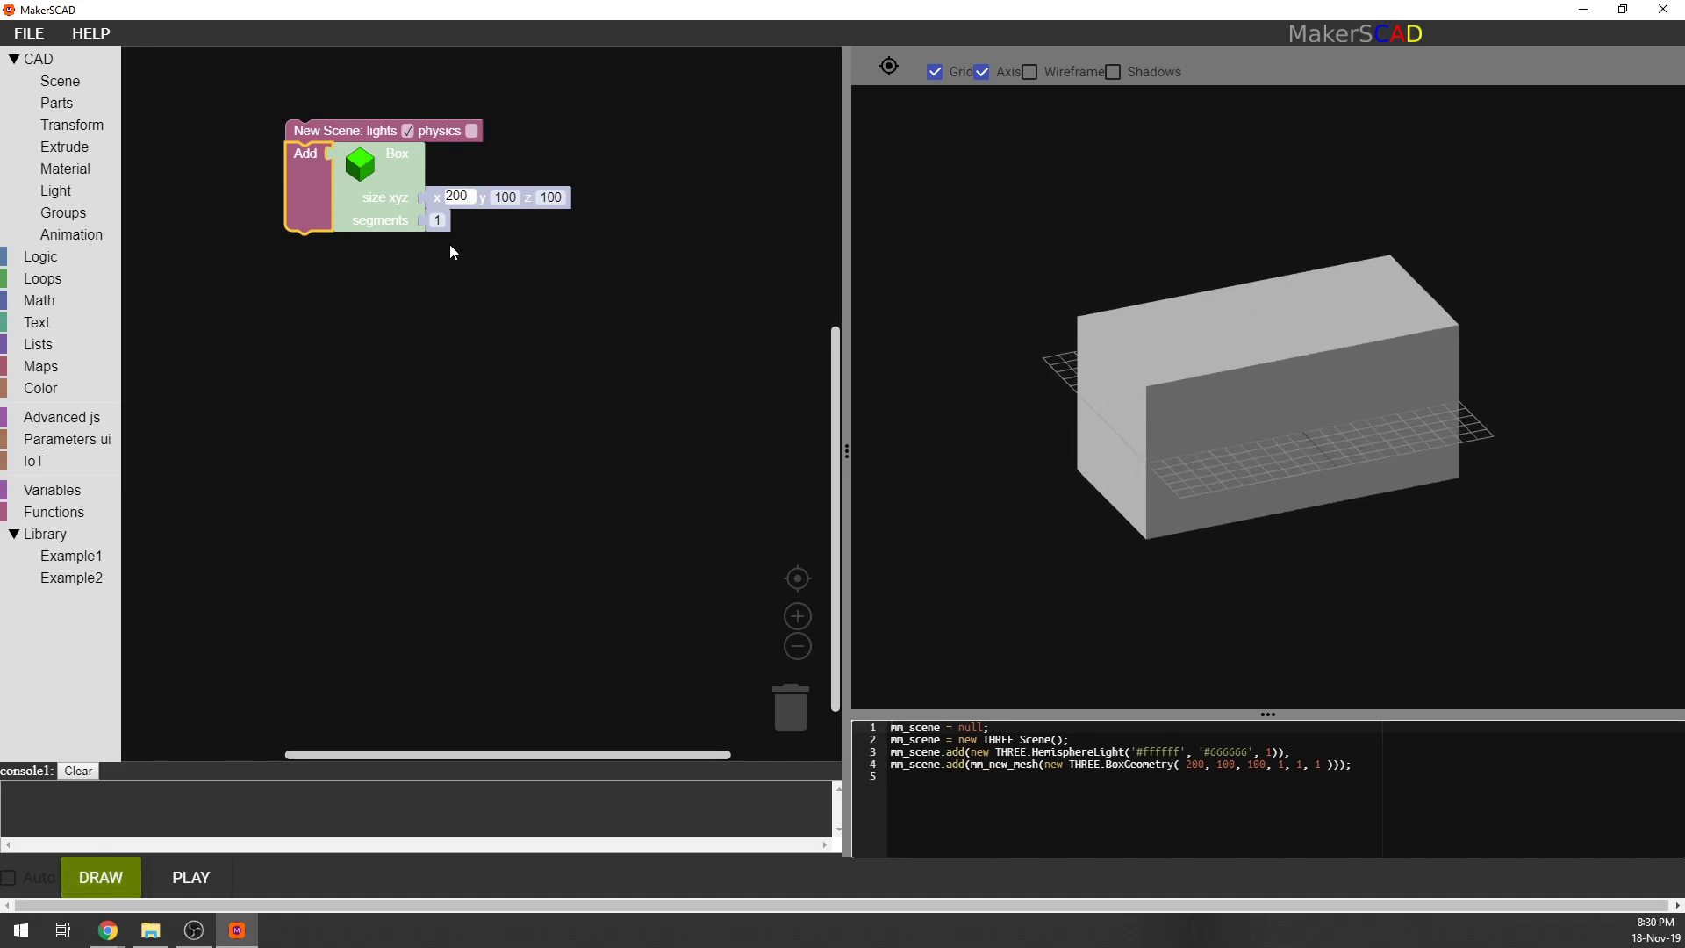
pyautogui.click(560, 197)
pyautogui.write('30')
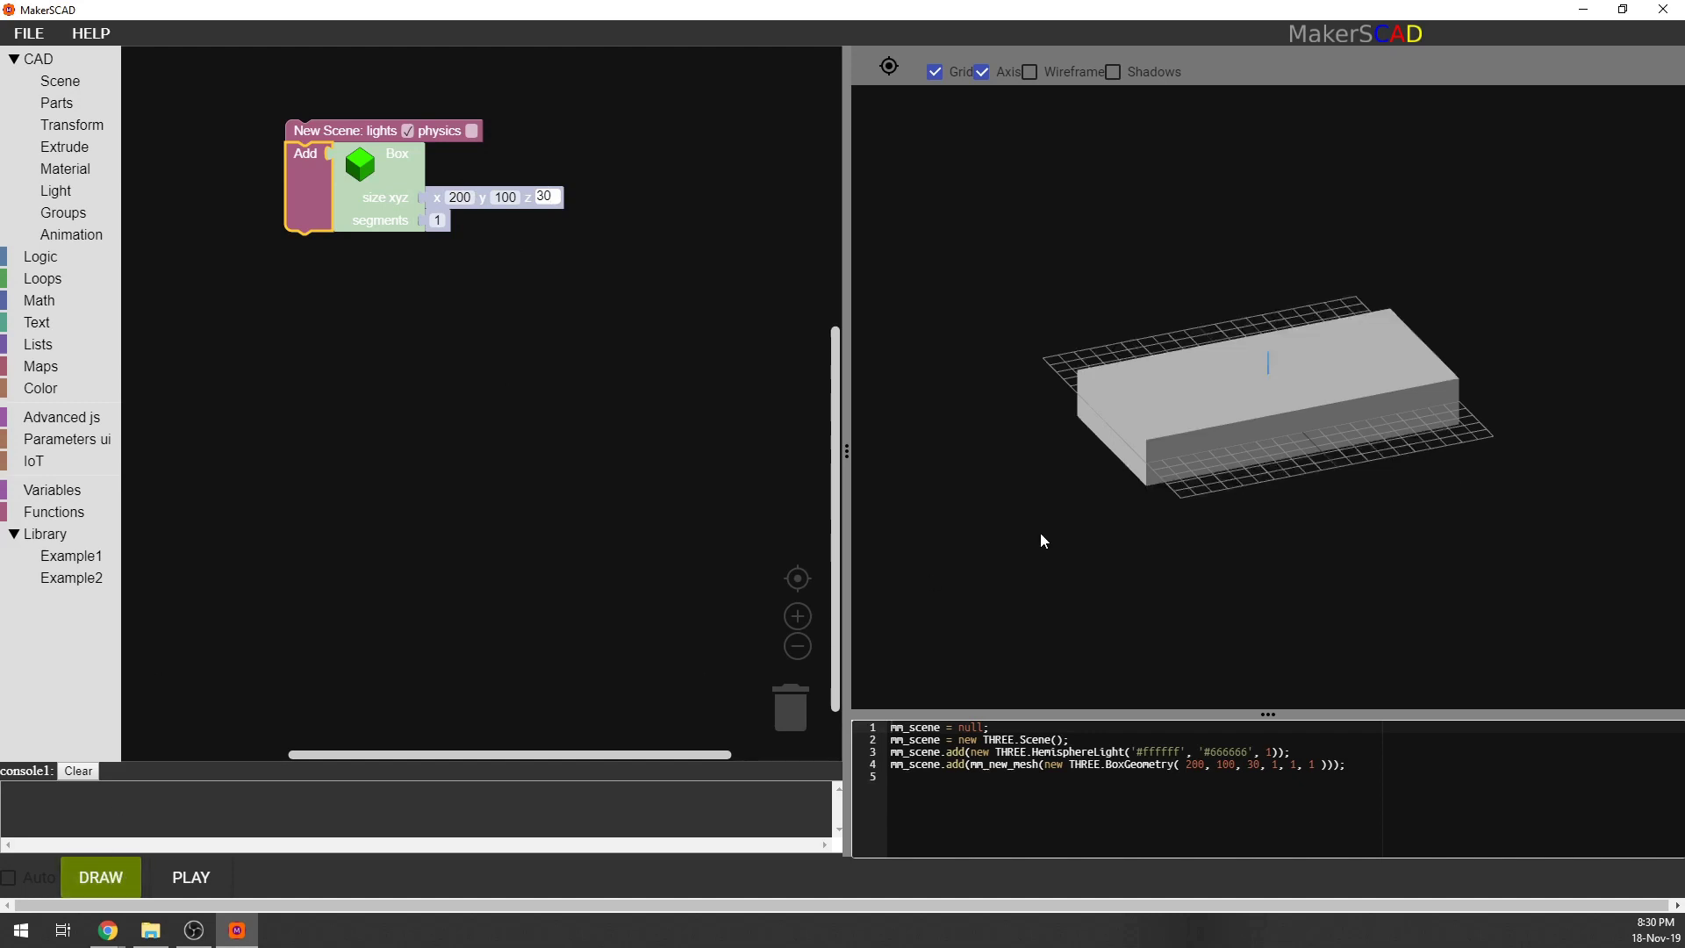
pyautogui.moveTo(1035, 491); pyautogui.dragTo(1196, 511)
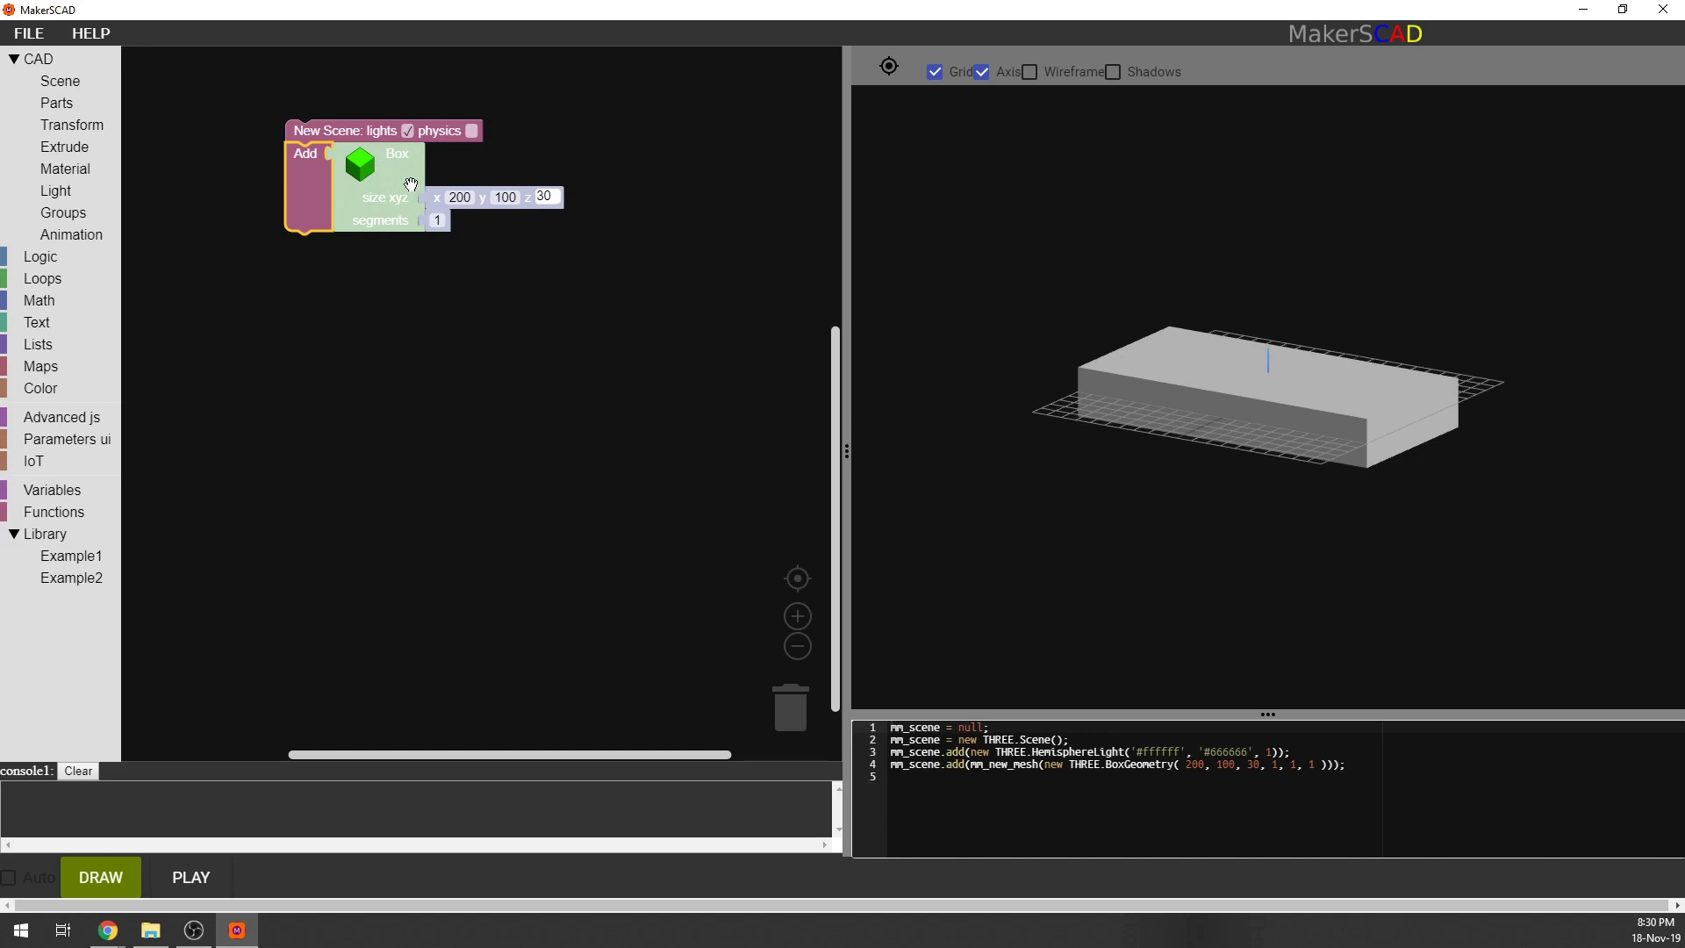
# Replace the placeholder box in the Add block with a Box part and plug the three-row xyz block into its size.
pyautogui.click(379, 191)
pyautogui.click(57, 102)
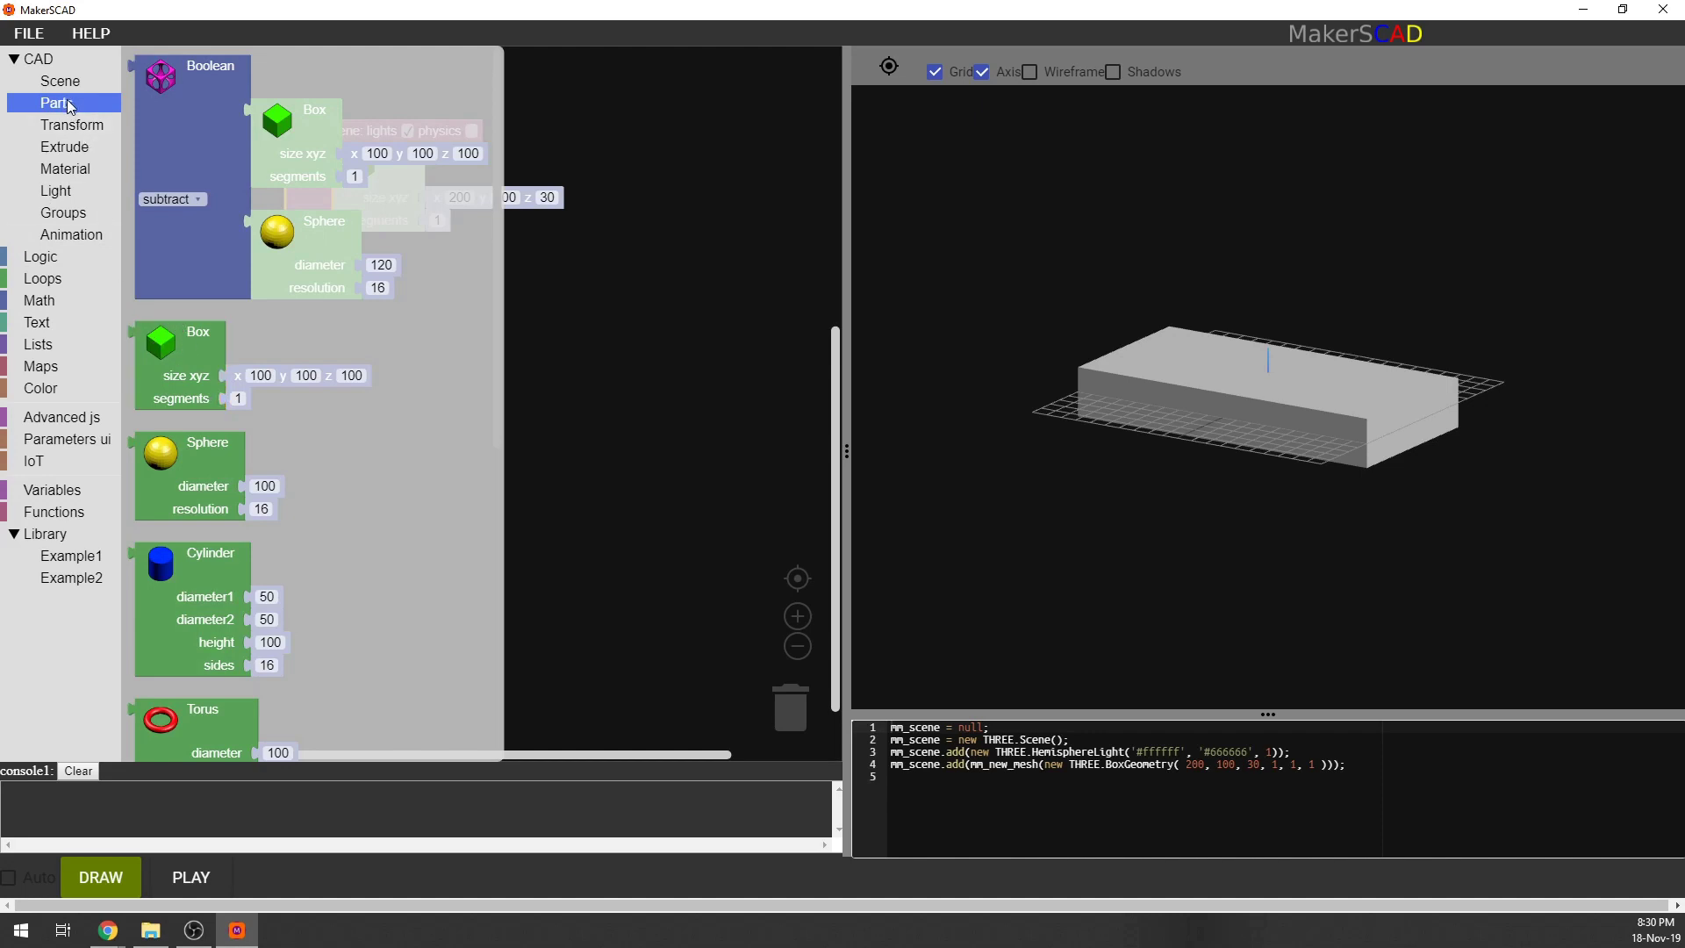
pyautogui.moveTo(167, 352); pyautogui.dragTo(386, 194)
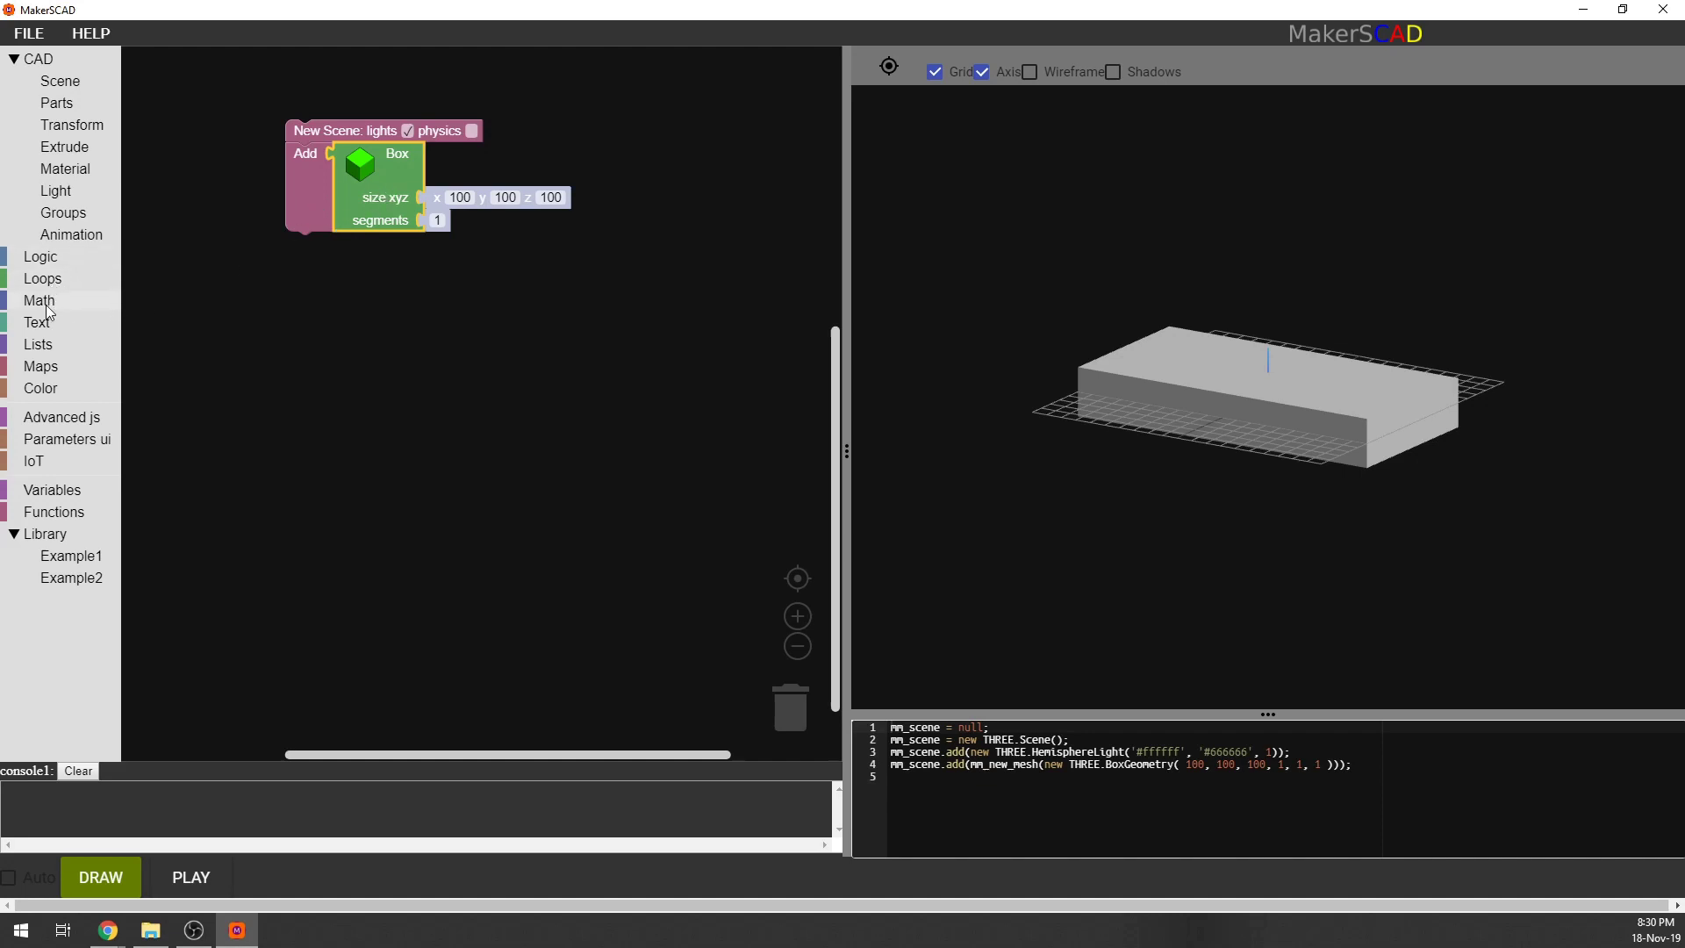
pyautogui.click(44, 349)
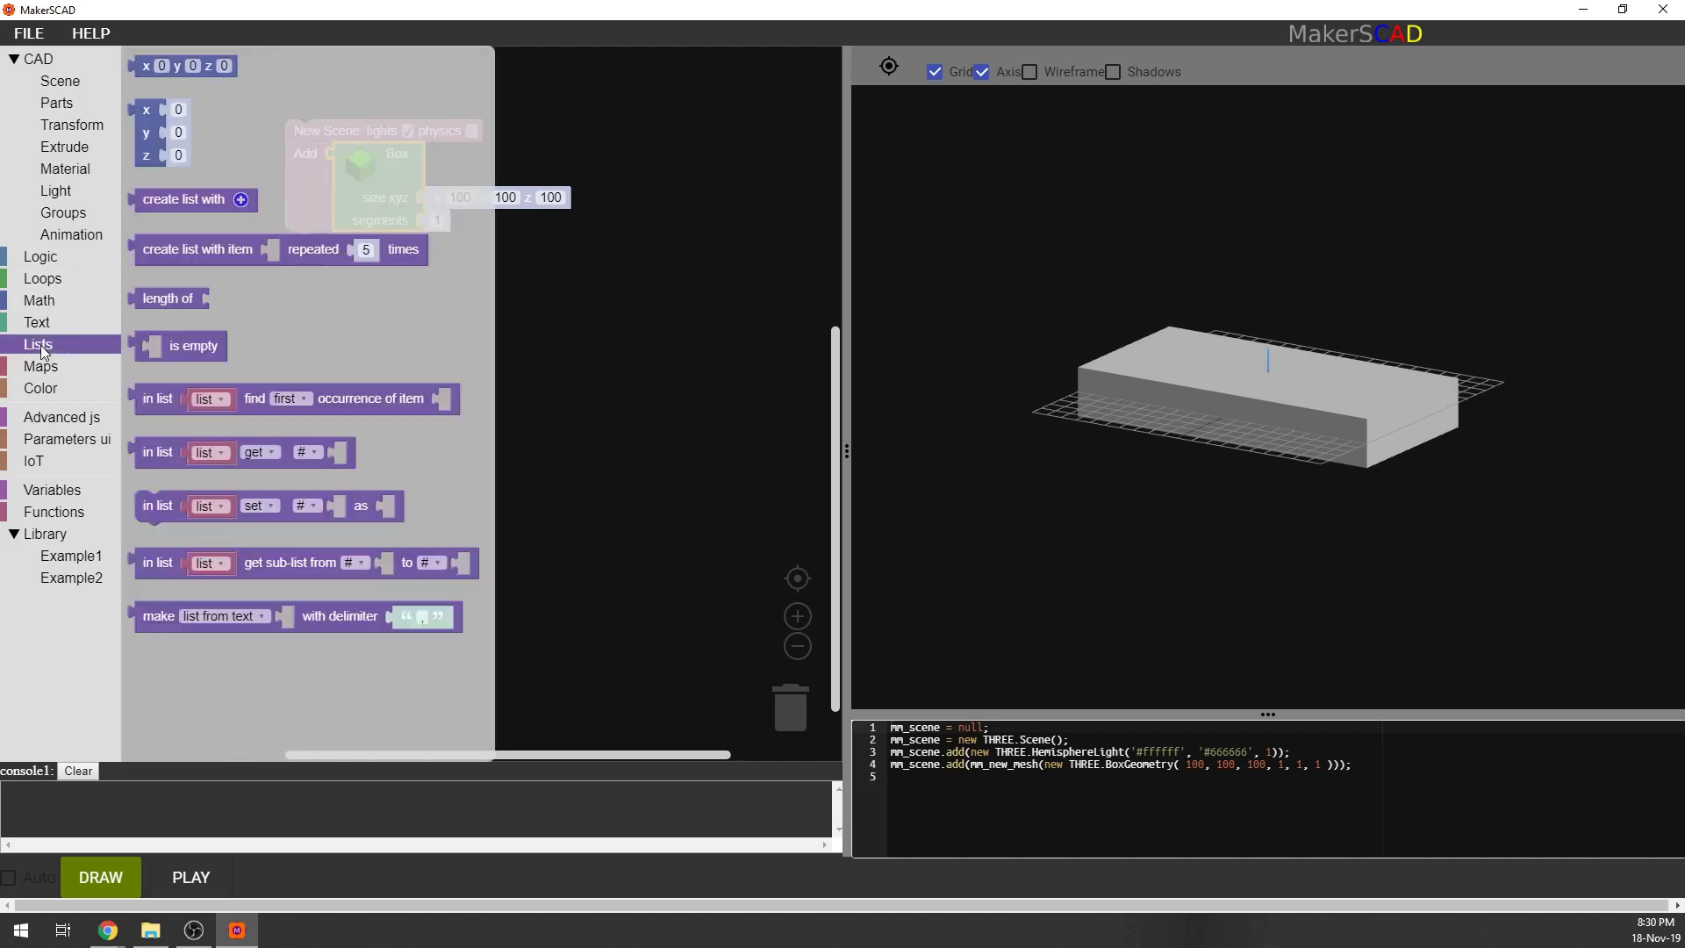
pyautogui.click(147, 130)
pyautogui.moveTo(145, 136); pyautogui.dragTo(448, 219)
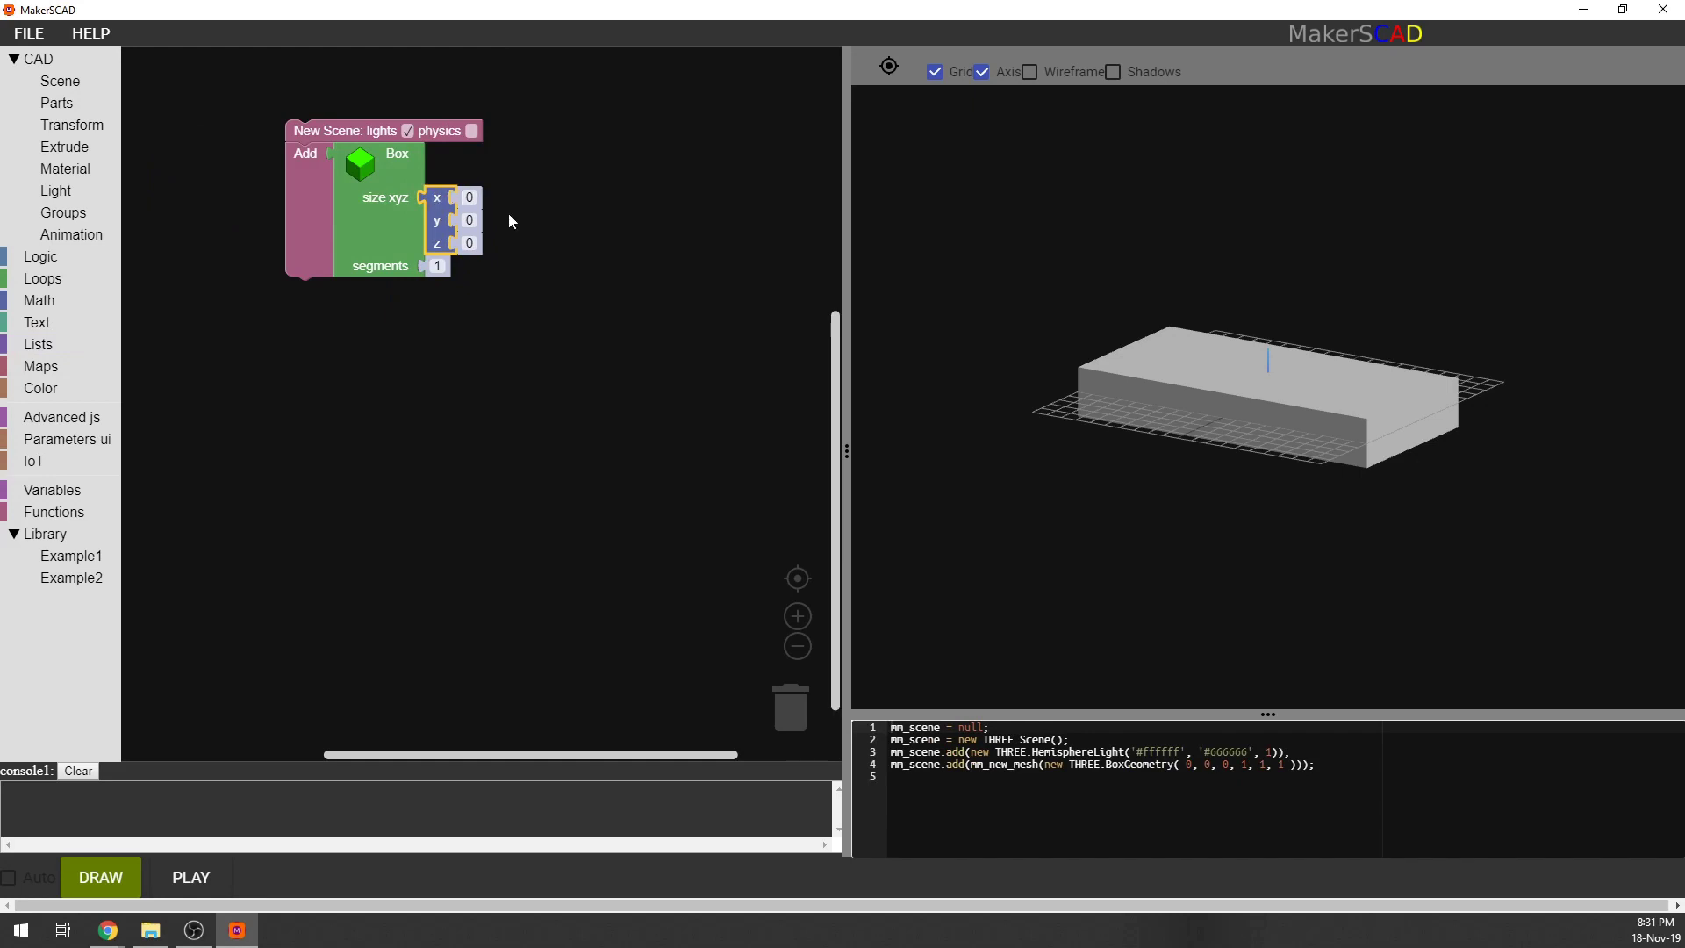
# Set the box's size to x 200, y 10 and z 10, and redraw the model.
pyautogui.click(435, 266)
pyautogui.click(471, 198)
pyautogui.write('200')
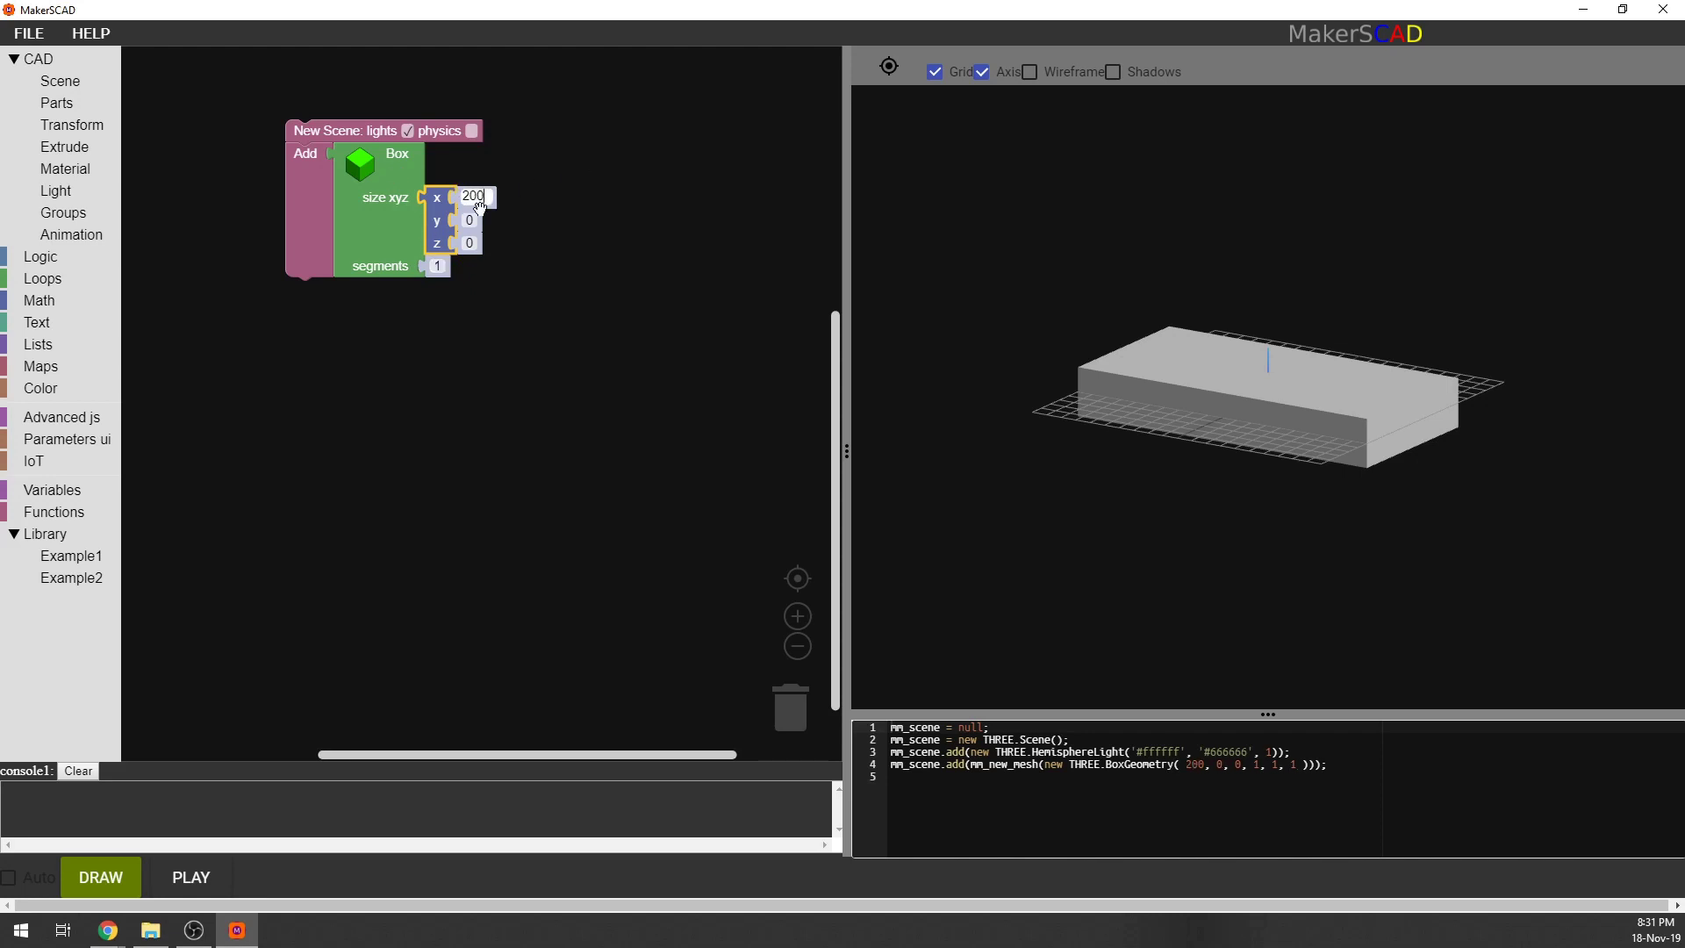
pyautogui.click(470, 219)
pyautogui.write('10')
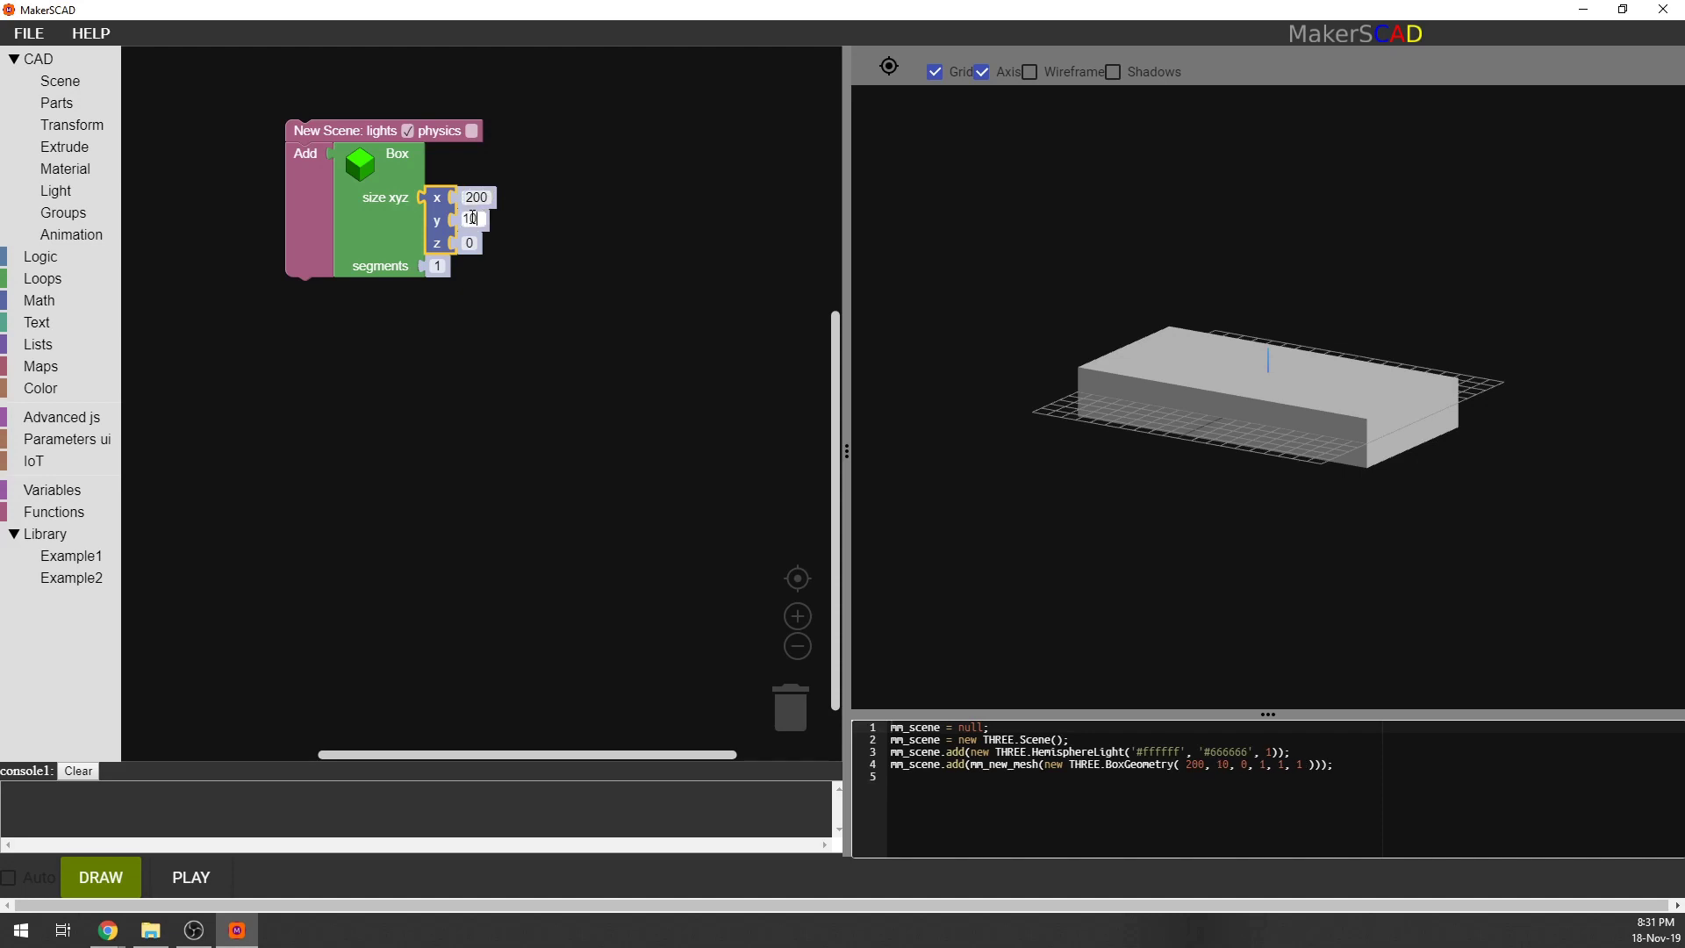
pyautogui.click(468, 244)
pyautogui.write('10')
pyautogui.click(571, 249)
pyautogui.click(101, 878)
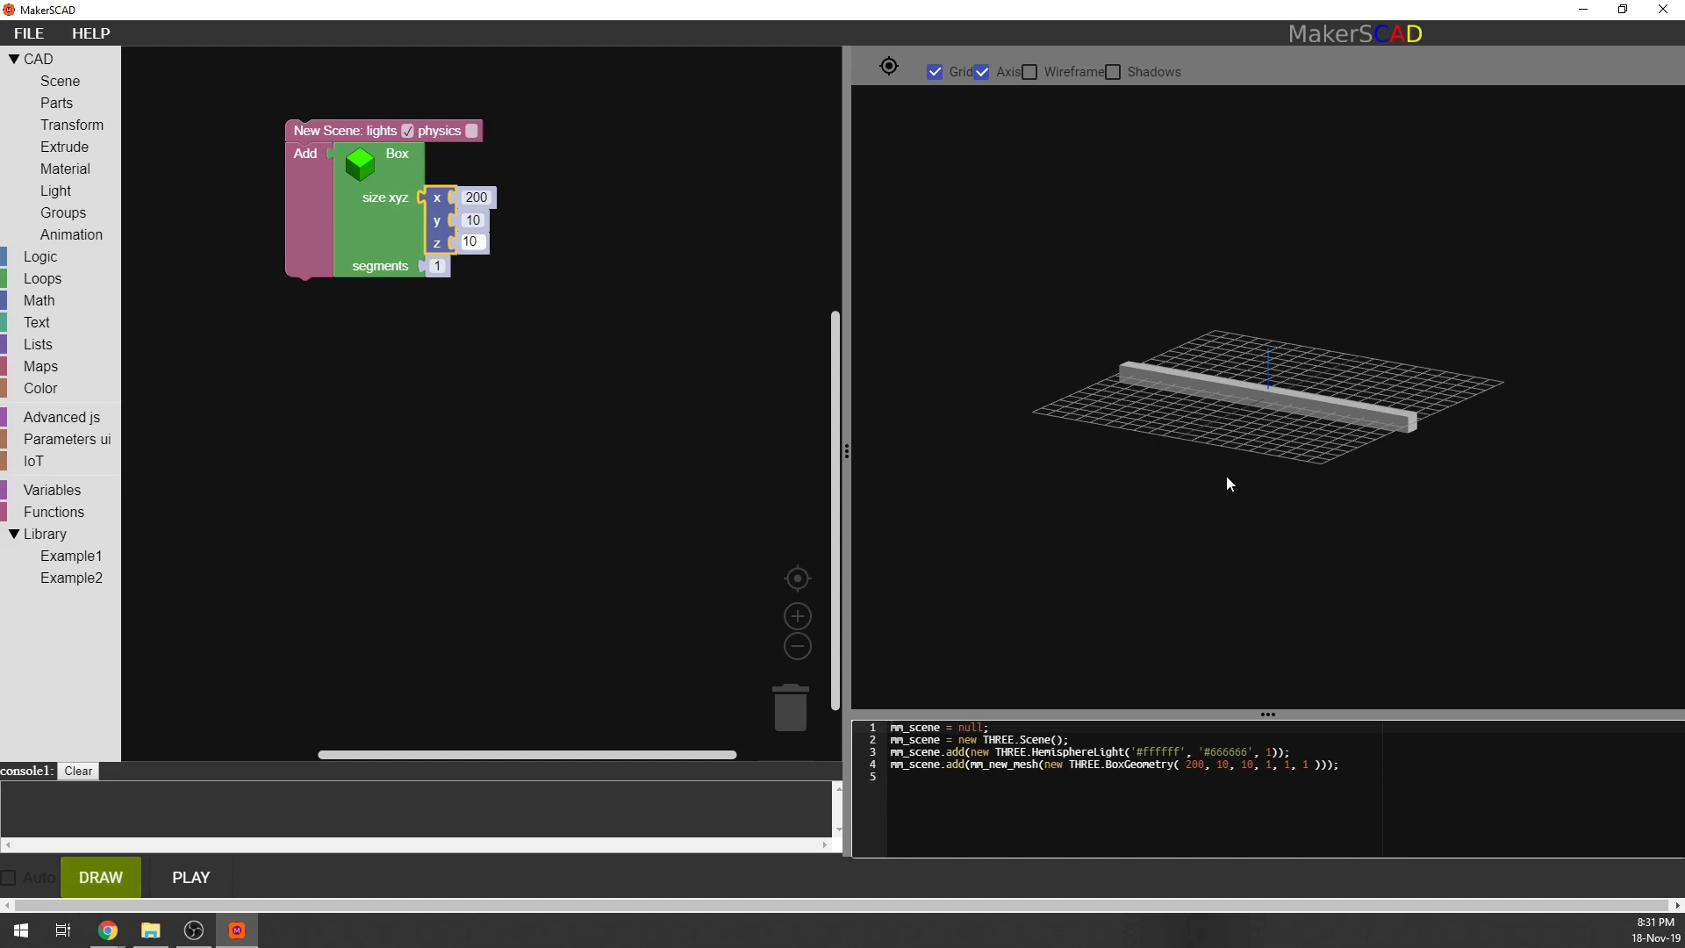
pyautogui.moveTo(1225, 475); pyautogui.dragTo(1171, 514)
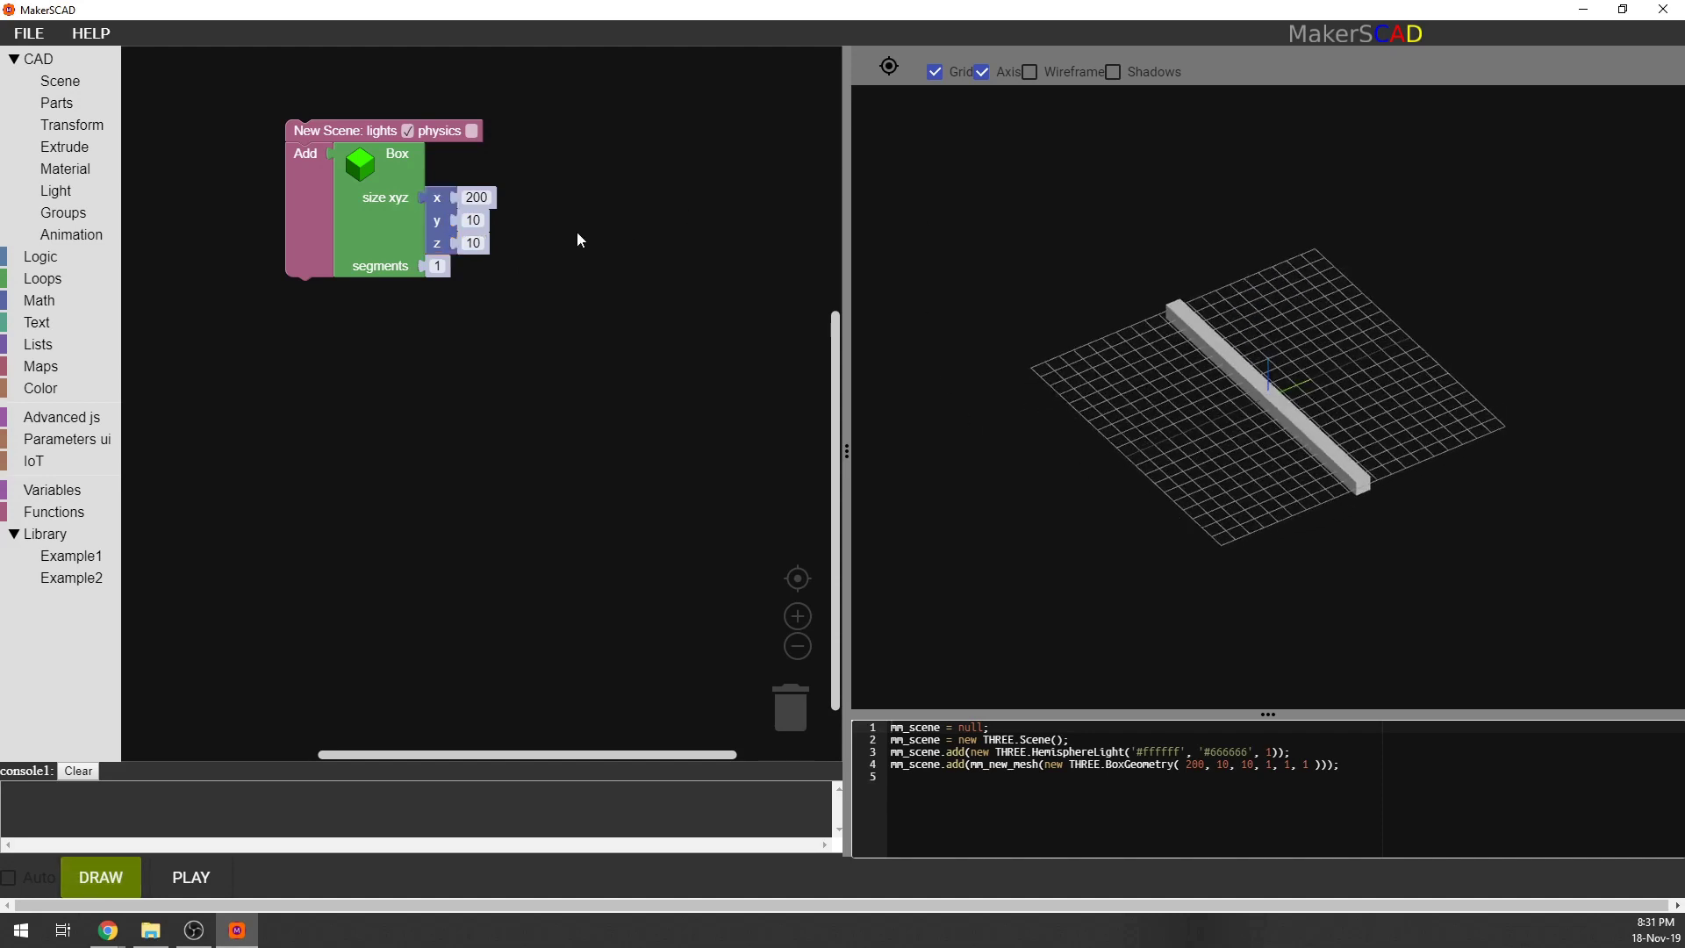
# Set the box's x size to 10 and redraw it as a small cube in the 3D view.
pyautogui.moveTo(442, 309); pyautogui.dragTo(488, 313)
pyautogui.click(524, 207)
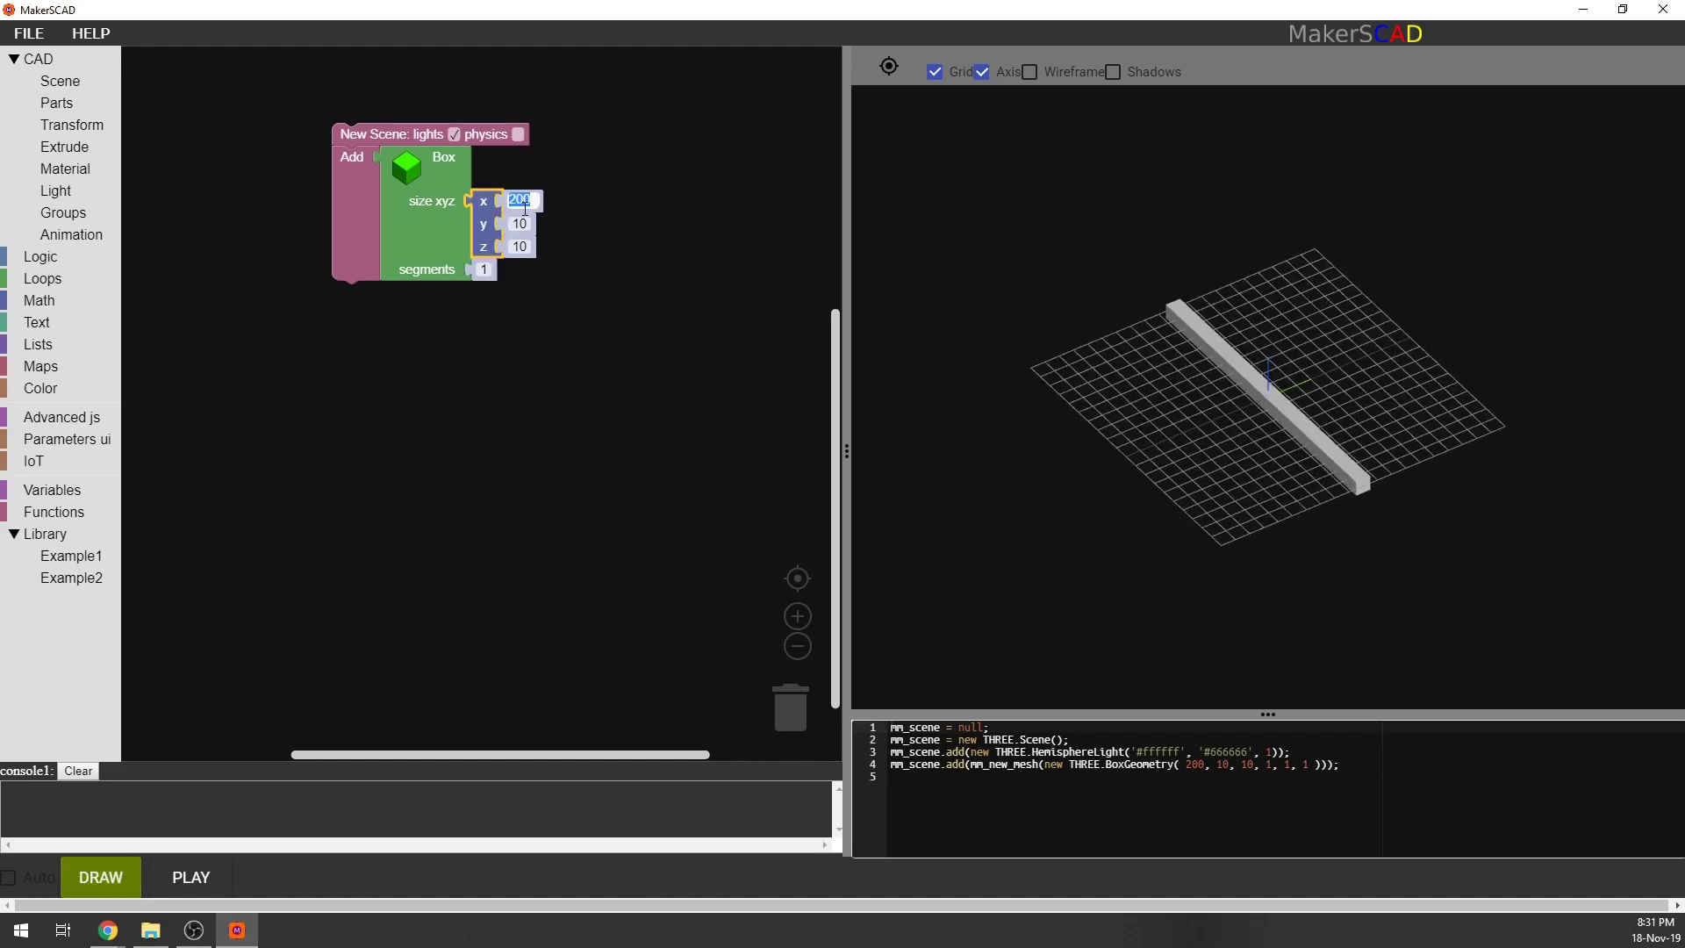
pyautogui.write('10')
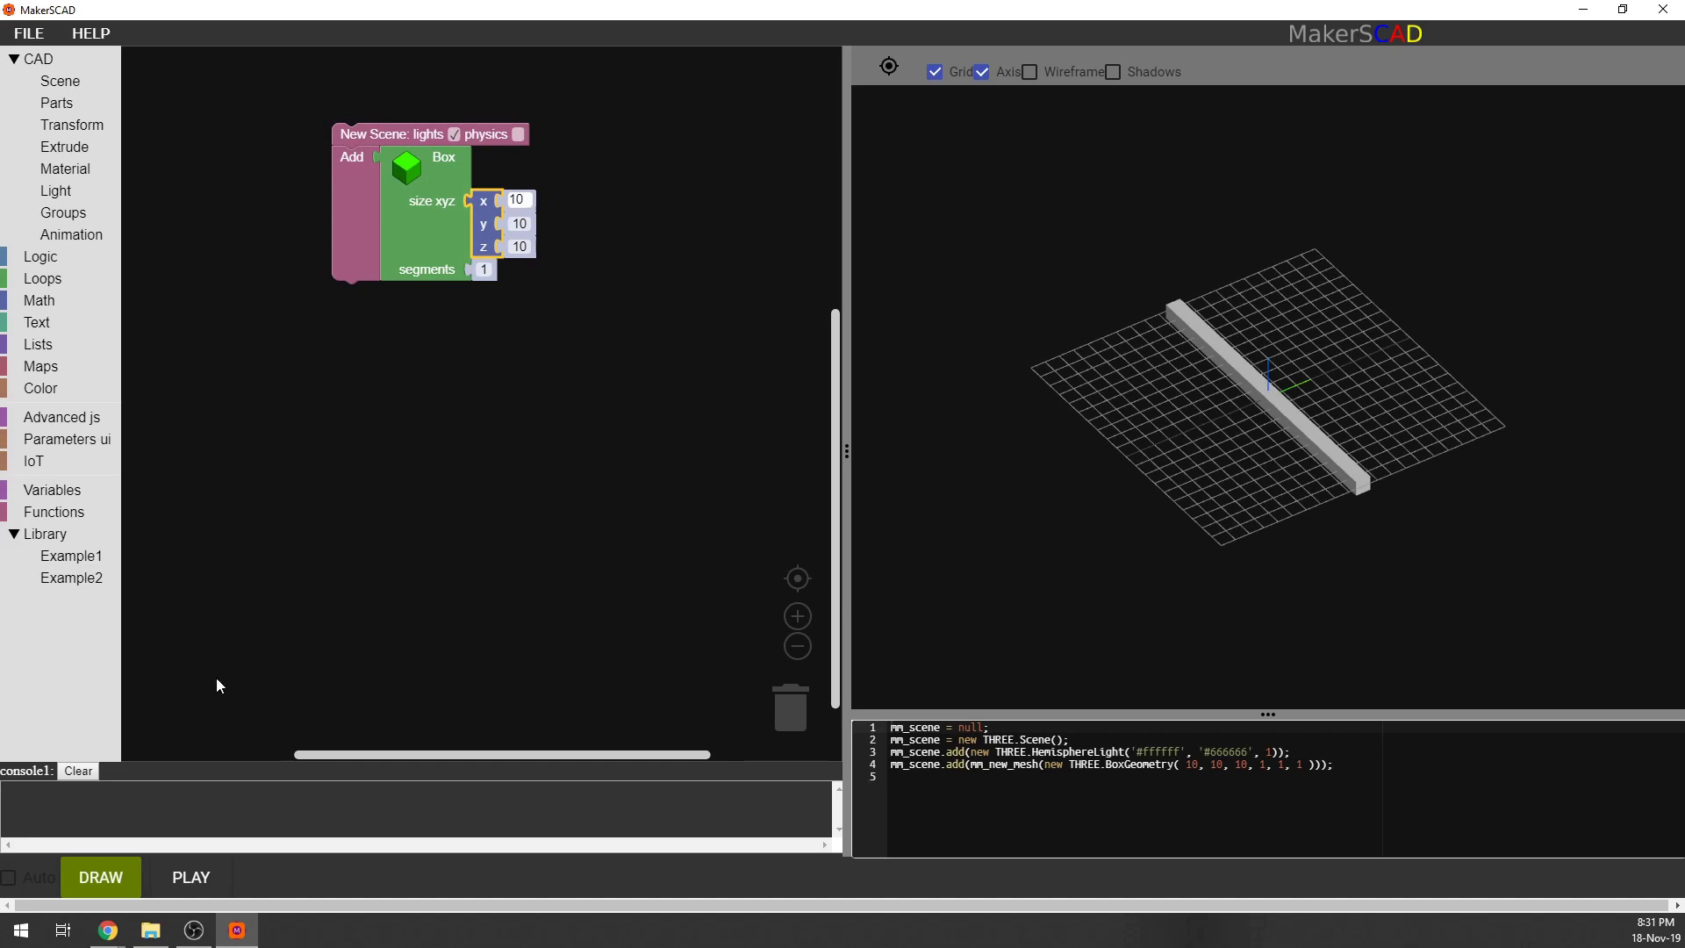
pyautogui.click(102, 878)
pyautogui.moveTo(947, 553)
pyautogui.mouseDown()
pyautogui.moveTo(1346, 370)
pyautogui.moveTo(1283, 420)
pyautogui.moveTo(1178, 412)
pyautogui.mouseUp()
pyautogui.scroll(15, 1267, 413)
pyautogui.click(889, 67)
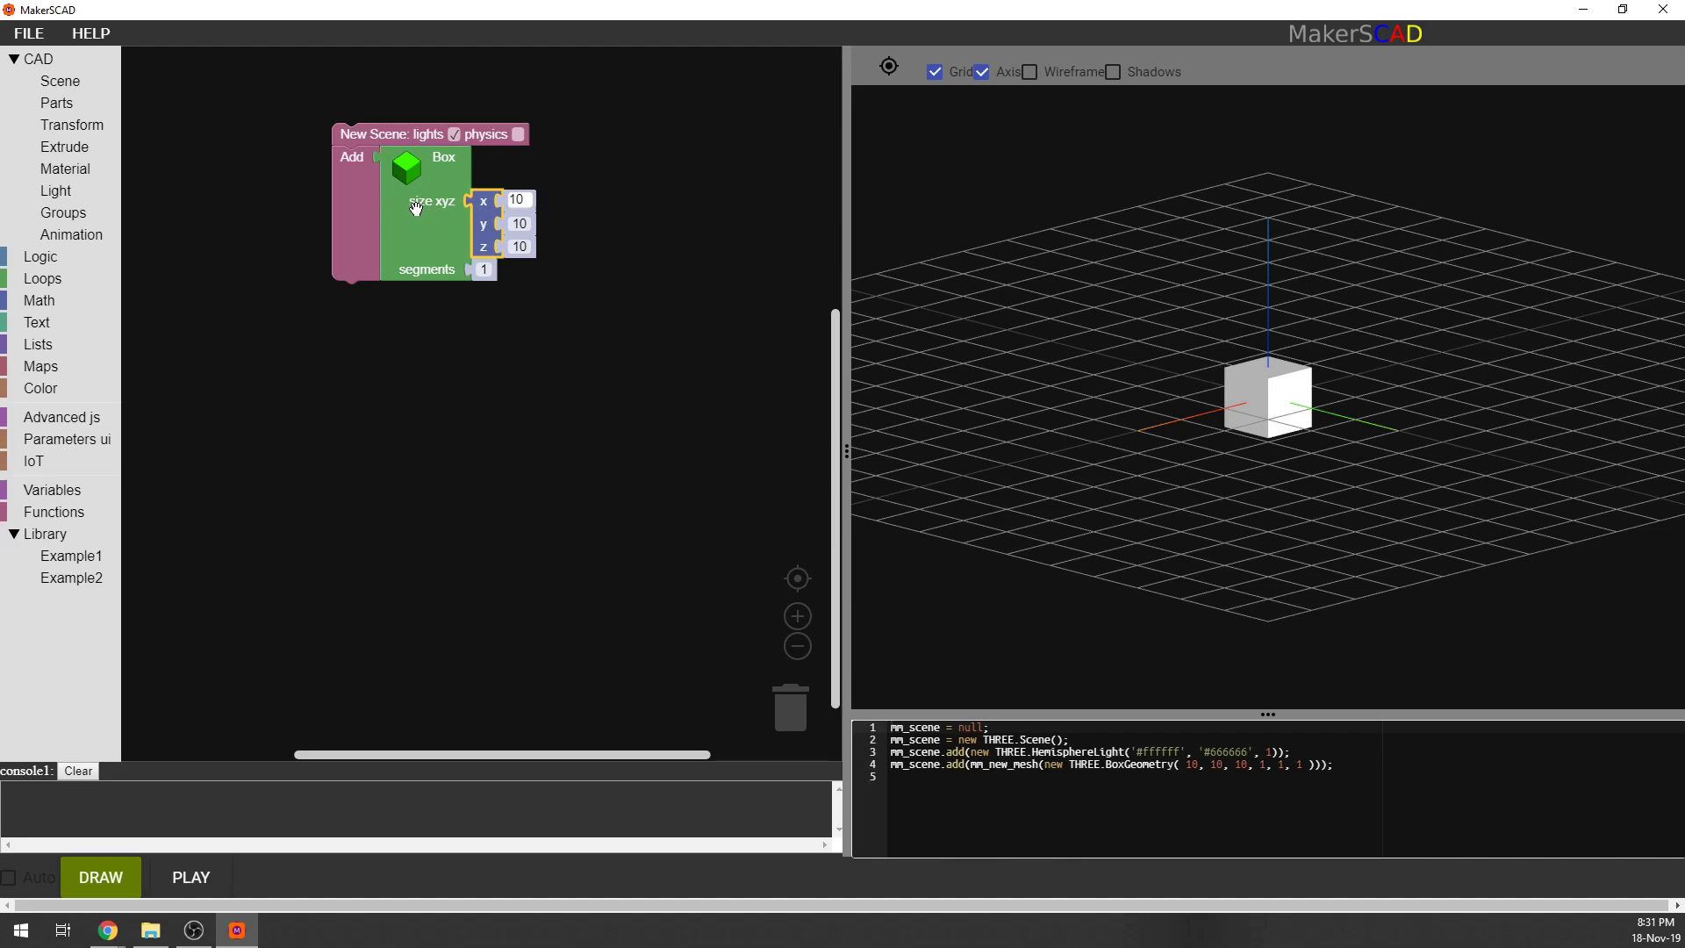
# Delete the box from the Add block, put a Sphere part in its place and draw it.
pyautogui.moveTo(437, 182); pyautogui.dragTo(791, 707)
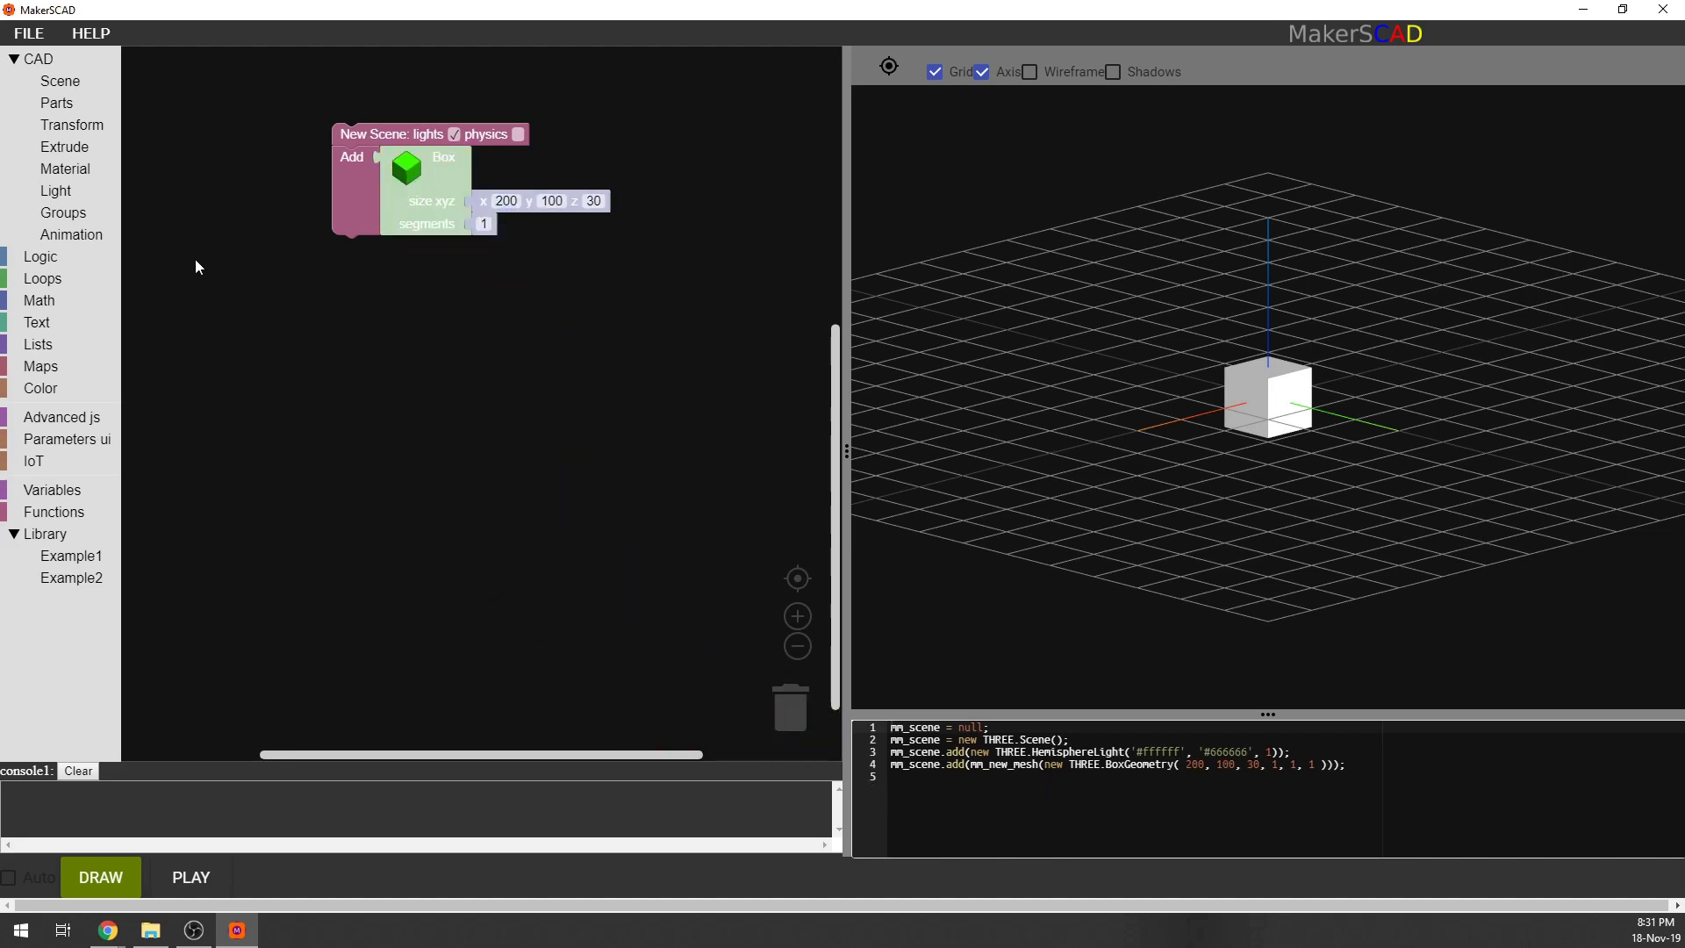
pyautogui.click(30, 59)
pyautogui.click(30, 58)
pyautogui.click(57, 102)
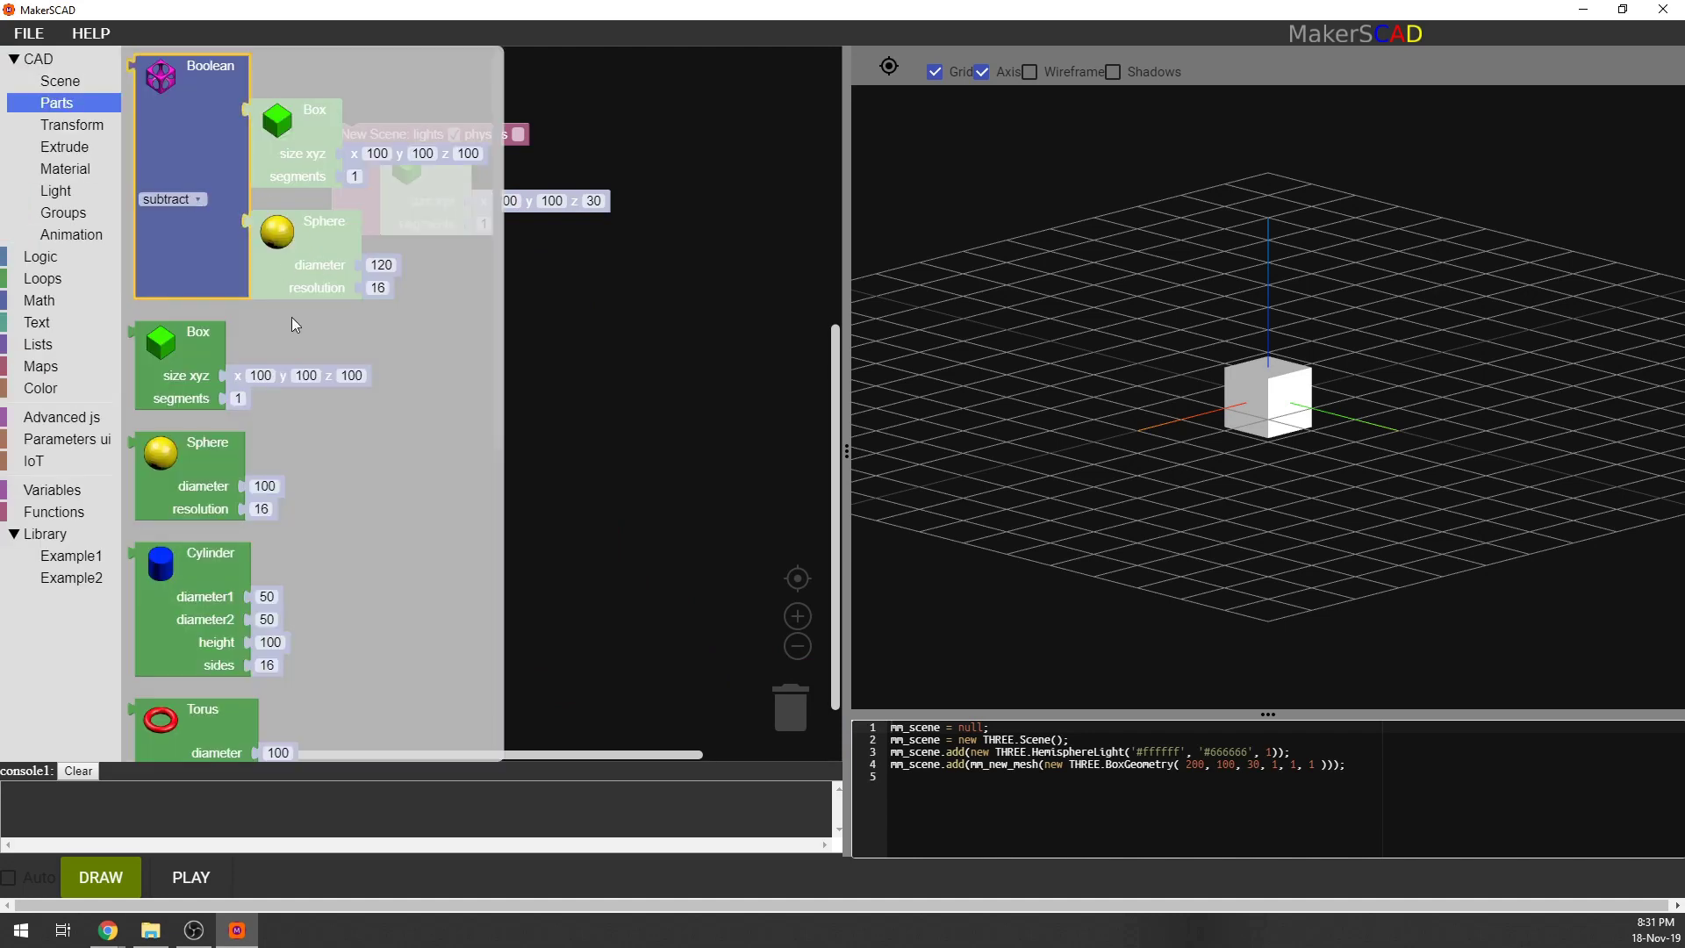
pyautogui.scroll(-3, 361, 369)
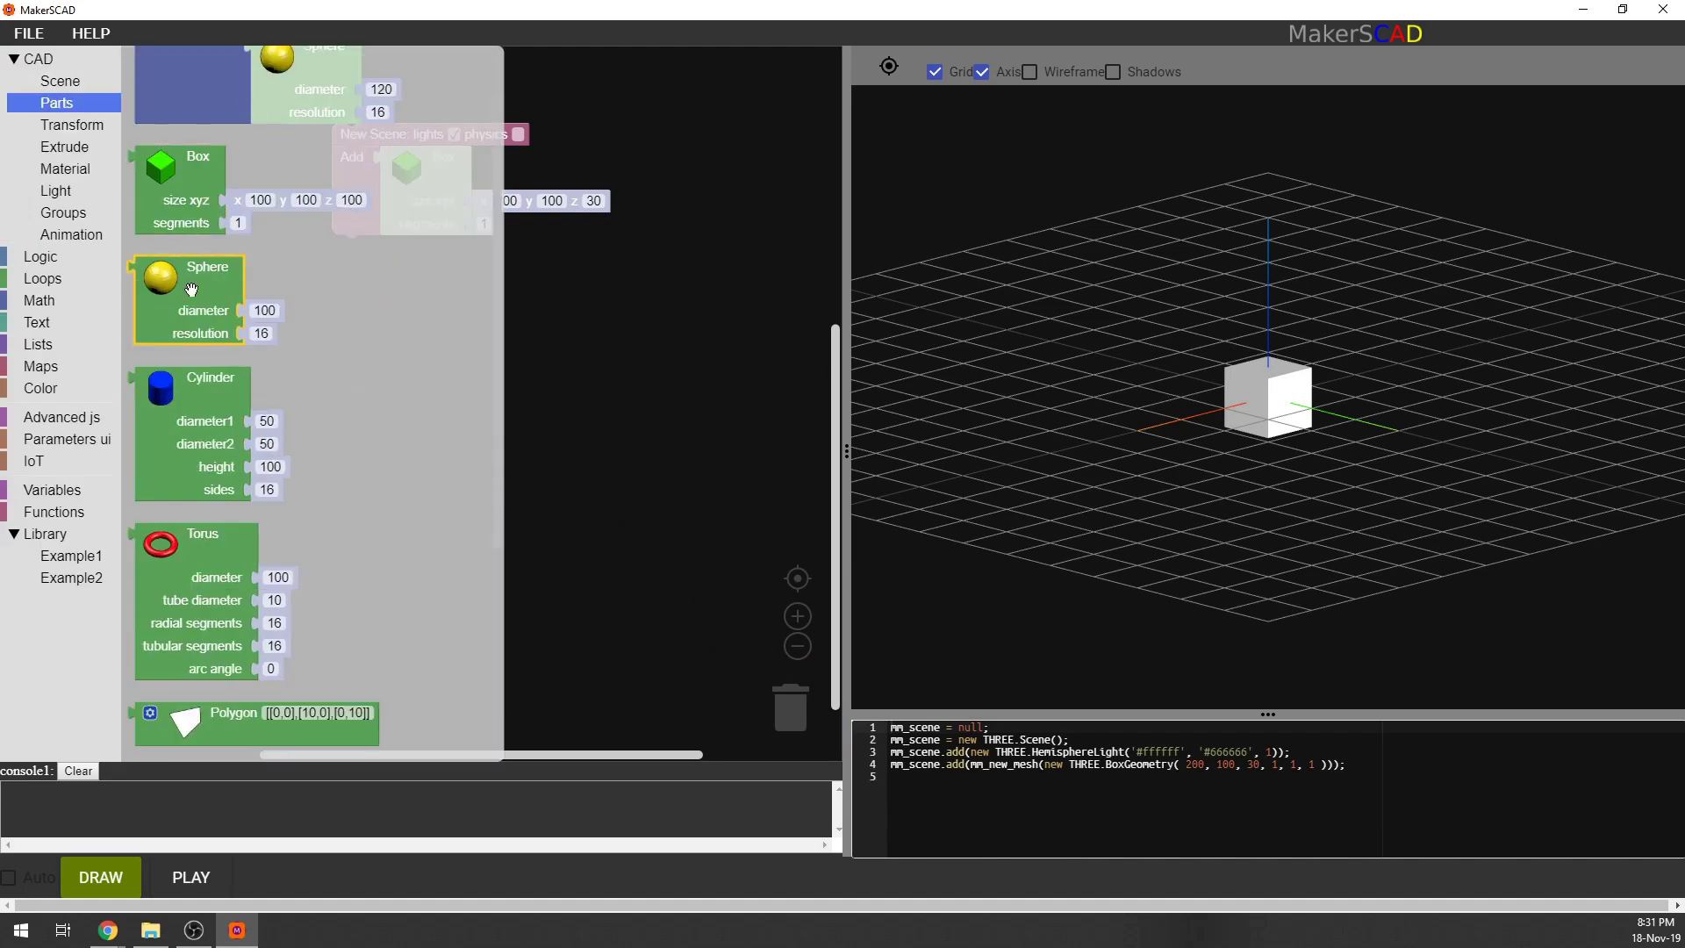
pyautogui.moveTo(191, 290); pyautogui.dragTo(438, 179)
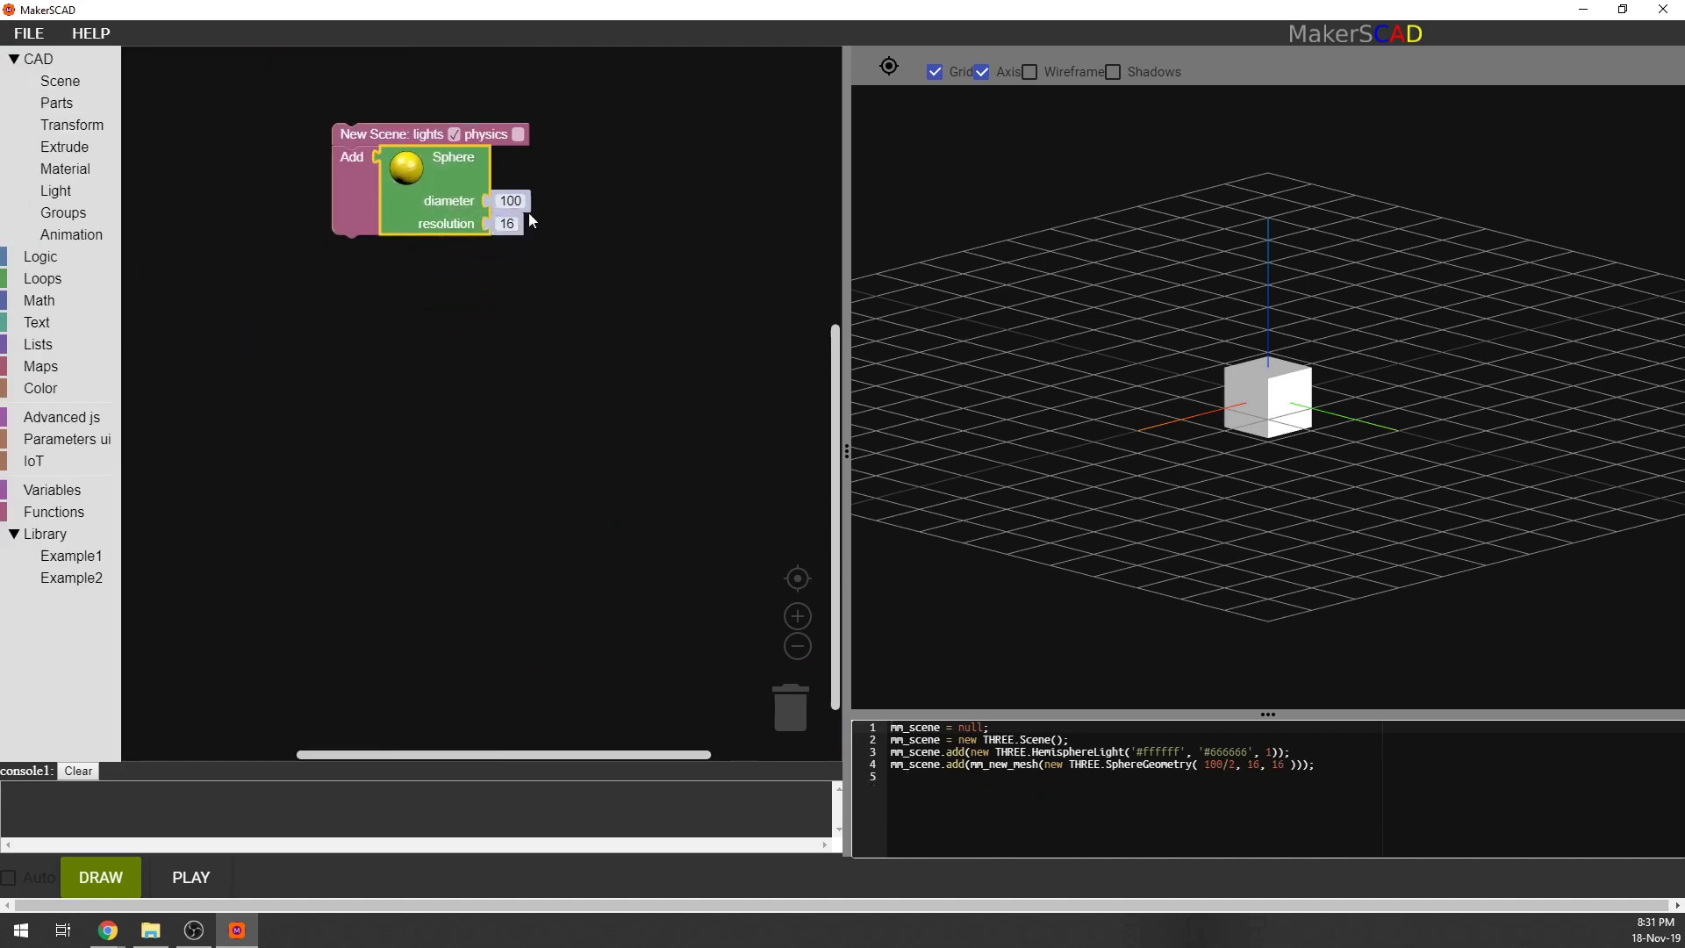
pyautogui.click(101, 876)
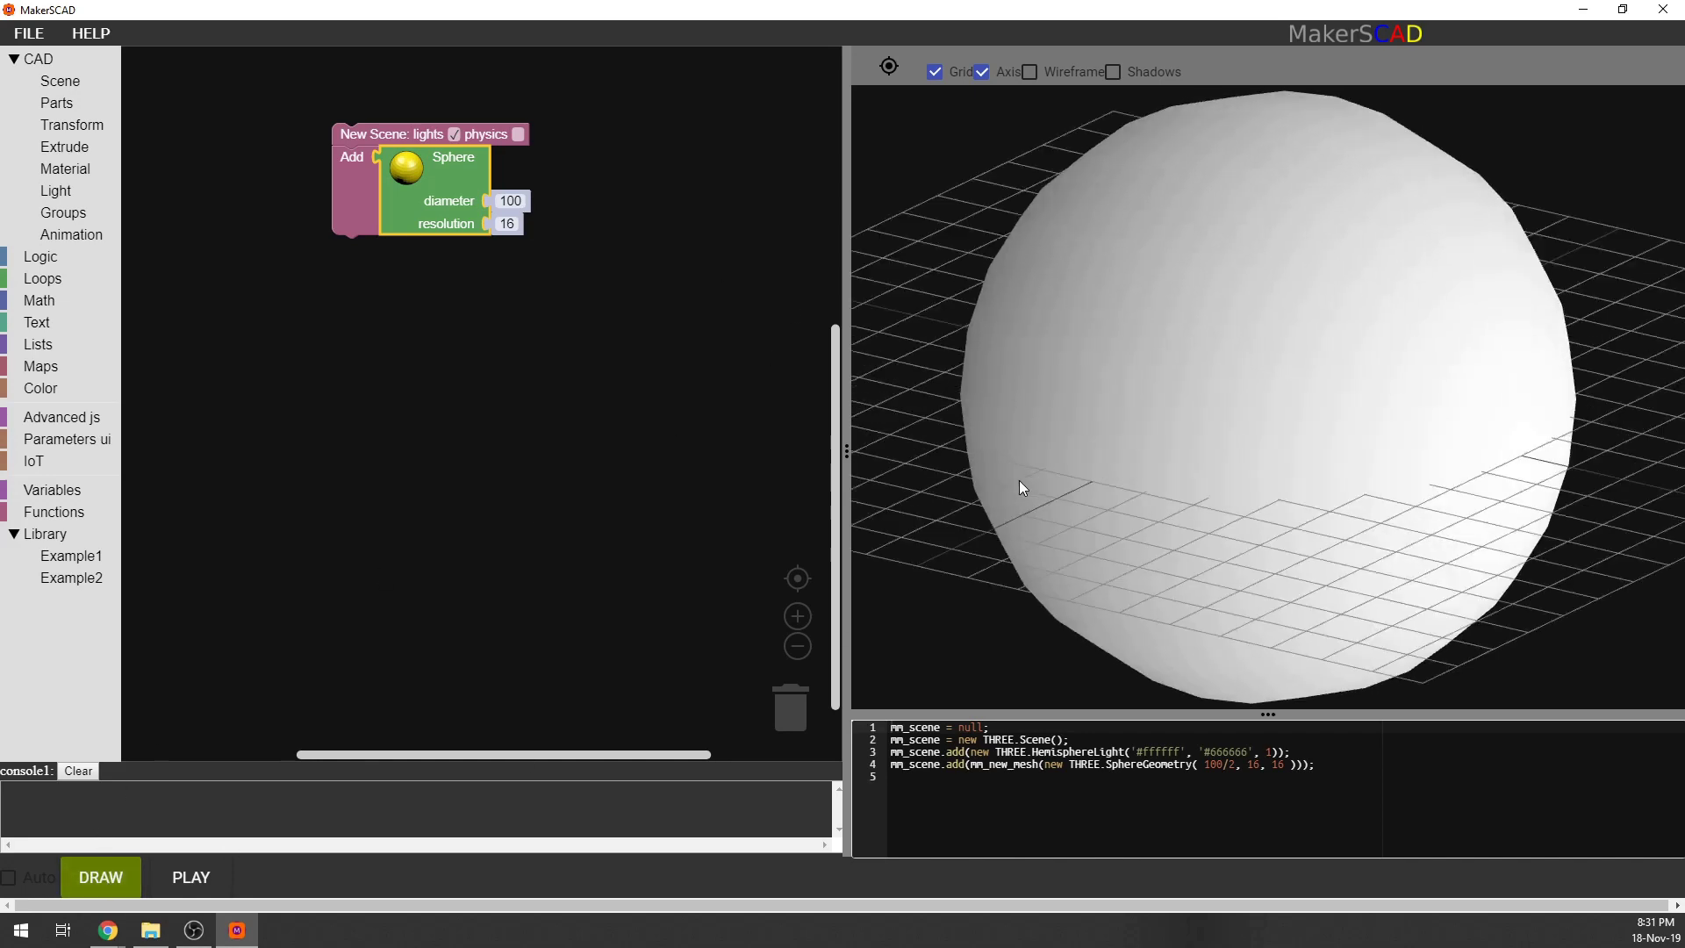
pyautogui.moveTo(1018, 480); pyautogui.dragTo(999, 509)
# Set the sphere's diameter to 30 and redraw the model.
pyautogui.click(523, 202)
pyautogui.write('30')
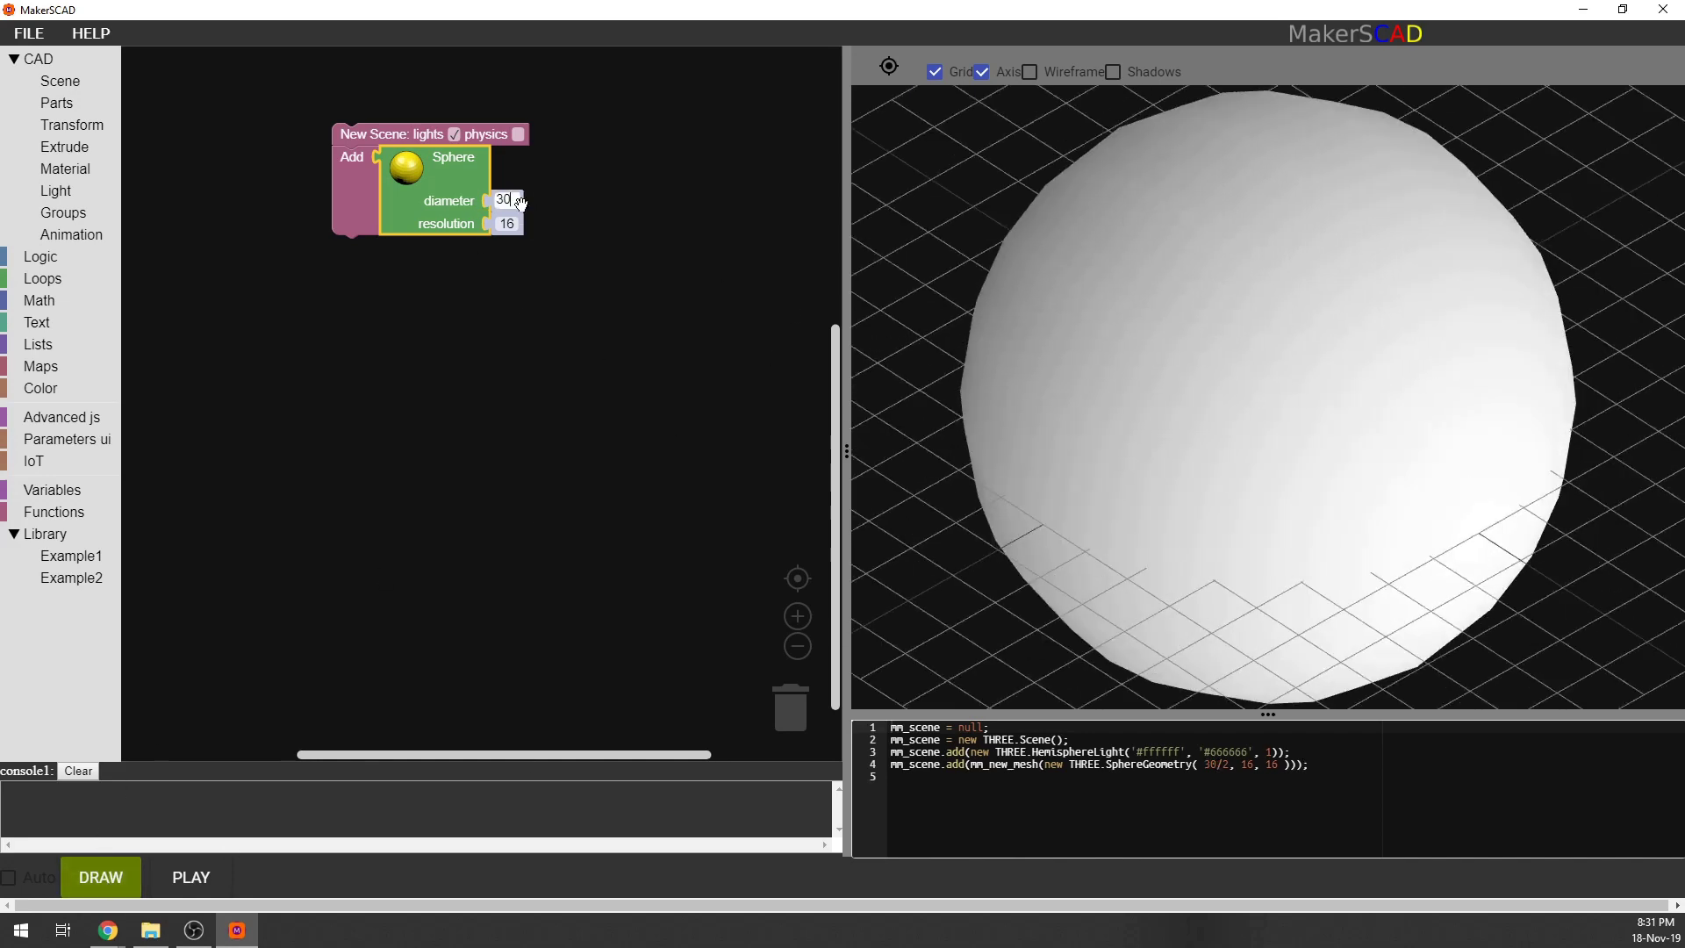
pyautogui.click(118, 886)
pyautogui.moveTo(1225, 377)
pyautogui.mouseDown()
pyautogui.moveTo(1223, 337)
pyautogui.moveTo(1199, 347)
pyautogui.moveTo(1198, 377)
pyautogui.mouseUp()
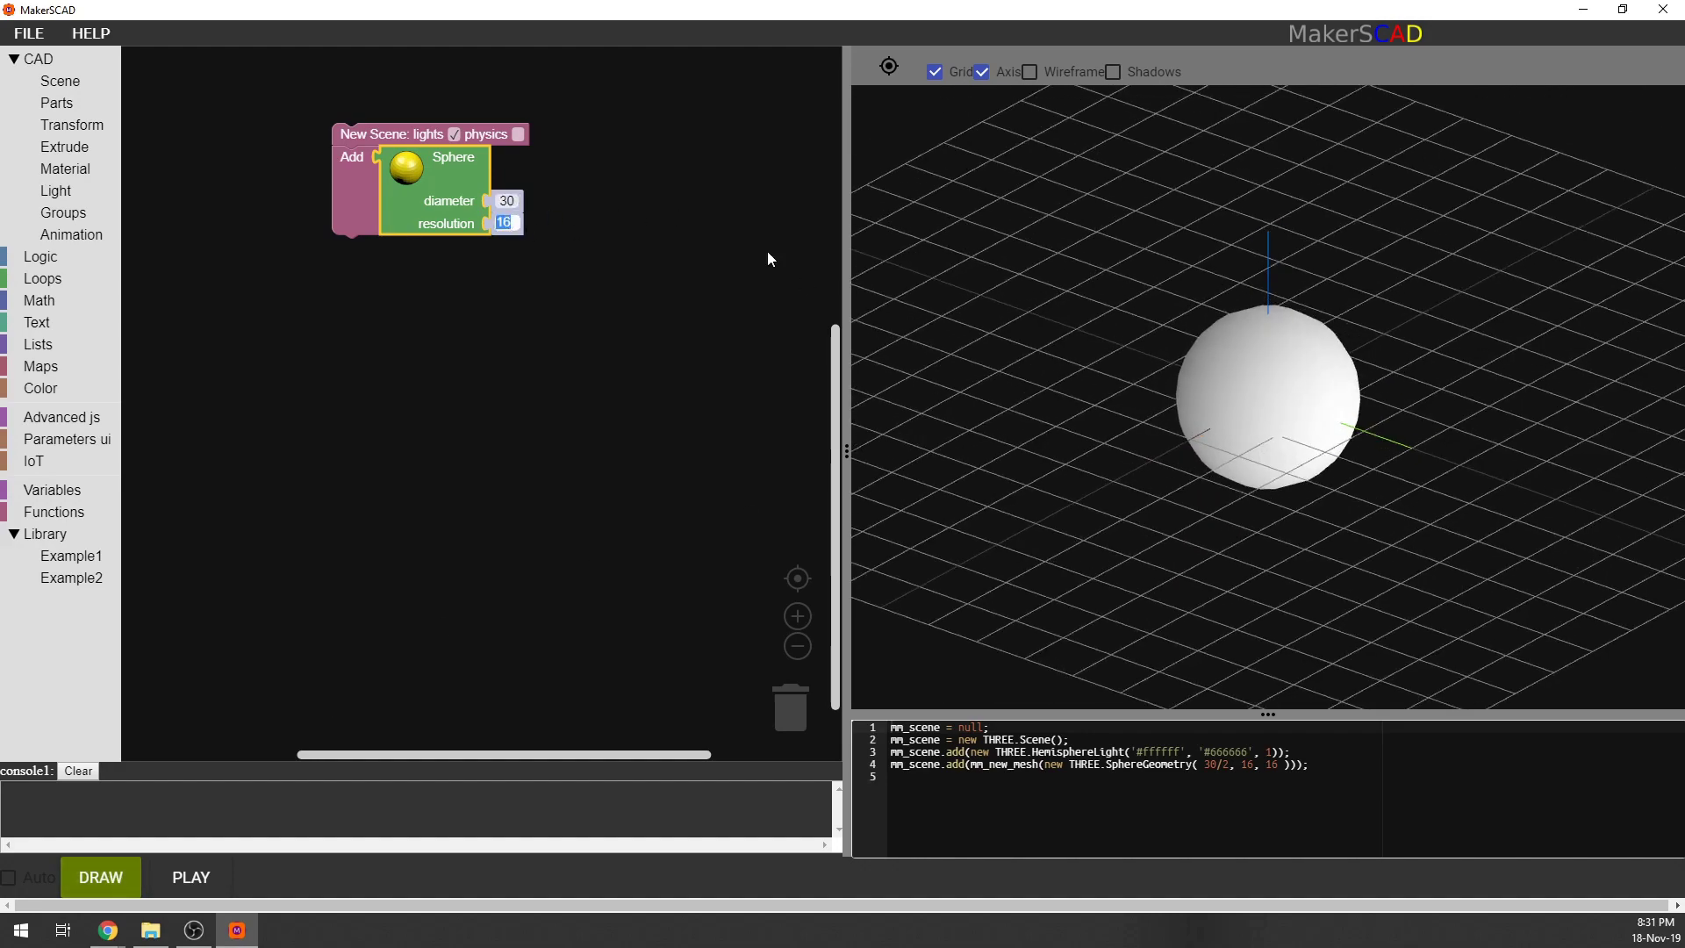
# Show the sphere as a wireframe, then set its resolution to 6 and redraw it.
pyautogui.click(1032, 74)
pyautogui.moveTo(1123, 178); pyautogui.dragTo(1384, 423)
pyautogui.scroll(10, 1287, 372)
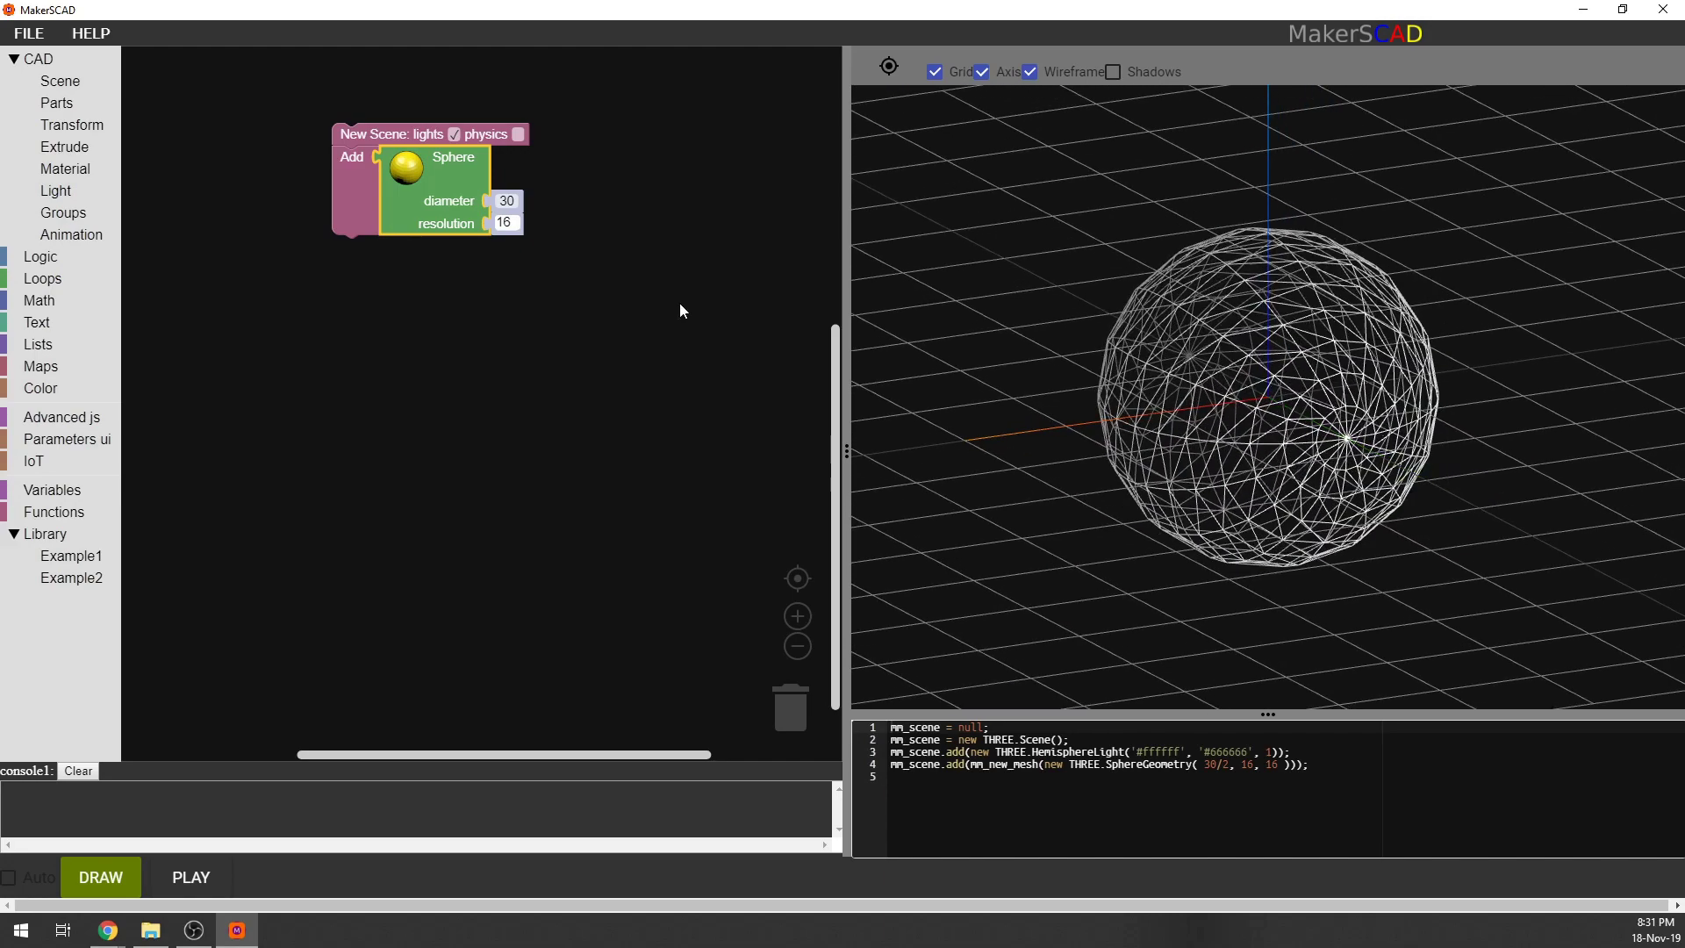
pyautogui.doubleClick(506, 223)
pyautogui.write('6')
pyautogui.click(93, 873)
pyautogui.moveTo(1009, 351)
pyautogui.mouseDown()
pyautogui.moveTo(1208, 413)
pyautogui.moveTo(1143, 441)
pyautogui.moveTo(1008, 360)
pyautogui.moveTo(985, 489)
pyautogui.moveTo(1168, 412)
pyautogui.mouseUp()
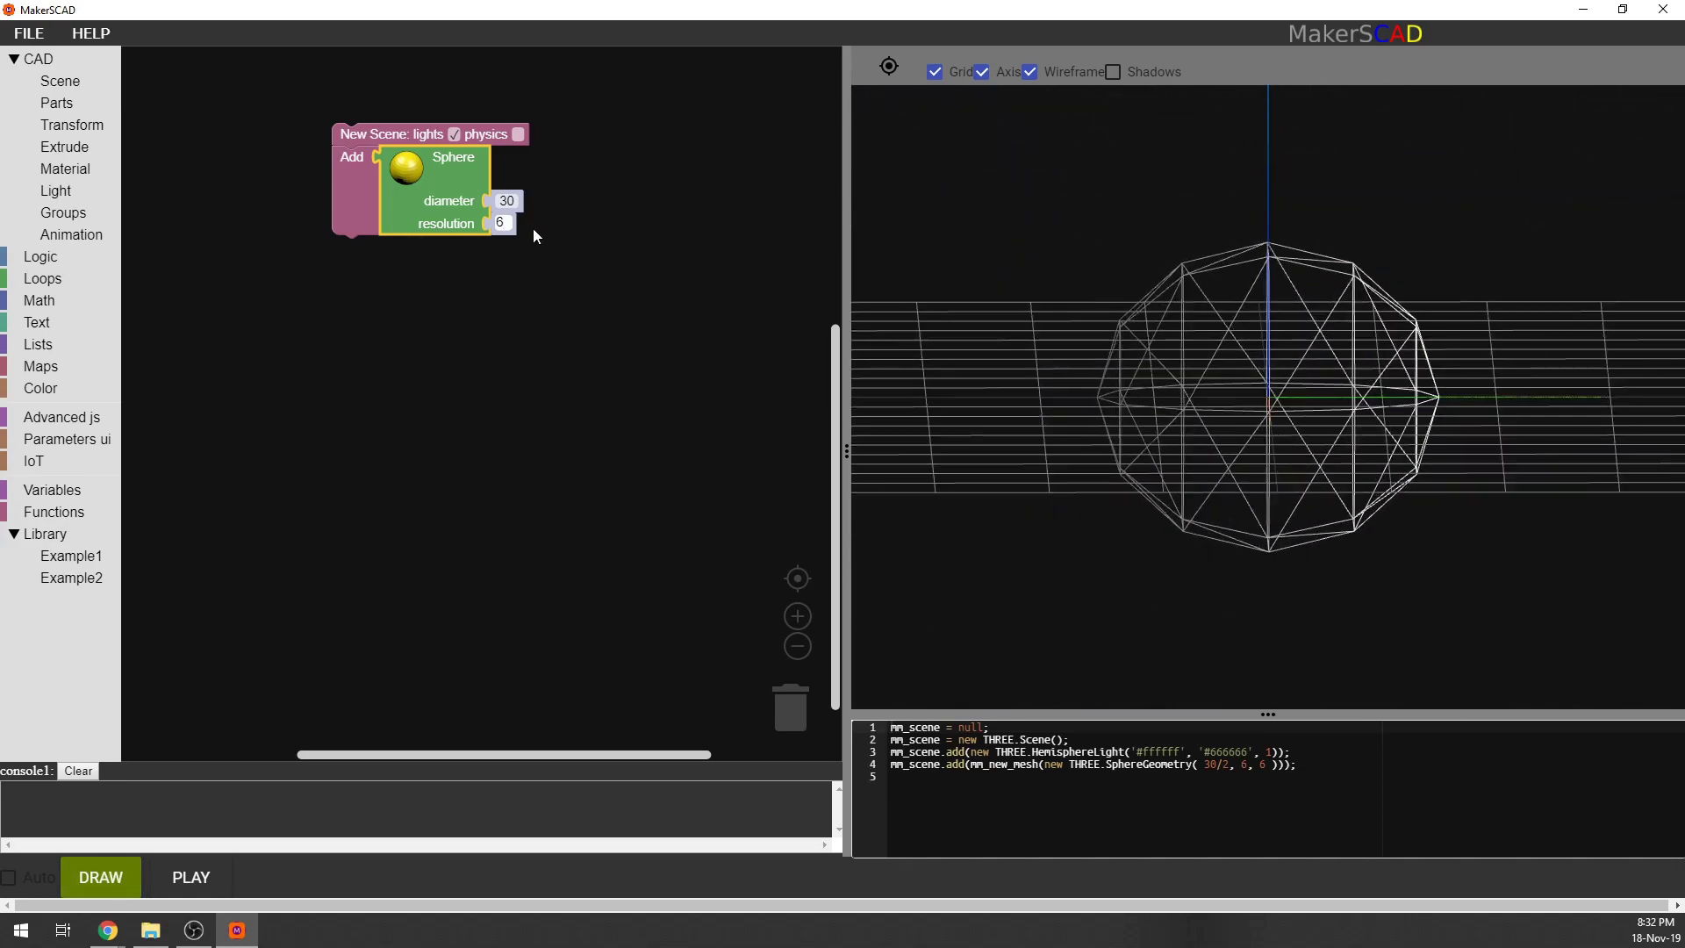
# Set the sphere's resolution to 60, redraw it and return to solid display.
pyautogui.click(511, 221)
pyautogui.write('0')
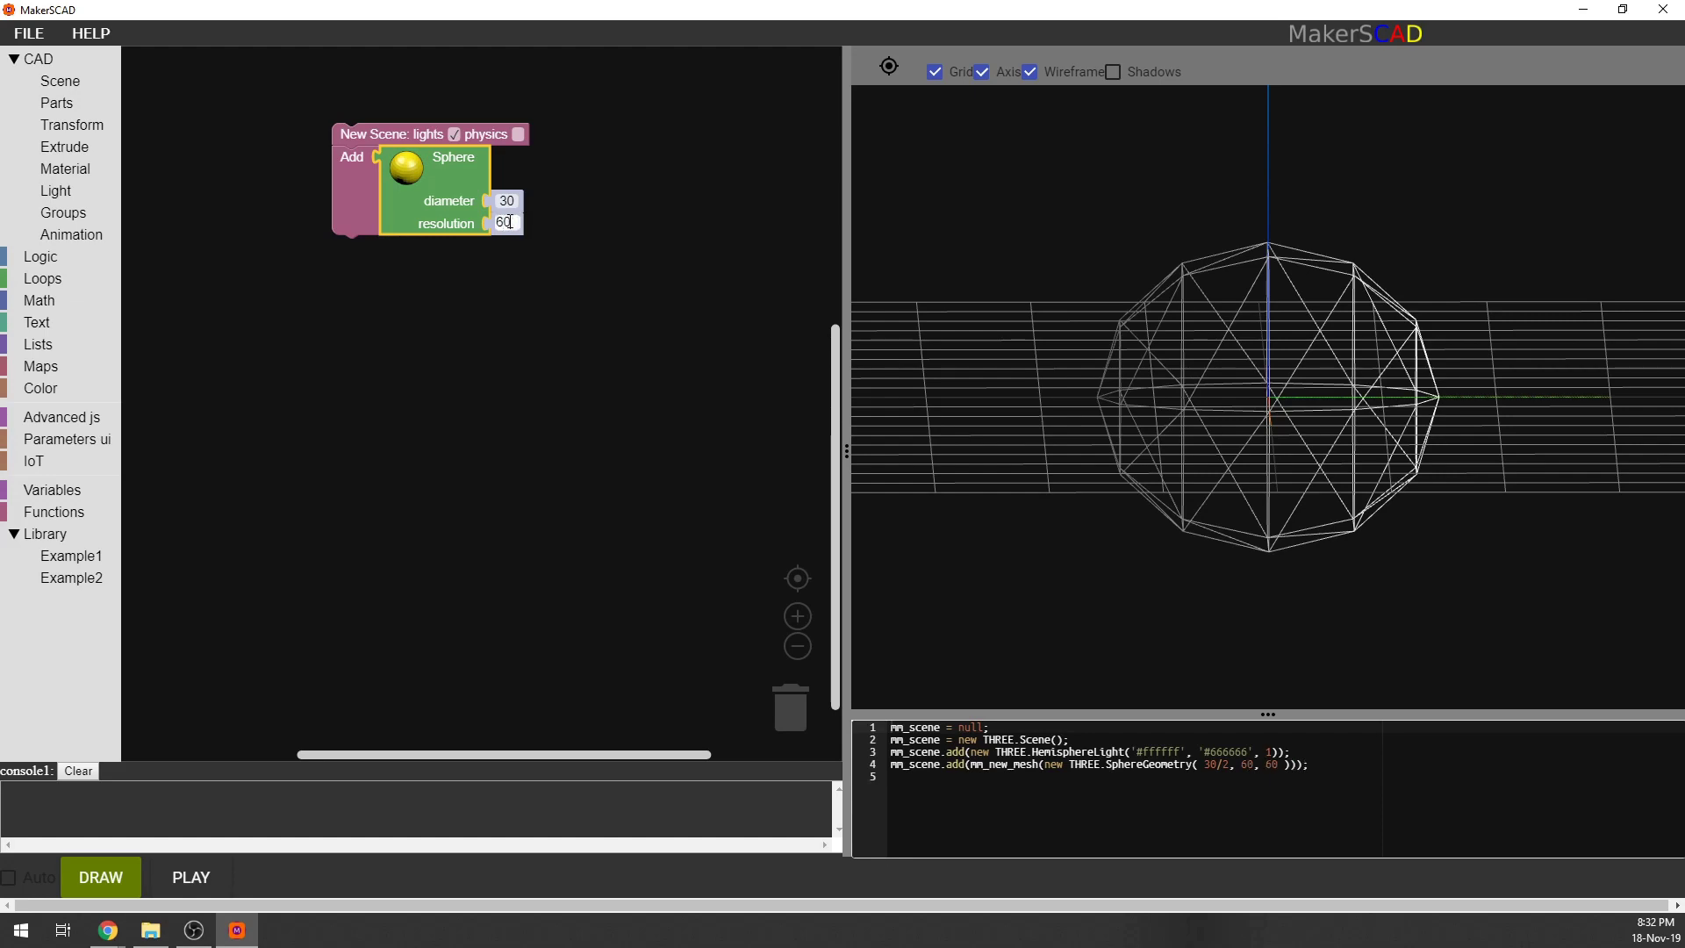
pyautogui.click(101, 877)
pyautogui.moveTo(1036, 398)
pyautogui.mouseDown()
pyautogui.moveTo(1145, 340)
pyautogui.moveTo(1199, 417)
pyautogui.moveTo(1111, 412)
pyautogui.mouseUp()
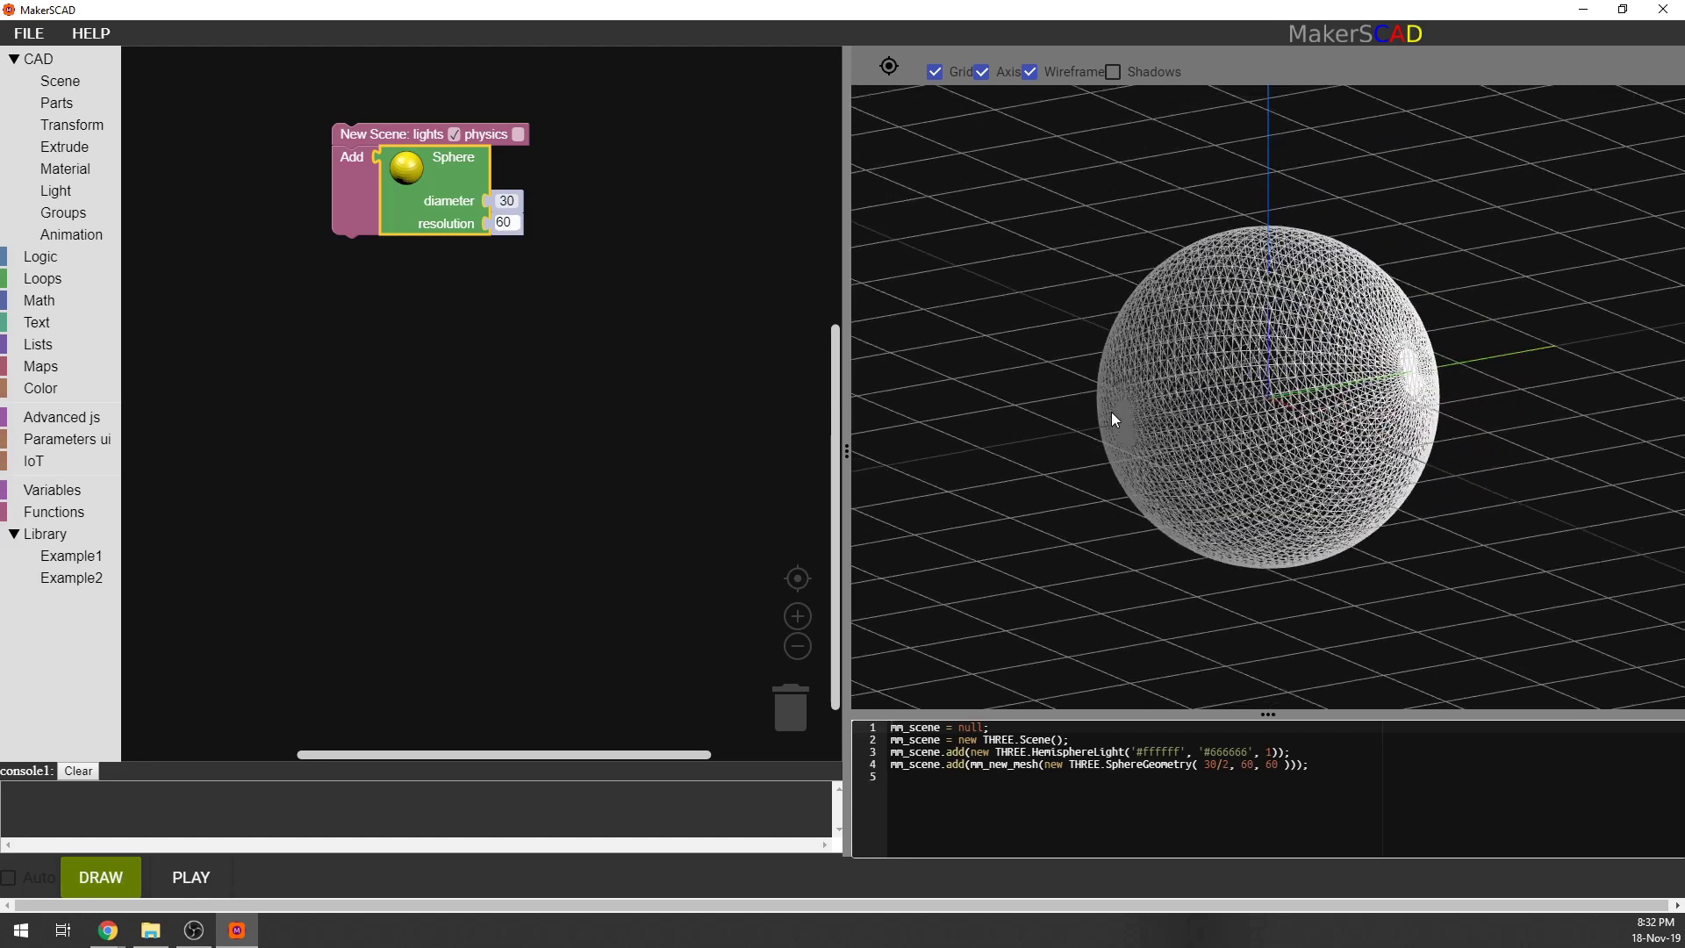
pyautogui.click(1030, 72)
pyautogui.moveTo(1227, 318); pyautogui.dragTo(1148, 319)
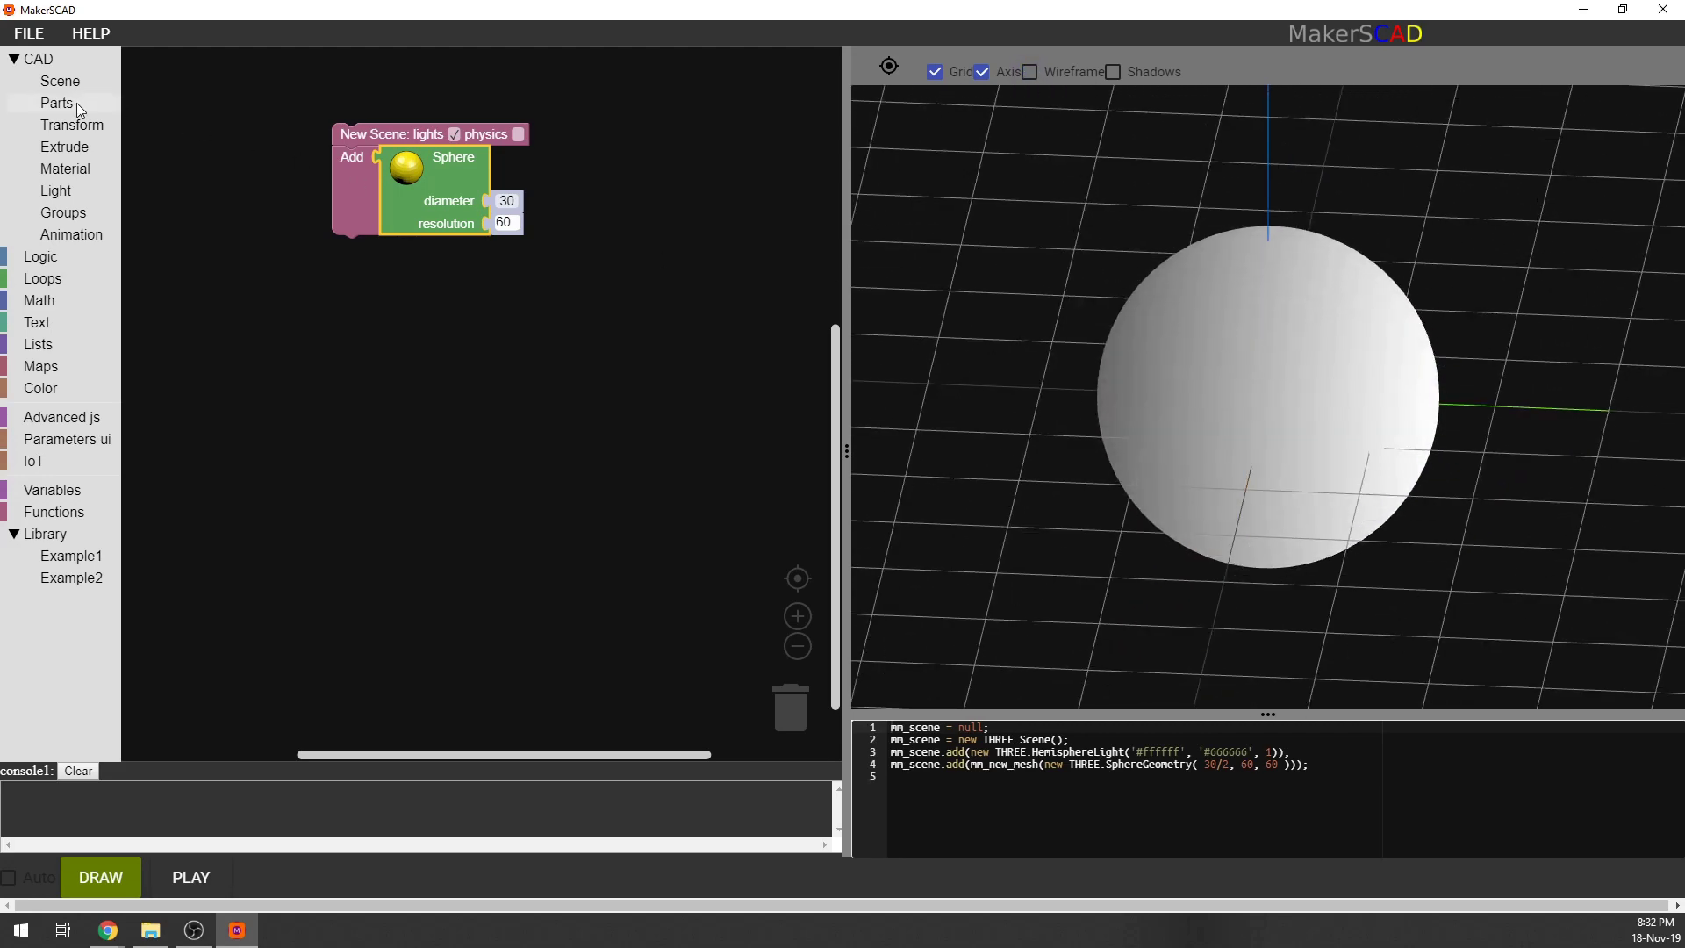
# Delete the sphere from the Add block, put a Cylinder part in its place and draw it.
pyautogui.moveTo(445, 175); pyautogui.dragTo(794, 709)
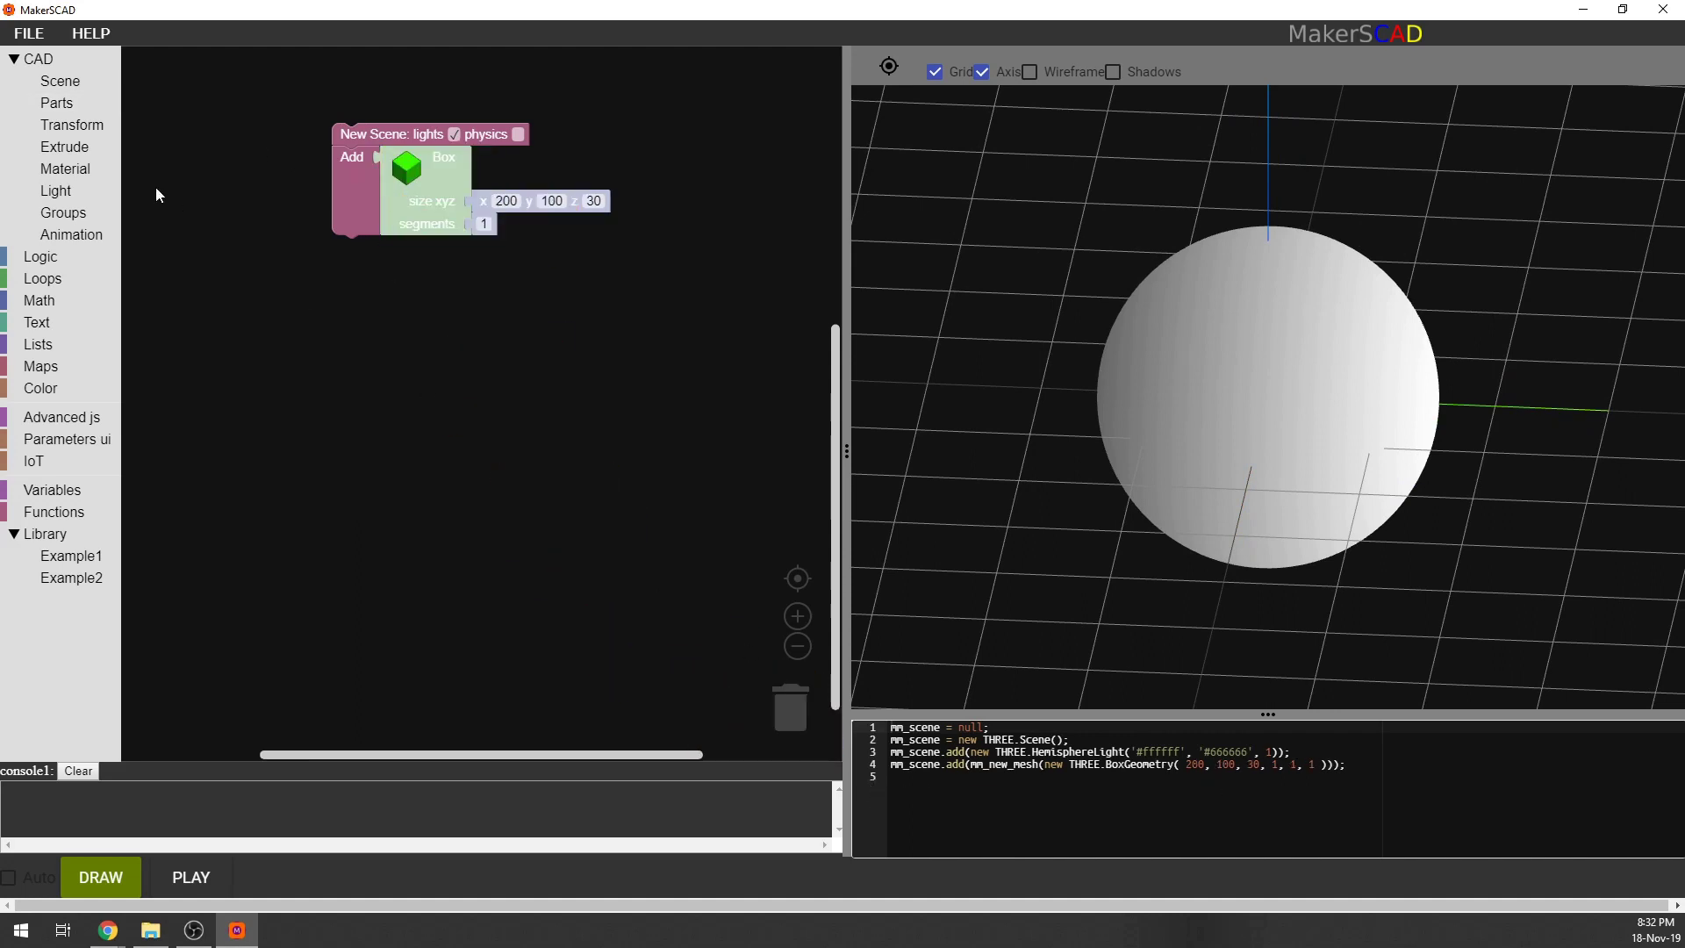
pyautogui.click(44, 59)
pyautogui.click(37, 61)
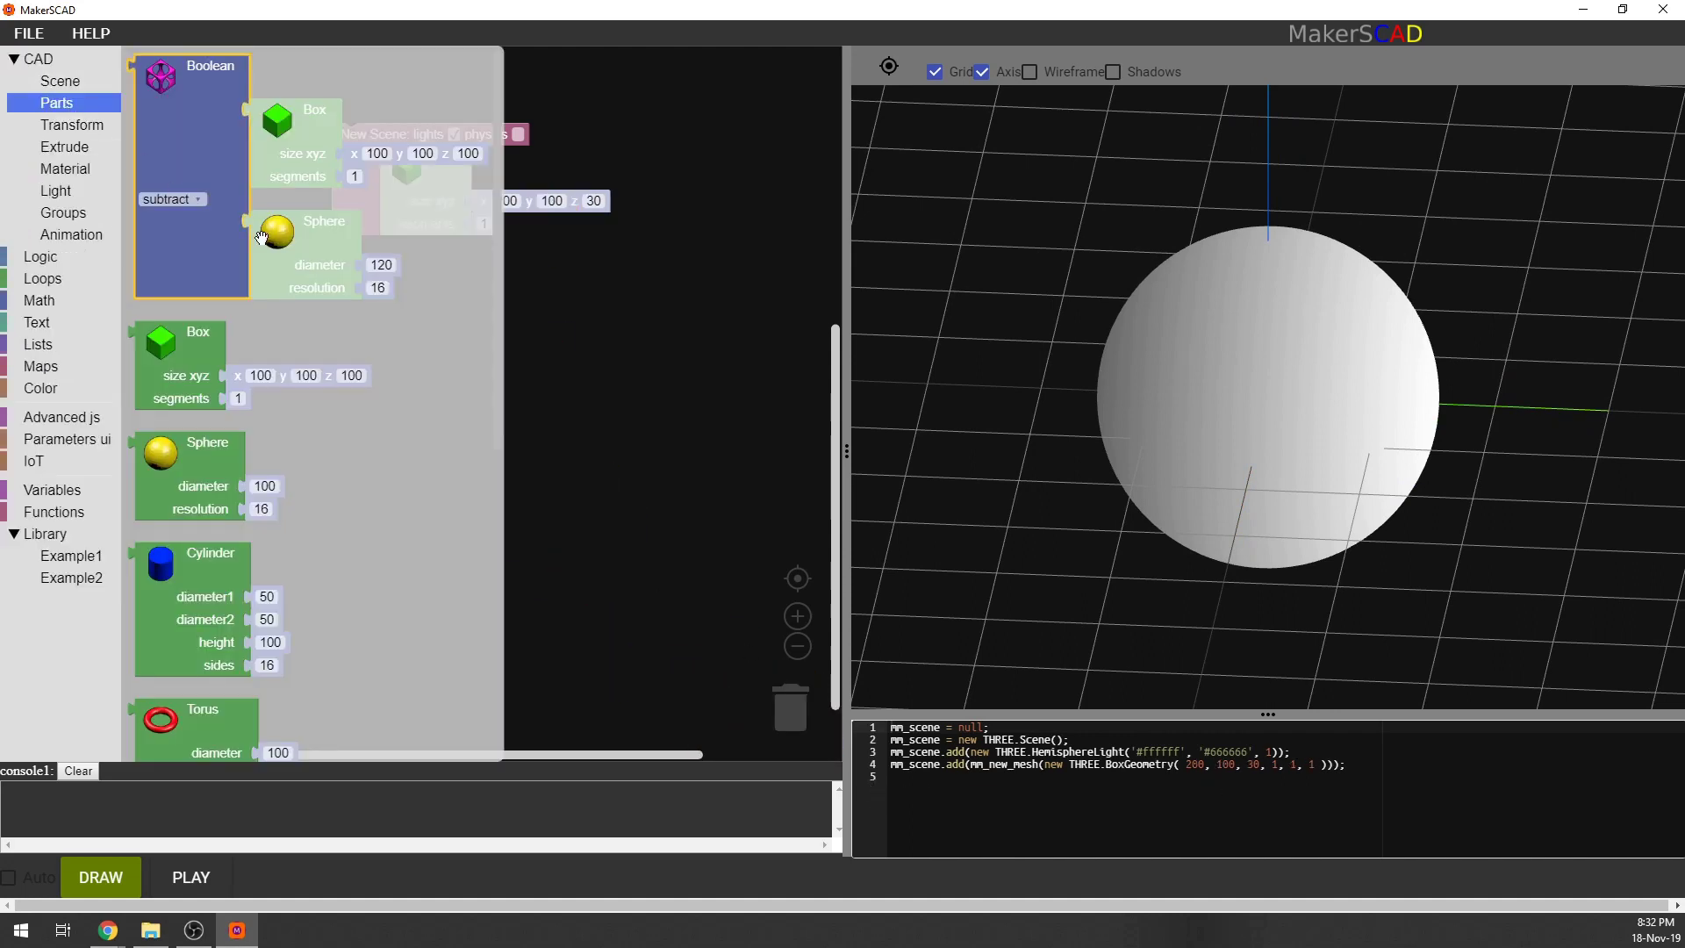
pyautogui.click(69, 103)
pyautogui.moveTo(170, 240); pyautogui.dragTo(421, 195)
pyautogui.click(128, 878)
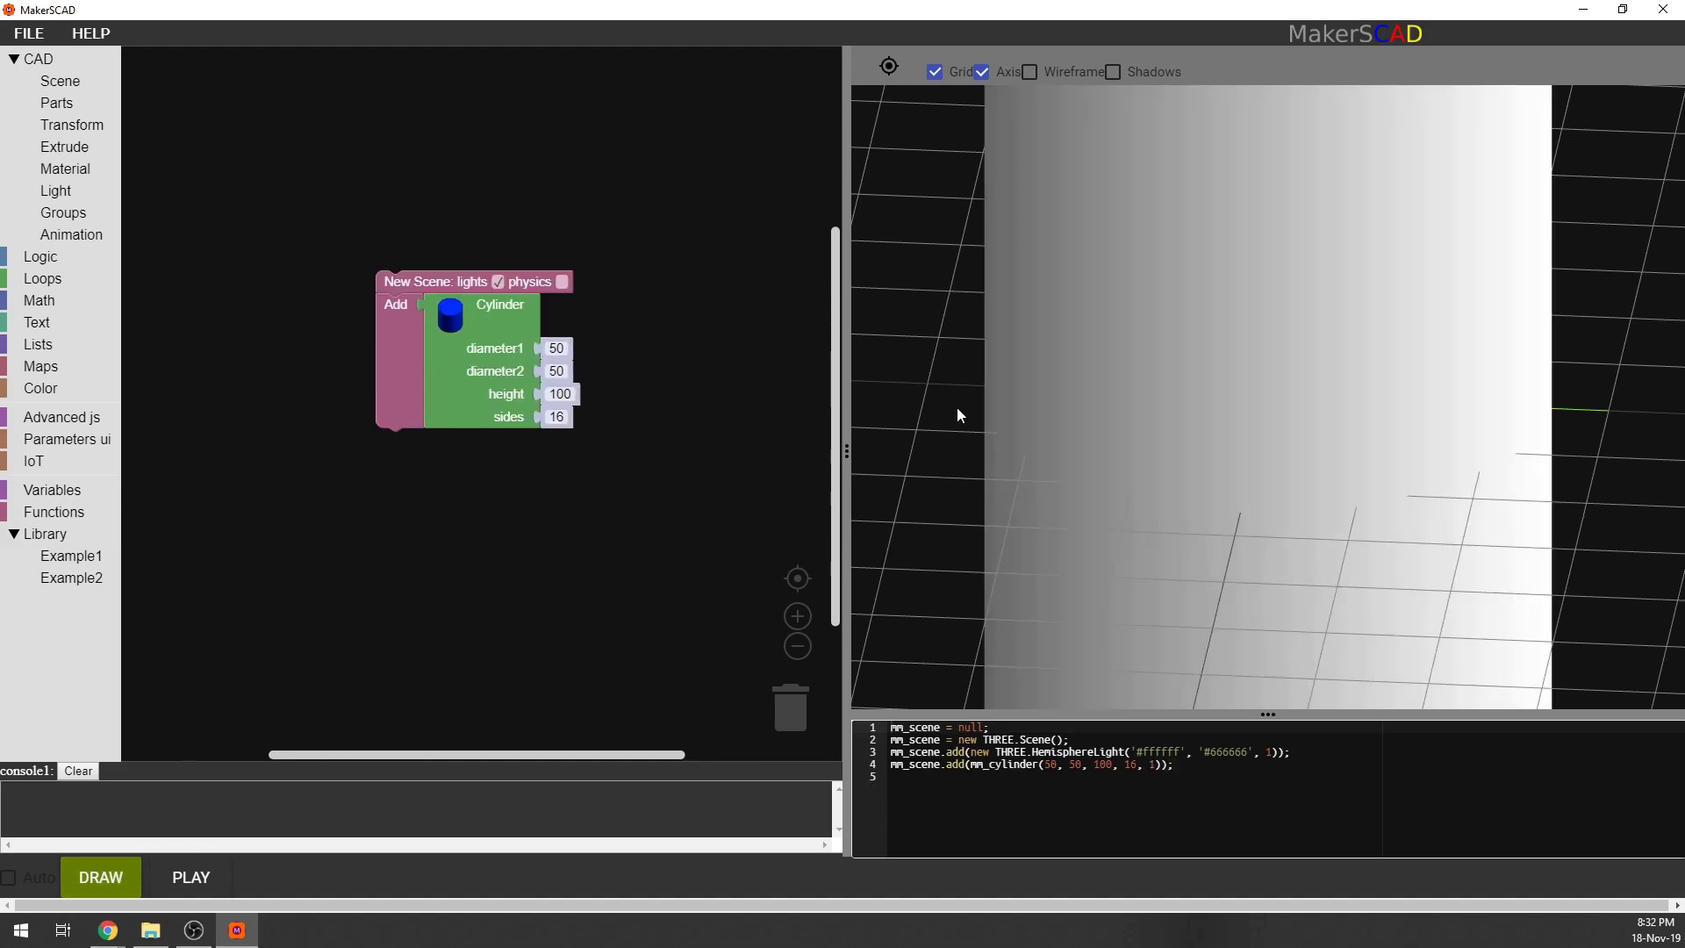
pyautogui.moveTo(1264, 350); pyautogui.dragTo(1083, 328)
# Set the cylinder's diameter1 to 1 and redraw it as a cone.
pyautogui.click(537, 351)
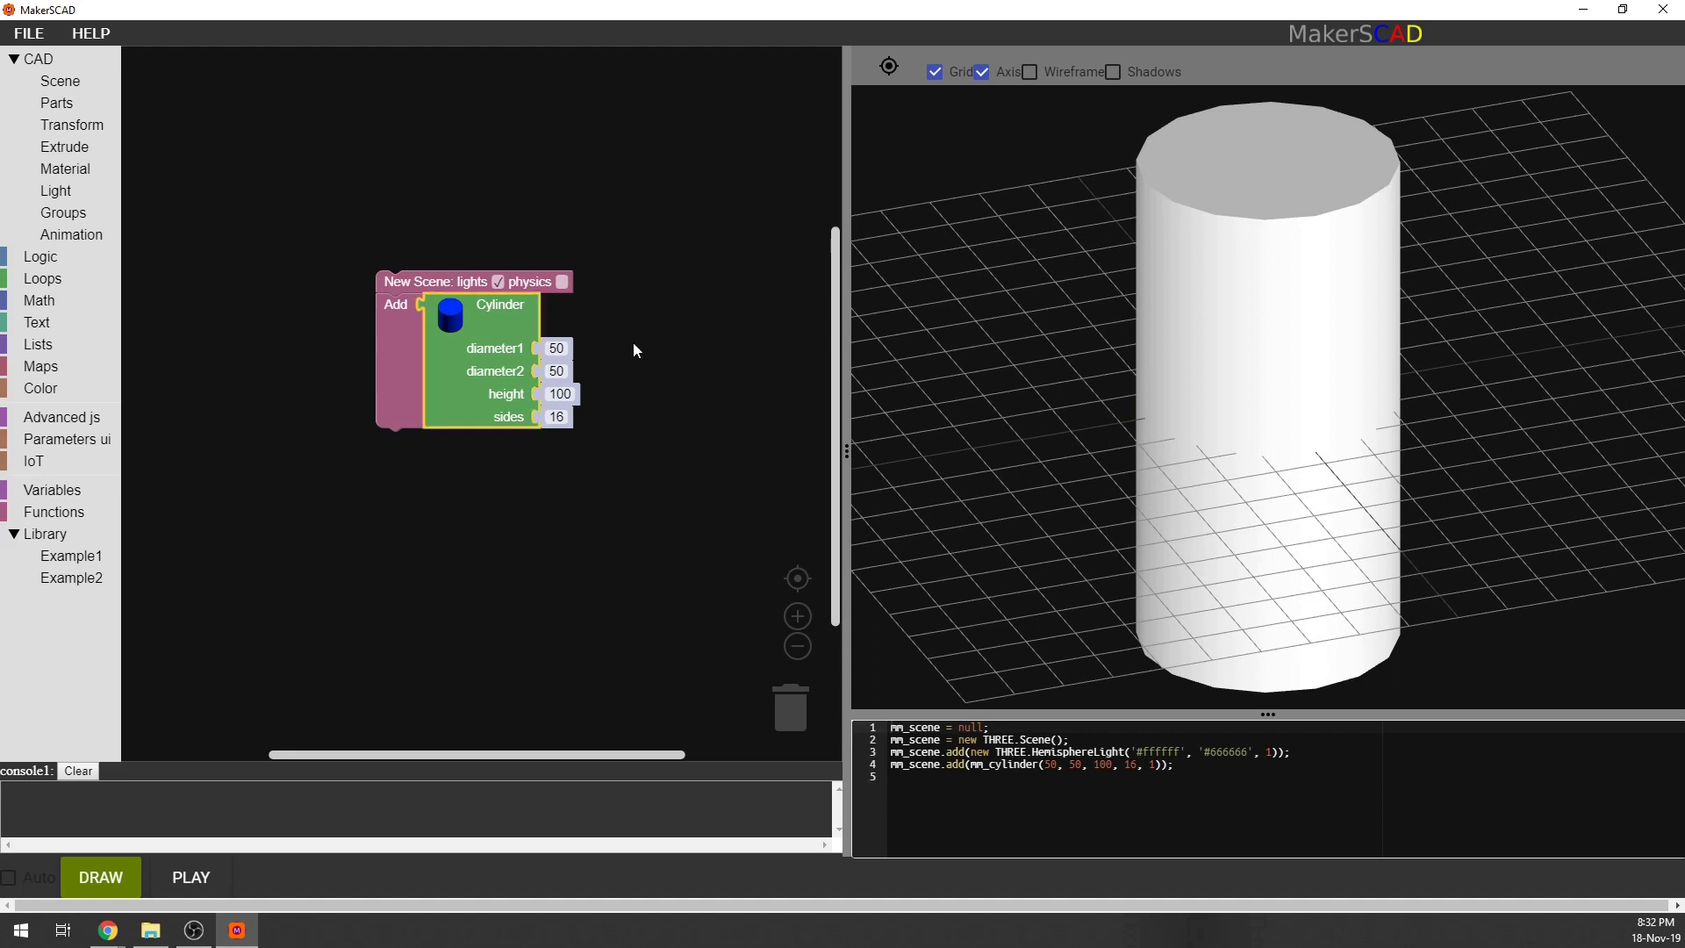
pyautogui.click(556, 348)
pyautogui.write('1')
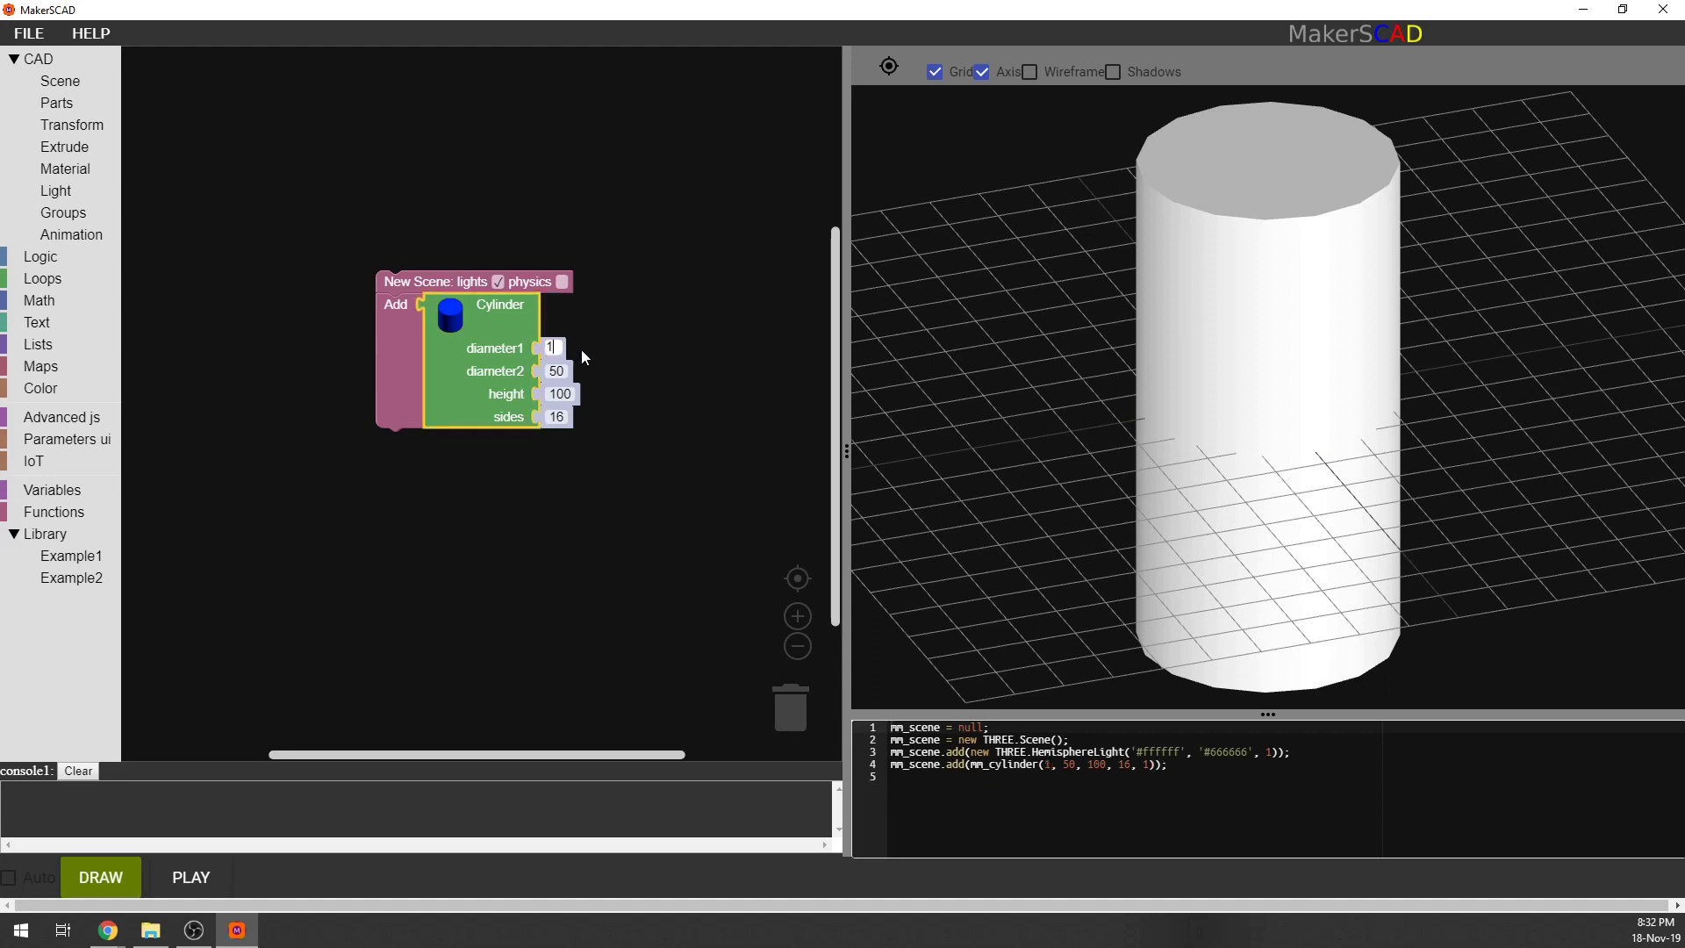
pyautogui.click(100, 876)
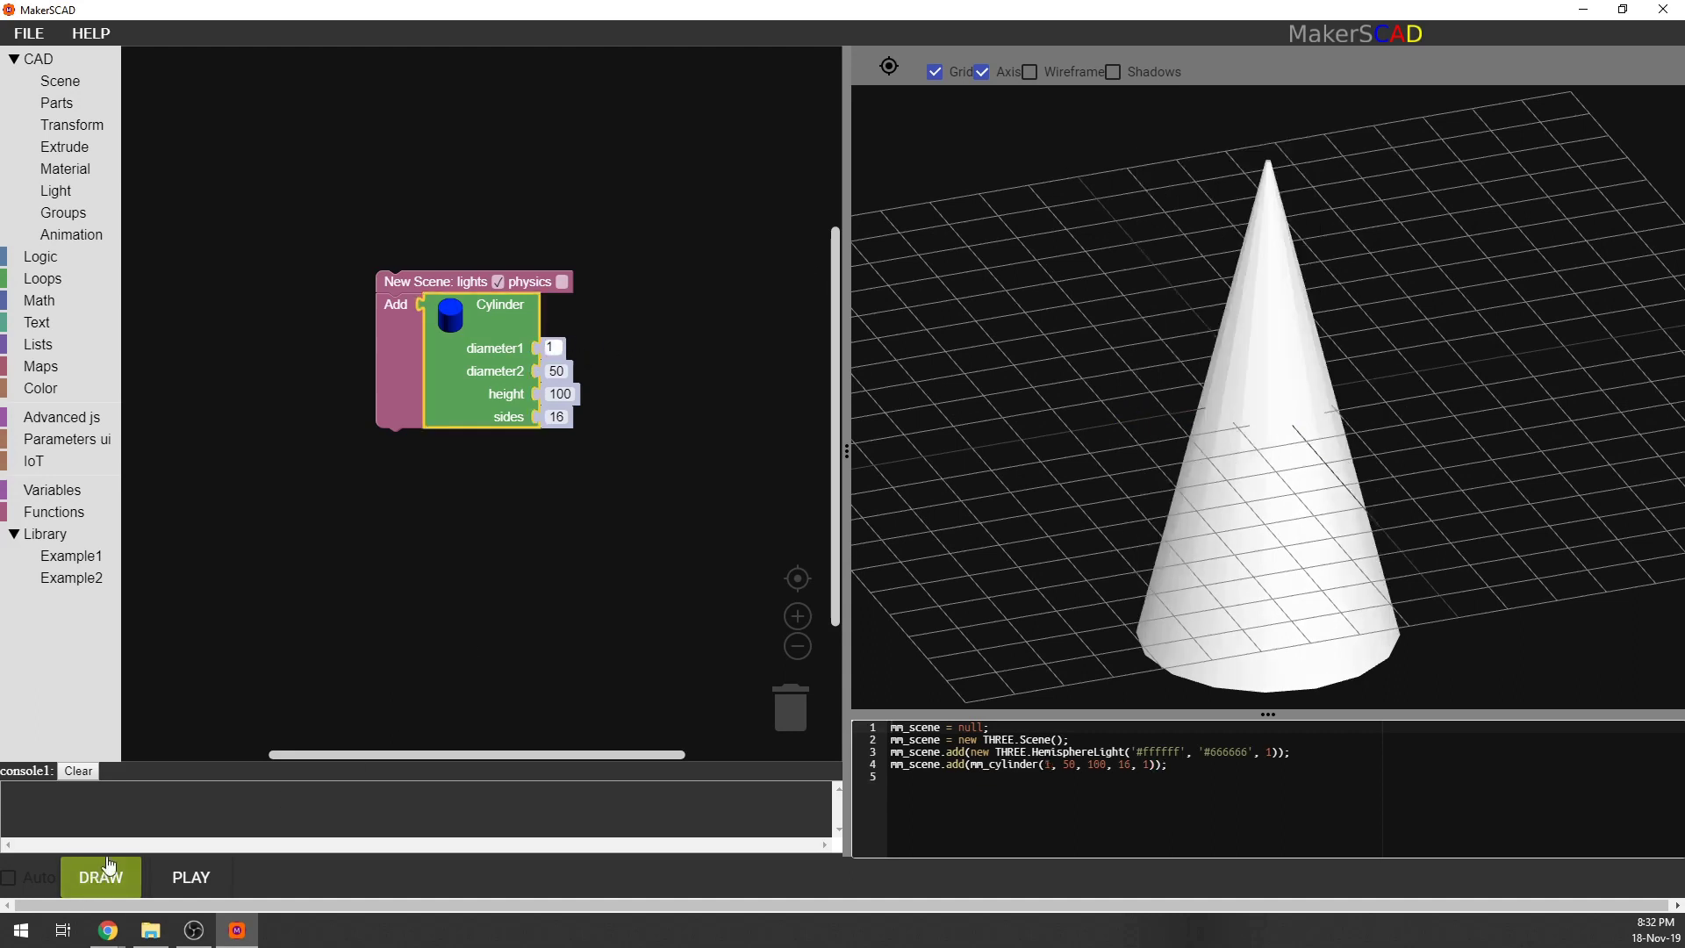
# Set the cylinder's diameter1 to 0 and diameter2 to 100, and redraw the cone.
pyautogui.moveTo(865, 504)
pyautogui.mouseDown()
pyautogui.moveTo(930, 502)
pyautogui.moveTo(952, 480)
pyautogui.mouseUp()
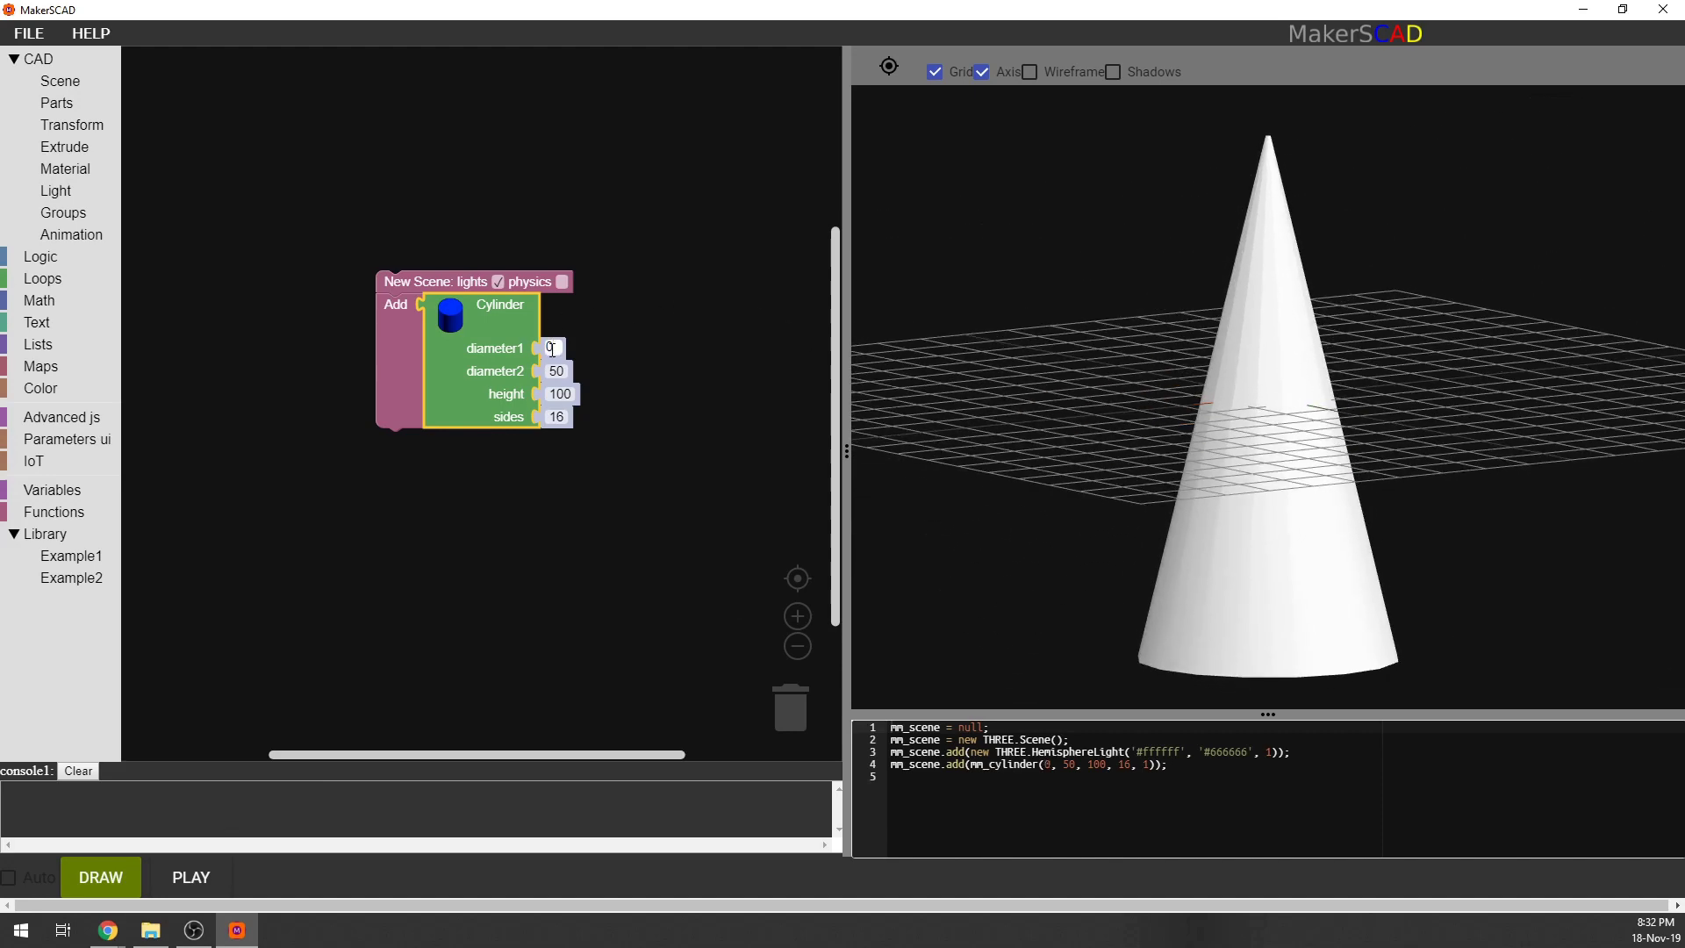
pyautogui.click(554, 370)
pyautogui.write('100')
pyautogui.click(647, 337)
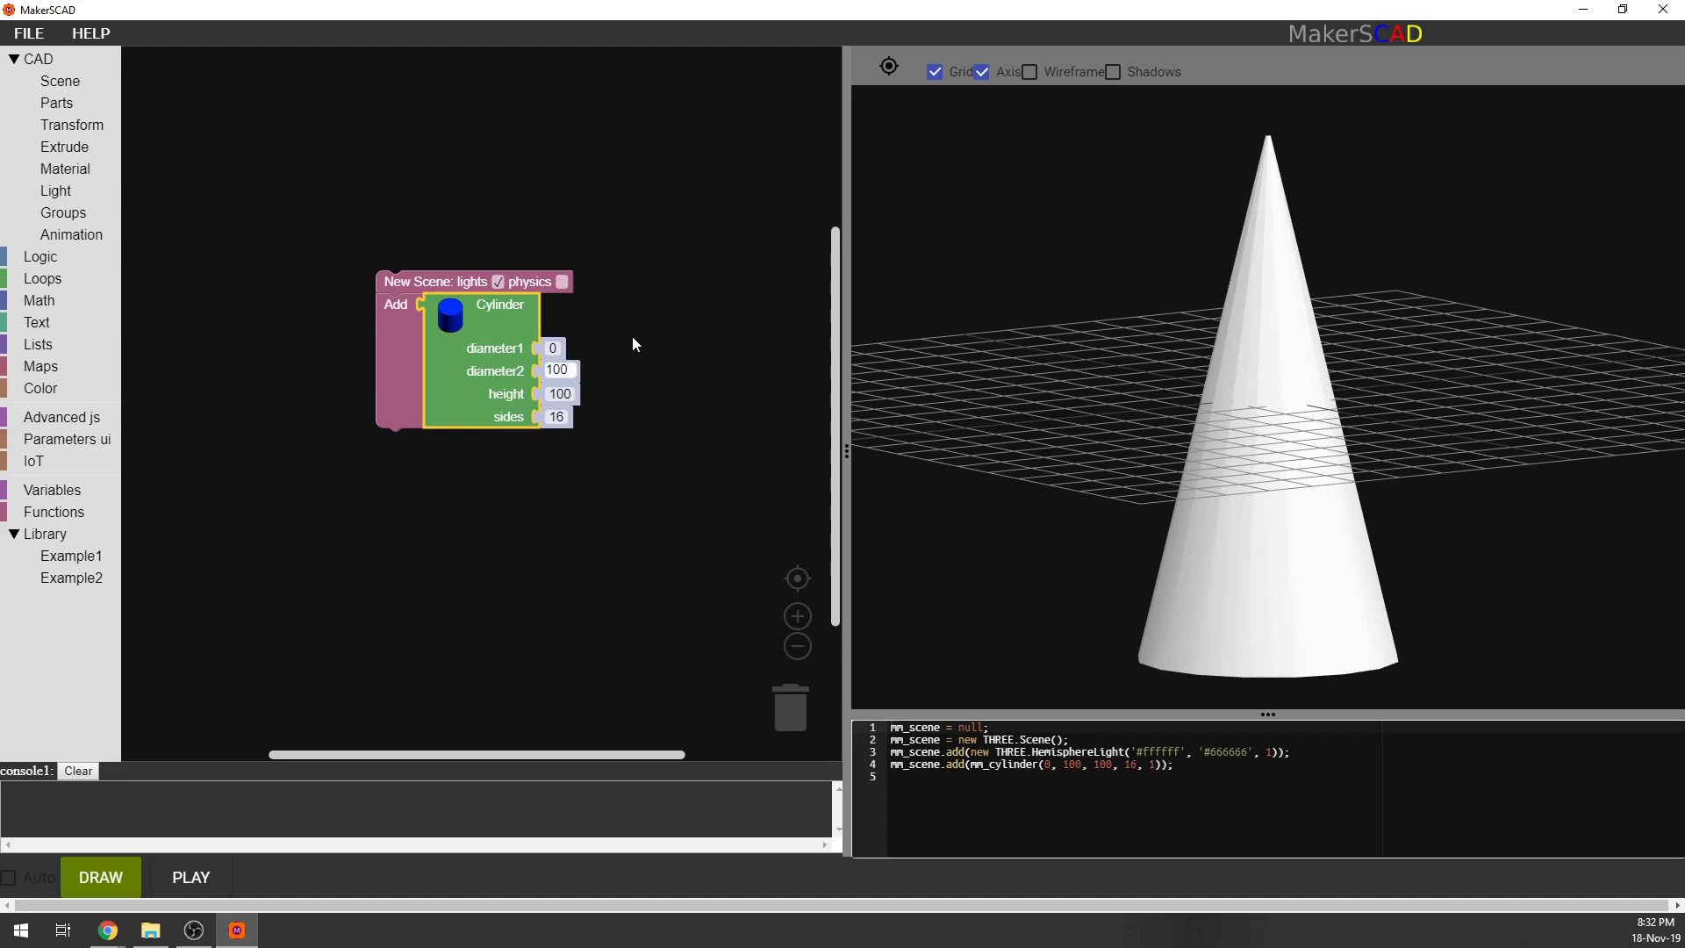
pyautogui.click(106, 877)
# Set the cone's height to 50 and redraw the model.
pyautogui.click(556, 393)
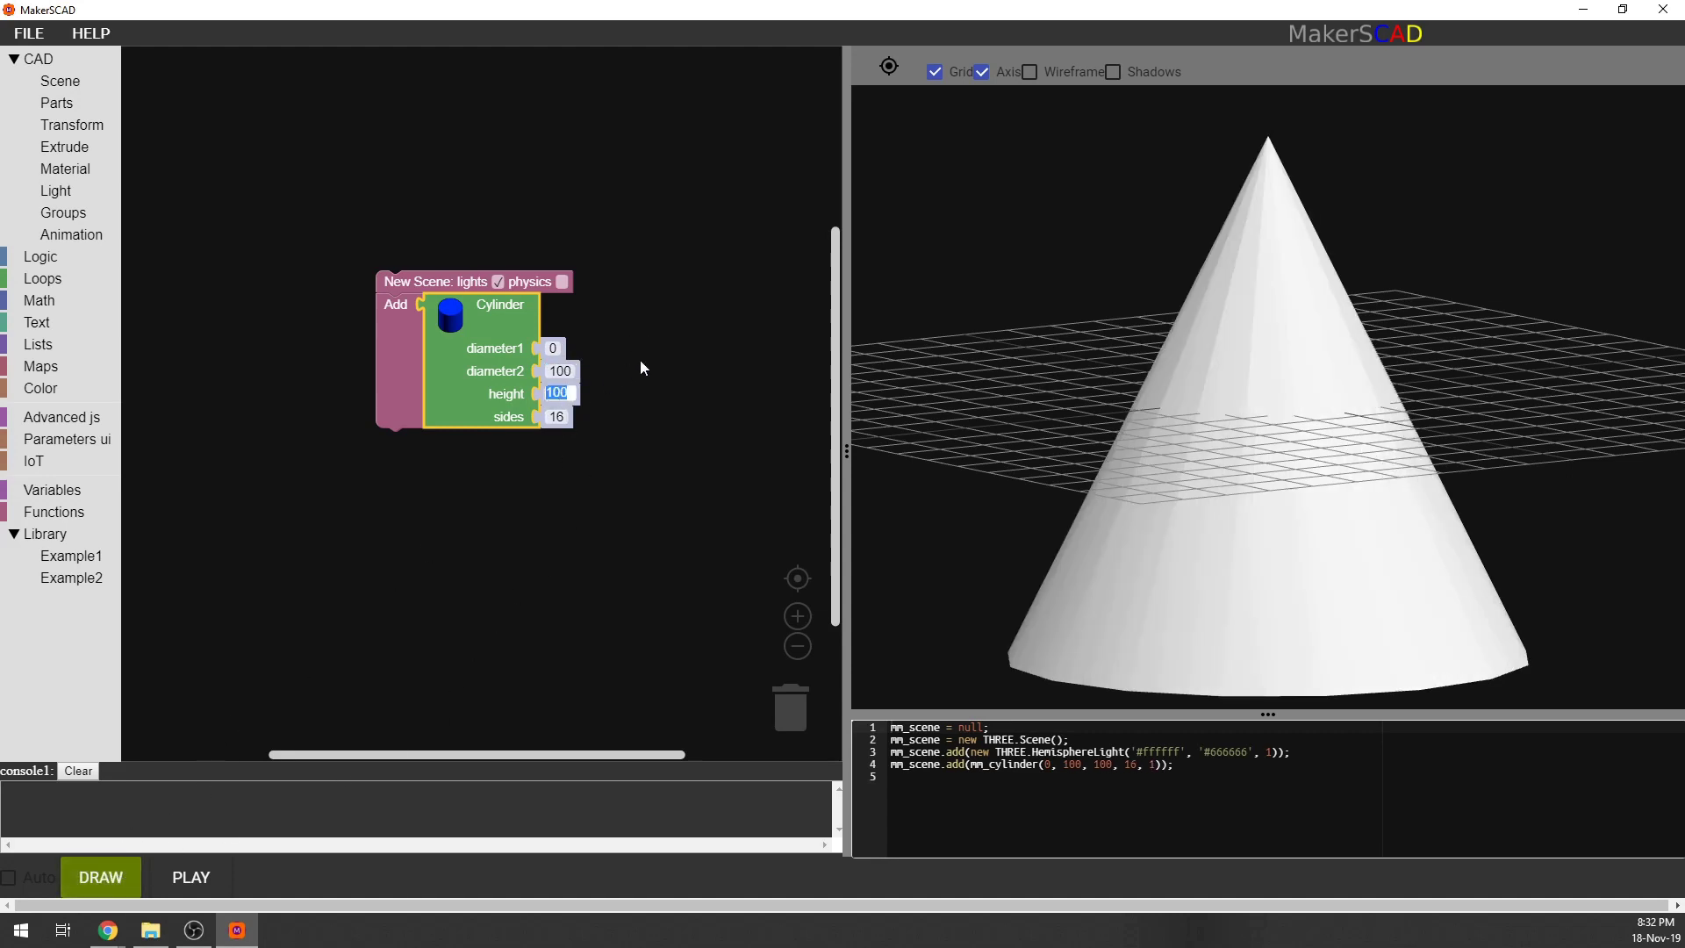
pyautogui.write('50')
pyautogui.click(123, 873)
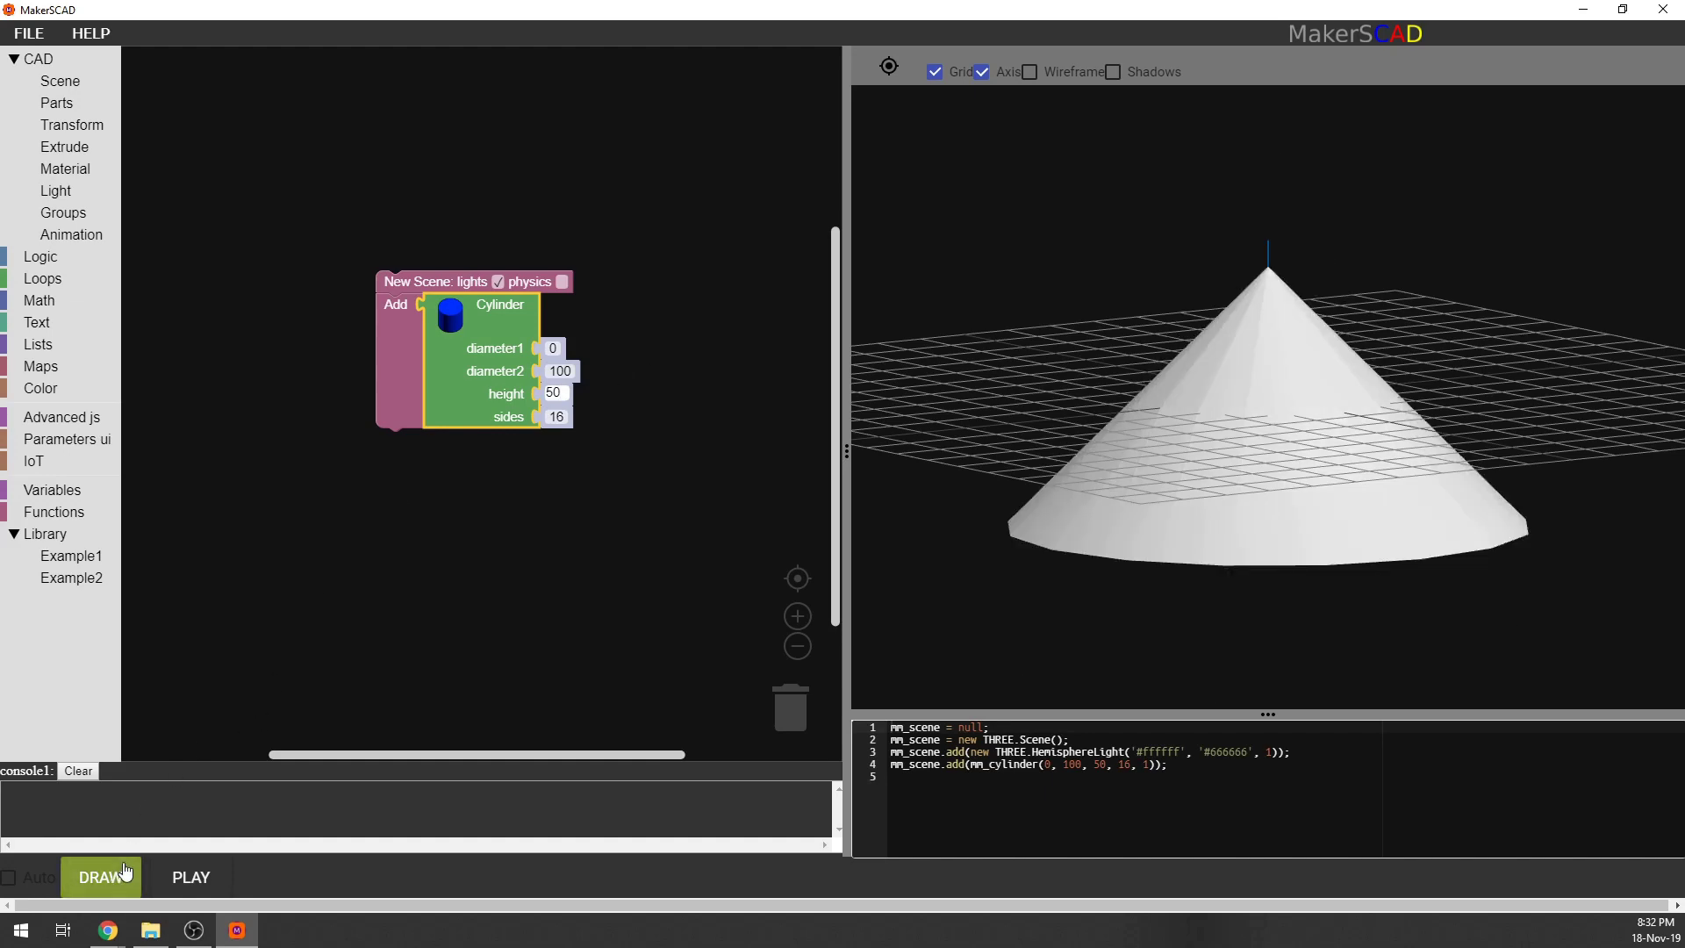
pyautogui.moveTo(1189, 449); pyautogui.dragTo(965, 488)
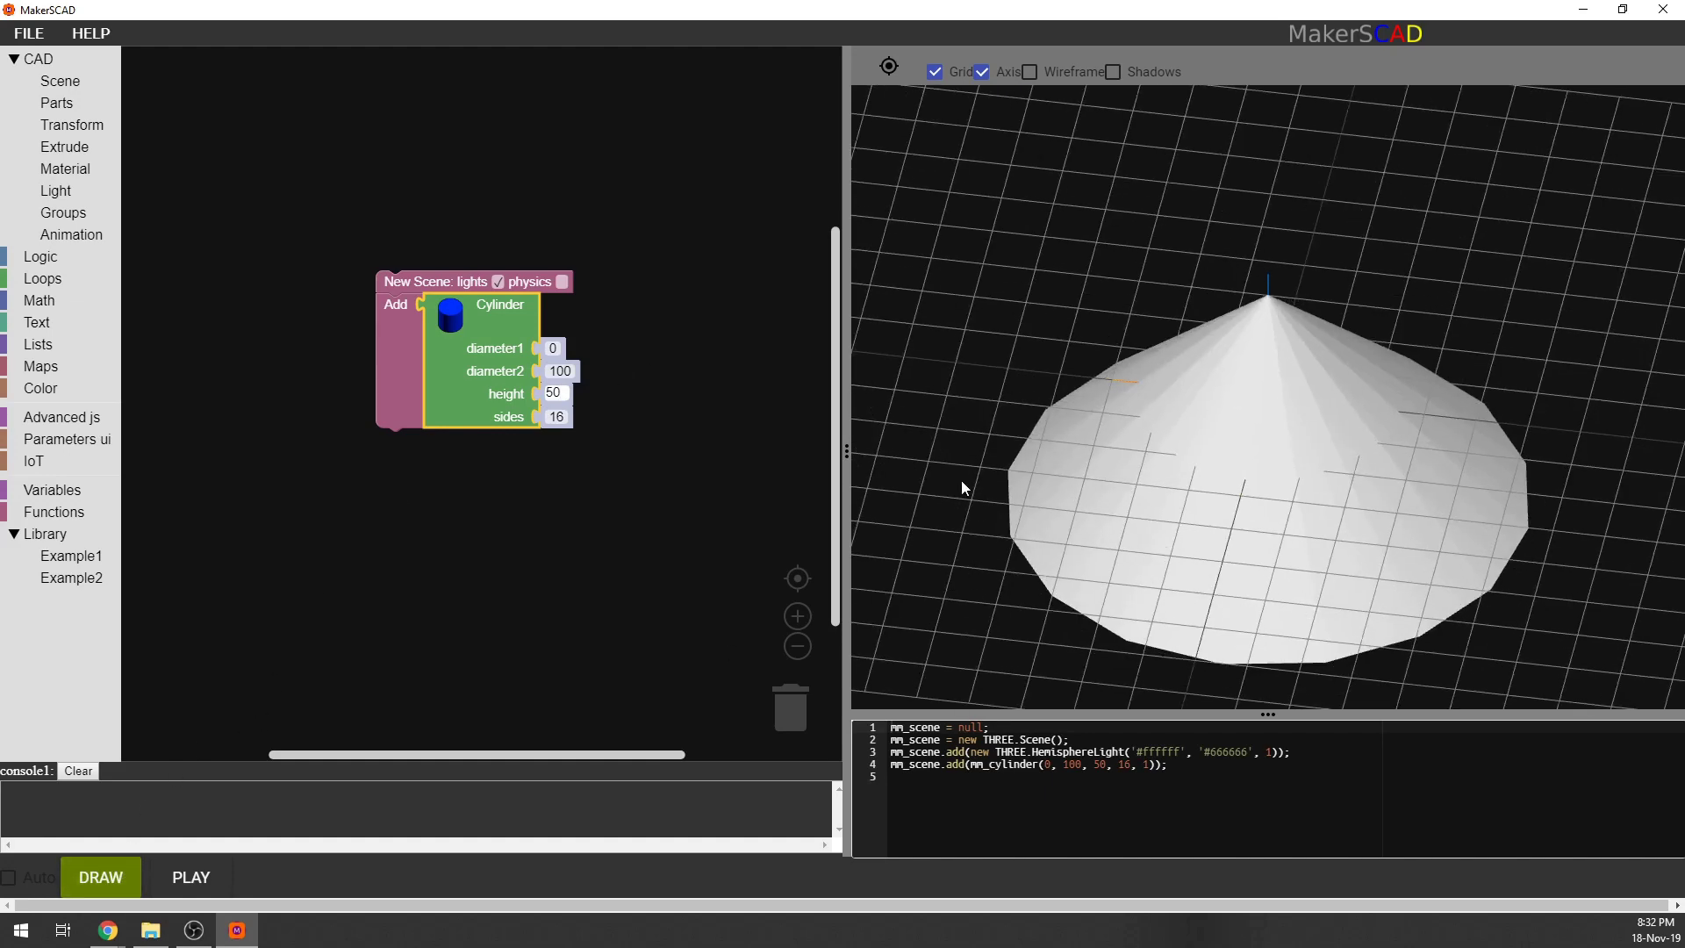
# Set the cone's number of sides to 4 and redraw it as a pyramid.
pyautogui.click(558, 416)
pyautogui.click(101, 876)
pyautogui.moveTo(1256, 500); pyautogui.dragTo(1058, 474)
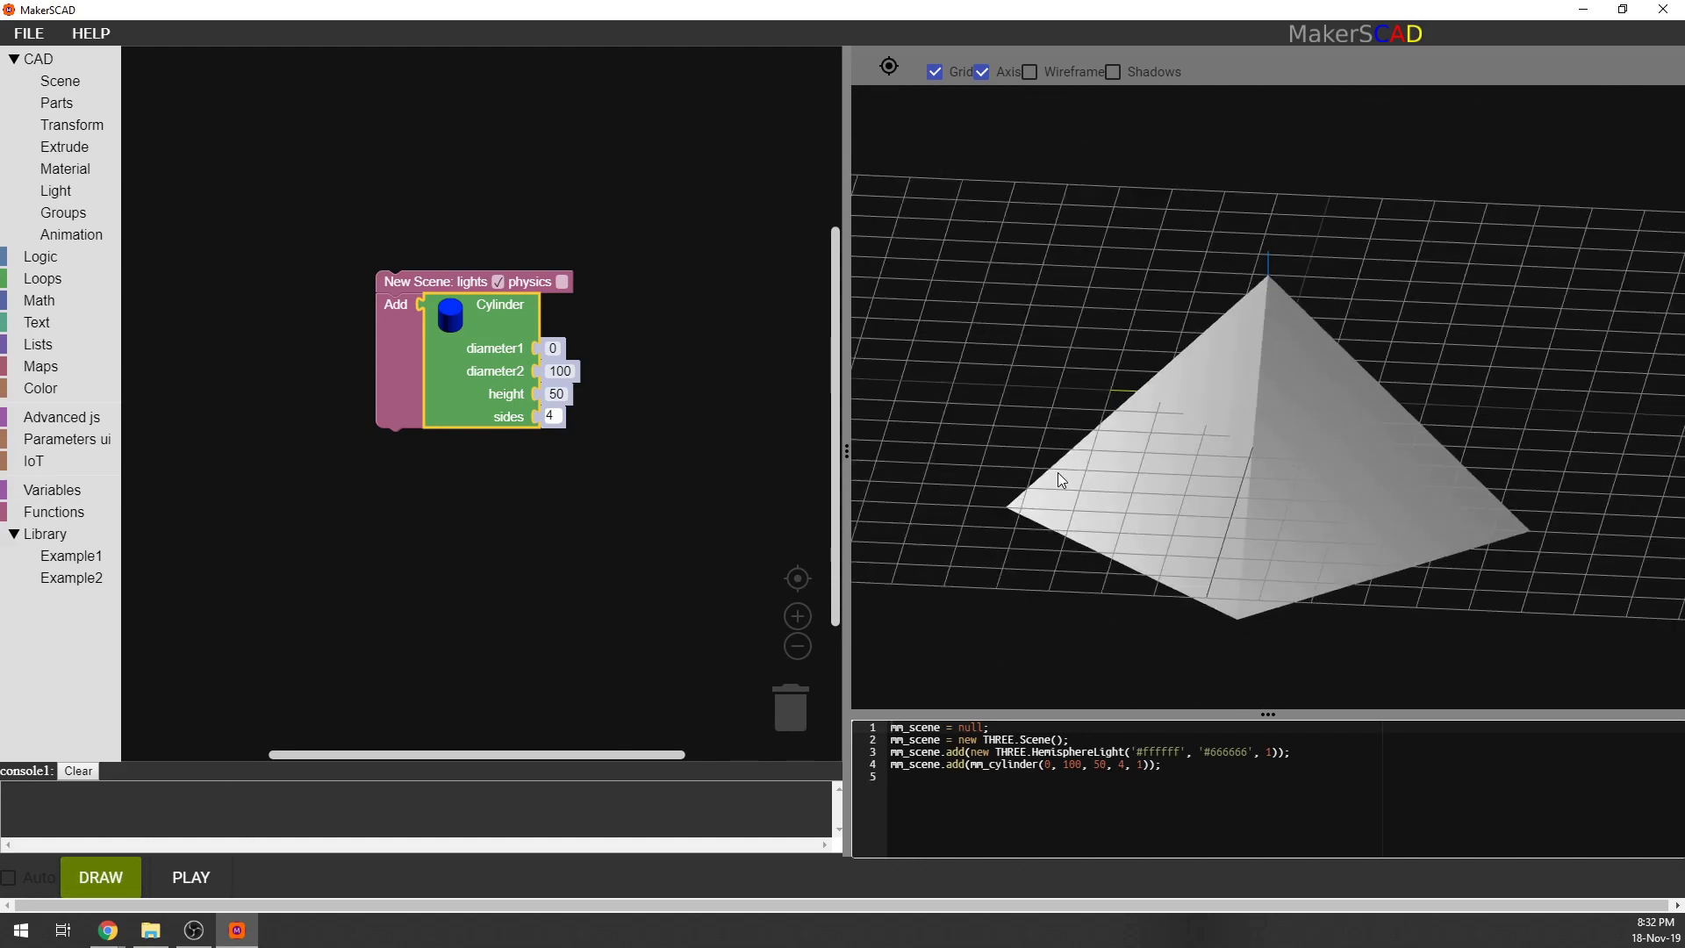
# Examine the available part blocks, including Torus, Polygon, Spiral and 3D Text.
pyautogui.click(63, 103)
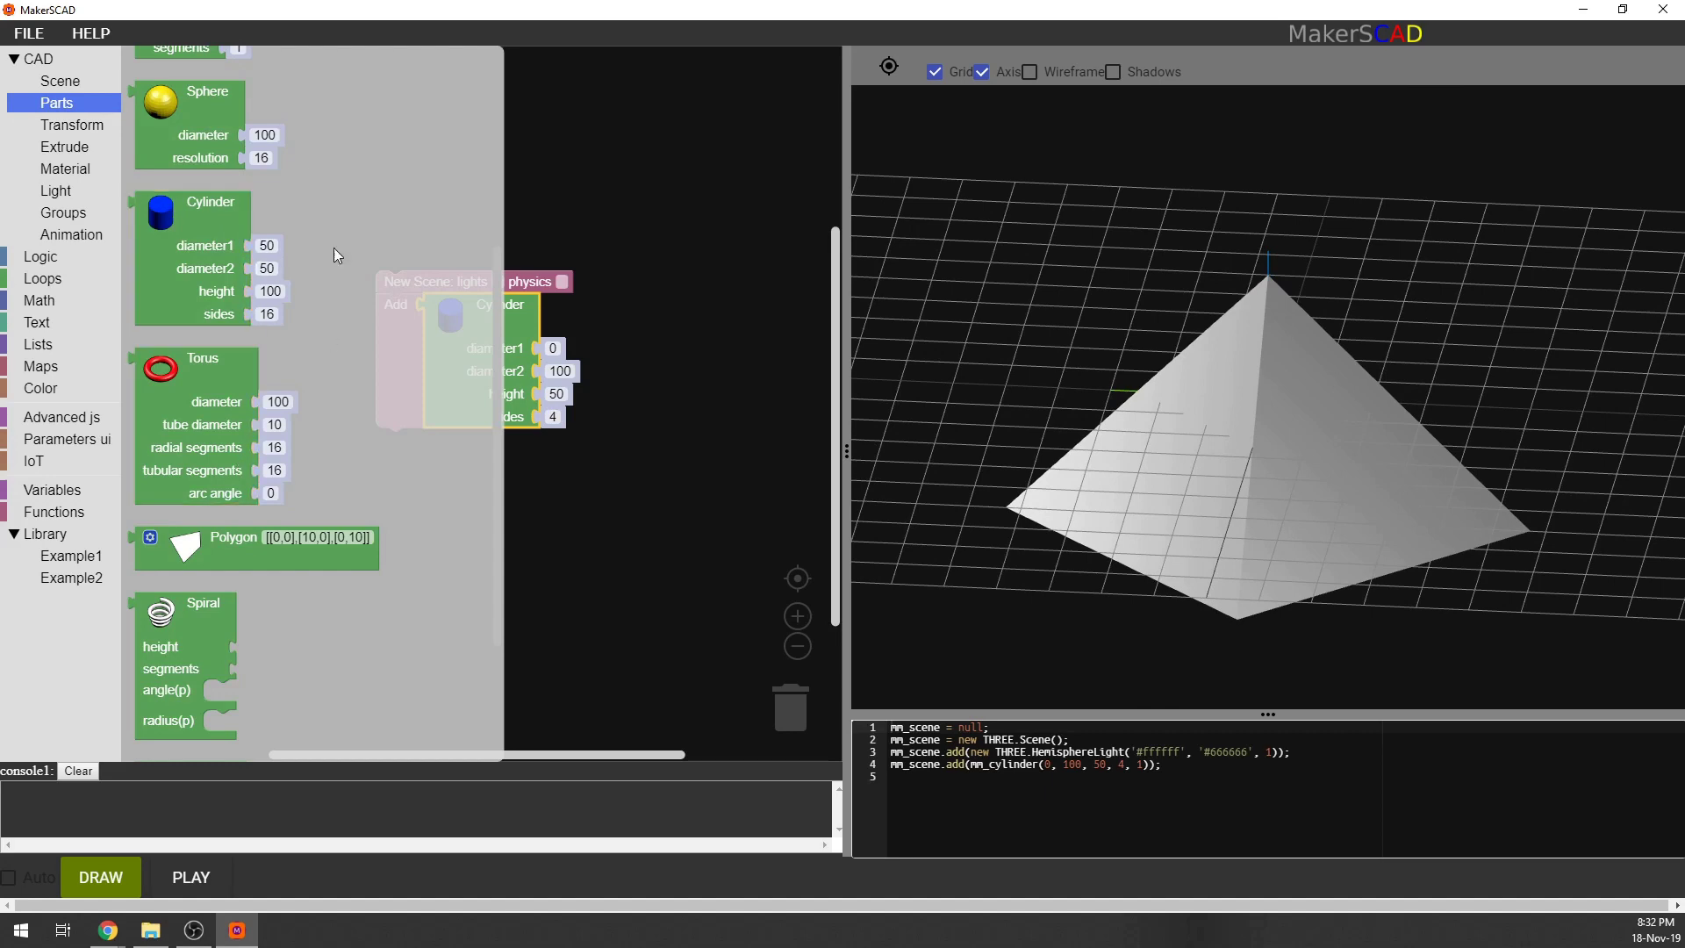
pyautogui.scroll(-2, 290, 220)
pyautogui.scroll(4, 256, 261)
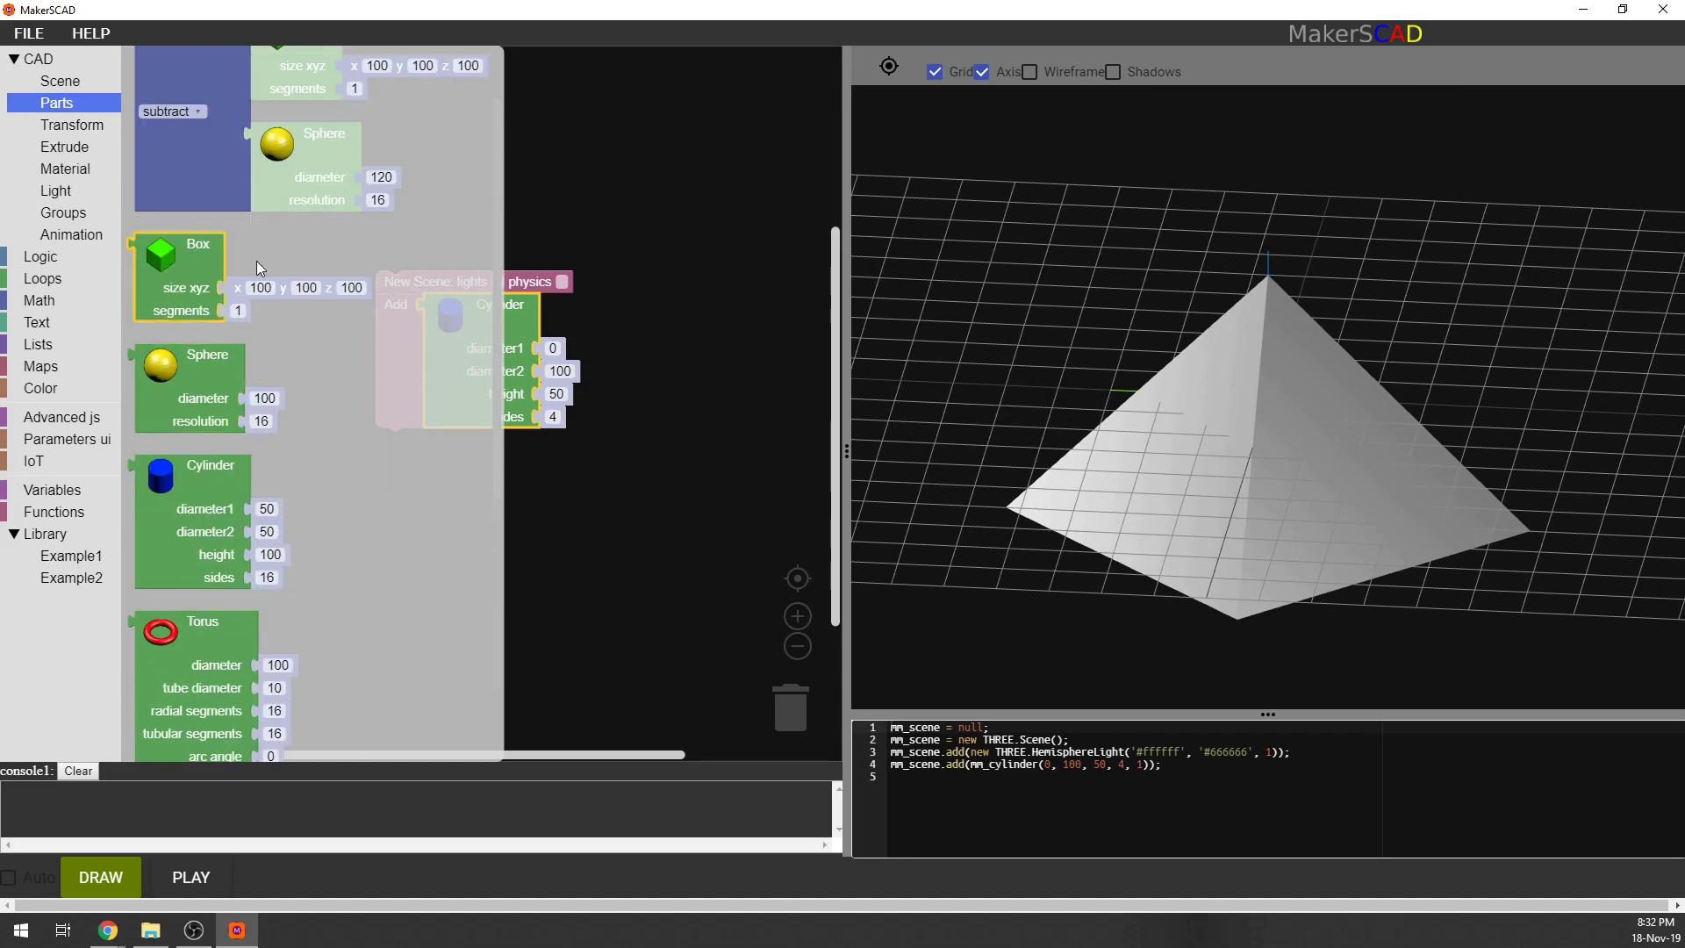
pyautogui.scroll(-2, 257, 260)
pyautogui.click(250, 321)
pyautogui.scroll(-2, 250, 322)
pyautogui.click(248, 369)
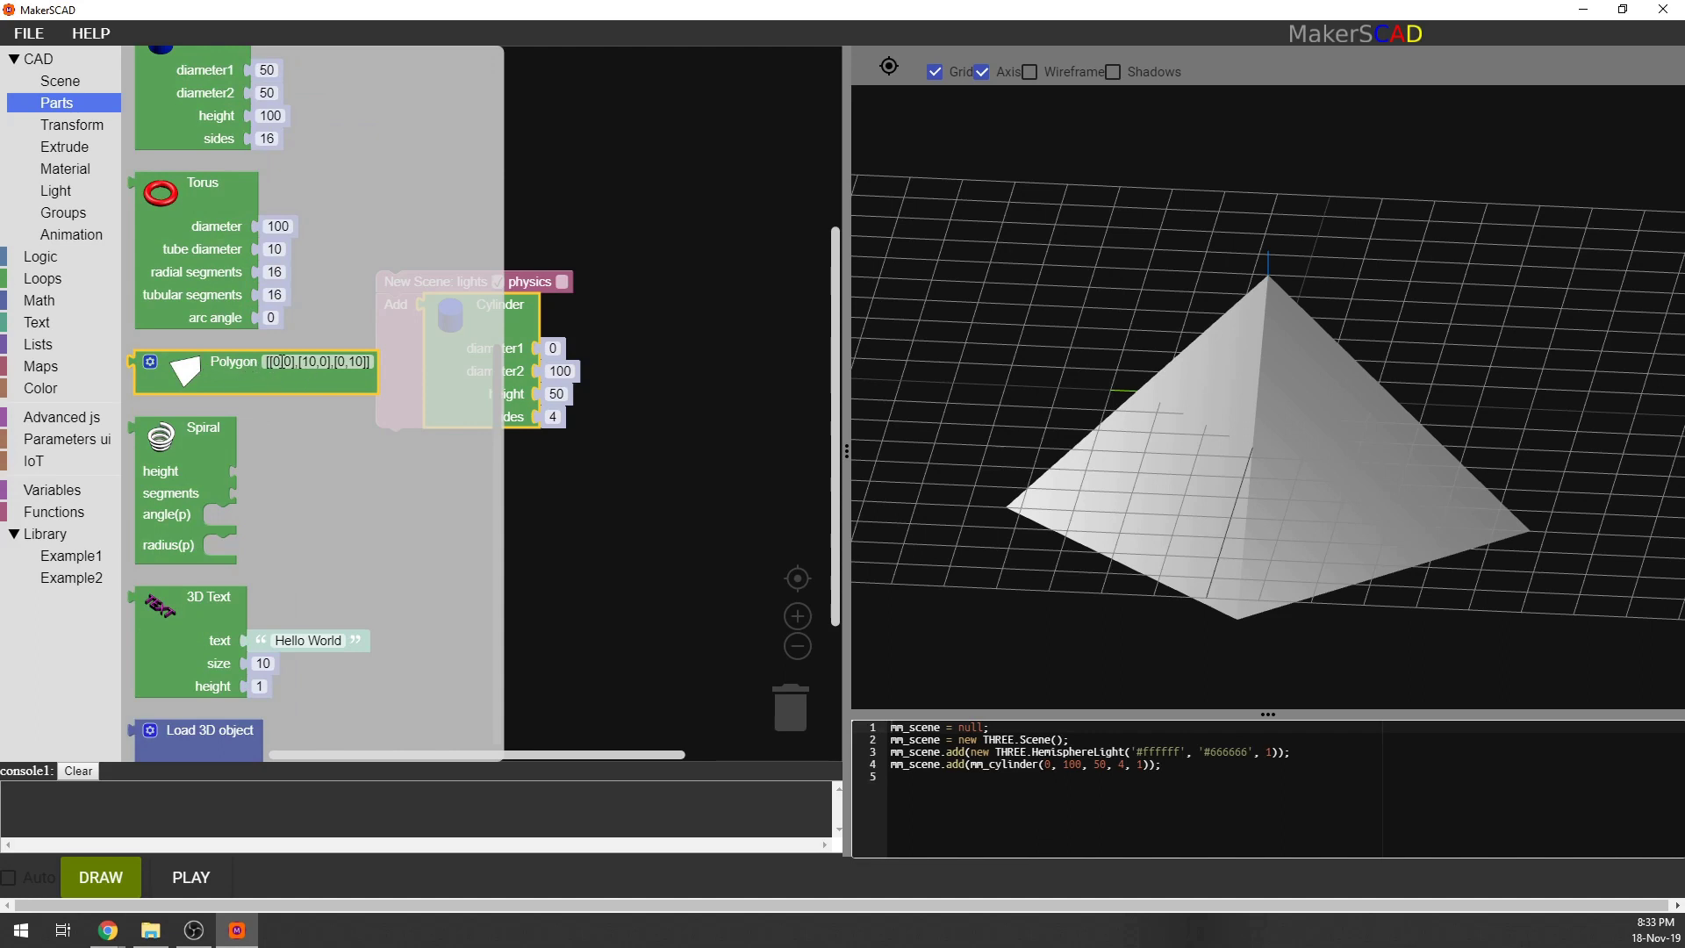
pyautogui.scroll(-1, 233, 381)
pyautogui.click(206, 428)
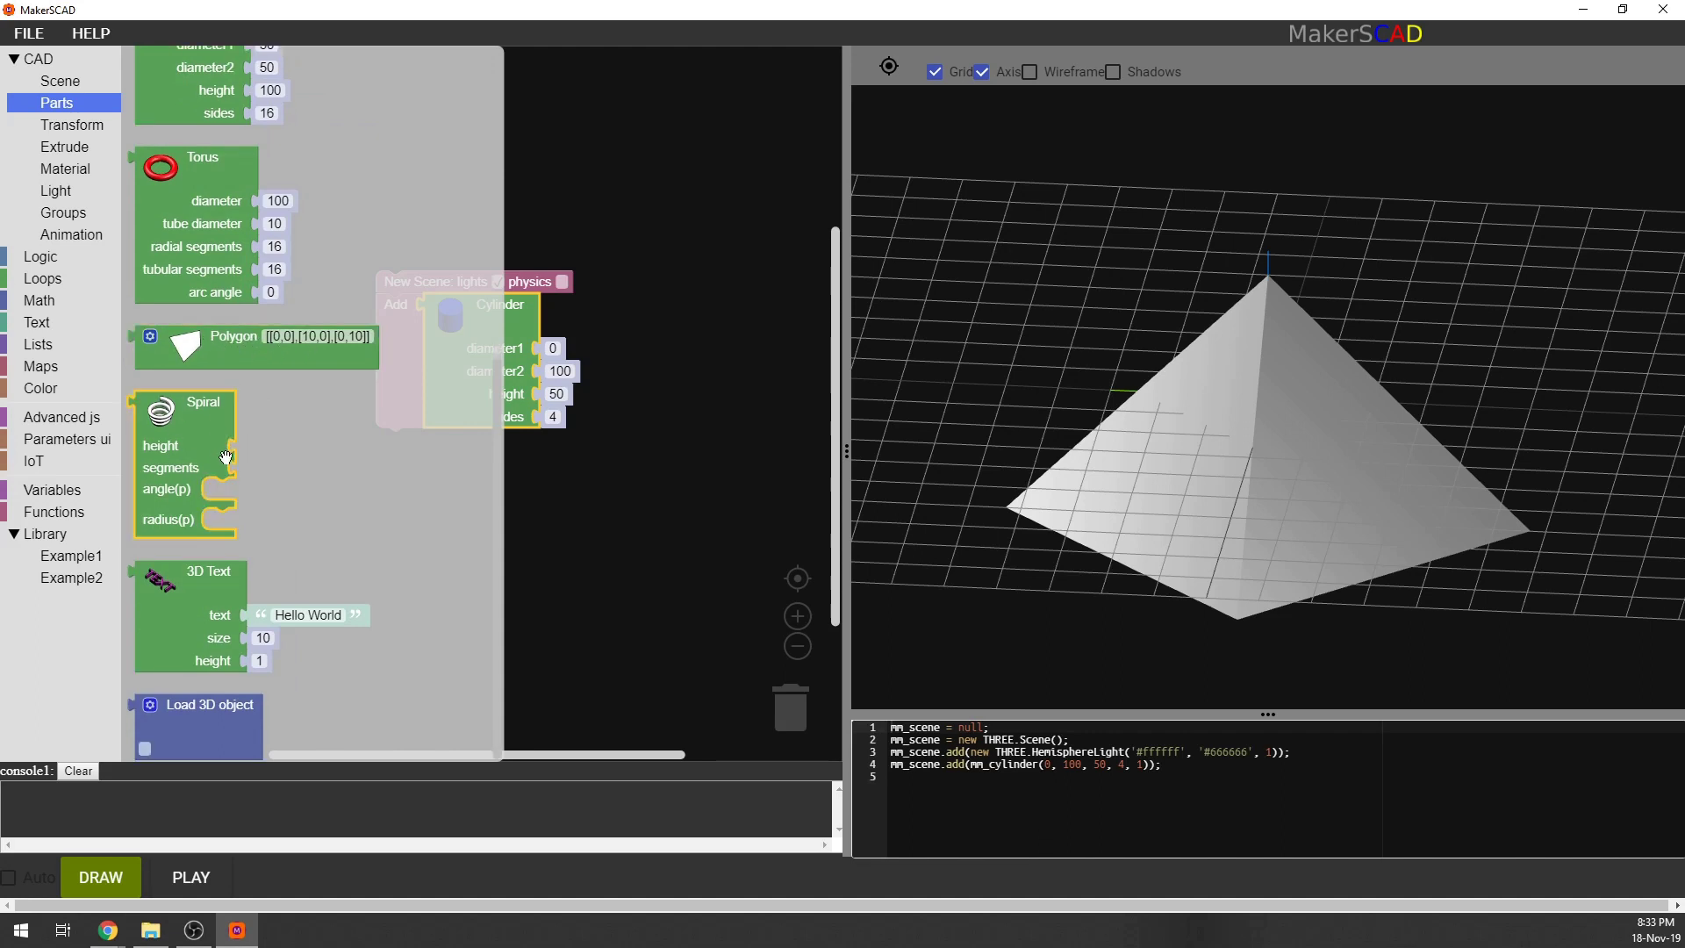
pyautogui.click(235, 589)
pyautogui.click(231, 554)
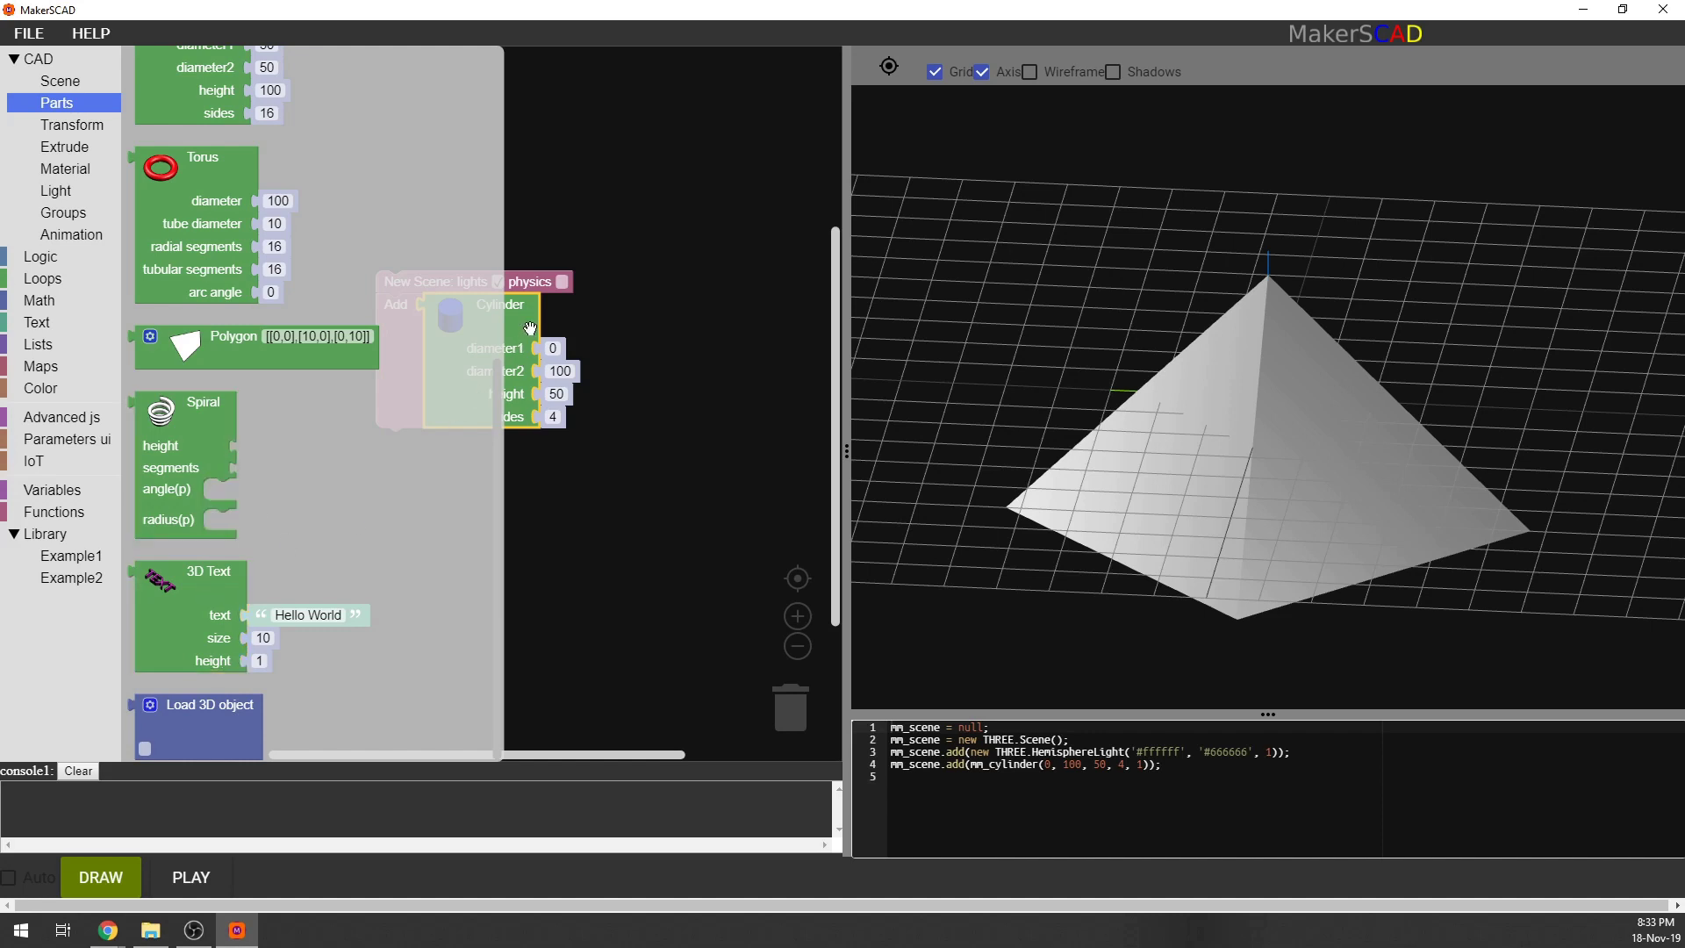
# Delete the cylinder from the Add block, put a 3D Text part reading "Hello World" in its place and draw it.
pyautogui.moveTo(530, 328); pyautogui.dragTo(798, 707)
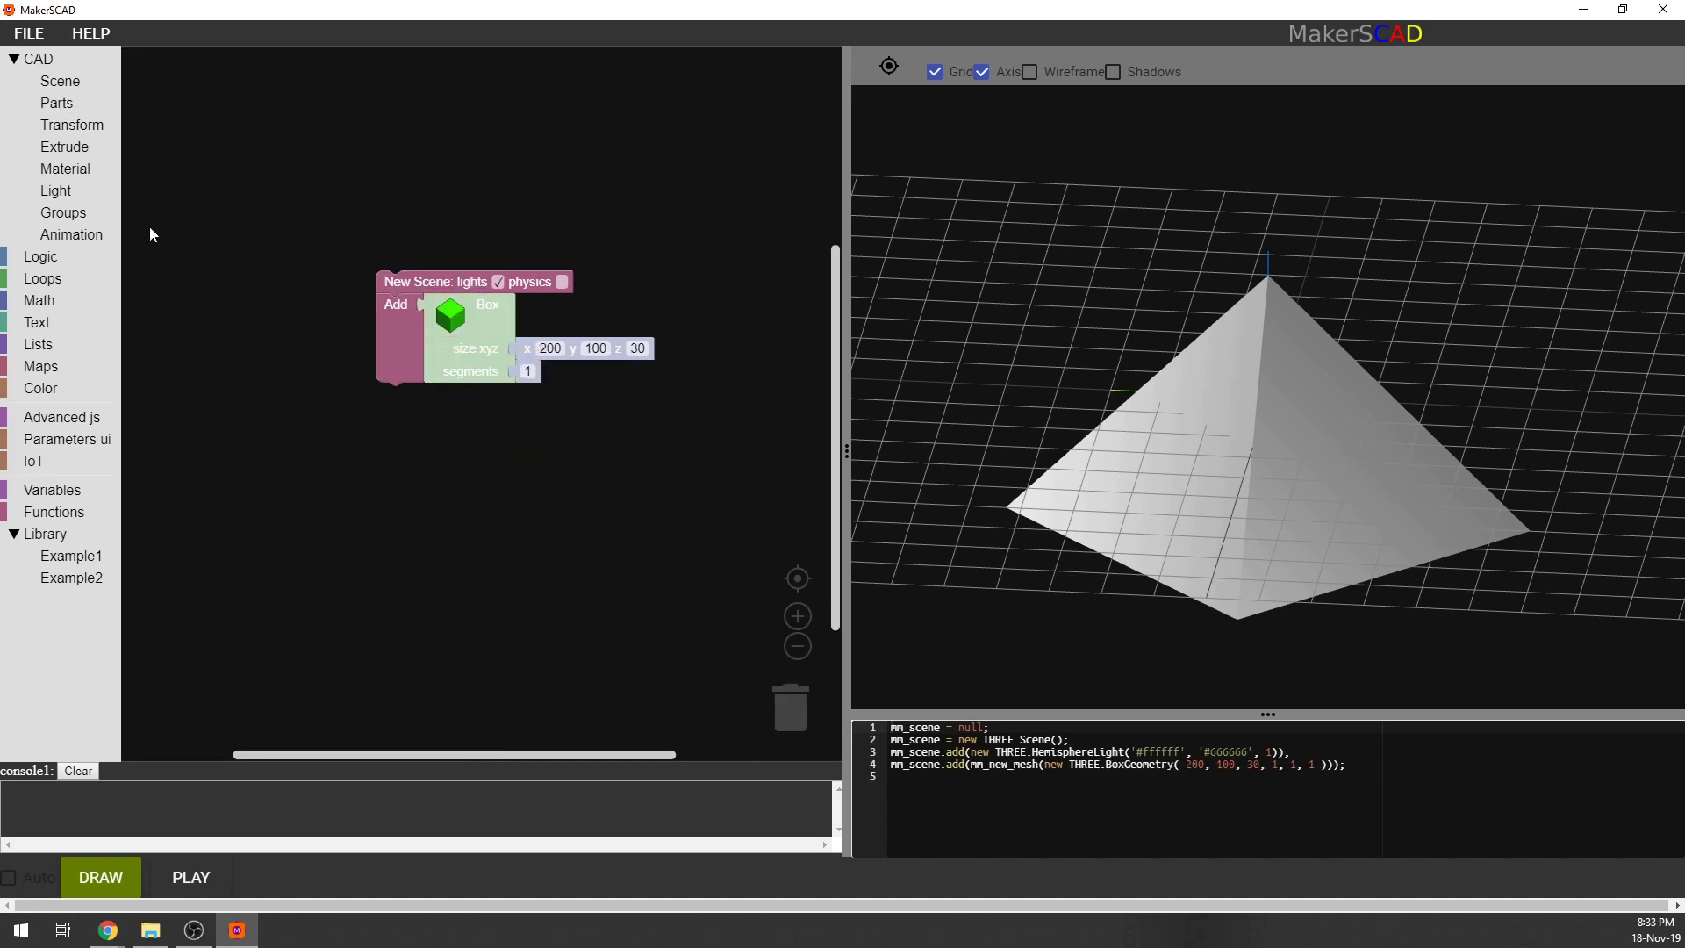
pyautogui.click(56, 102)
pyautogui.moveTo(219, 581); pyautogui.dragTo(507, 349)
pyautogui.click(615, 347)
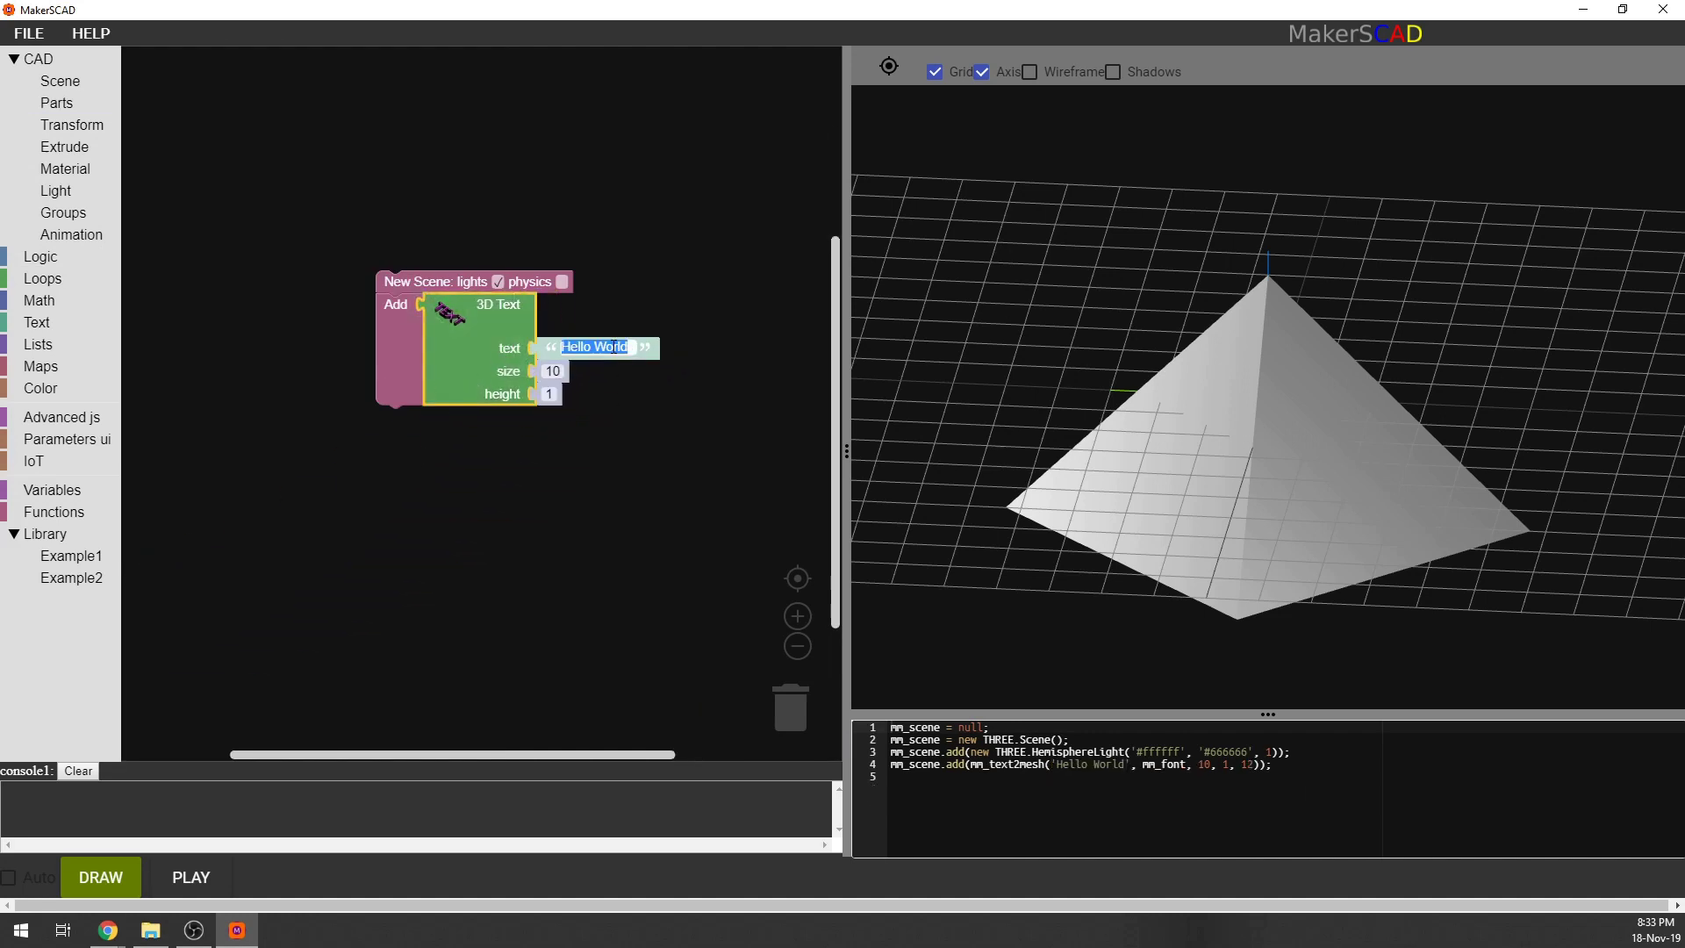
pyautogui.click(510, 410)
pyautogui.click(566, 372)
pyautogui.click(186, 718)
pyautogui.click(125, 879)
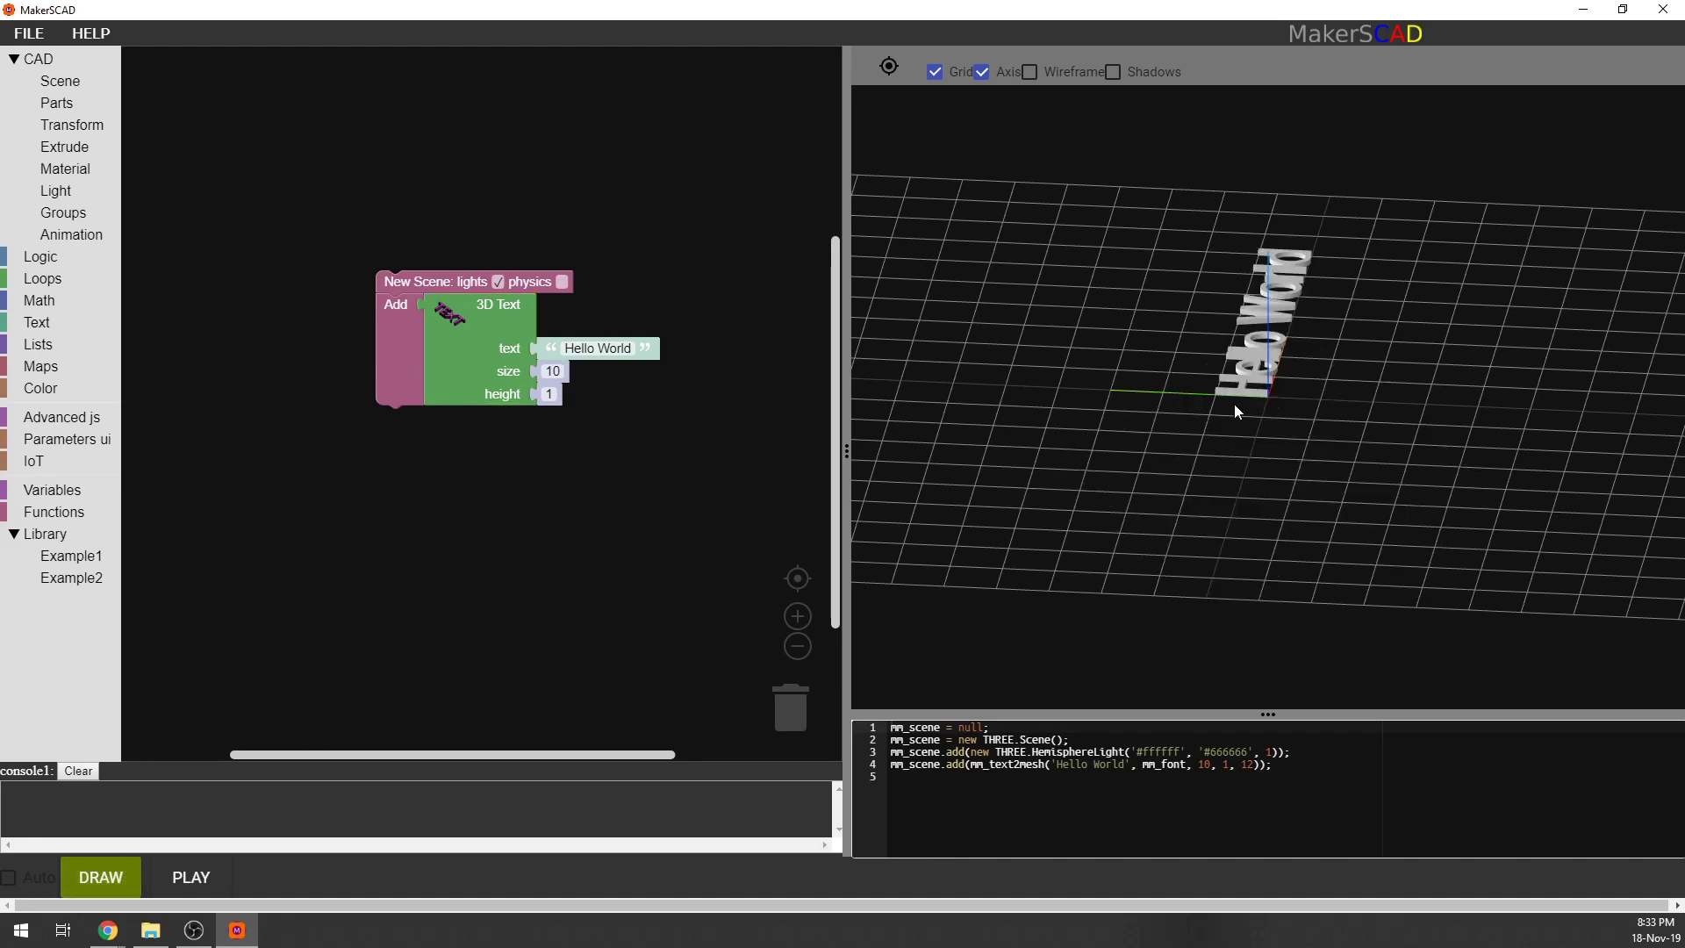
# Set the 3D text's size to 20 and redraw the model.
pyautogui.moveTo(1234, 404)
pyautogui.mouseDown()
pyautogui.moveTo(1241, 365)
pyautogui.moveTo(1192, 477)
pyautogui.mouseUp()
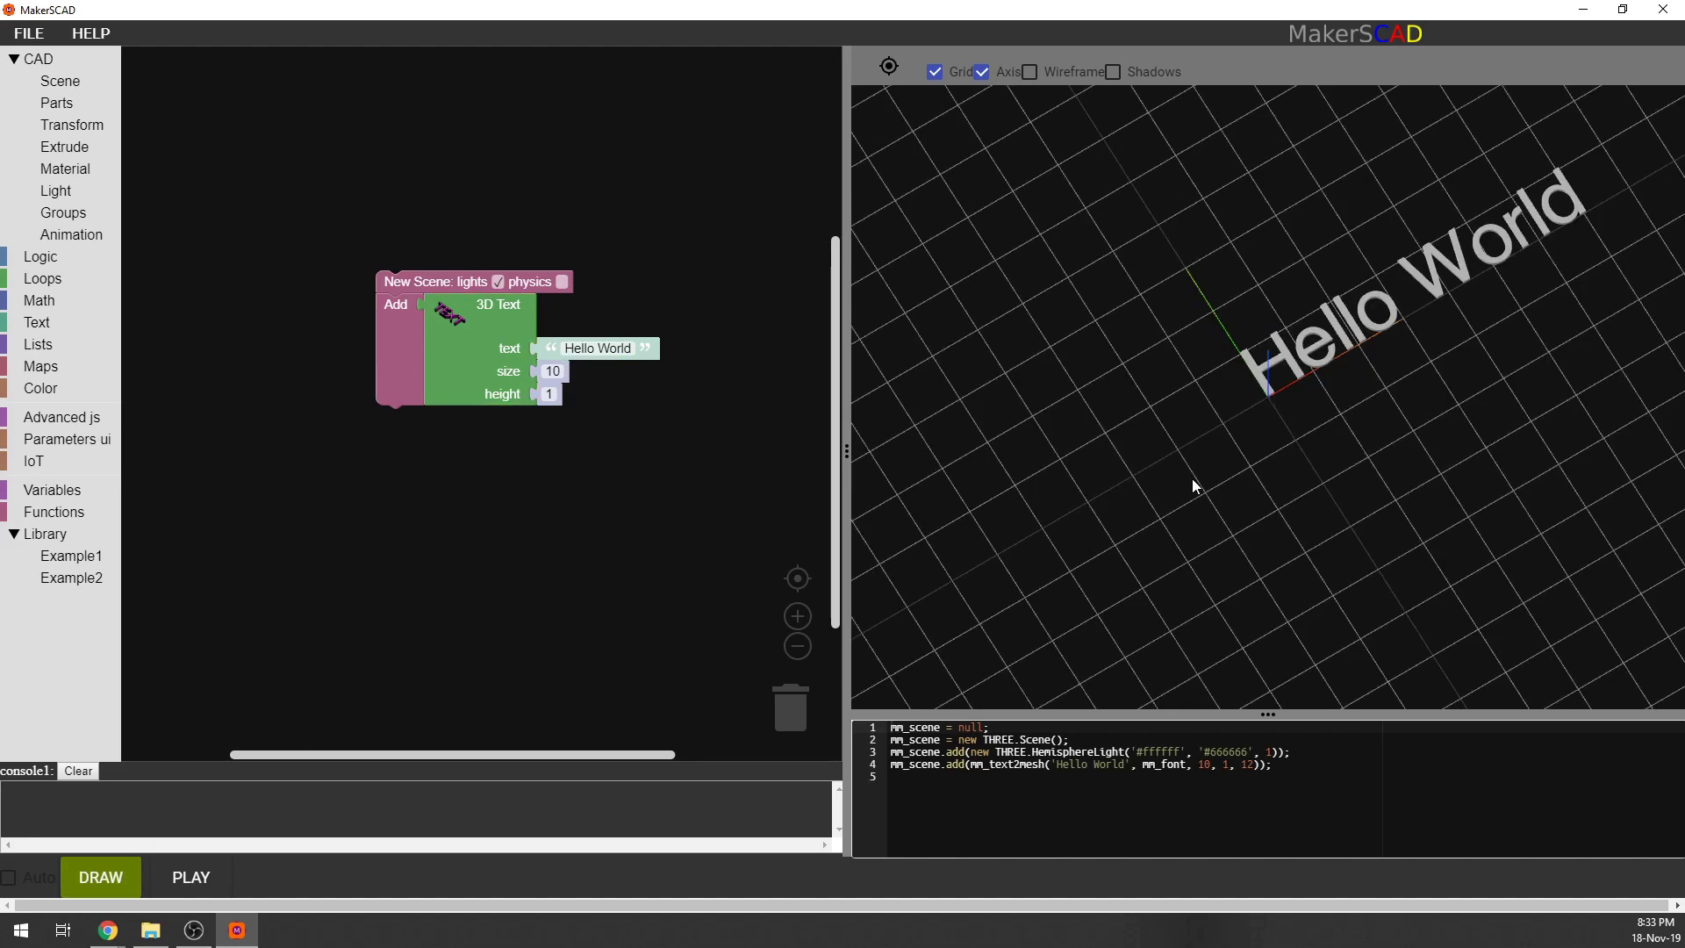
pyautogui.click(559, 368)
pyautogui.write('20')
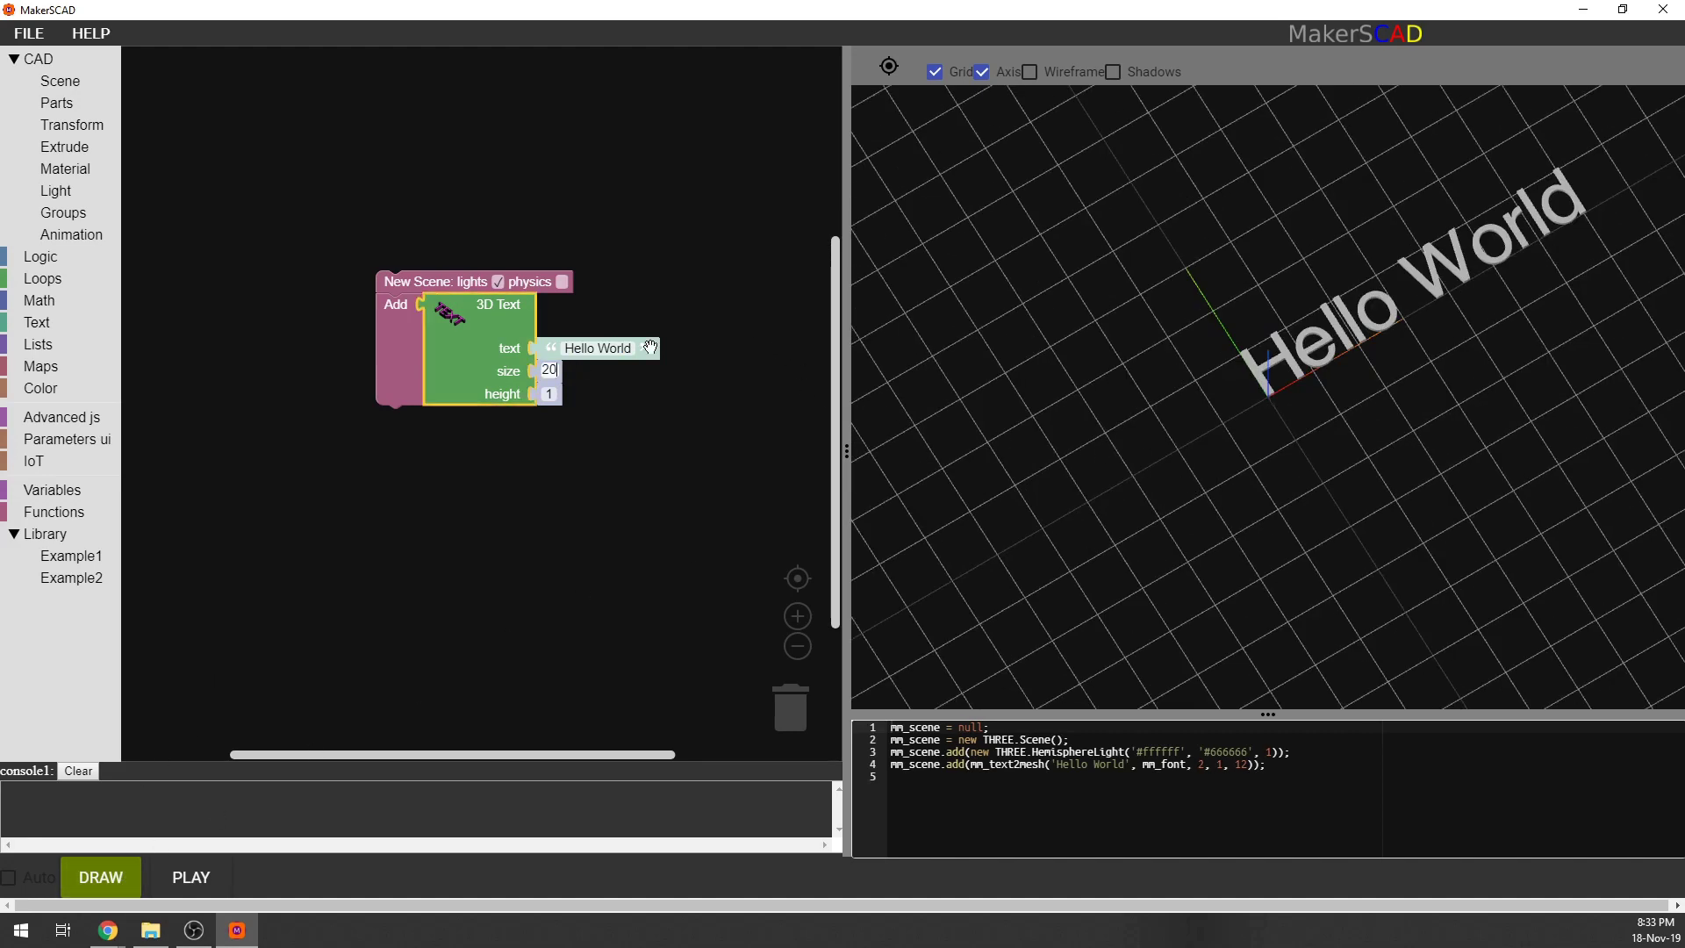
pyautogui.click(119, 872)
pyautogui.moveTo(1216, 386)
pyautogui.mouseDown()
pyautogui.moveTo(1366, 330)
pyautogui.moveTo(1366, 367)
pyautogui.mouseUp()
# Set the 3D text's height to 50 and redraw the model.
pyautogui.click(552, 394)
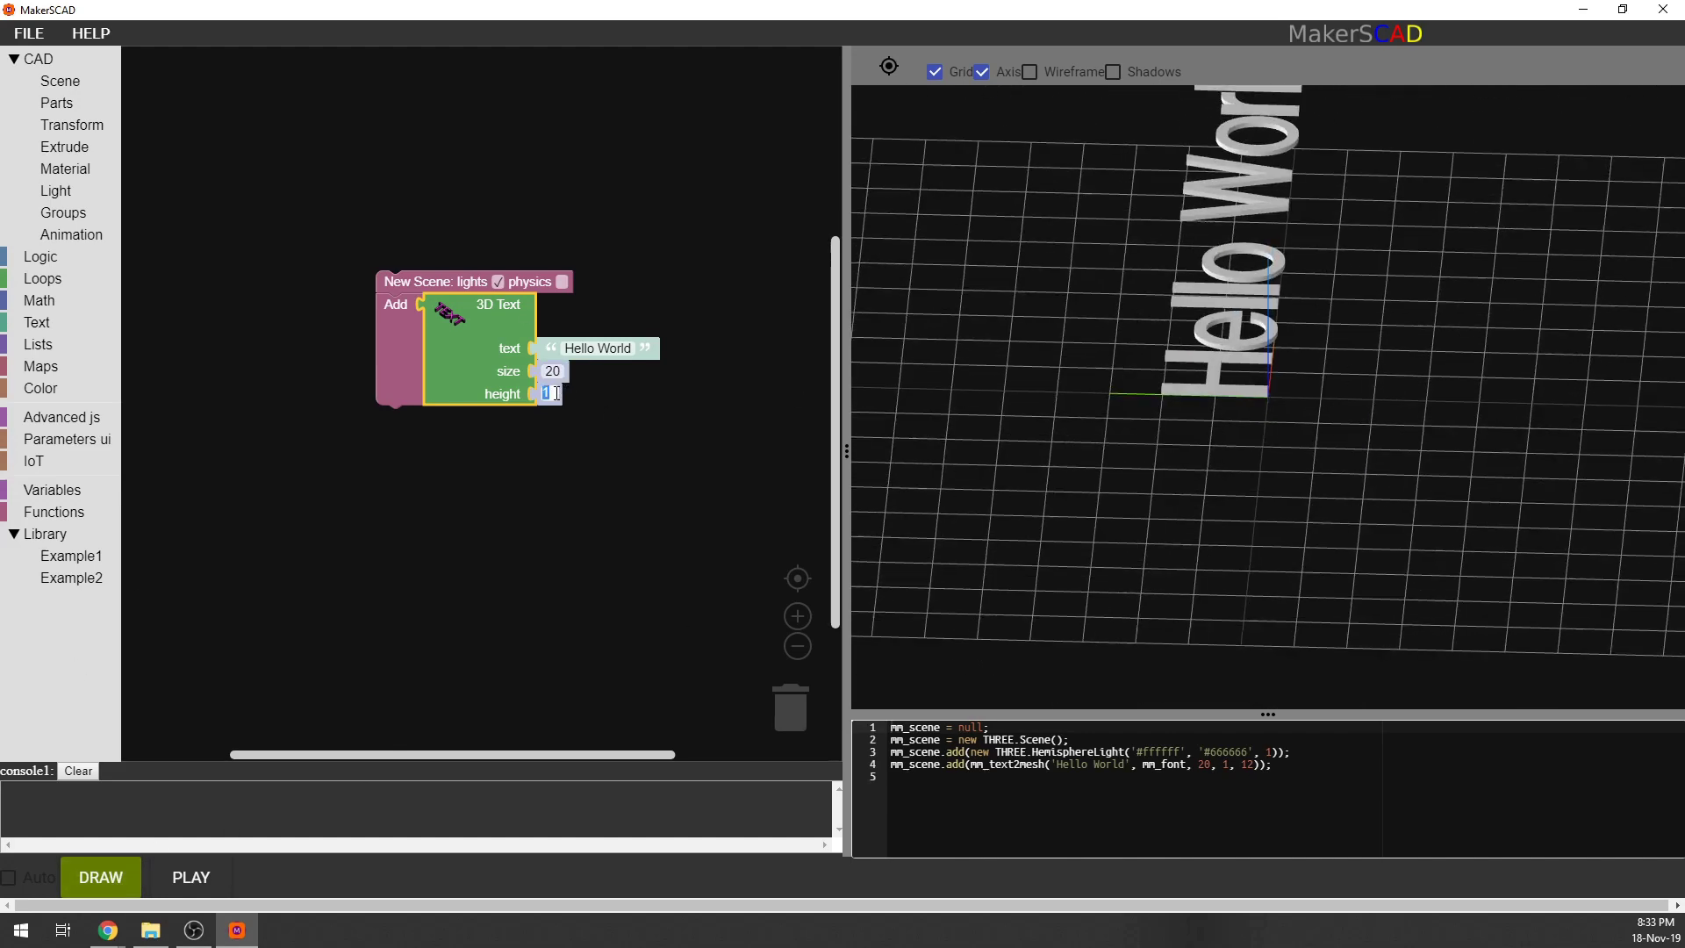
pyautogui.write('50')
pyautogui.click(101, 877)
pyautogui.moveTo(1168, 492)
pyautogui.mouseDown()
pyautogui.moveTo(1173, 515)
pyautogui.moveTo(1083, 583)
pyautogui.moveTo(1069, 489)
pyautogui.moveTo(1342, 500)
pyautogui.moveTo(1301, 406)
pyautogui.moveTo(1248, 500)
pyautogui.moveTo(1229, 492)
pyautogui.mouseUp()
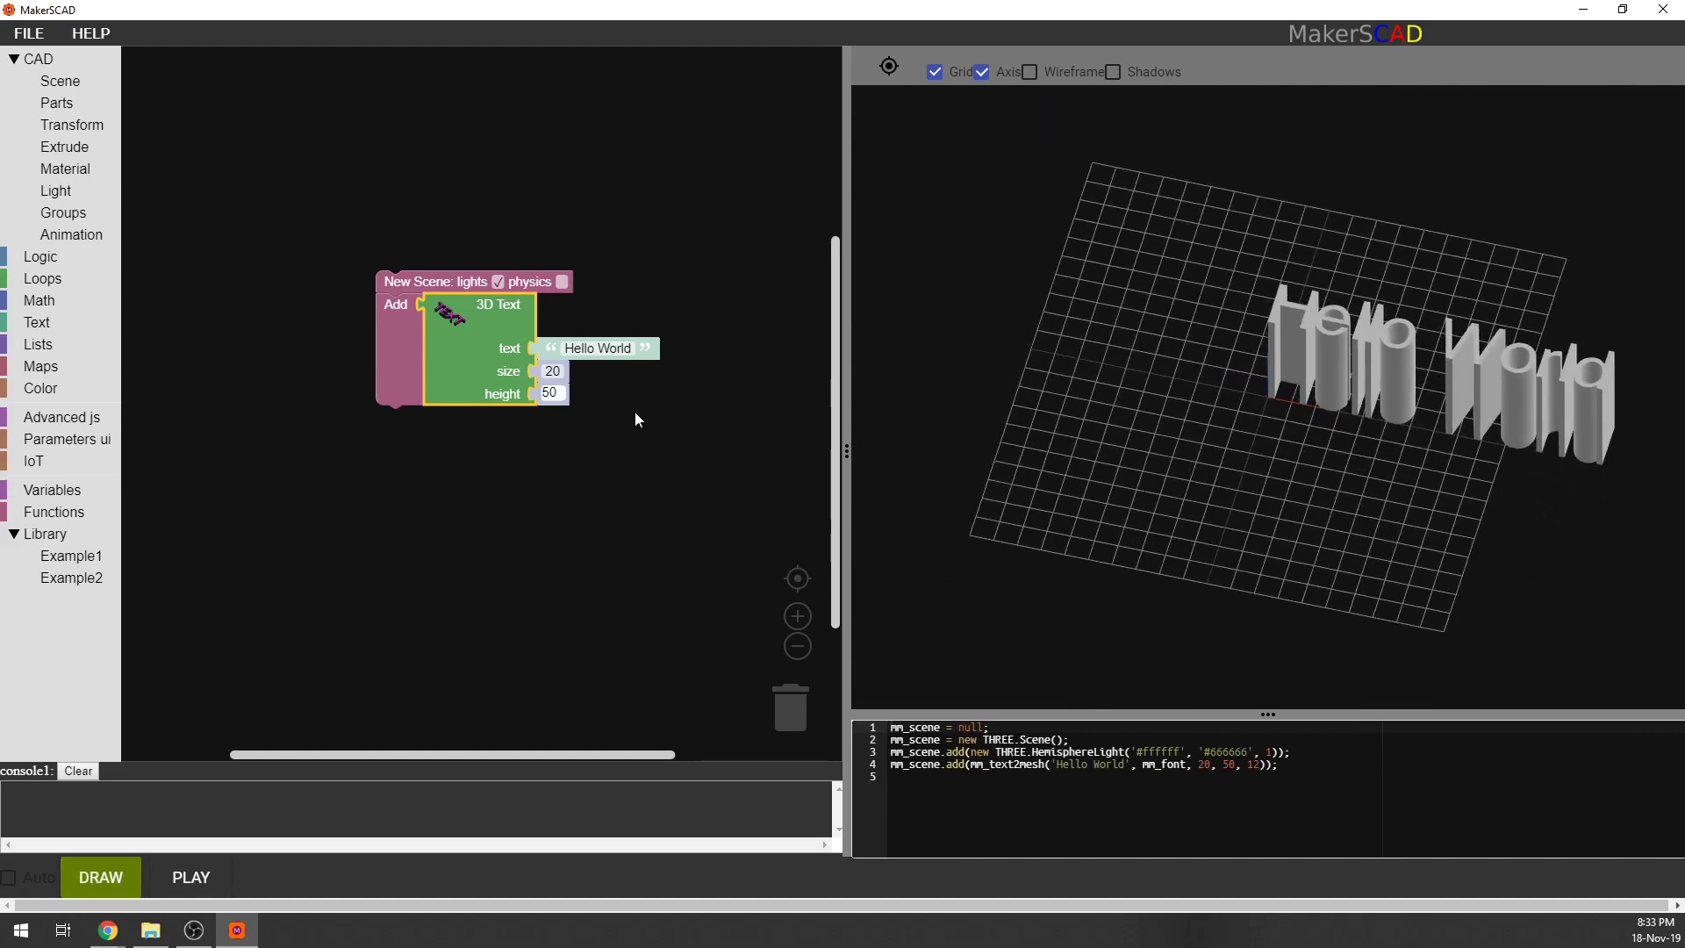
# Delete the 3D Text part from the Add block and put a Load 3D object block in its place.
pyautogui.moveTo(447, 316); pyautogui.dragTo(790, 707)
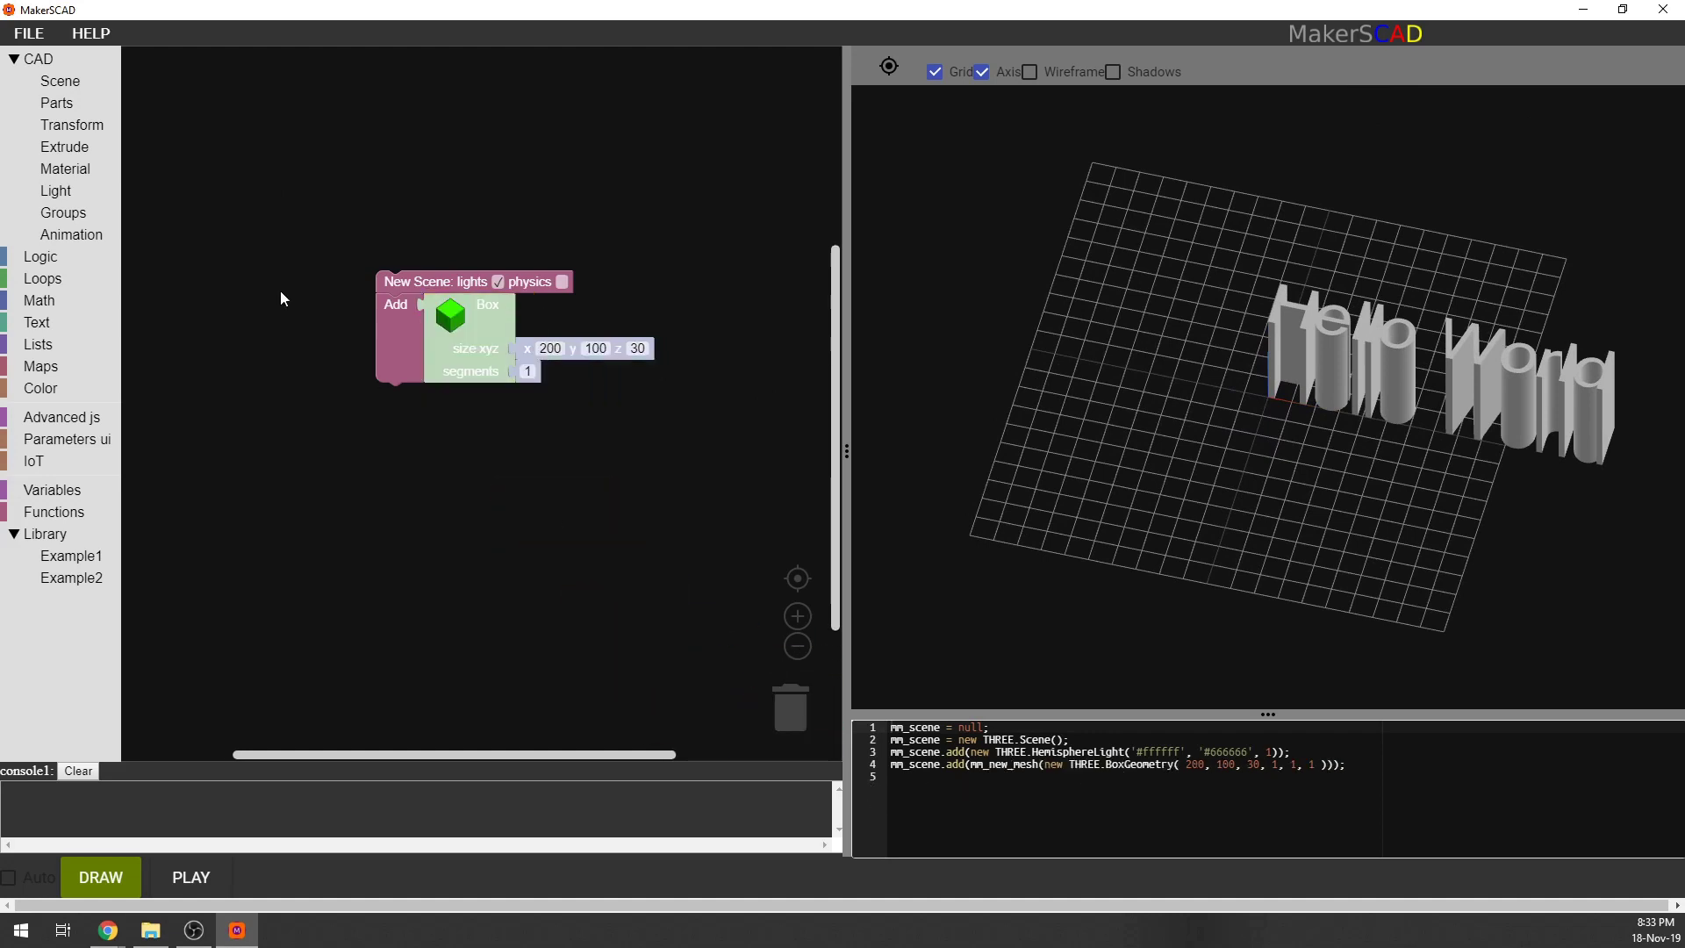
pyautogui.click(74, 84)
pyautogui.click(87, 104)
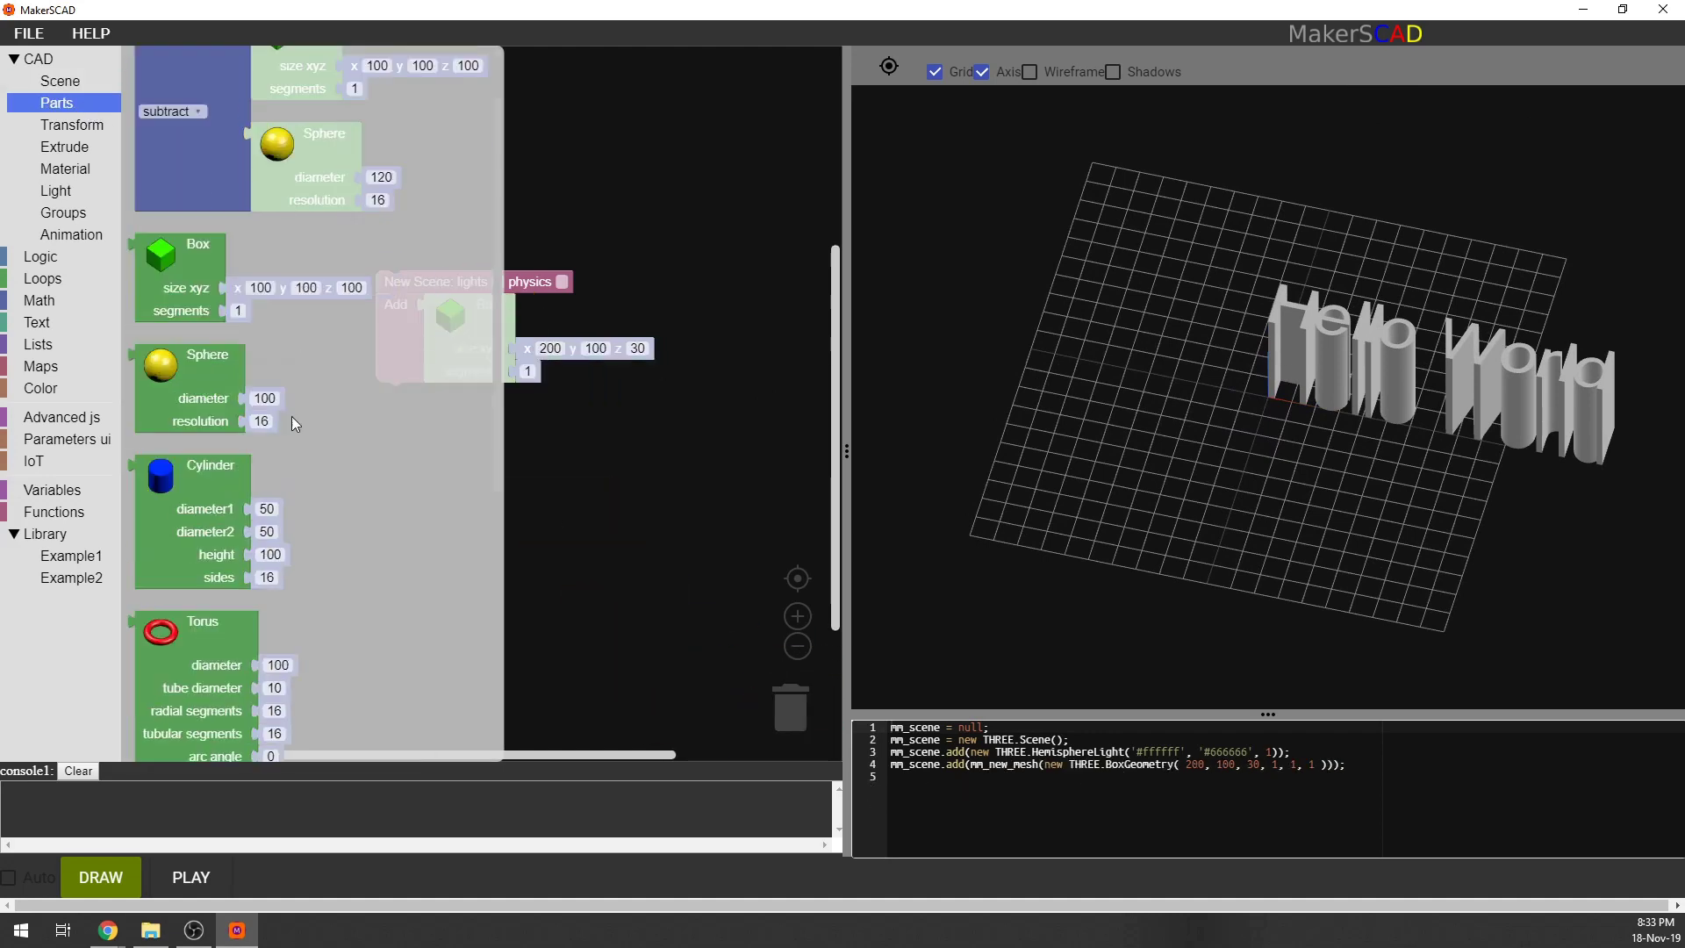
pyautogui.scroll(-5, 292, 416)
pyautogui.moveTo(224, 718); pyautogui.dragTo(510, 357)
# Load arm.stl from the Downloads folder as the asset of the Load 3D object block.
pyautogui.click(442, 307)
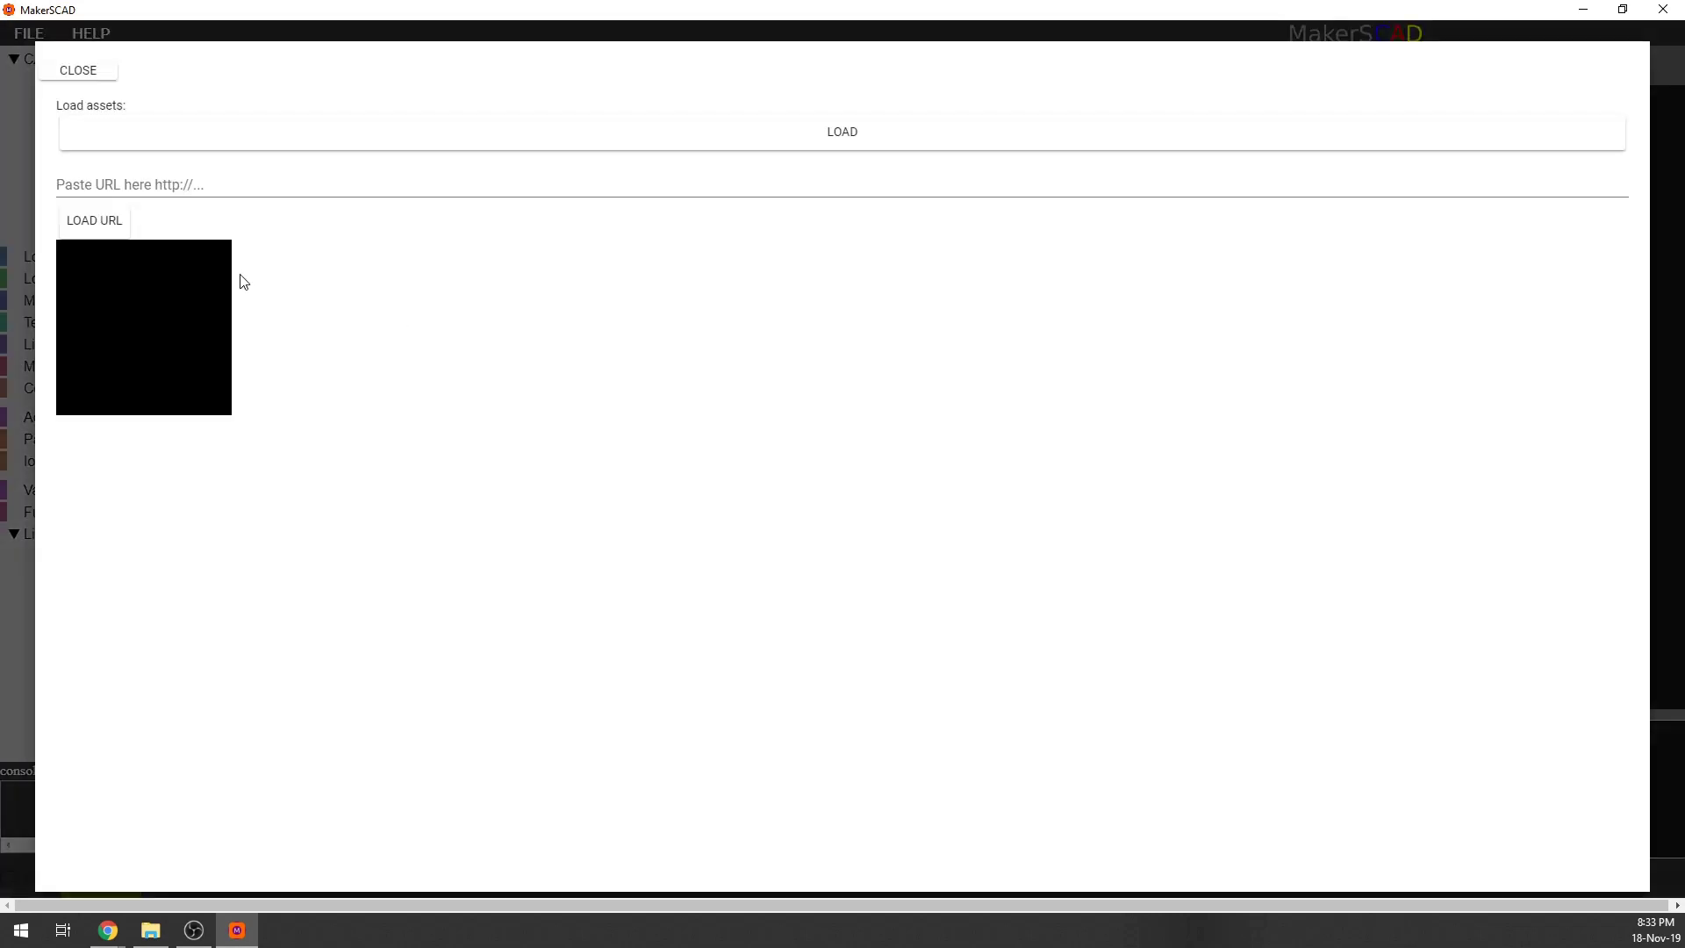
pyautogui.click(172, 189)
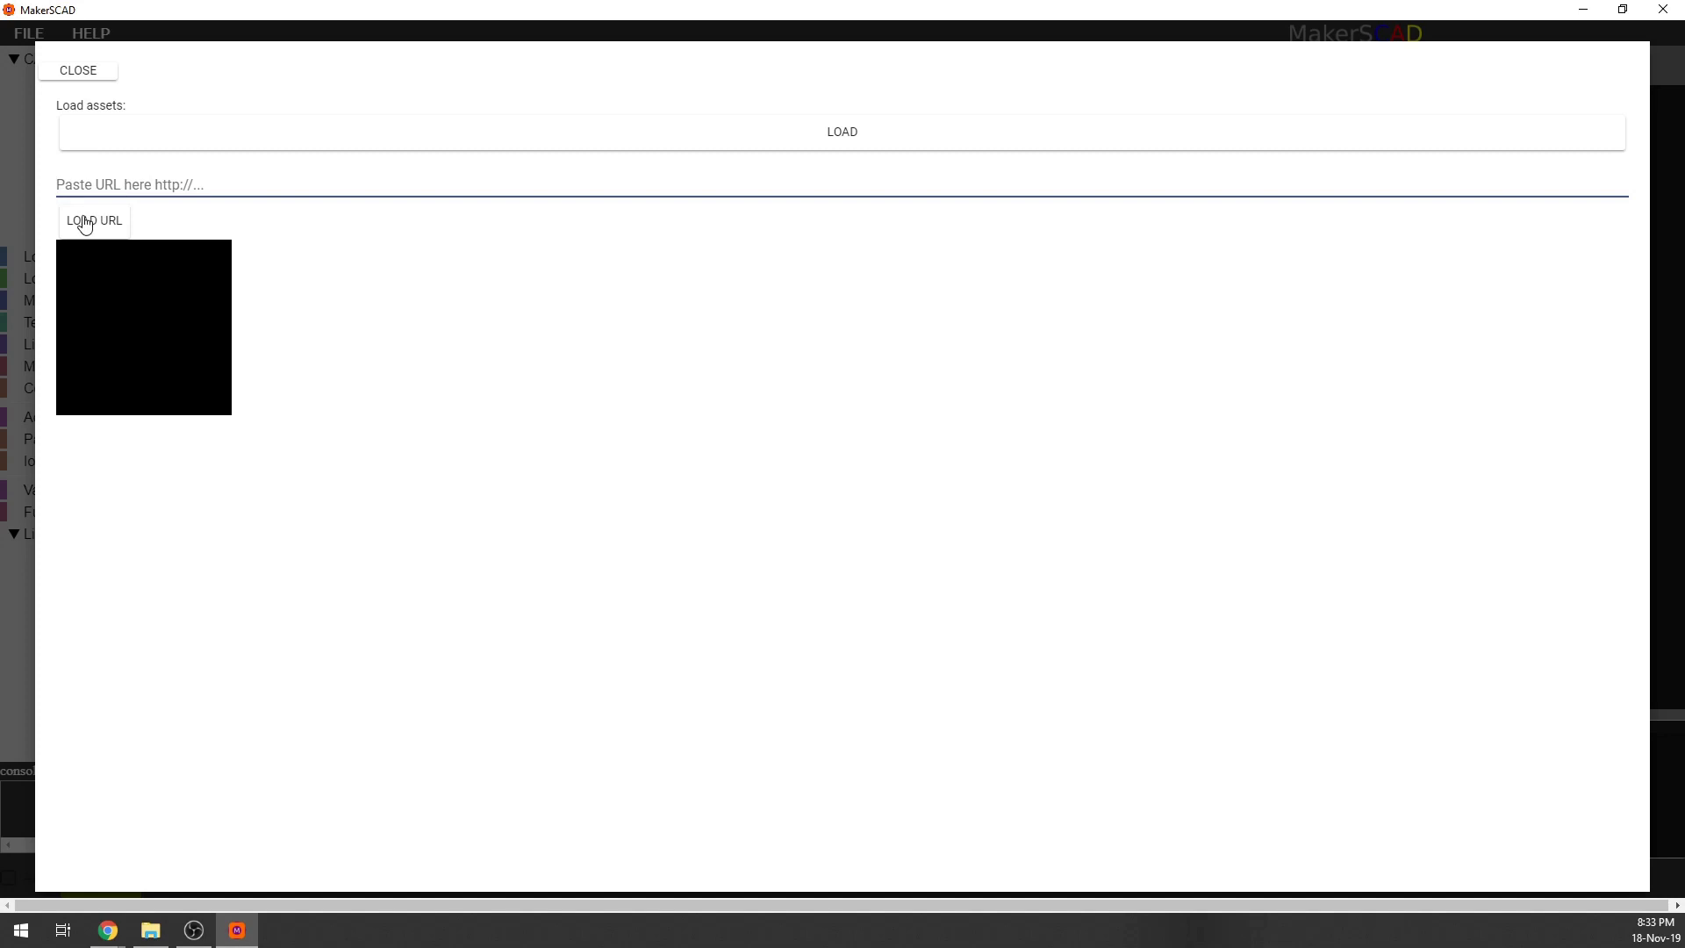
pyautogui.click(369, 140)
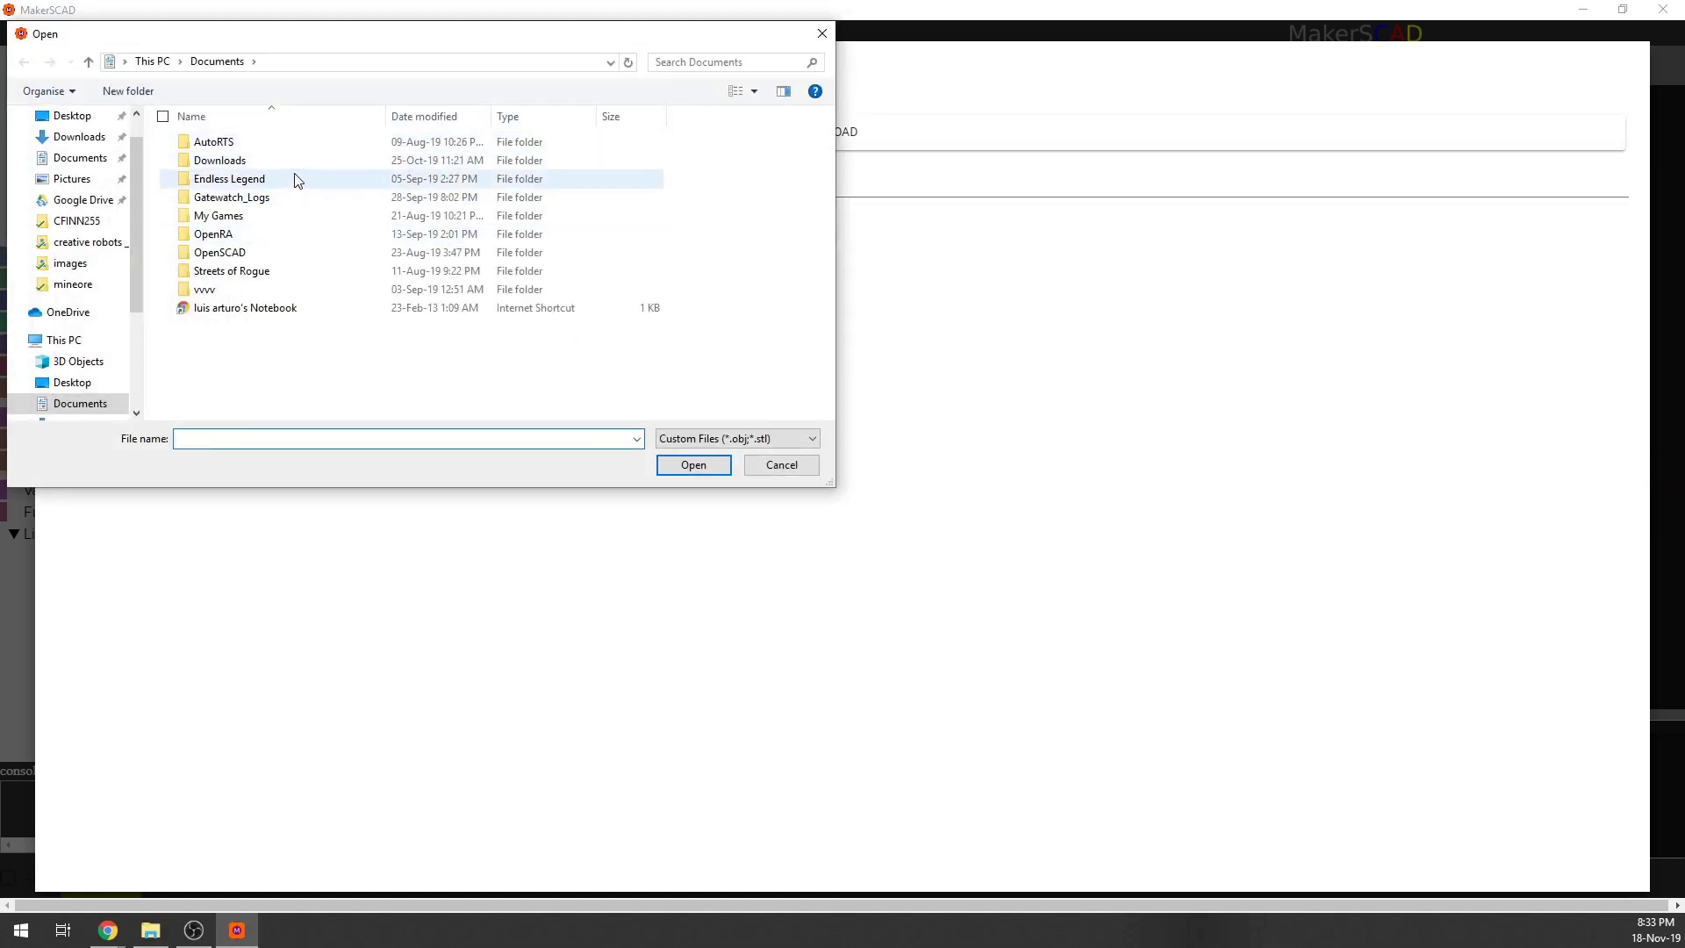
pyautogui.click(88, 143)
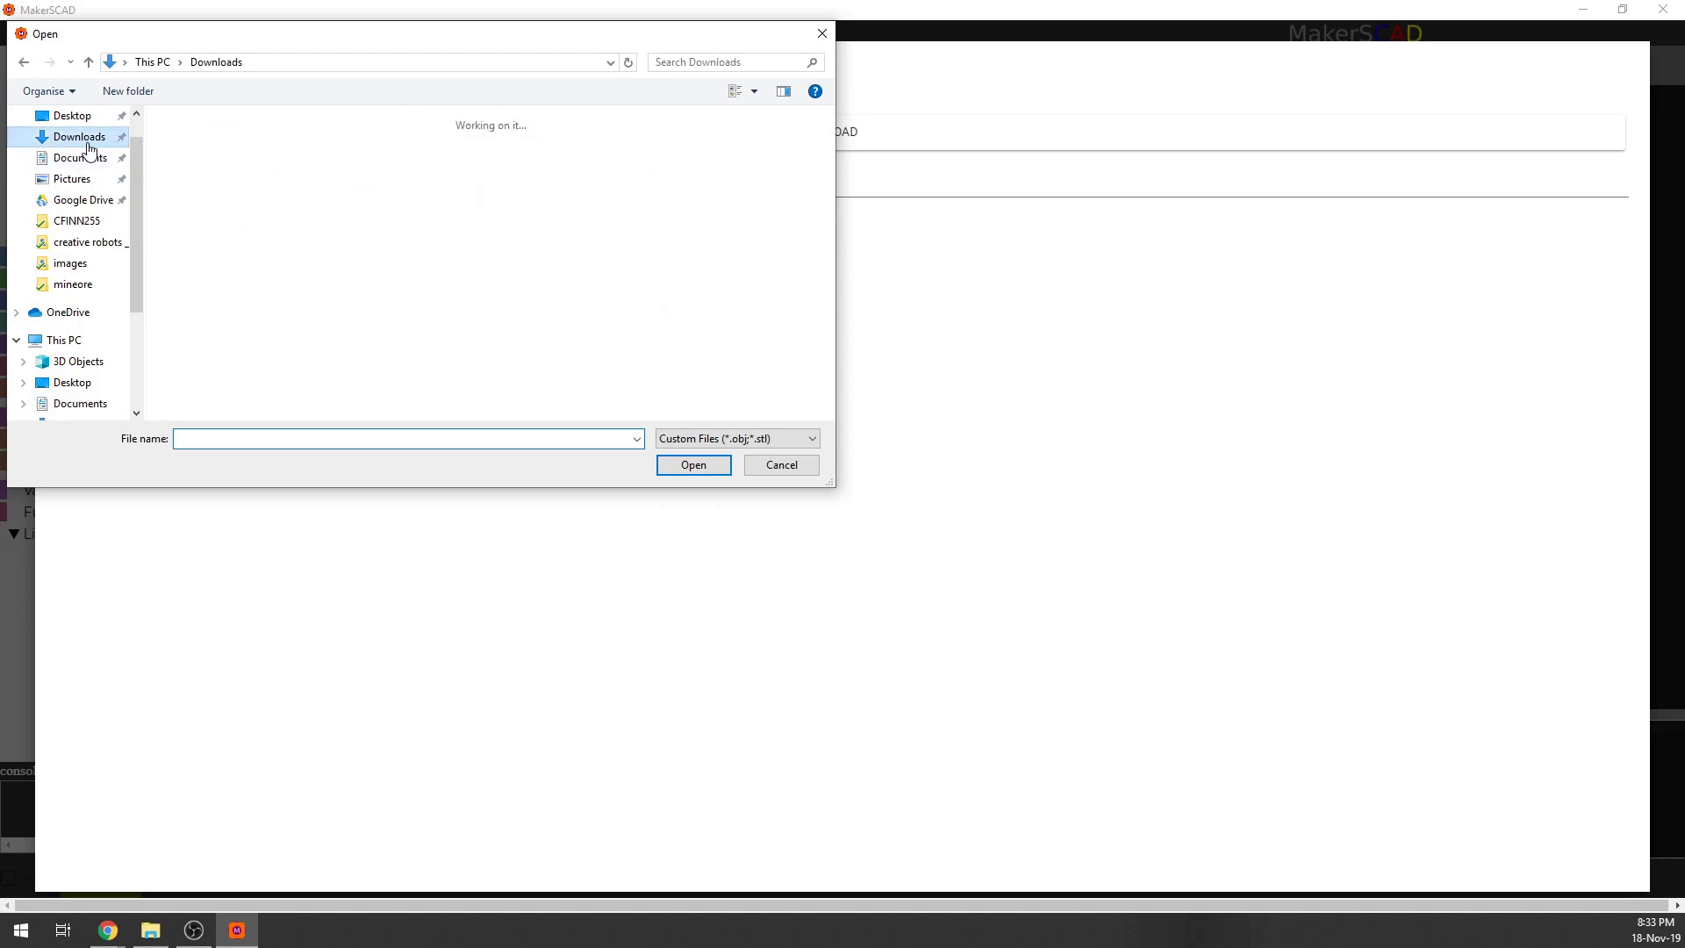
pyautogui.click(237, 134)
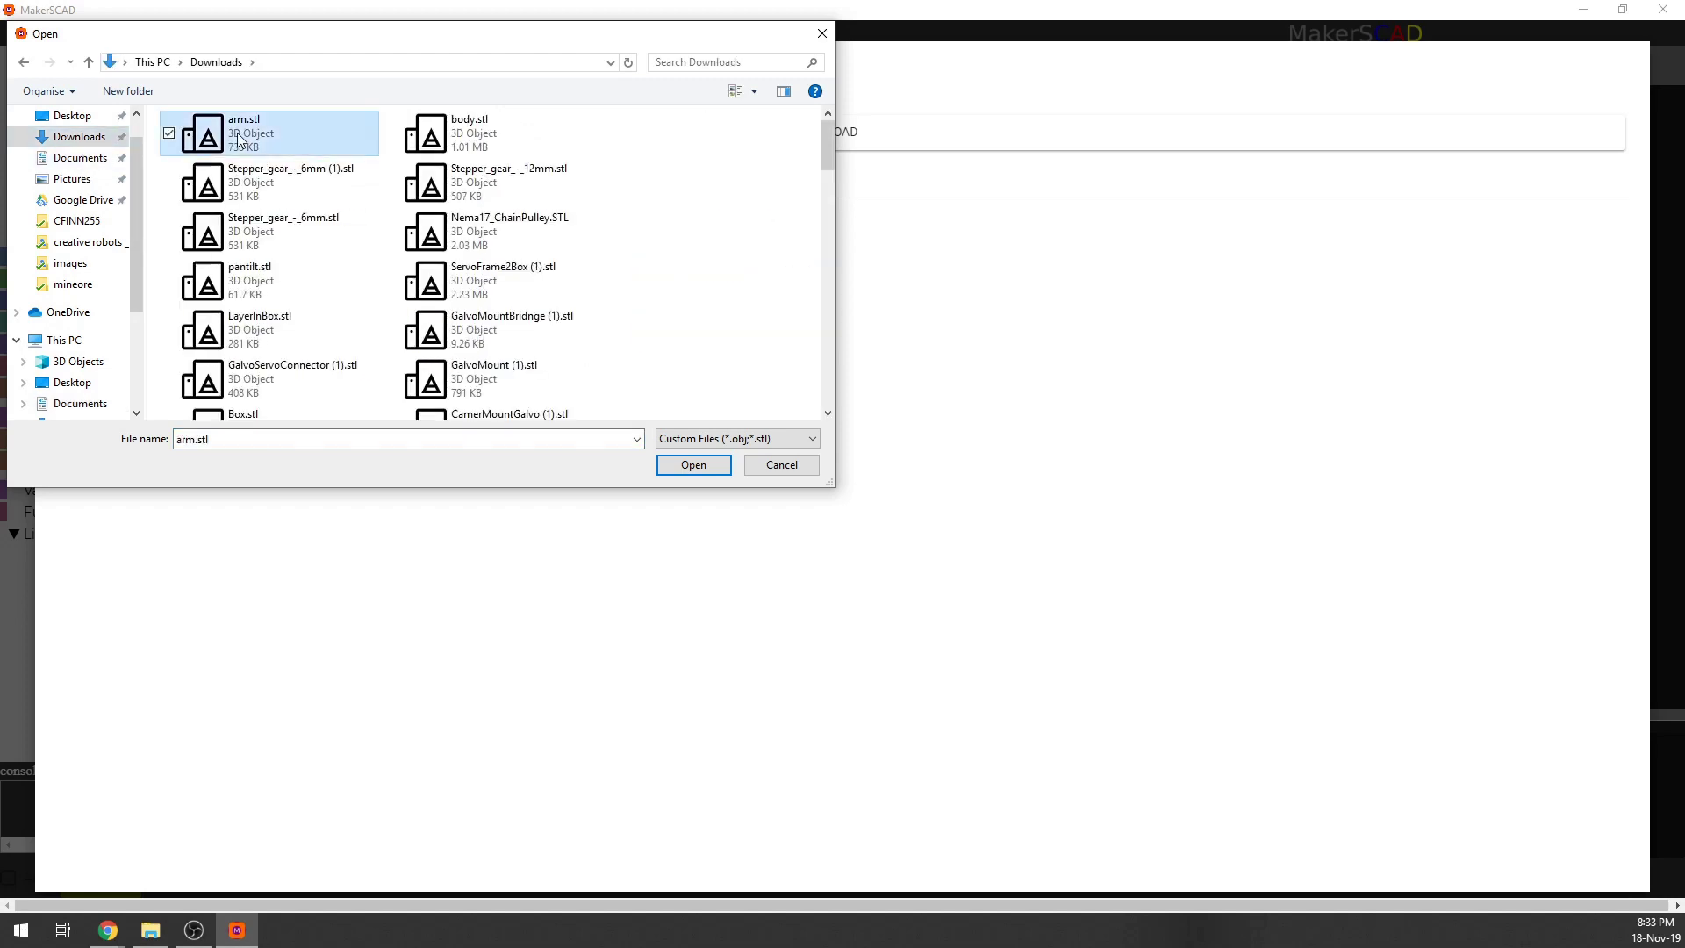
pyautogui.doubleClick(237, 133)
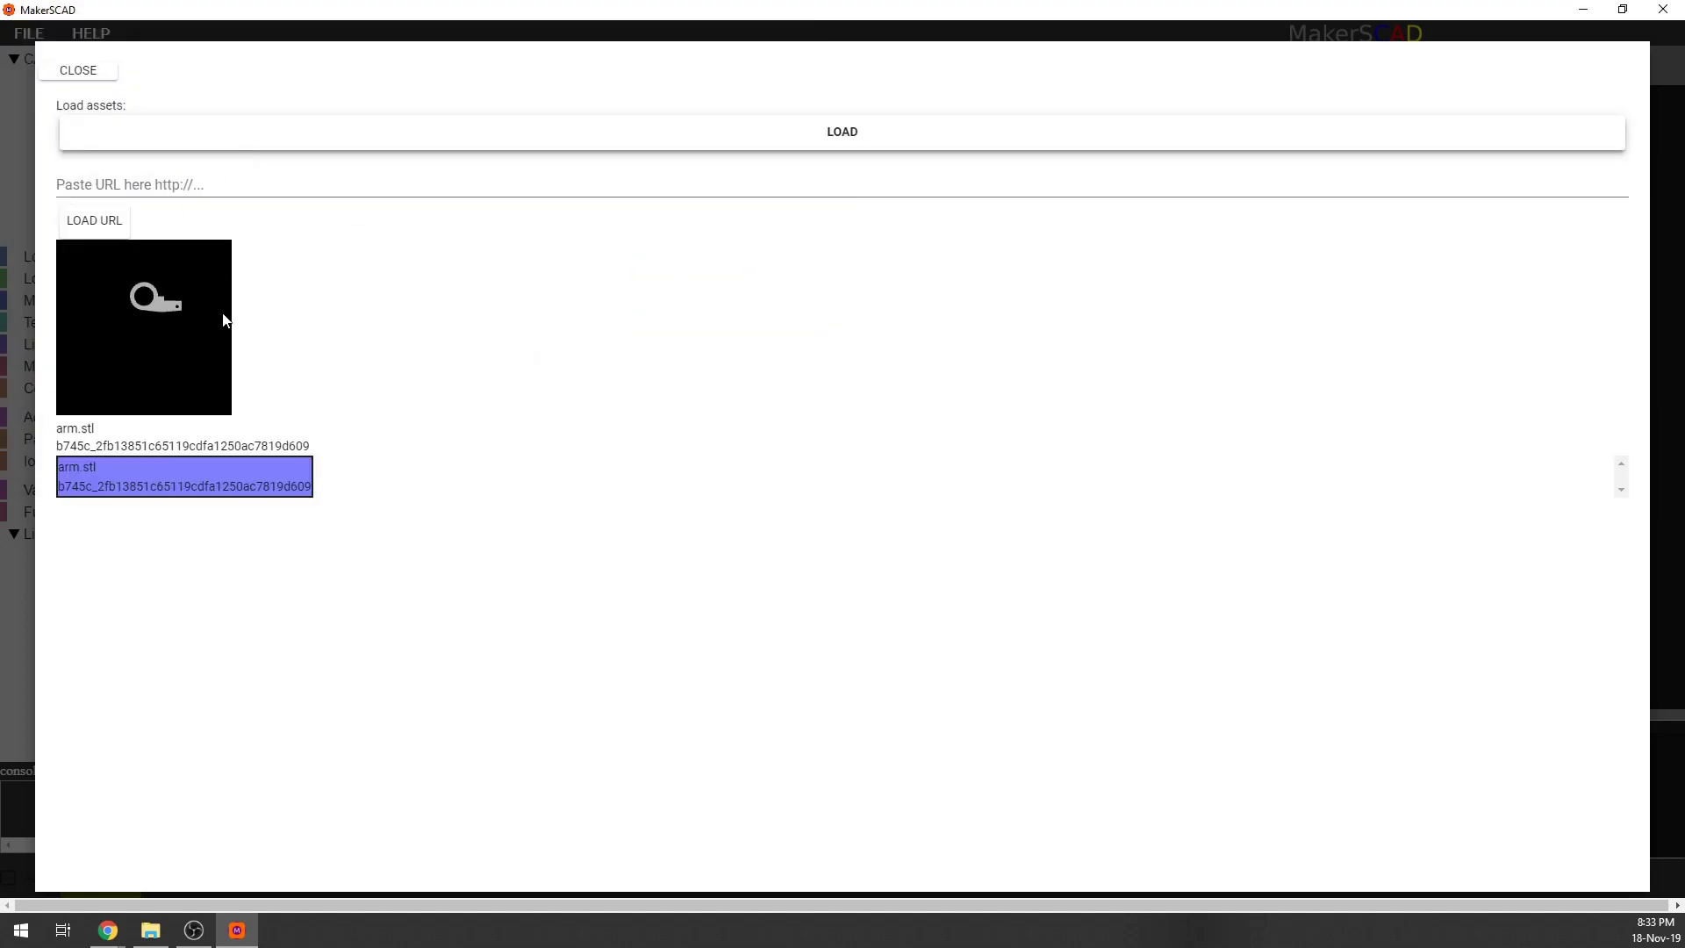
pyautogui.click(107, 74)
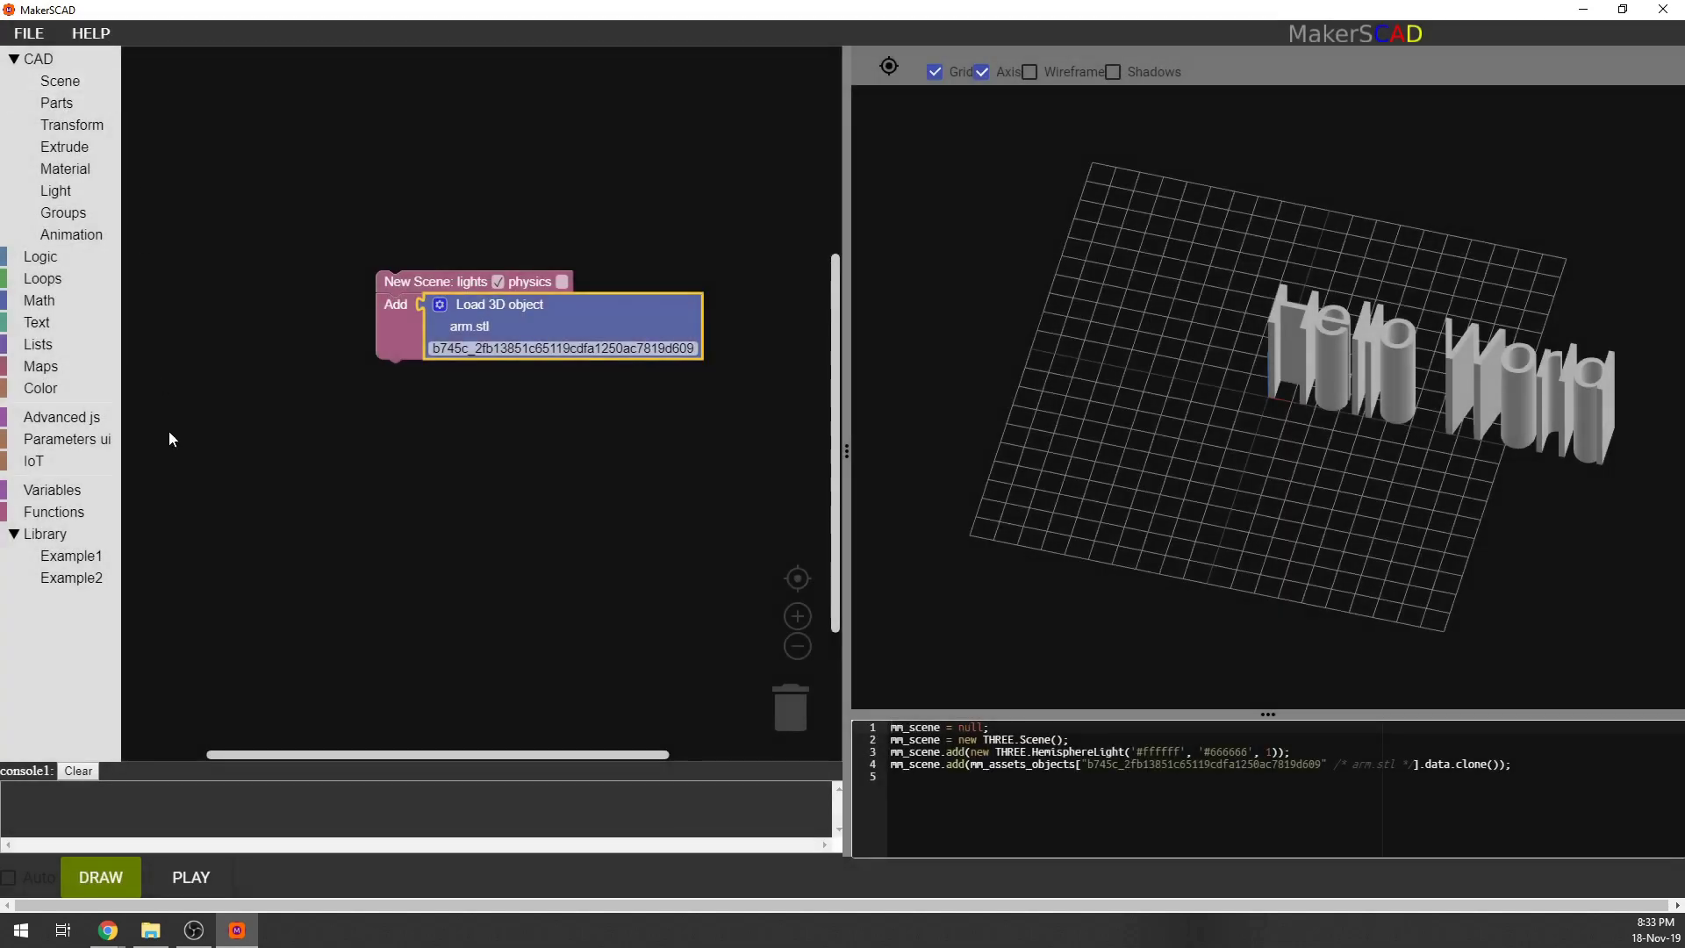
# Draw the imported arm model and inspect it from several angles.
pyautogui.click(123, 867)
pyautogui.moveTo(1176, 369)
pyautogui.mouseDown()
pyautogui.moveTo(1256, 270)
pyautogui.moveTo(1143, 349)
pyautogui.moveTo(1034, 275)
pyautogui.mouseUp()
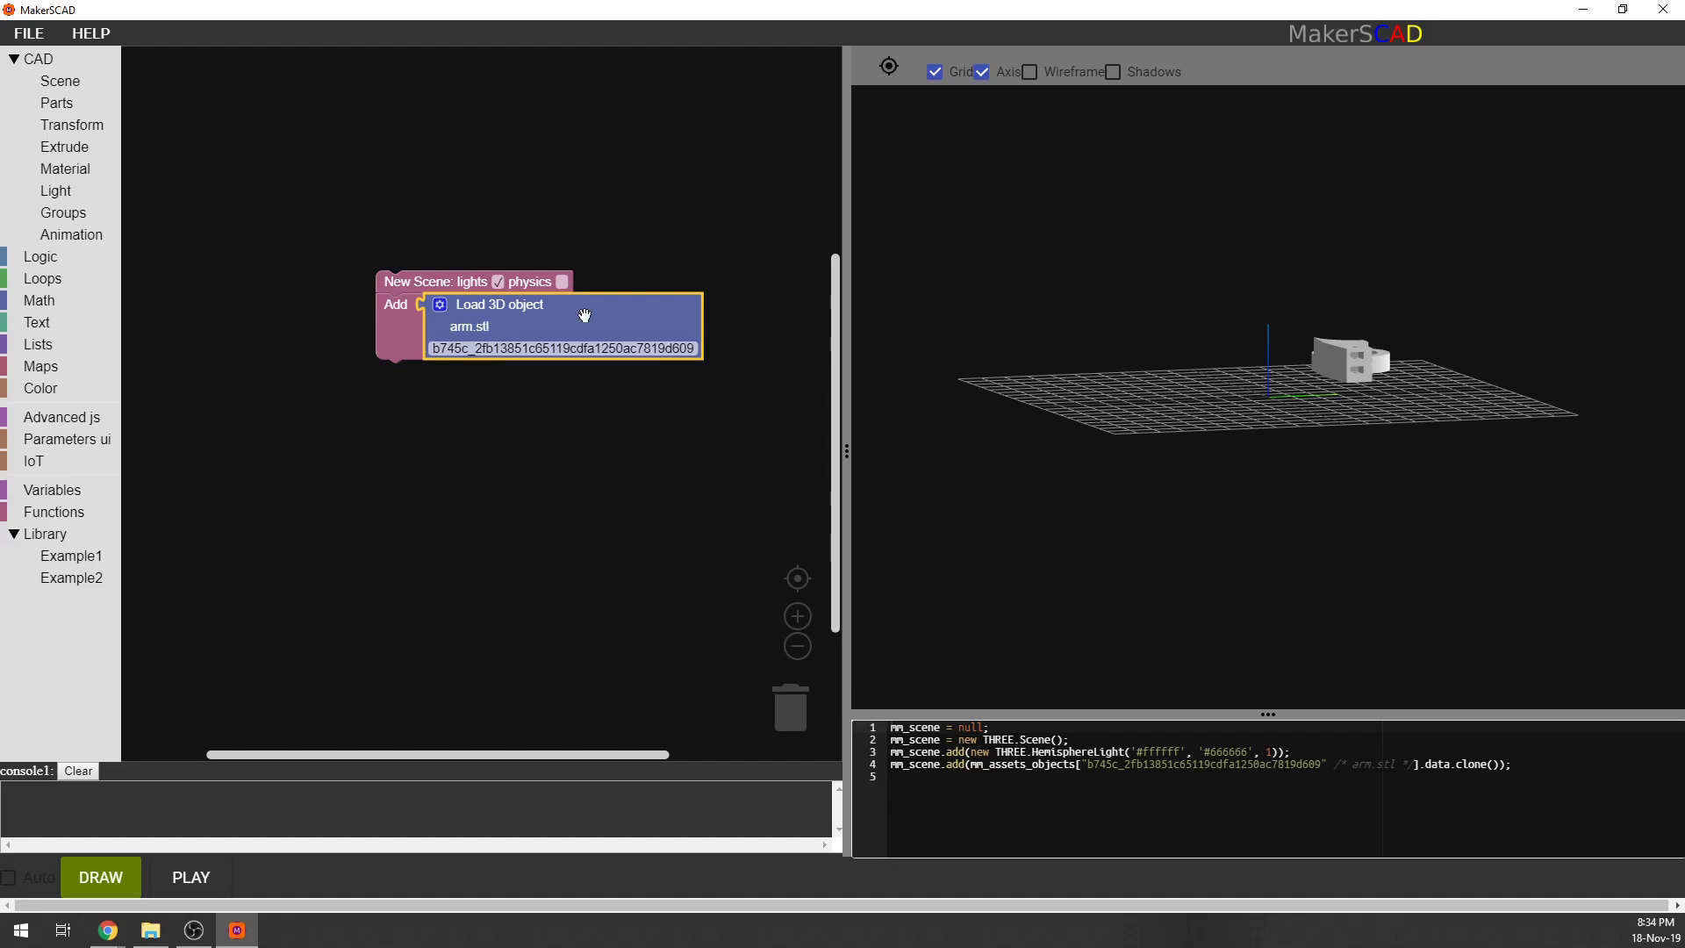
pyautogui.moveTo(963, 338); pyautogui.dragTo(942, 225)
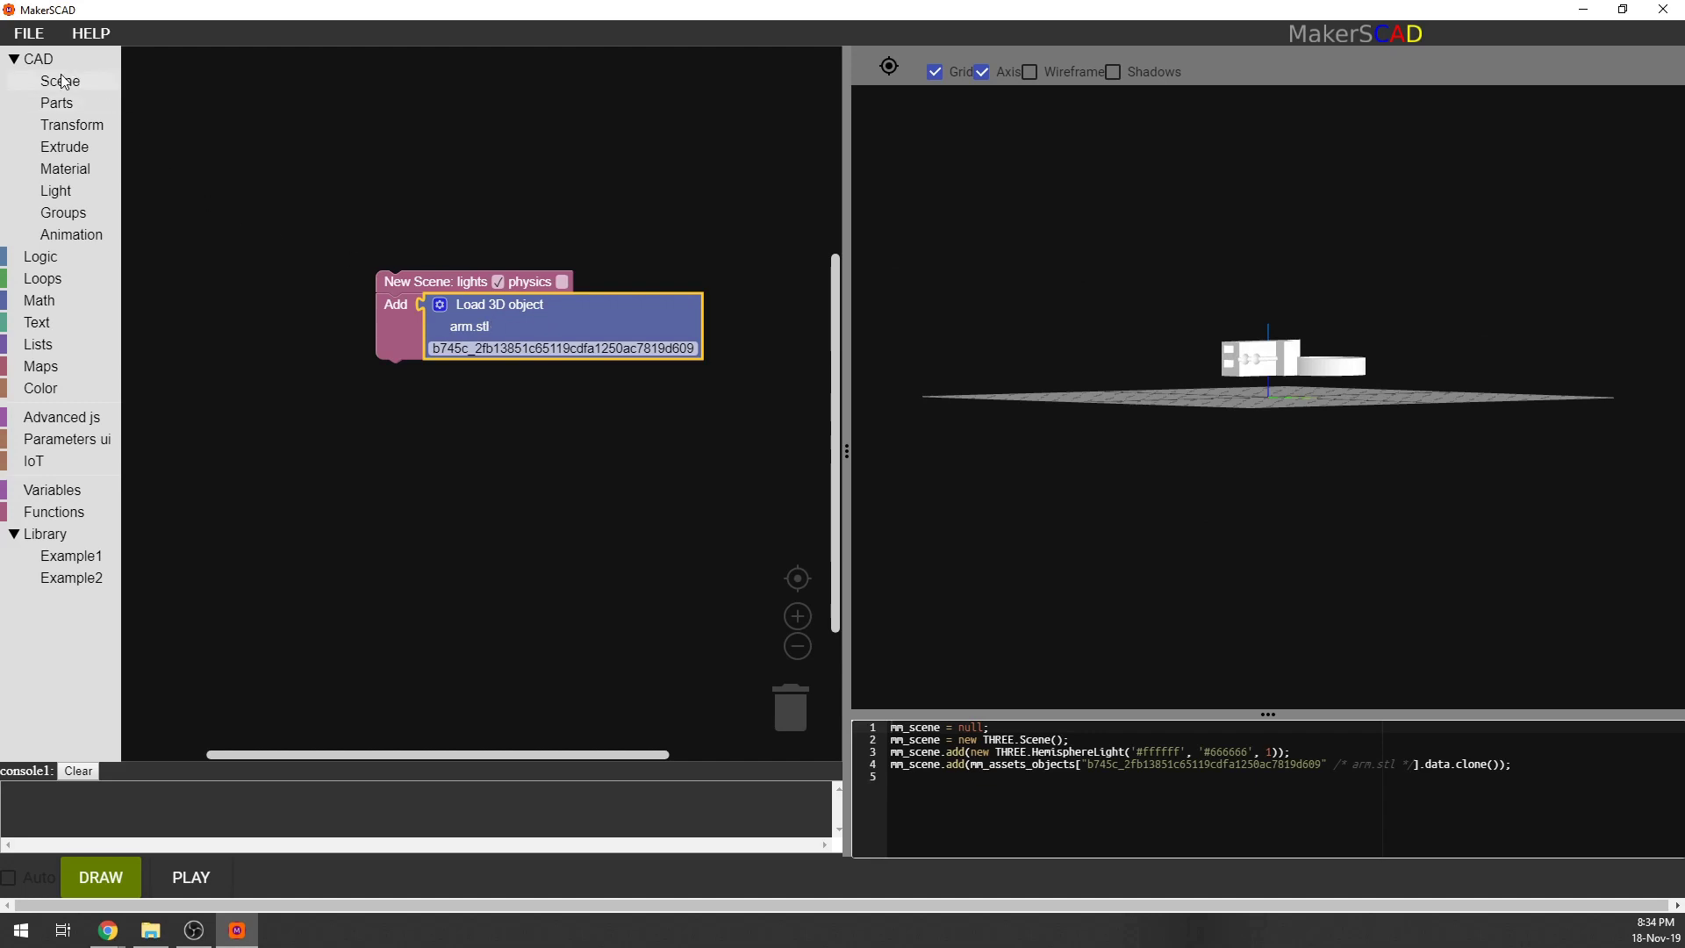
# Start a new project and place a New Scene block with an Add block attached beneath it.
pyautogui.click(29, 32)
pyautogui.click(35, 53)
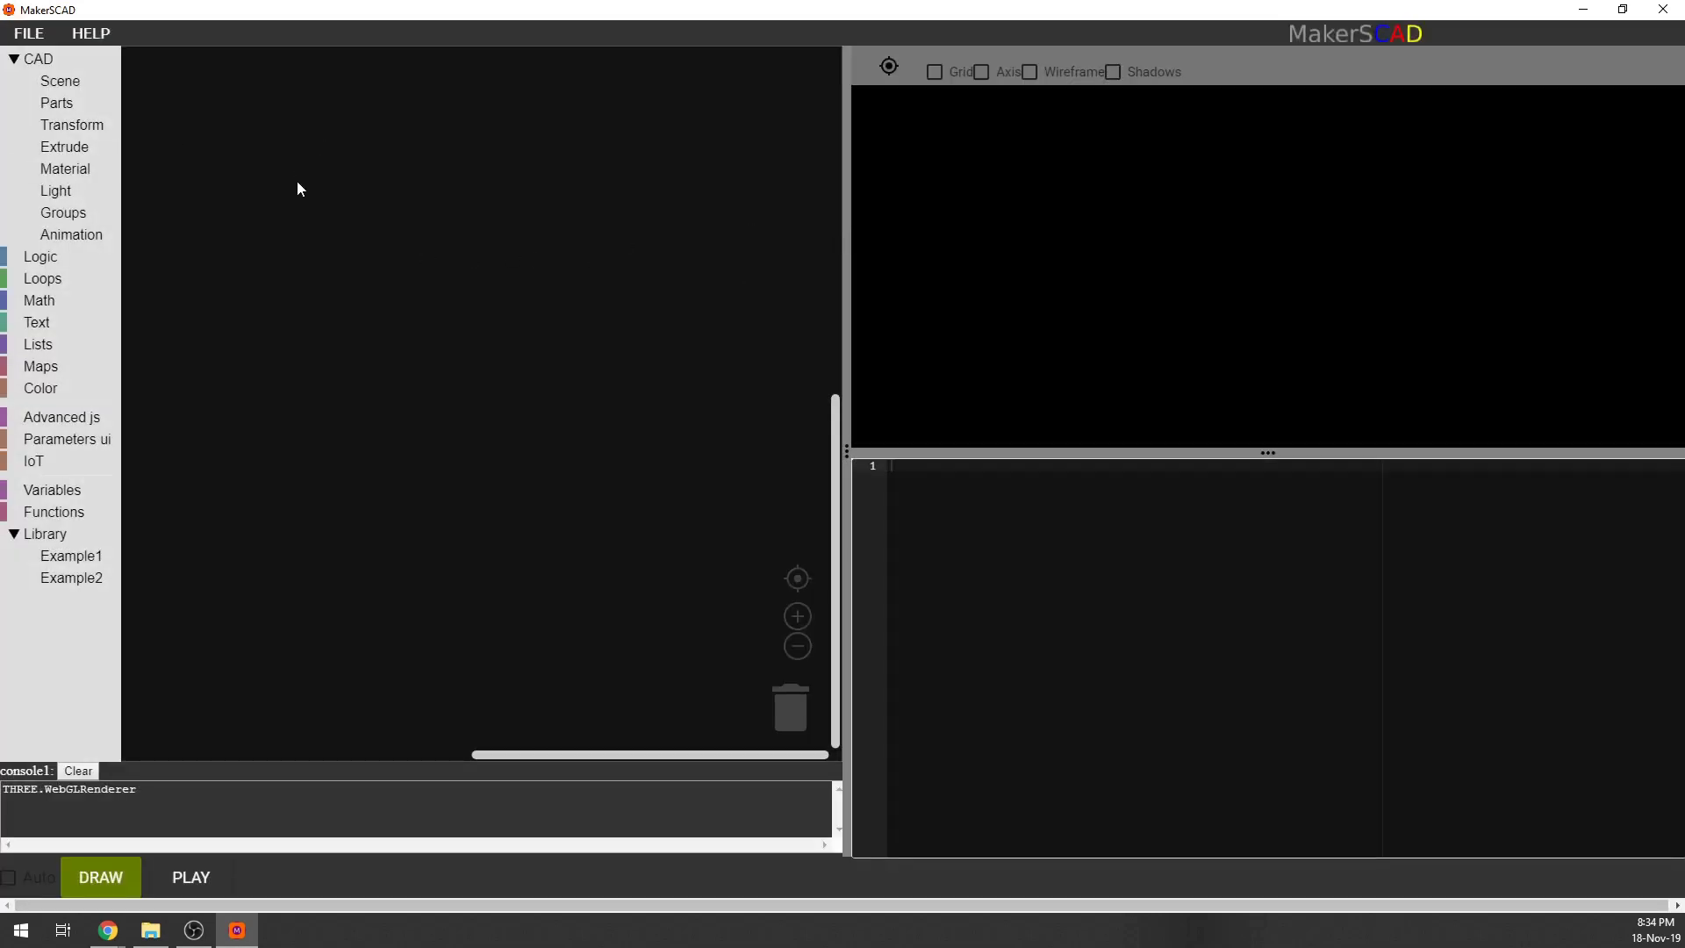
pyautogui.click(79, 80)
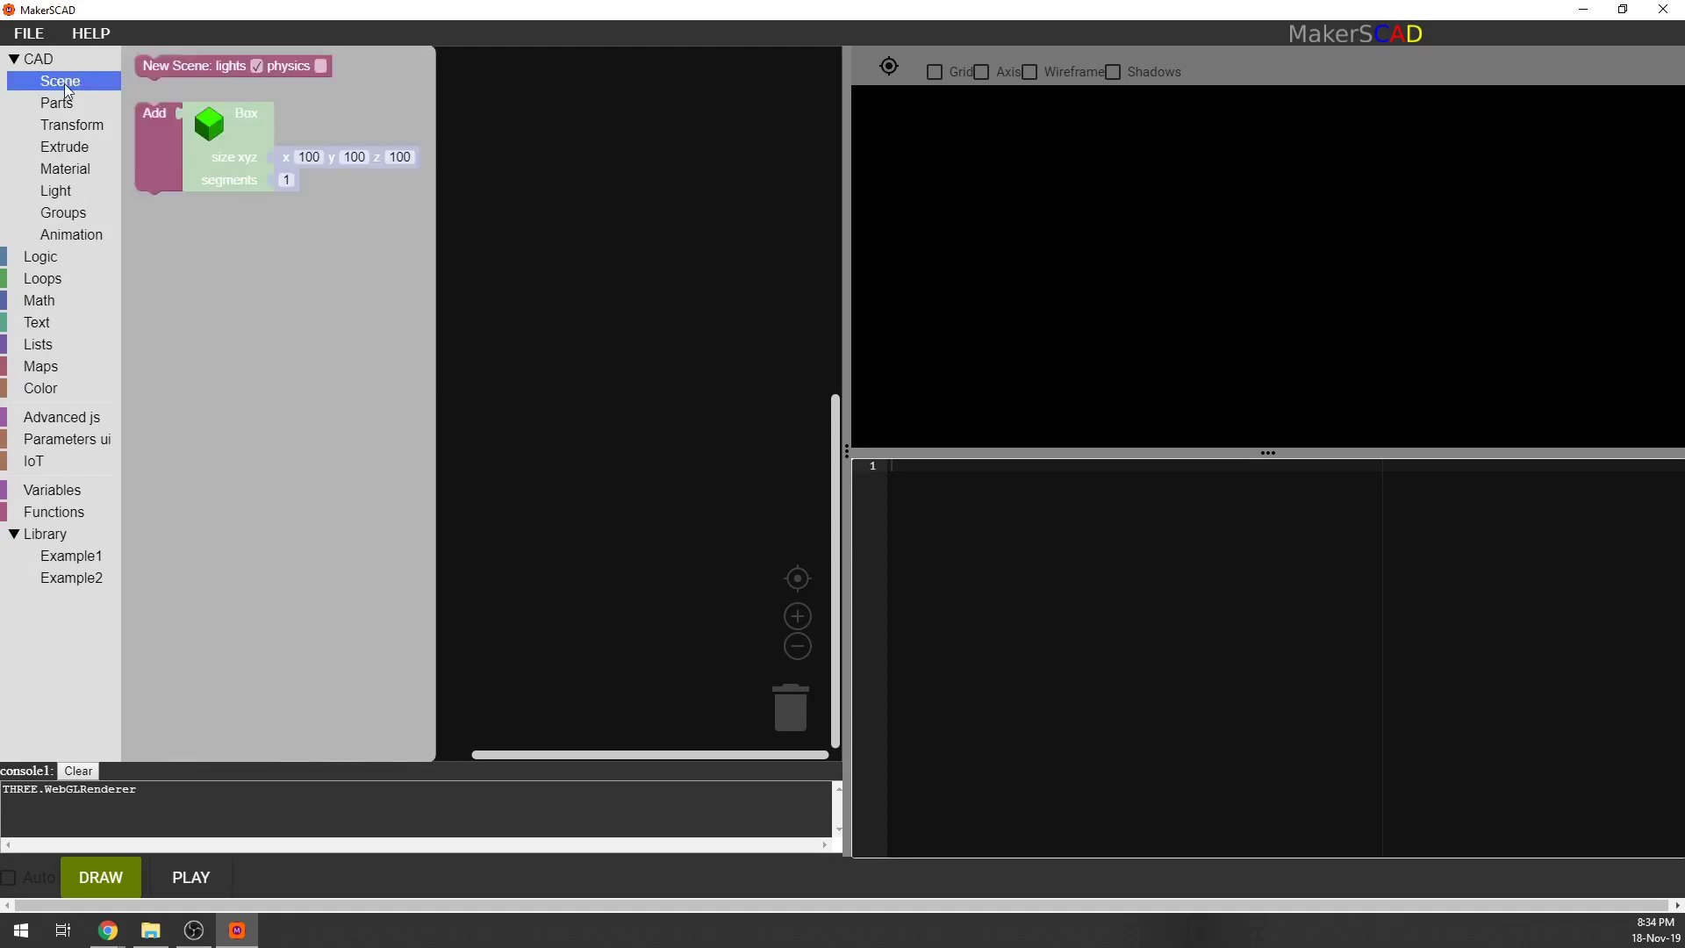
pyautogui.moveTo(156, 69); pyautogui.dragTo(330, 159)
pyautogui.click(77, 81)
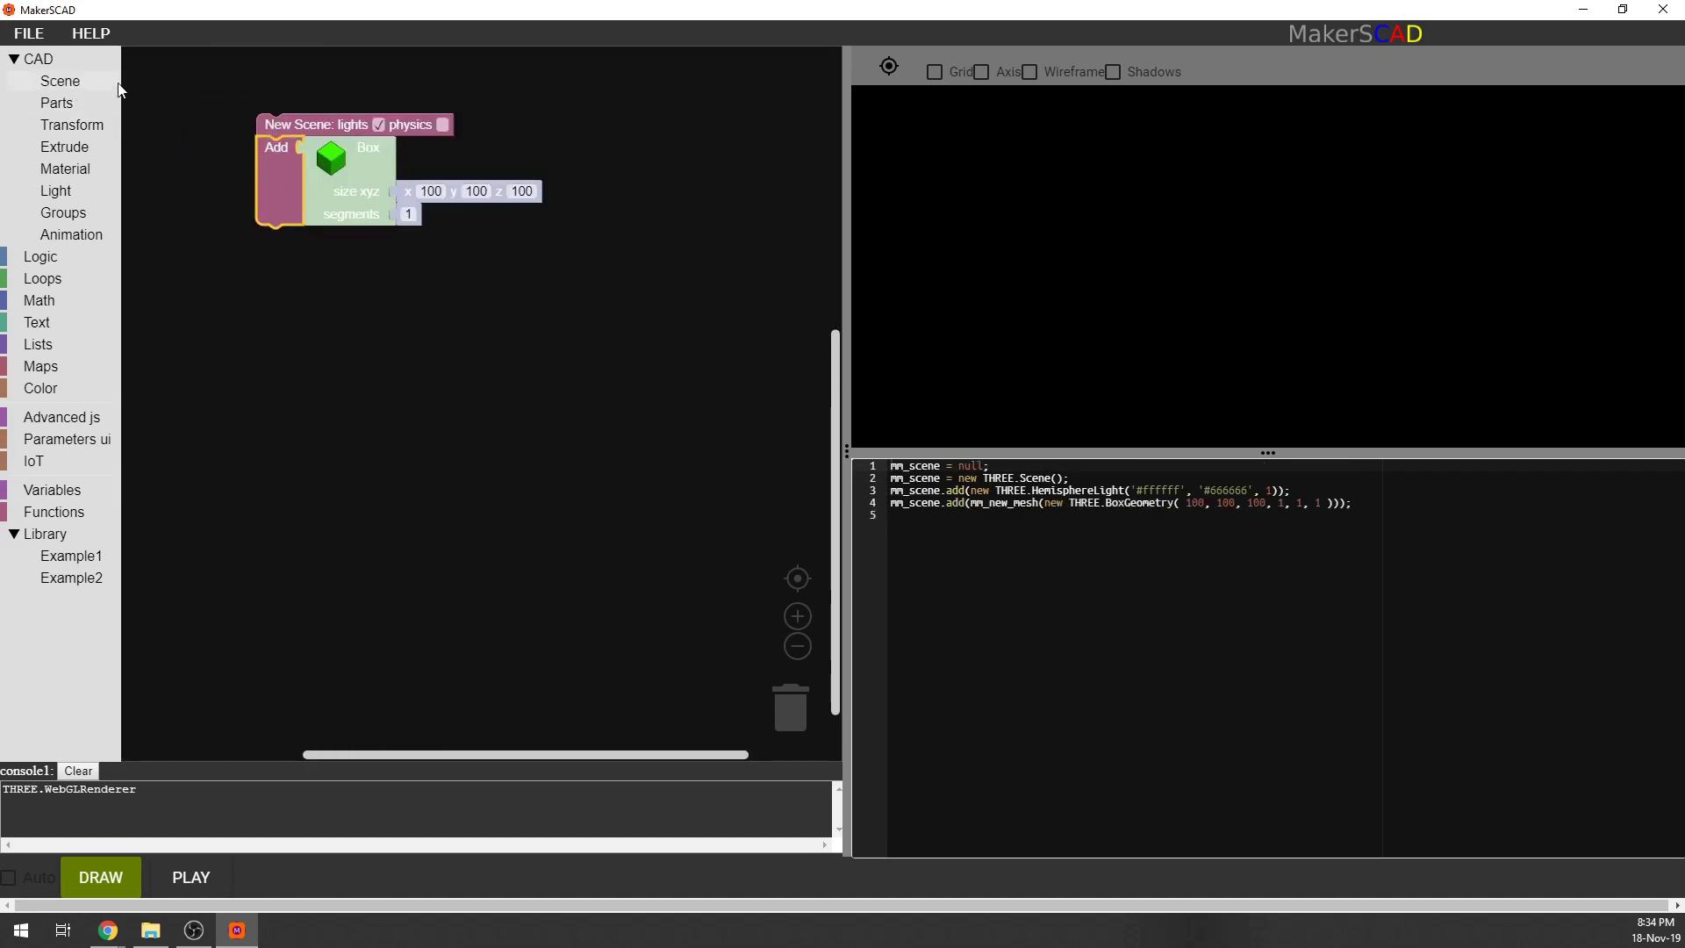
pyautogui.click(72, 124)
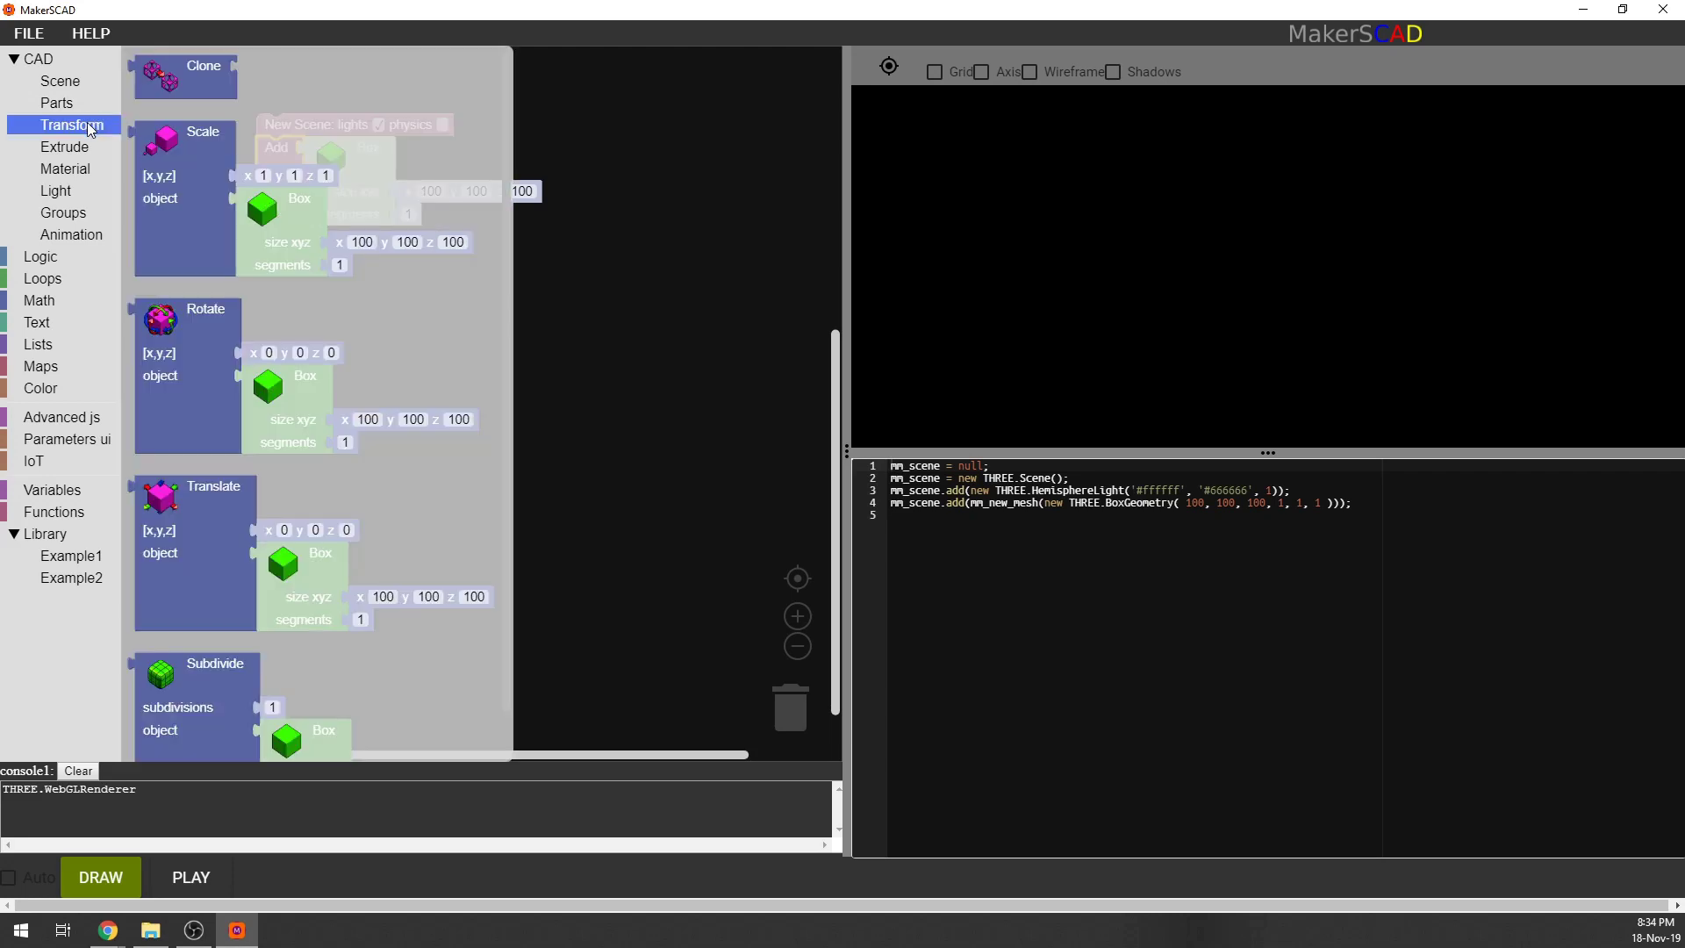
pyautogui.scroll(-1, 171, 162)
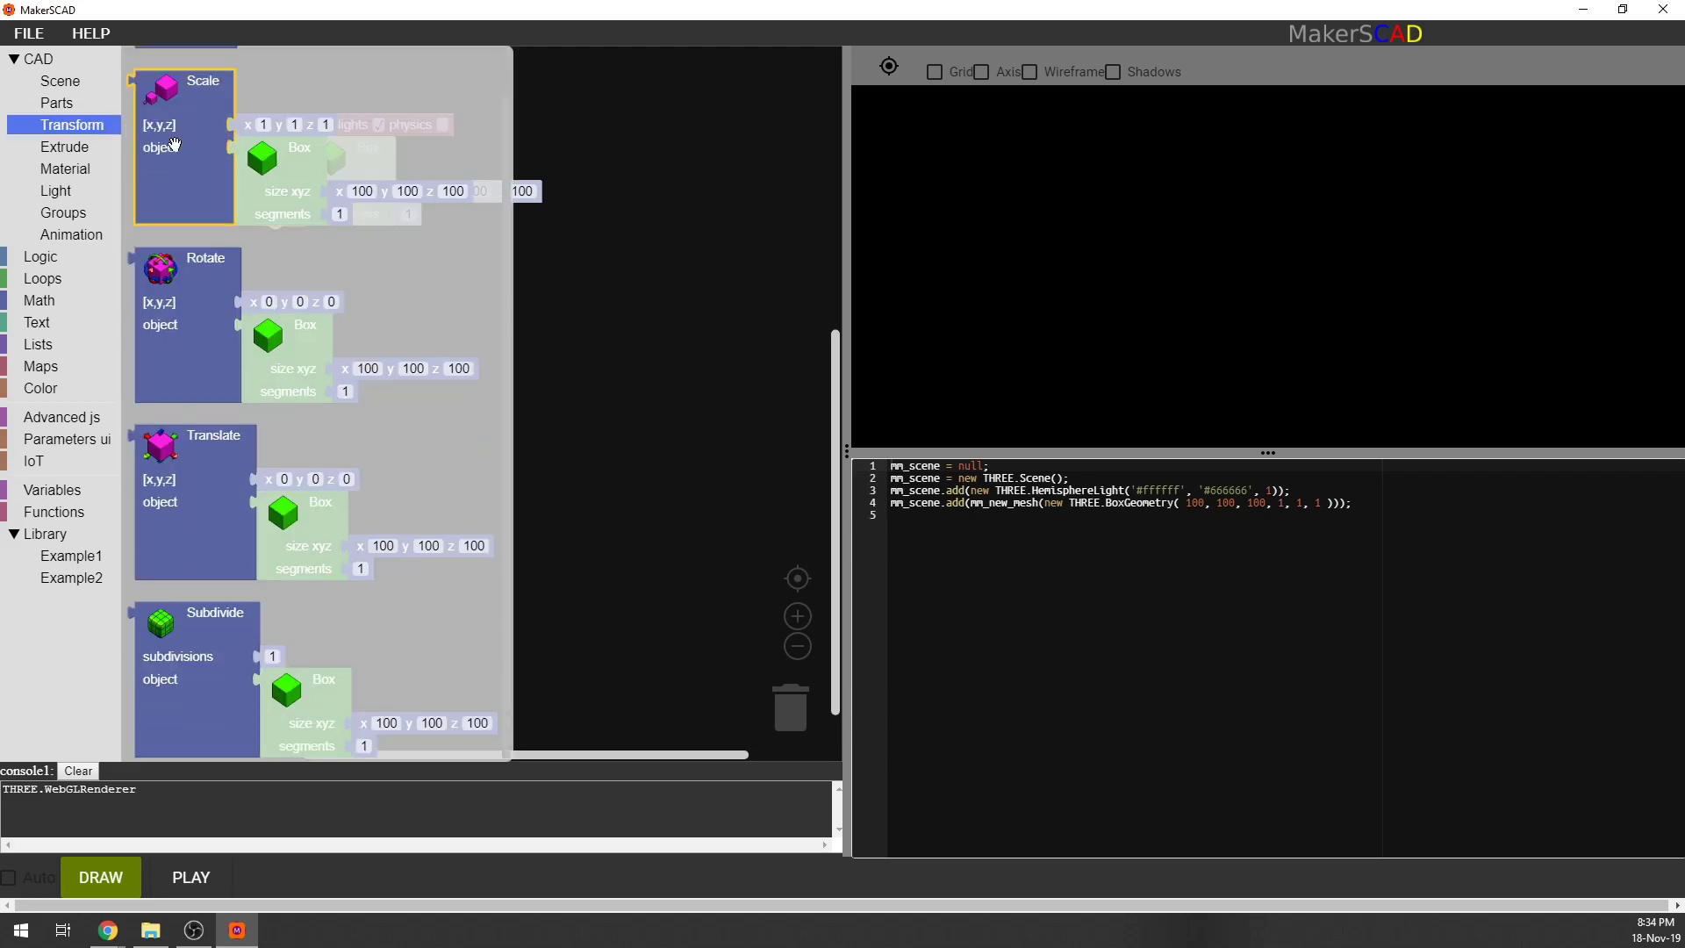
pyautogui.scroll(1, 228, 197)
pyautogui.click(631, 199)
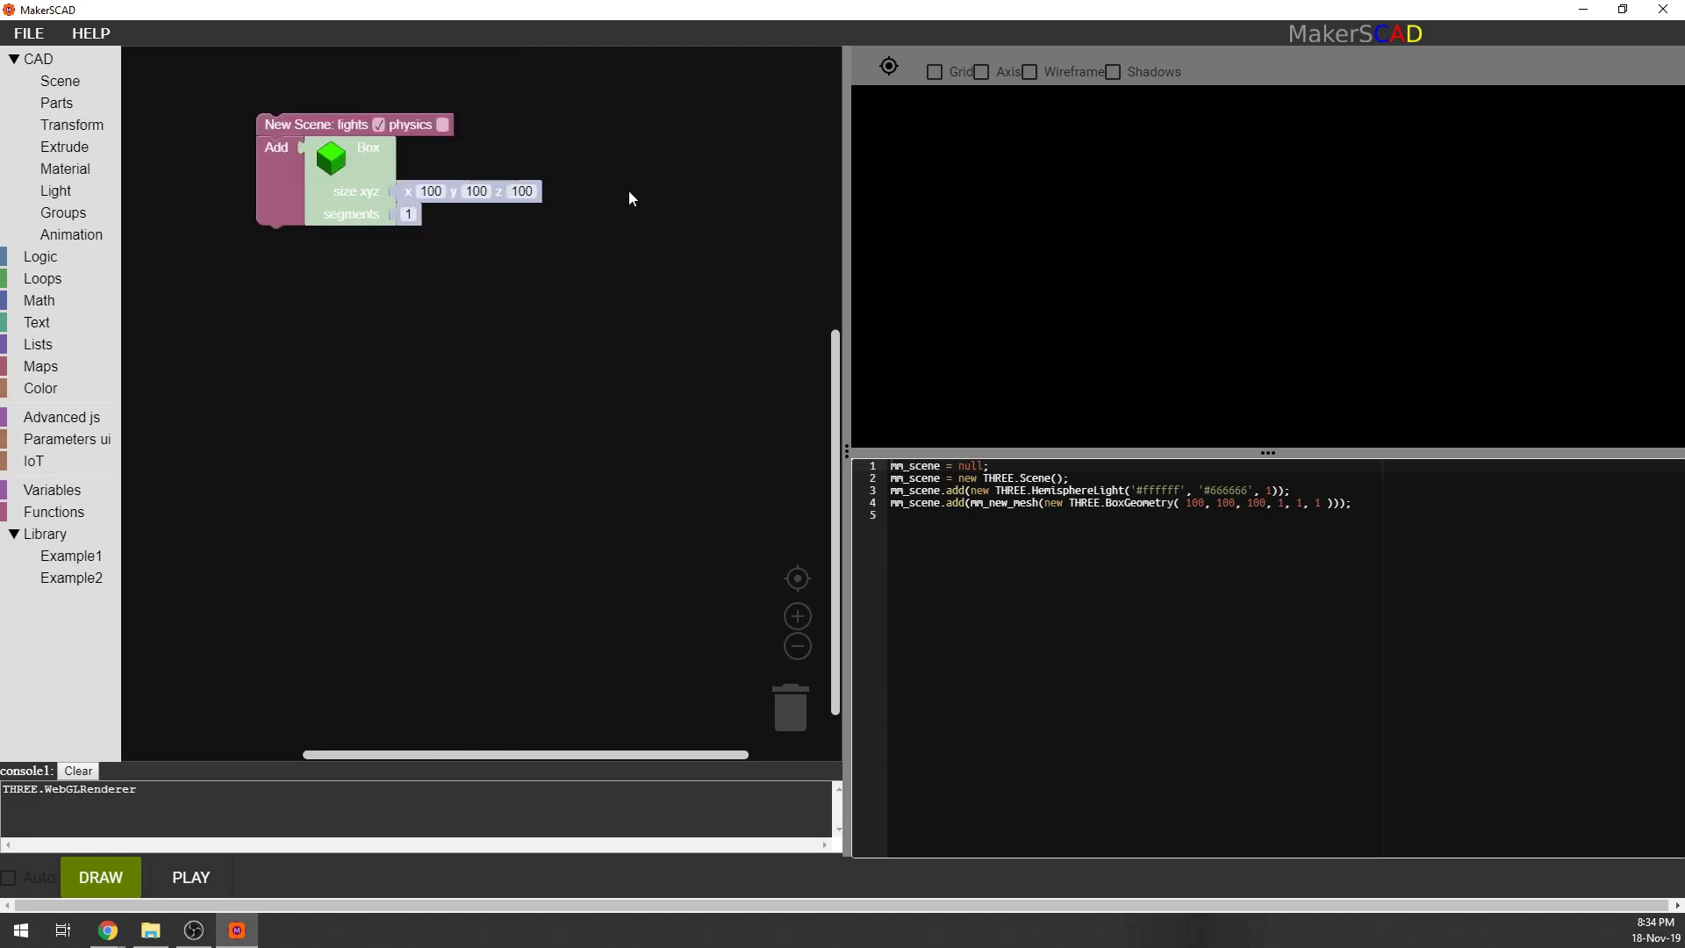
# Put a Boolean subtract block with its box and sphere into the Add block and draw the model.
pyautogui.click(102, 101)
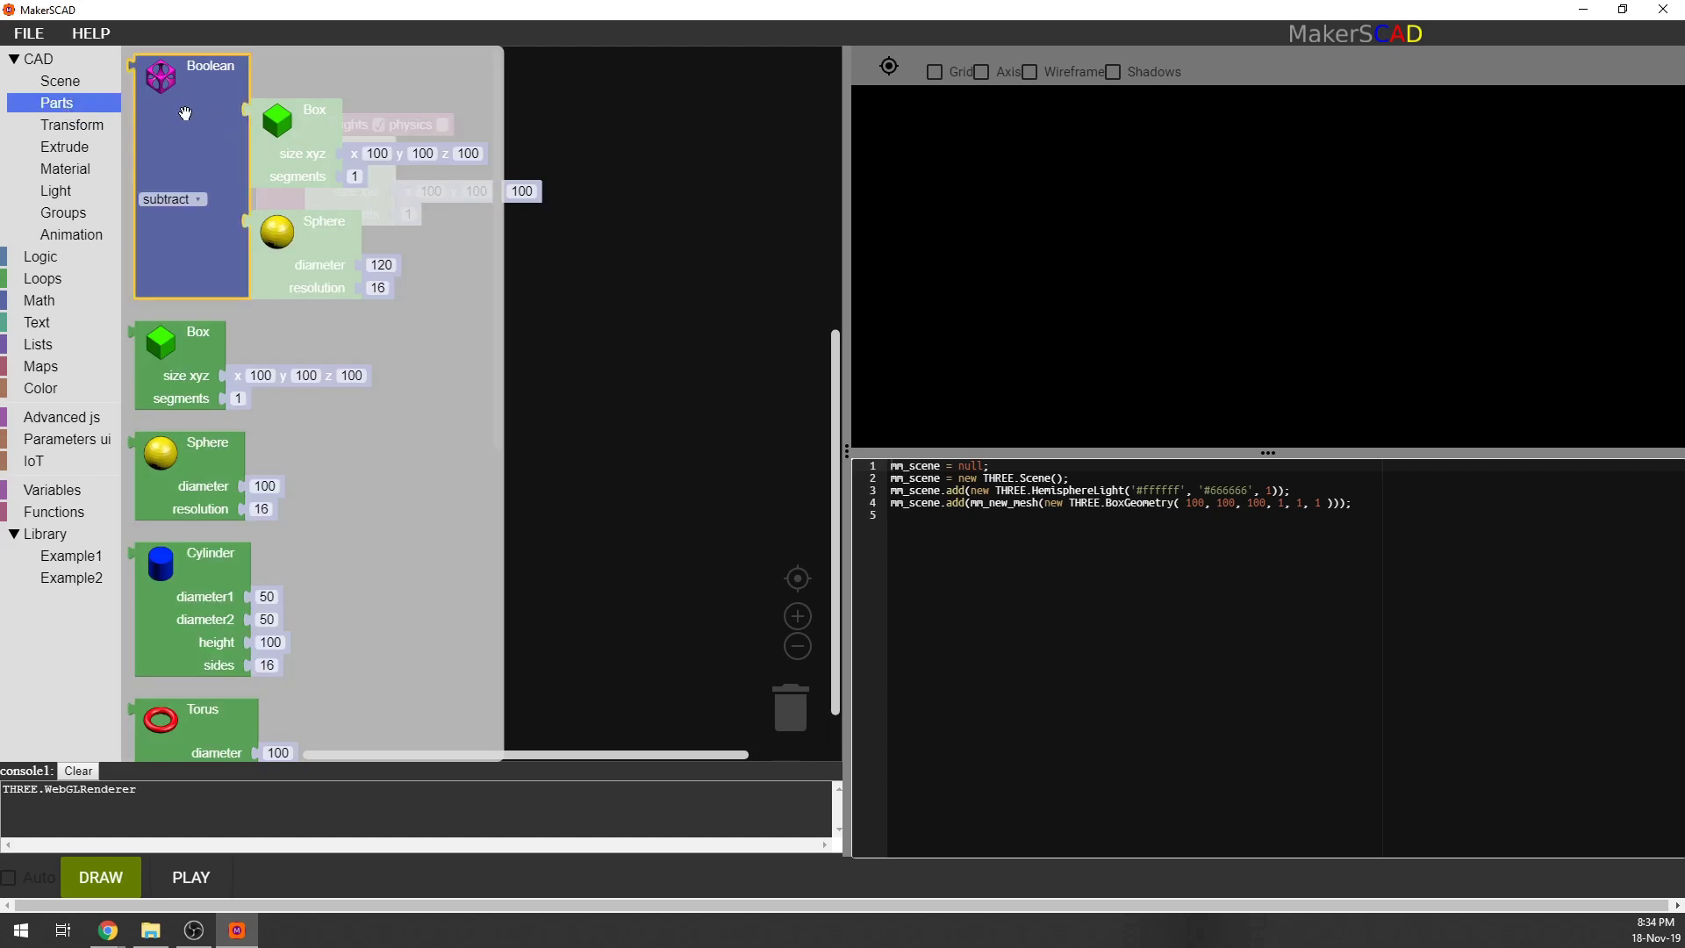
pyautogui.moveTo(185, 113); pyautogui.dragTo(364, 190)
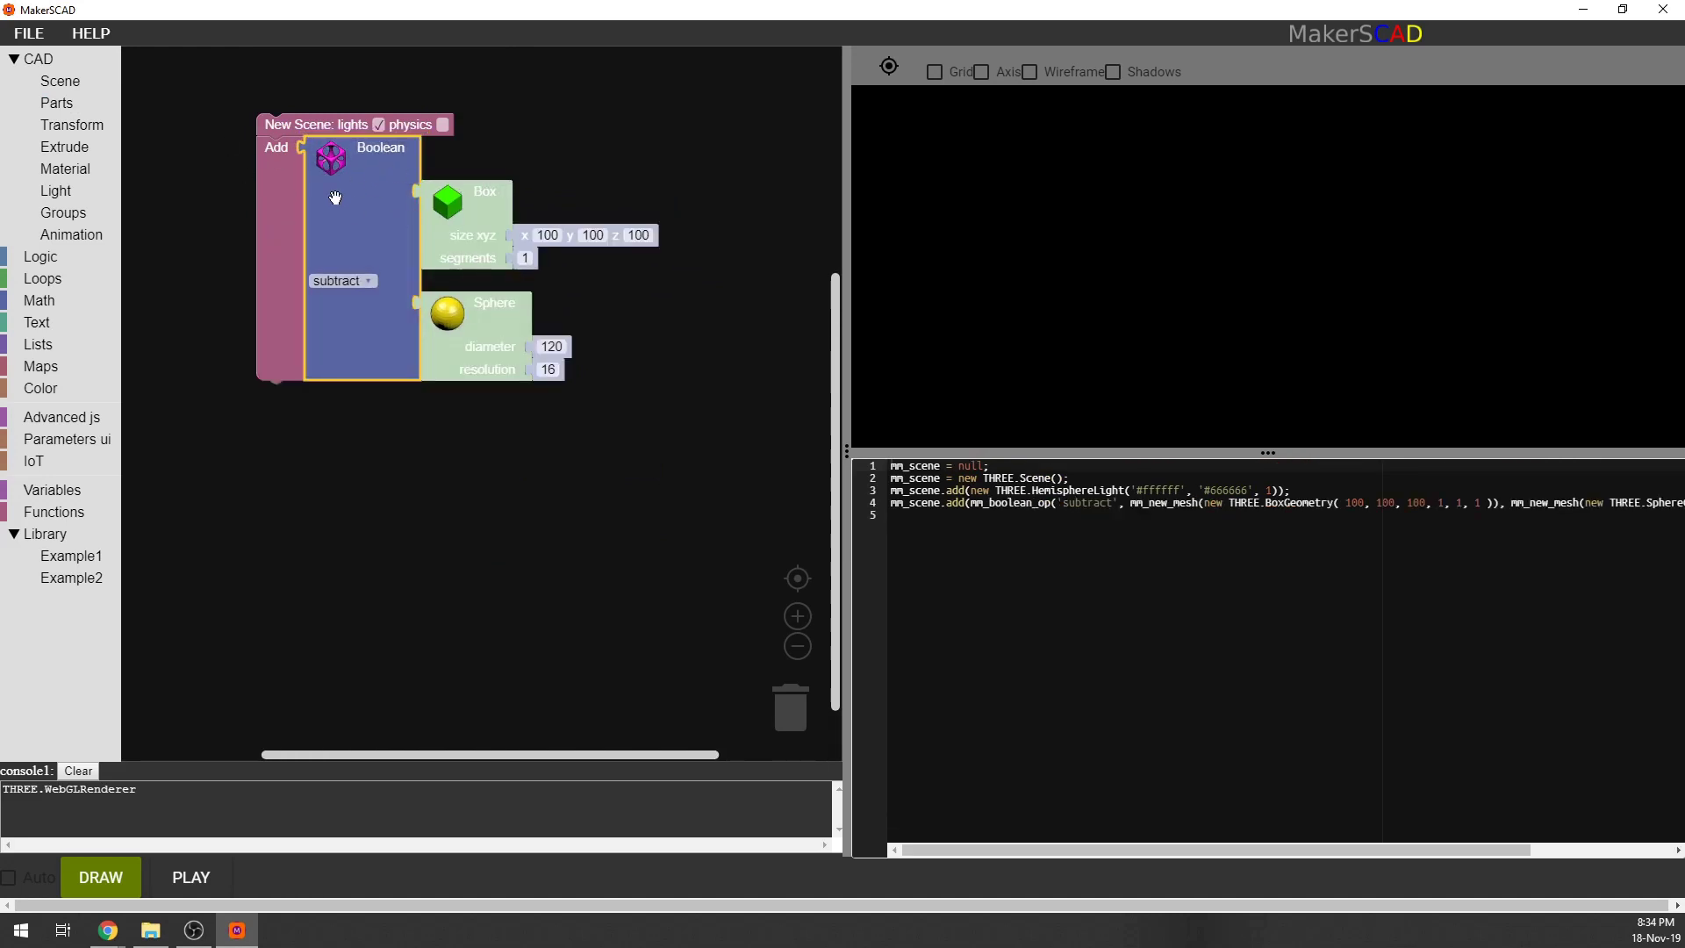
pyautogui.moveTo(362, 209); pyautogui.dragTo(345, 176)
pyautogui.click(116, 878)
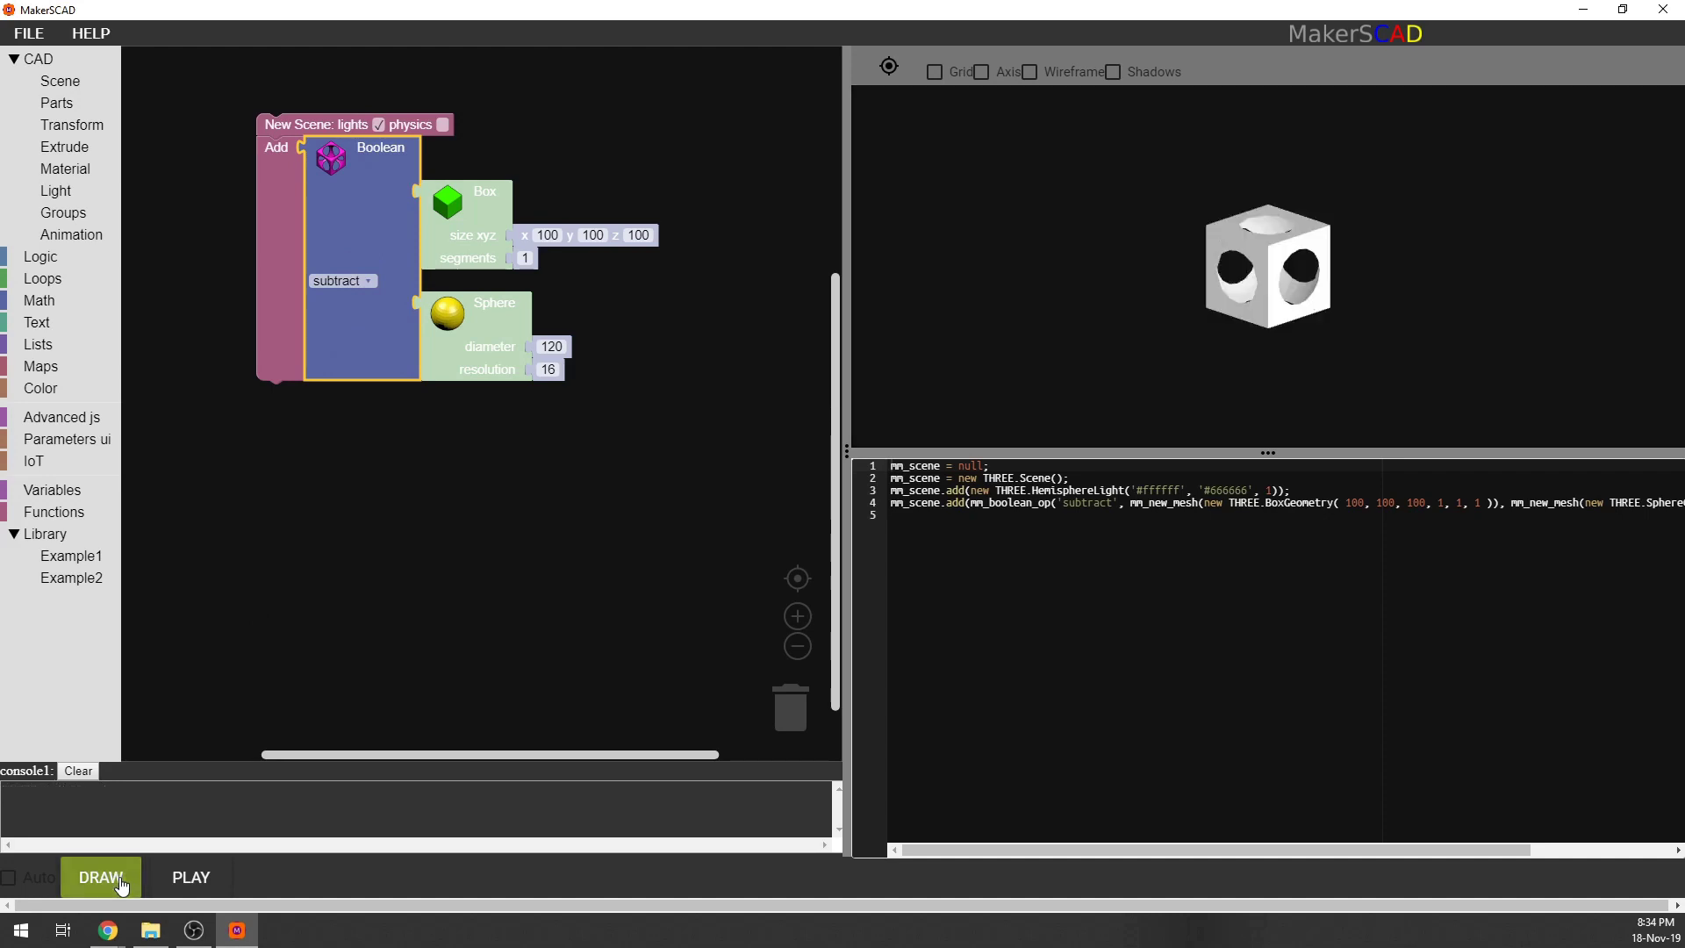
pyautogui.moveTo(1331, 279); pyautogui.dragTo(1270, 288)
pyautogui.scroll(5, 1270, 288)
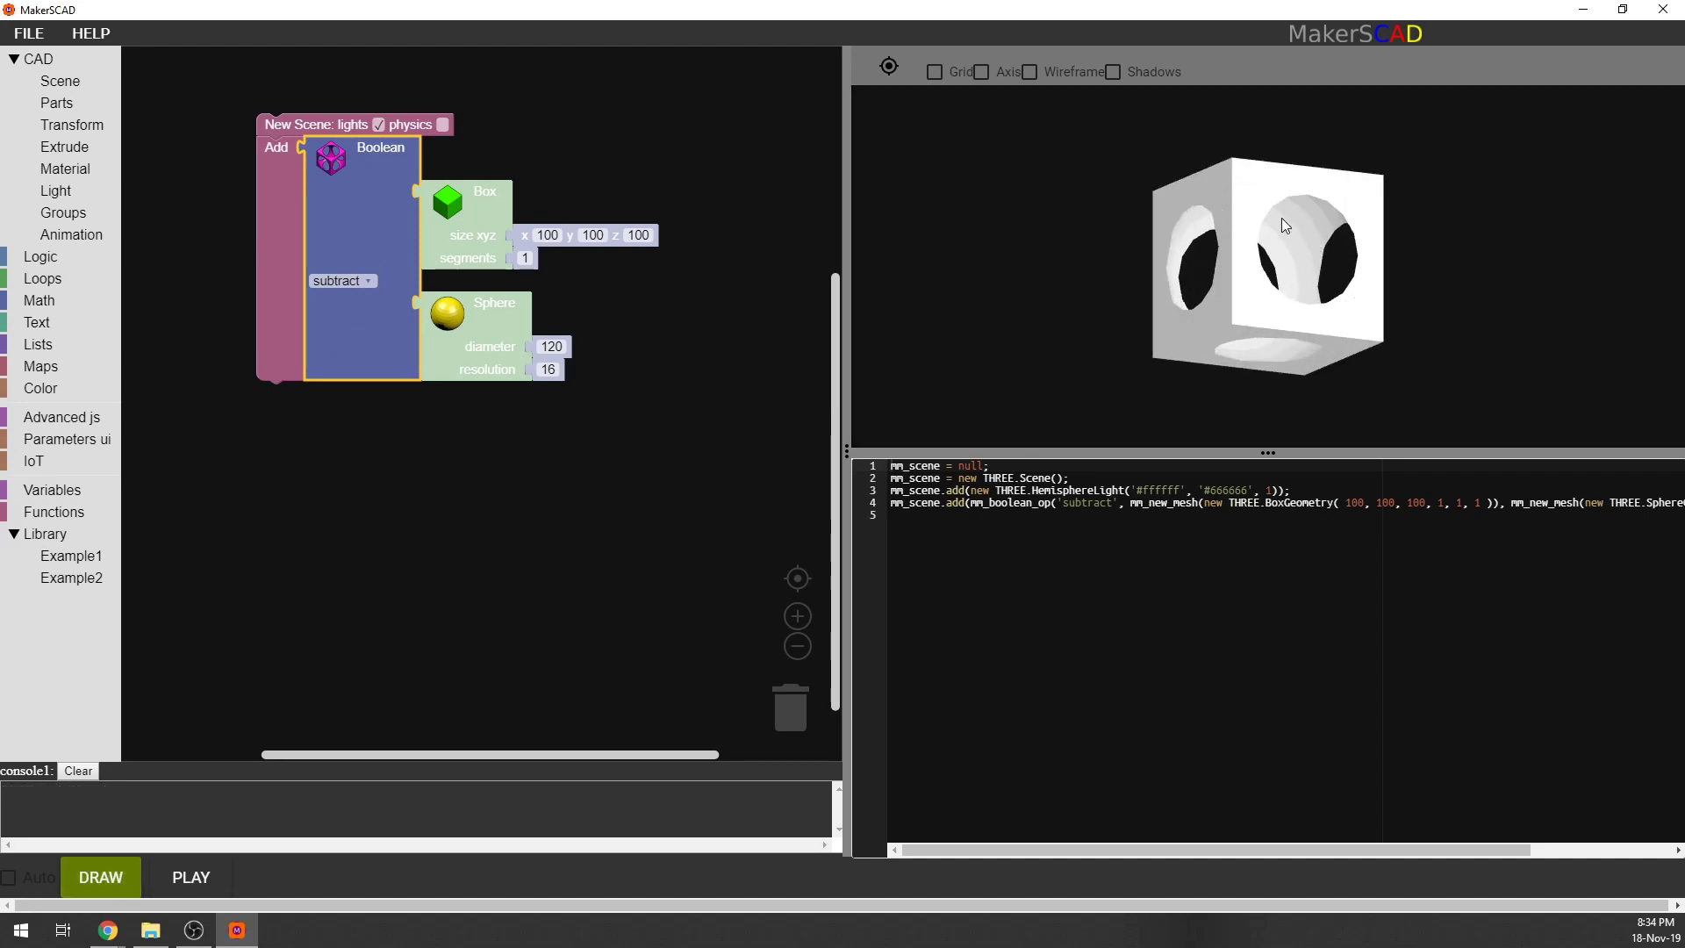
# Change the Boolean operation to union and redraw the model in wireframe display.
pyautogui.click(351, 282)
pyautogui.click(350, 300)
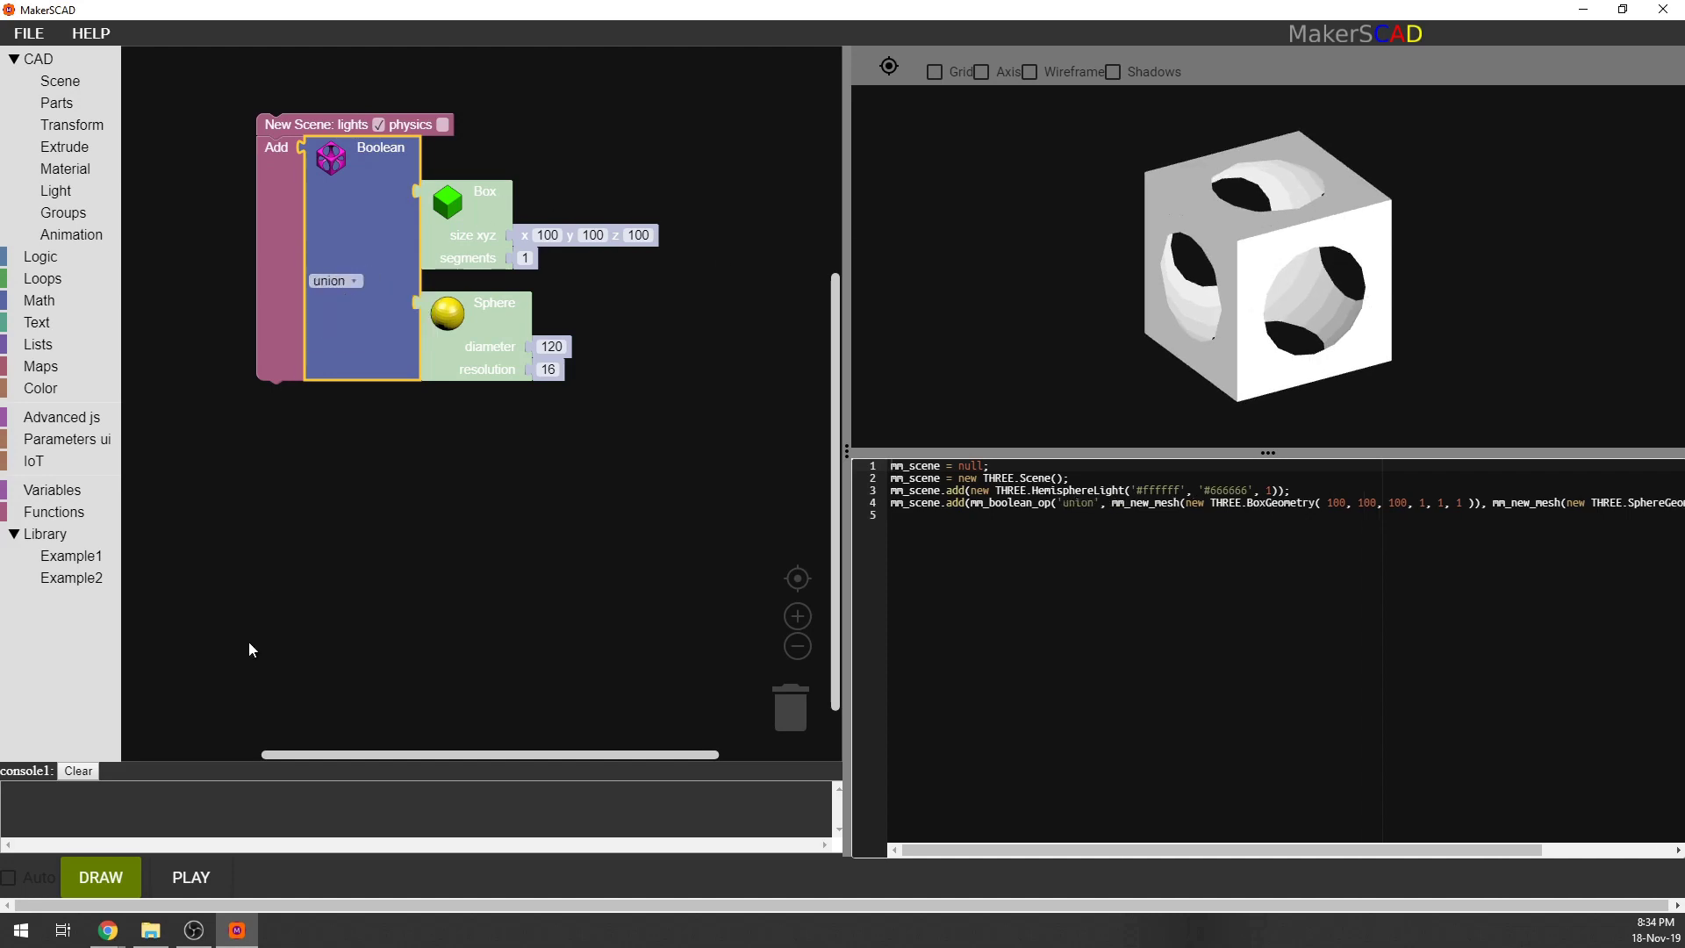
pyautogui.click(136, 865)
pyautogui.moveTo(1200, 358); pyautogui.dragTo(1156, 344)
pyautogui.click(1030, 72)
pyautogui.moveTo(1137, 160); pyautogui.dragTo(1083, 203)
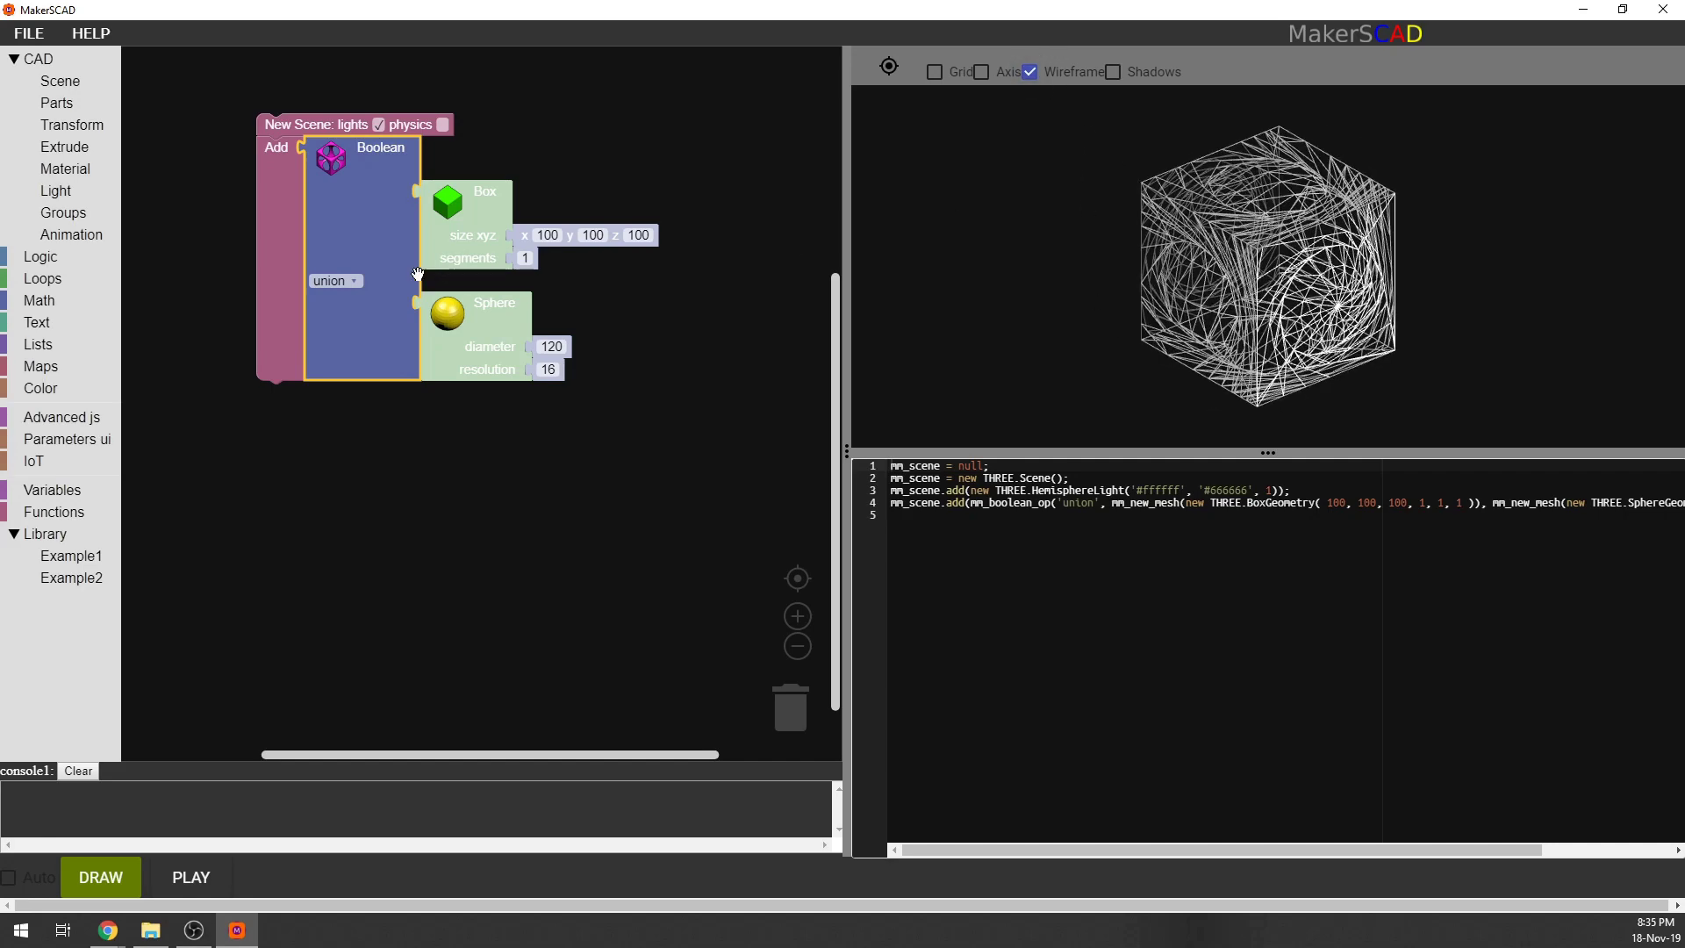
# Change the Boolean operation to intersect, redraw the model and turn off the wireframe display.
pyautogui.click(337, 281)
pyautogui.click(330, 339)
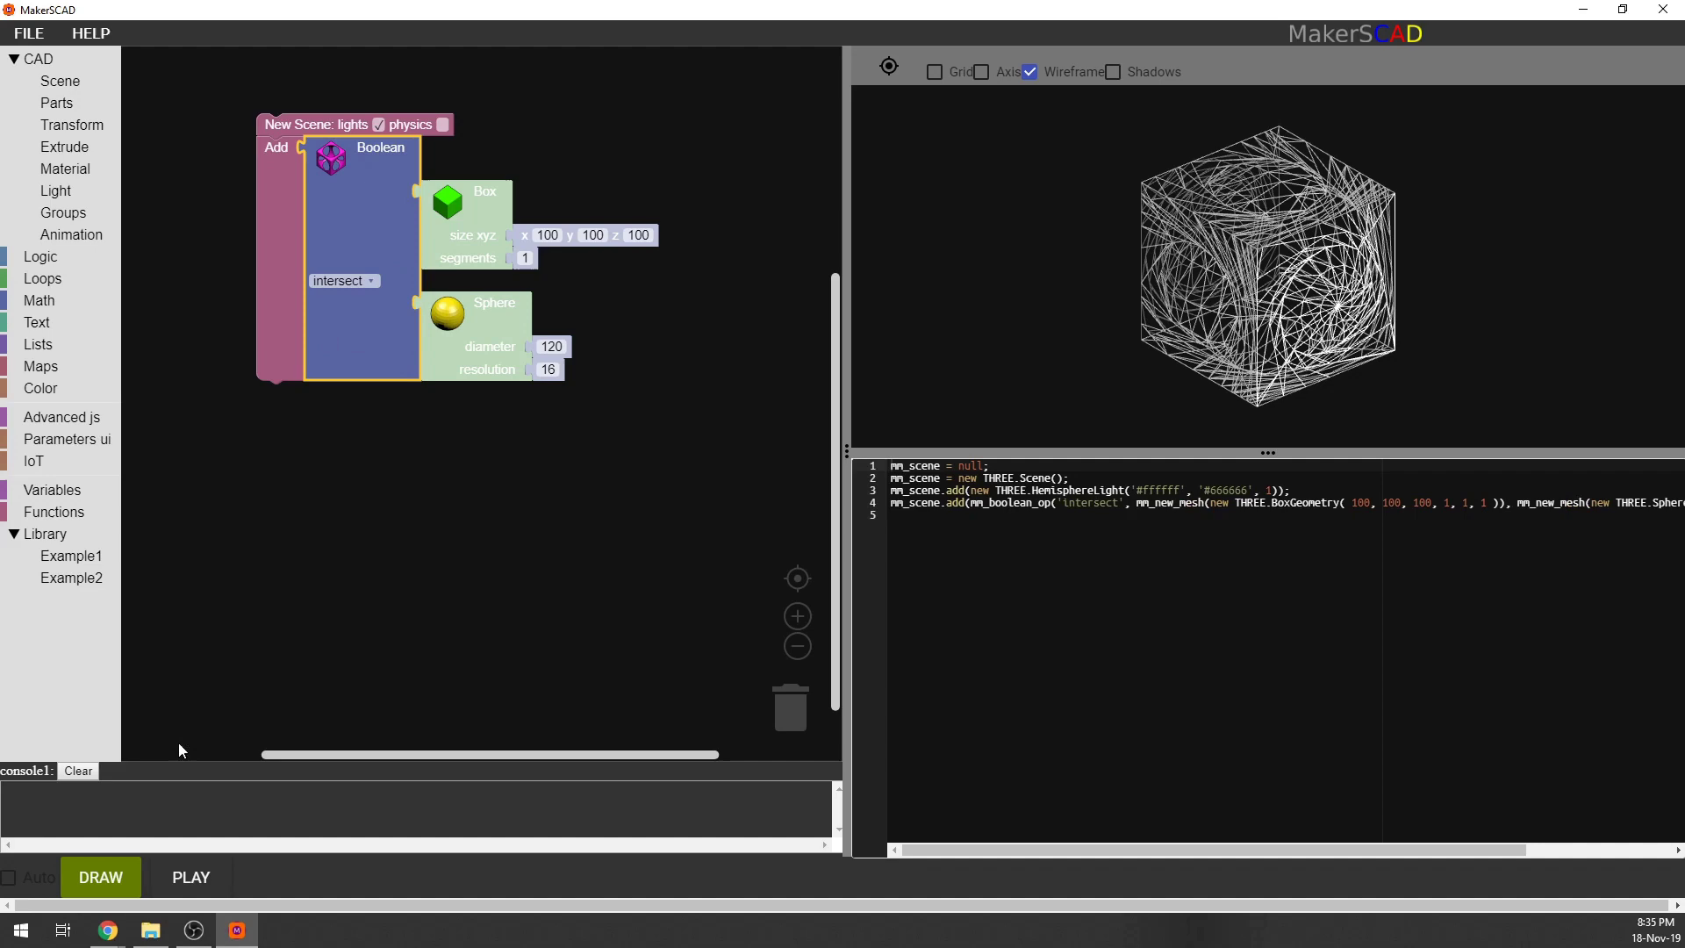
pyautogui.click(87, 893)
pyautogui.moveTo(1141, 263)
pyautogui.mouseDown()
pyautogui.moveTo(1199, 209)
pyautogui.moveTo(1090, 84)
pyautogui.mouseUp()
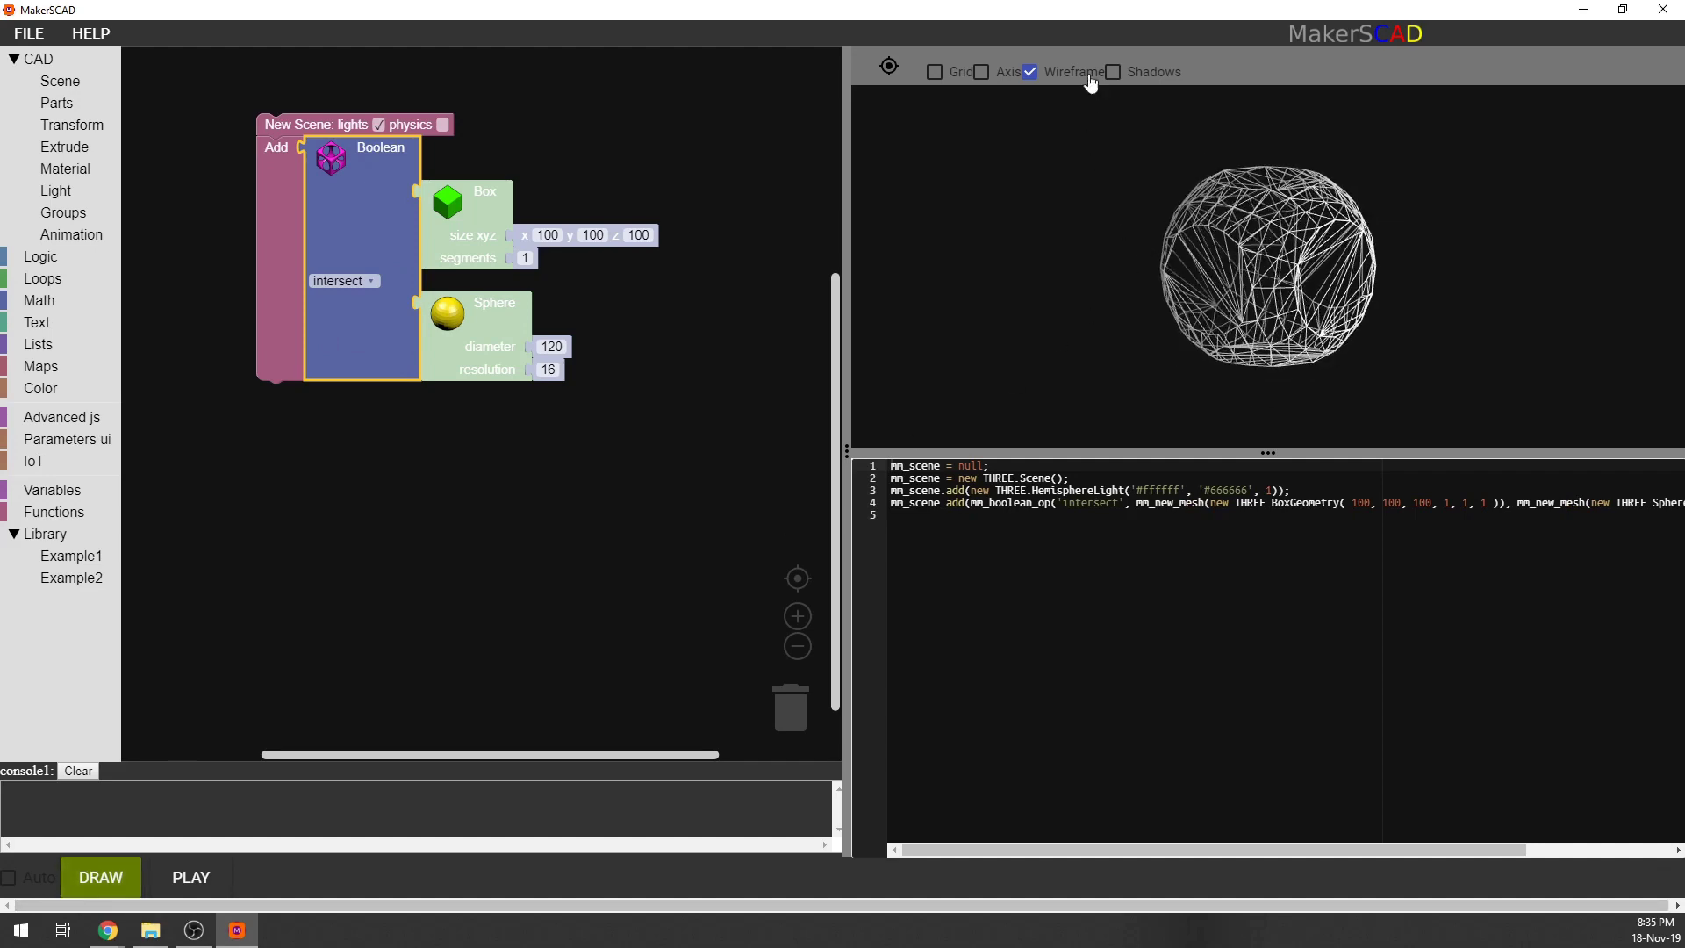
pyautogui.click(1030, 72)
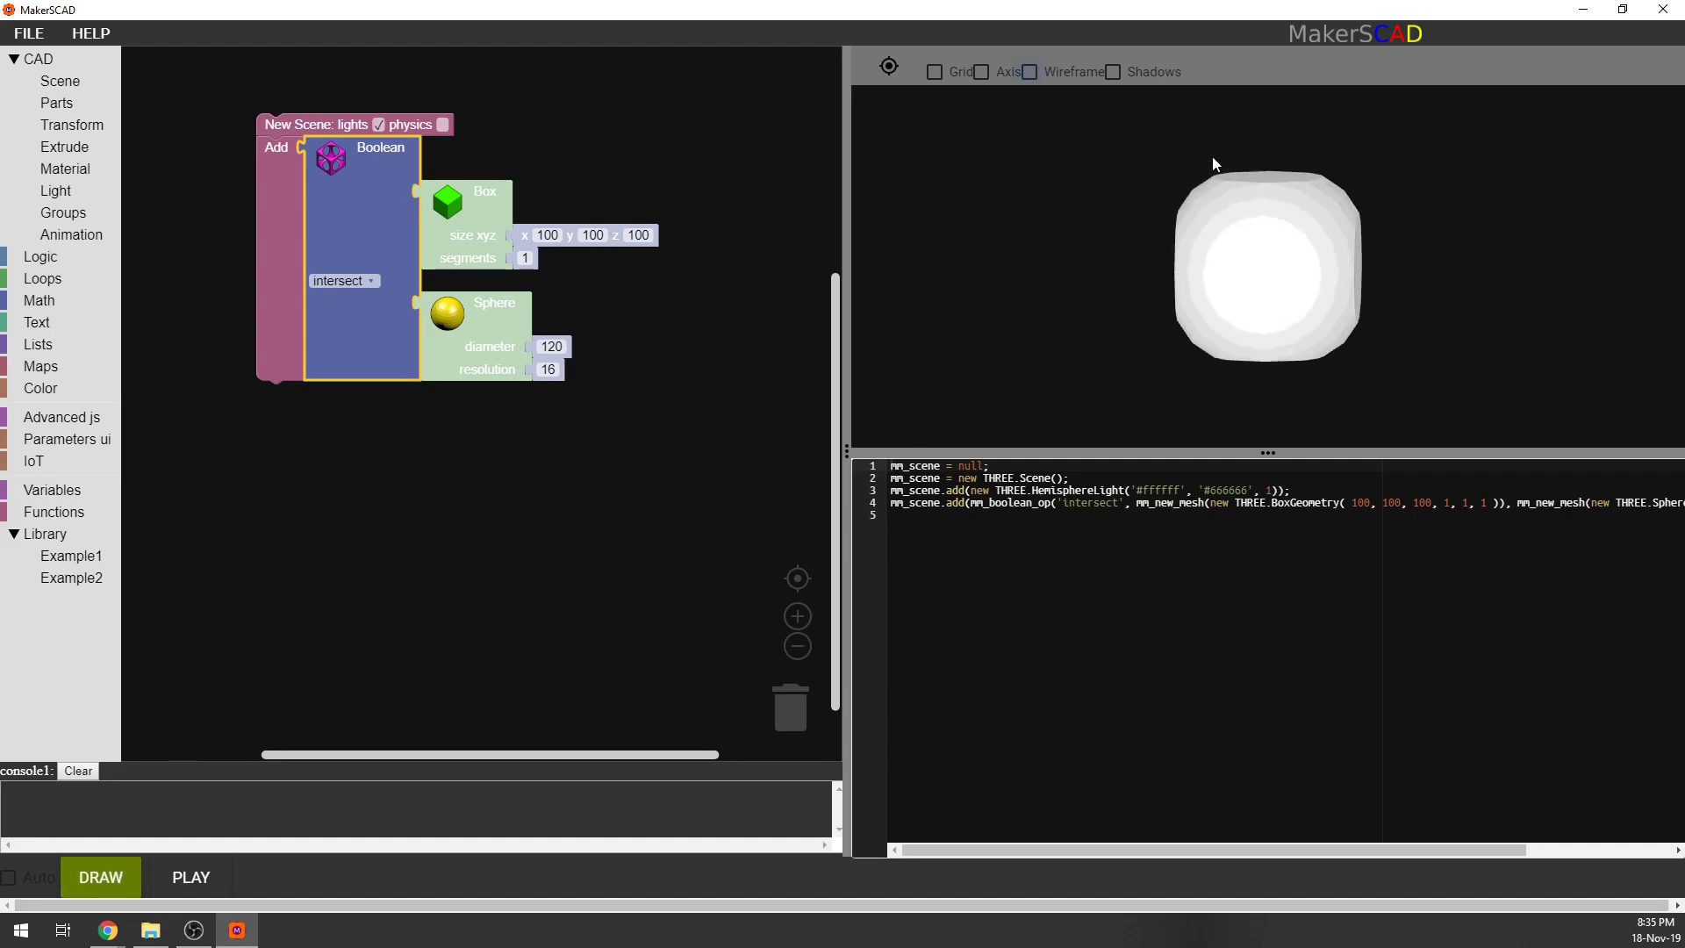
pyautogui.moveTo(1215, 164)
pyautogui.mouseDown()
pyautogui.moveTo(1012, 155)
pyautogui.moveTo(1024, 196)
pyautogui.moveTo(1094, 234)
pyautogui.moveTo(1214, 120)
pyautogui.moveTo(1351, 211)
pyautogui.moveTo(1273, 147)
pyautogui.moveTo(1136, 210)
pyautogui.moveTo(1272, 165)
pyautogui.moveTo(1204, 181)
pyautogui.mouseUp()
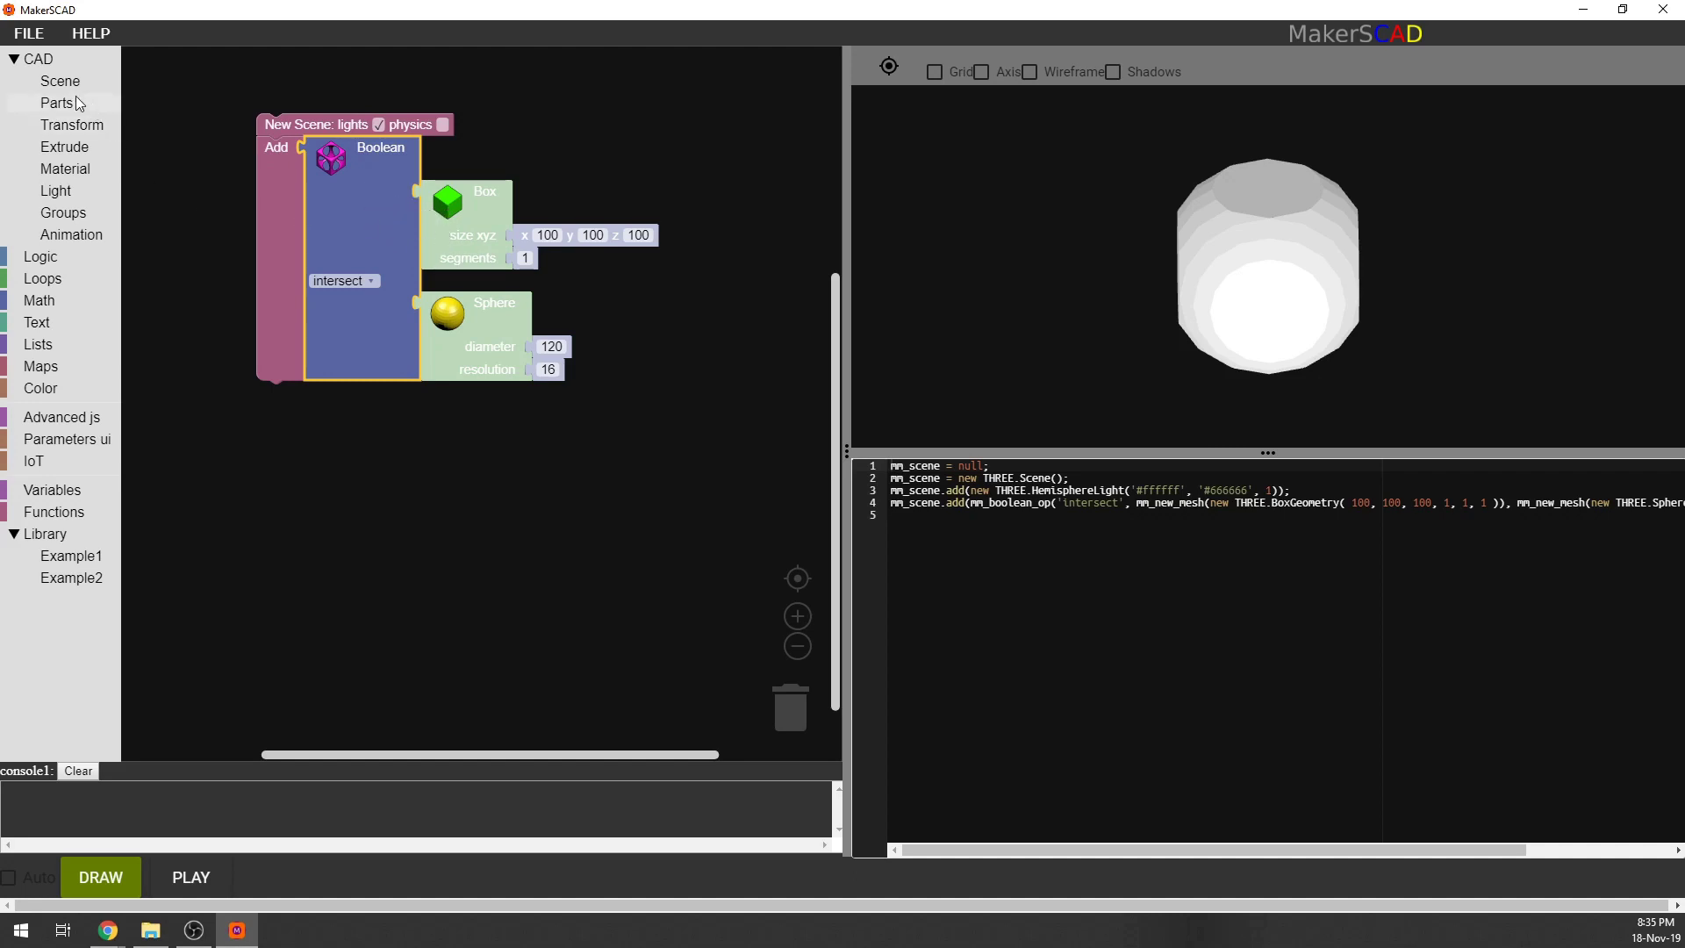
# Put a new Box part in the Boolean block's first input and set its size to x 40, y 15, z 4.
pyautogui.click(63, 107)
pyautogui.moveTo(185, 346); pyautogui.dragTo(475, 204)
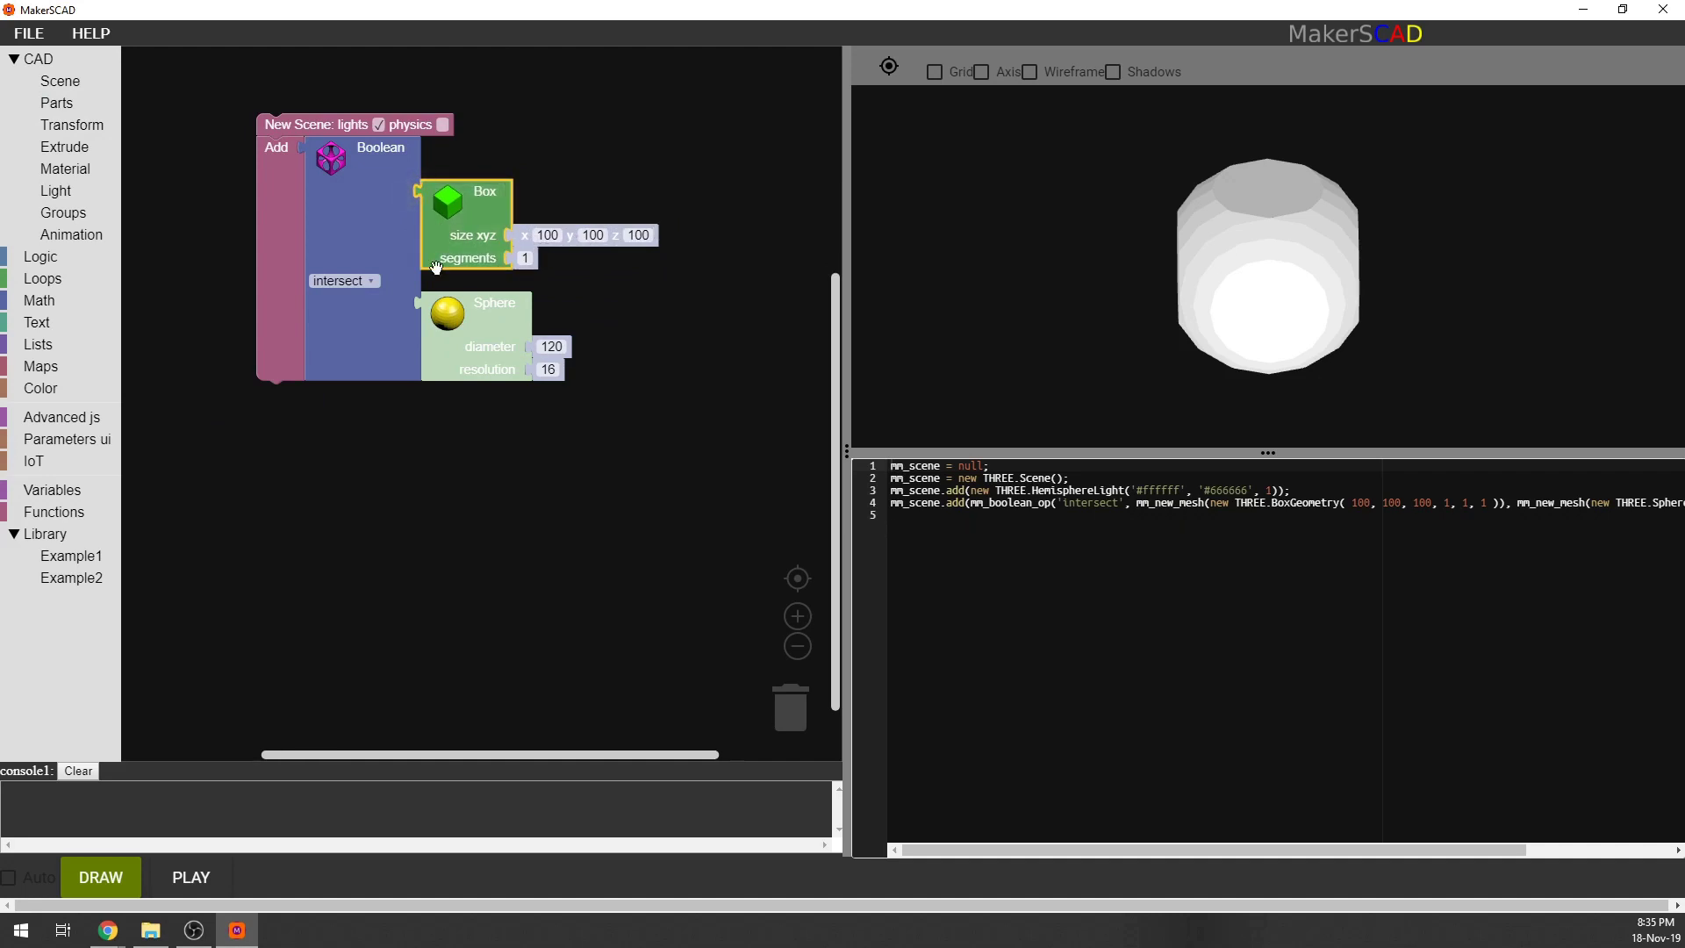
pyautogui.click(550, 235)
pyautogui.write('40')
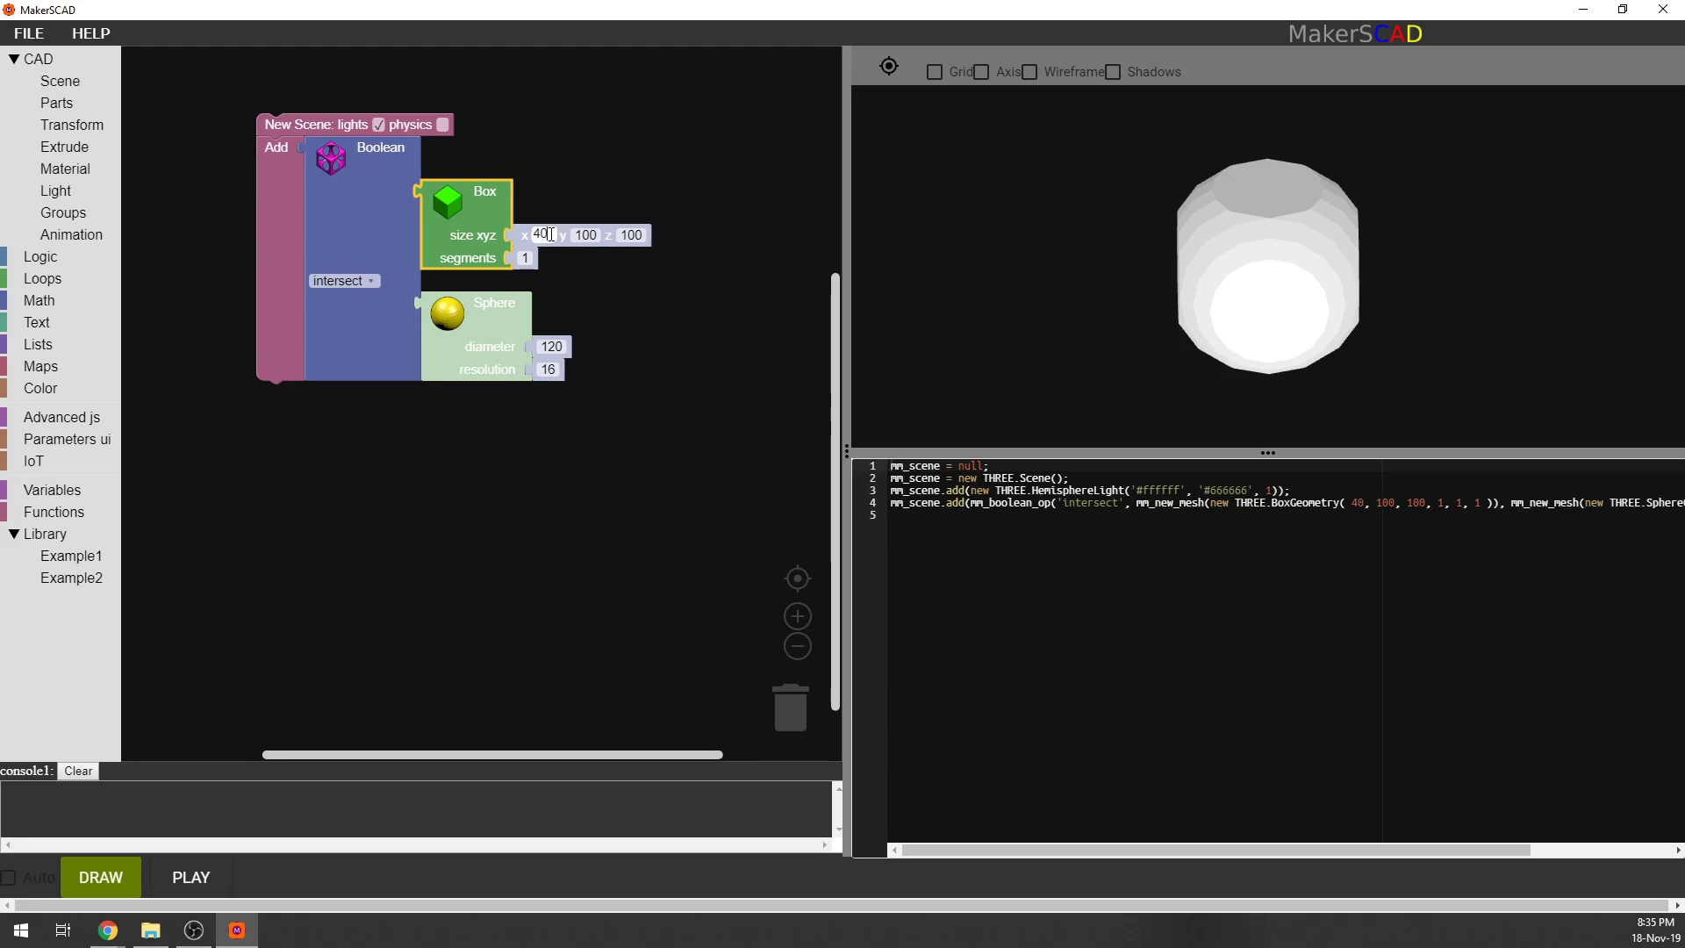
pyautogui.click(586, 235)
pyautogui.write('15')
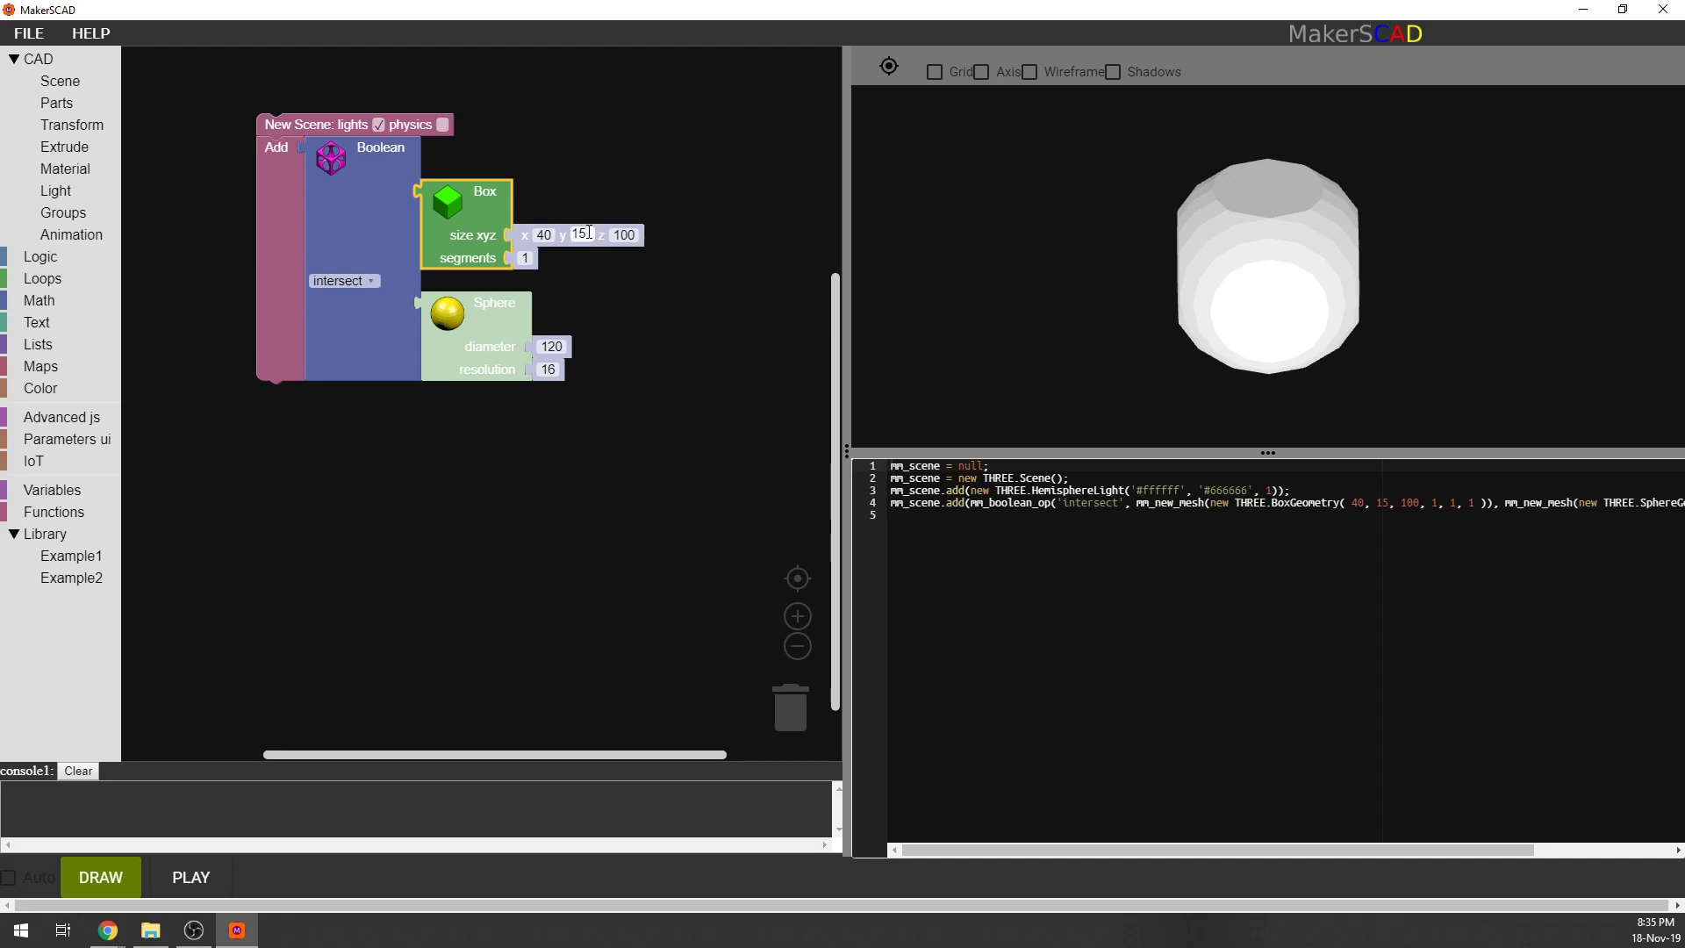
pyautogui.click(632, 235)
pyautogui.write('4')
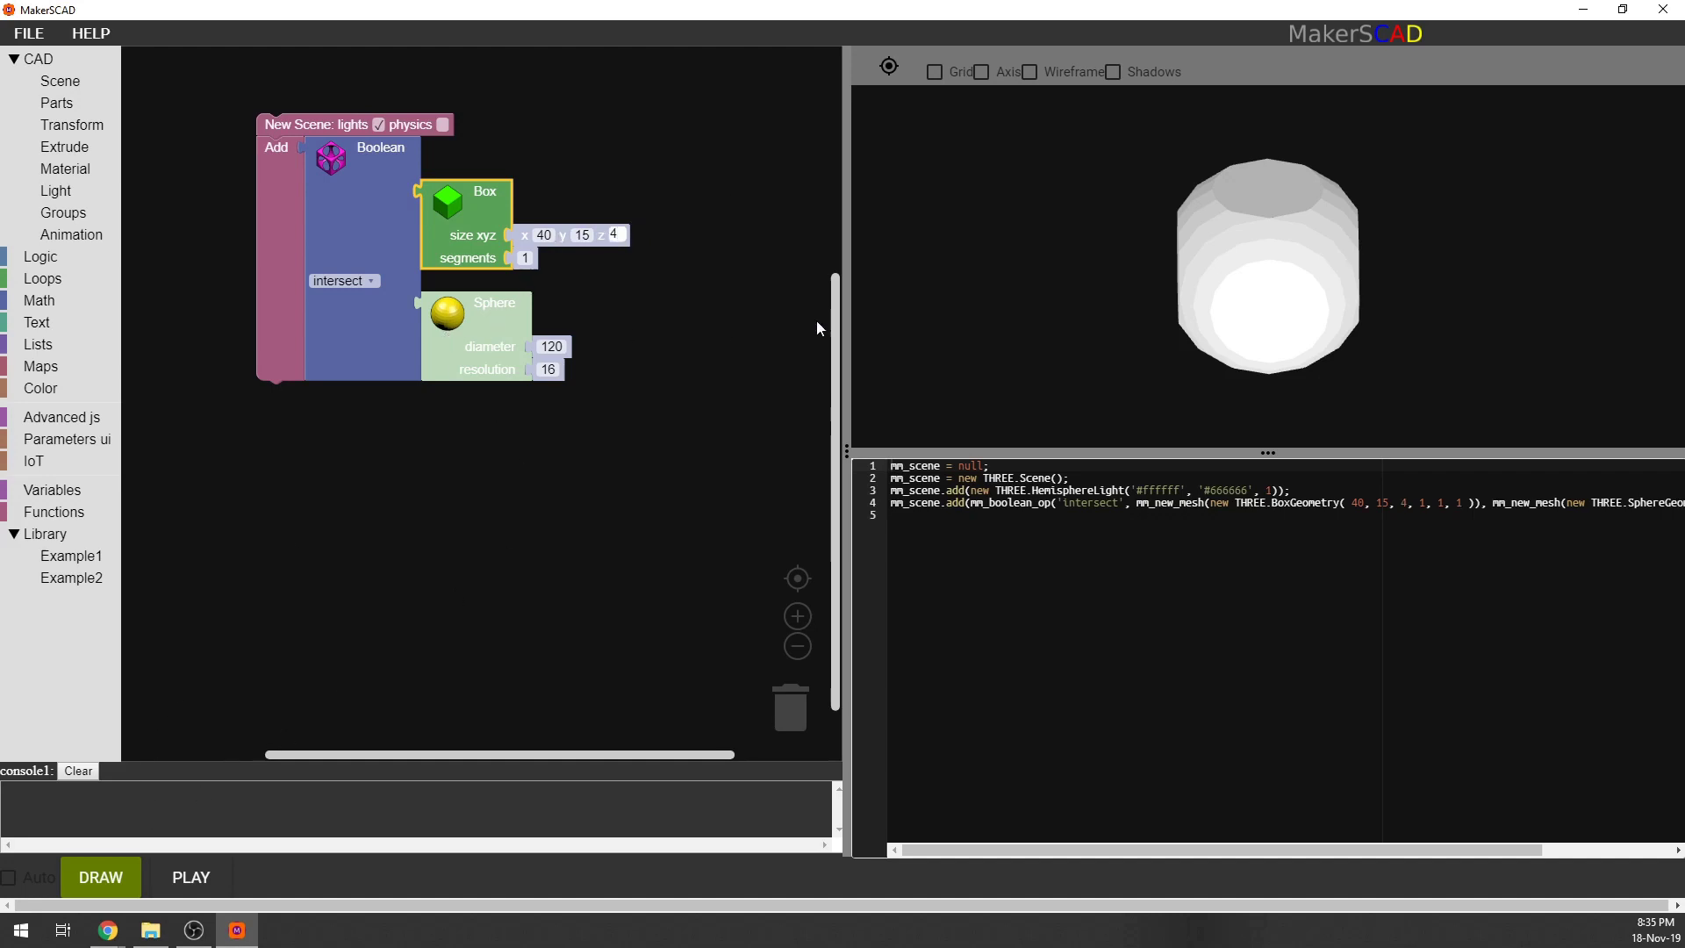
# Remove the Boolean block, keep its 40 x 15 x 4 box directly in the Add block and draw the model.
pyautogui.click(371, 280)
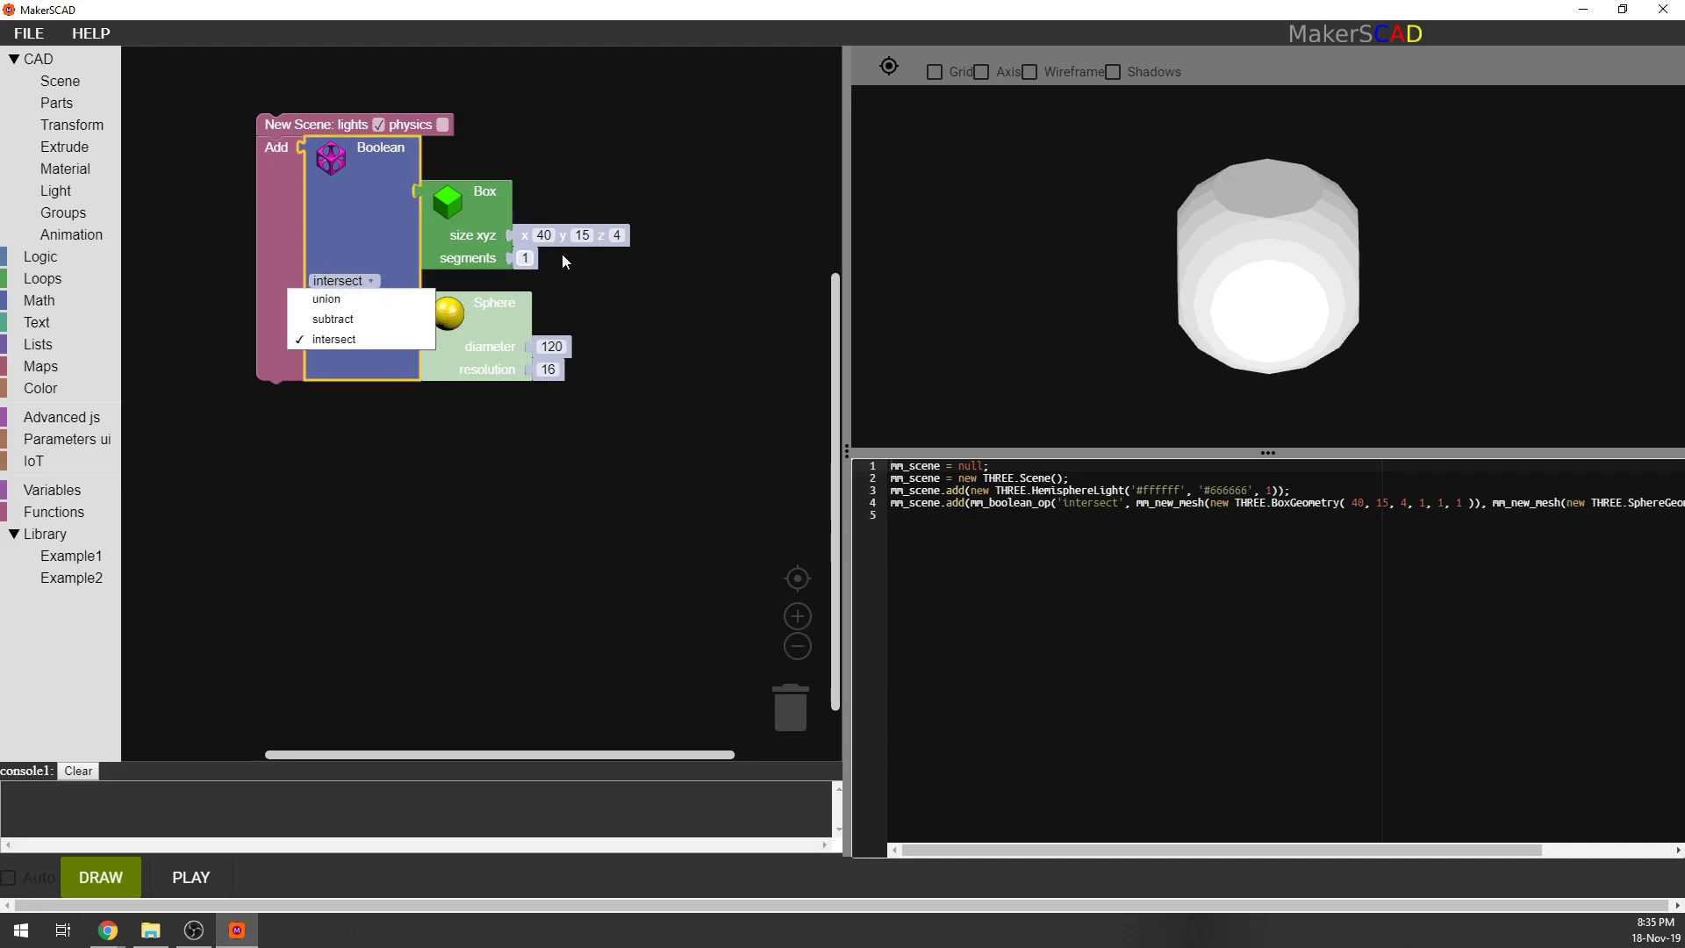
pyautogui.click(410, 330)
pyautogui.moveTo(463, 230); pyautogui.dragTo(790, 718)
pyautogui.click(365, 227)
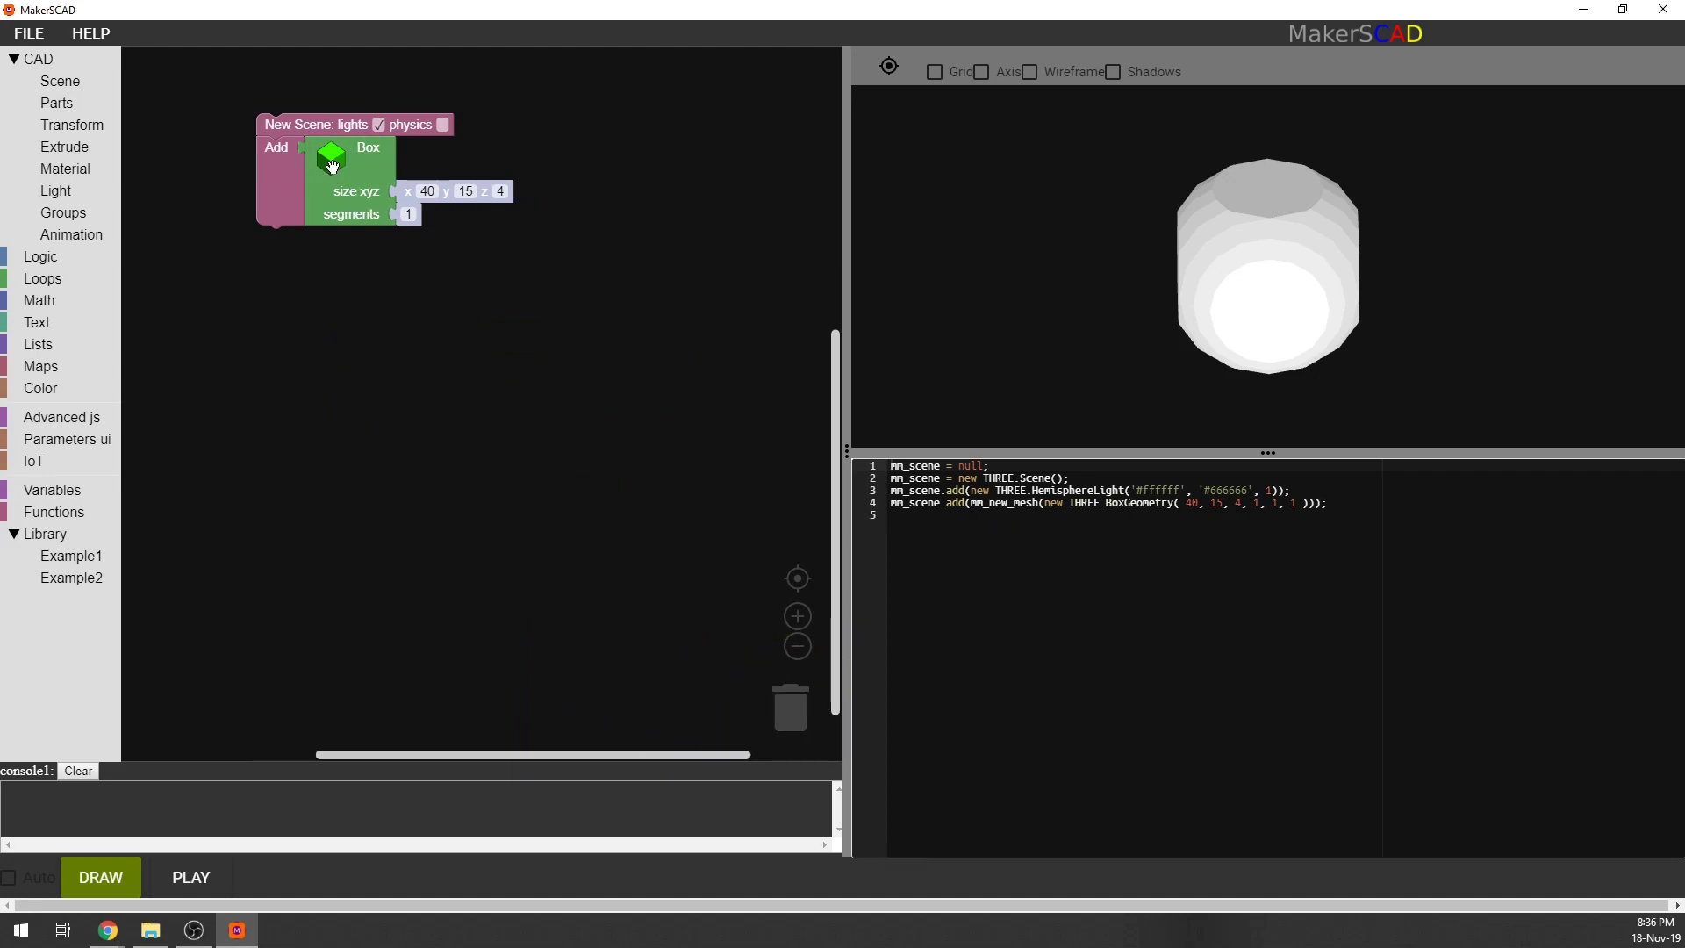
pyautogui.click(109, 880)
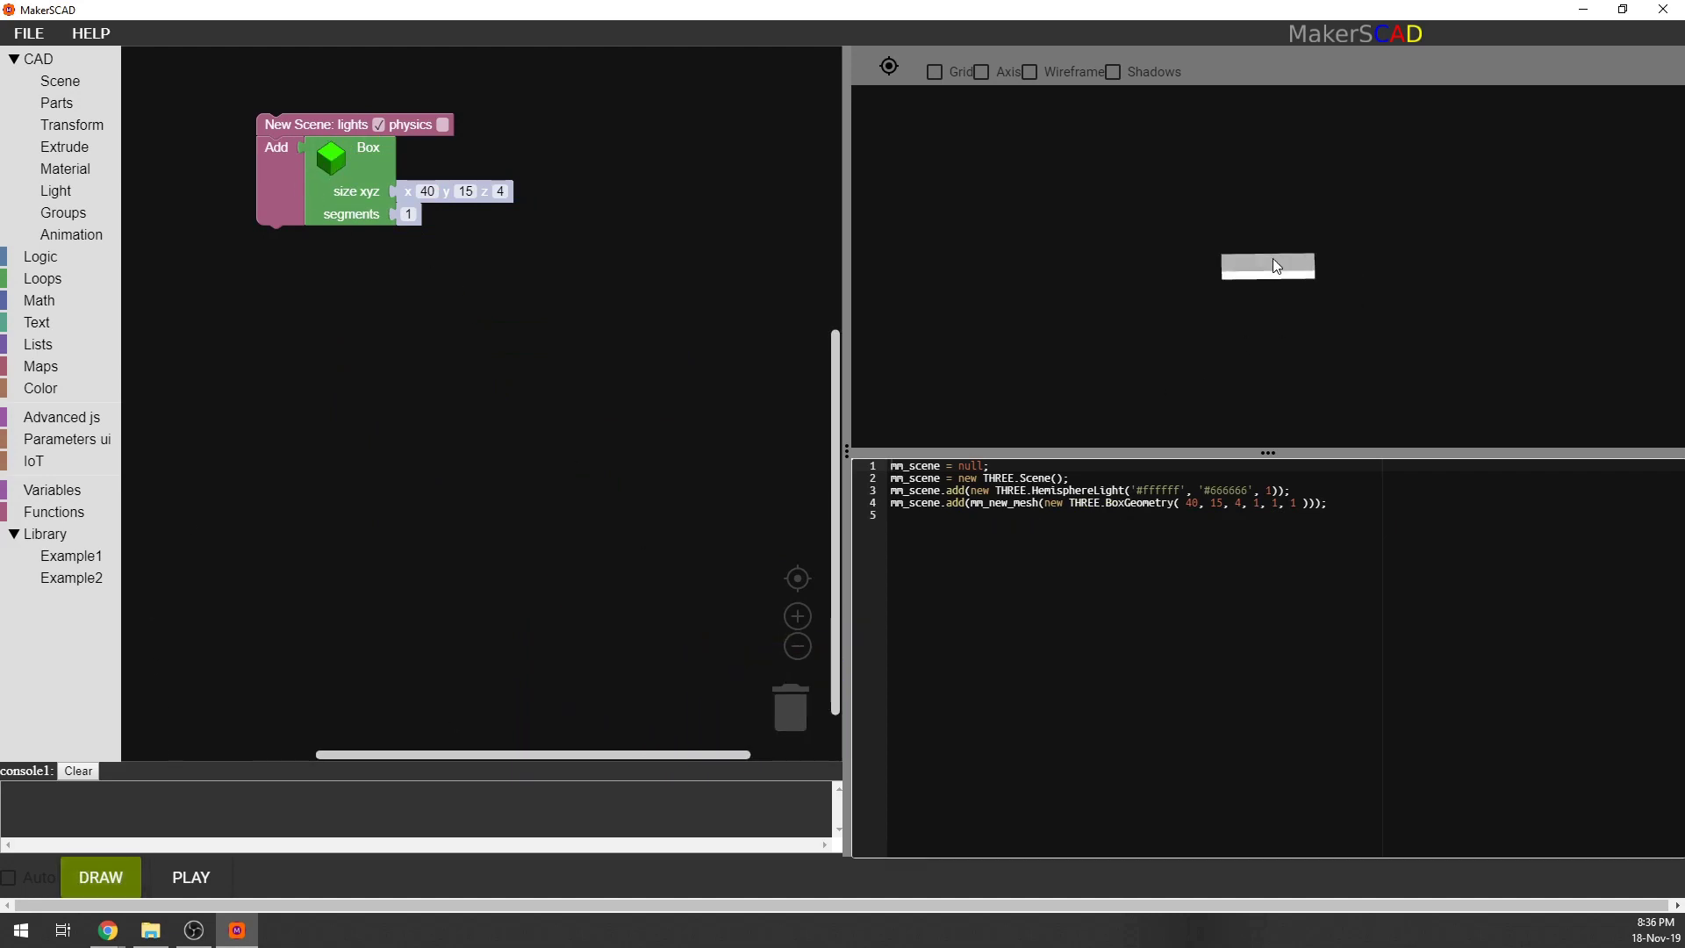
pyautogui.moveTo(1276, 265); pyautogui.dragTo(1139, 304)
pyautogui.moveTo(1245, 253); pyautogui.dragTo(1183, 254)
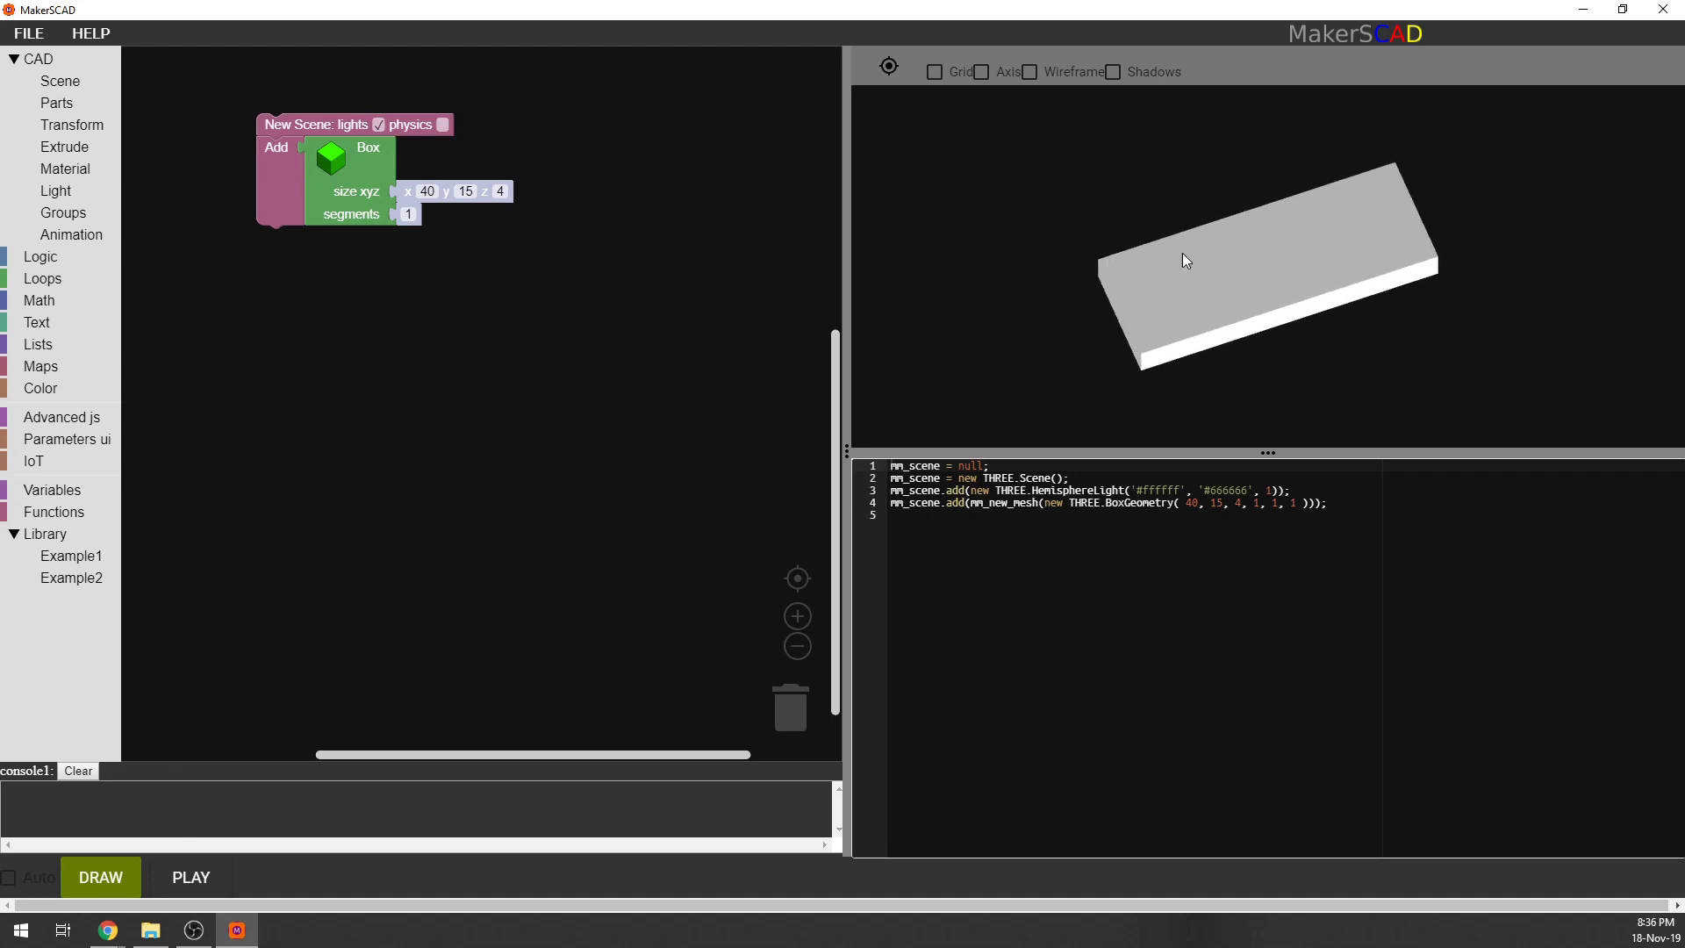
# Turn on the grid in the 3D view under the box.
pyautogui.click(934, 72)
pyautogui.moveTo(1014, 124); pyautogui.dragTo(1214, 261)
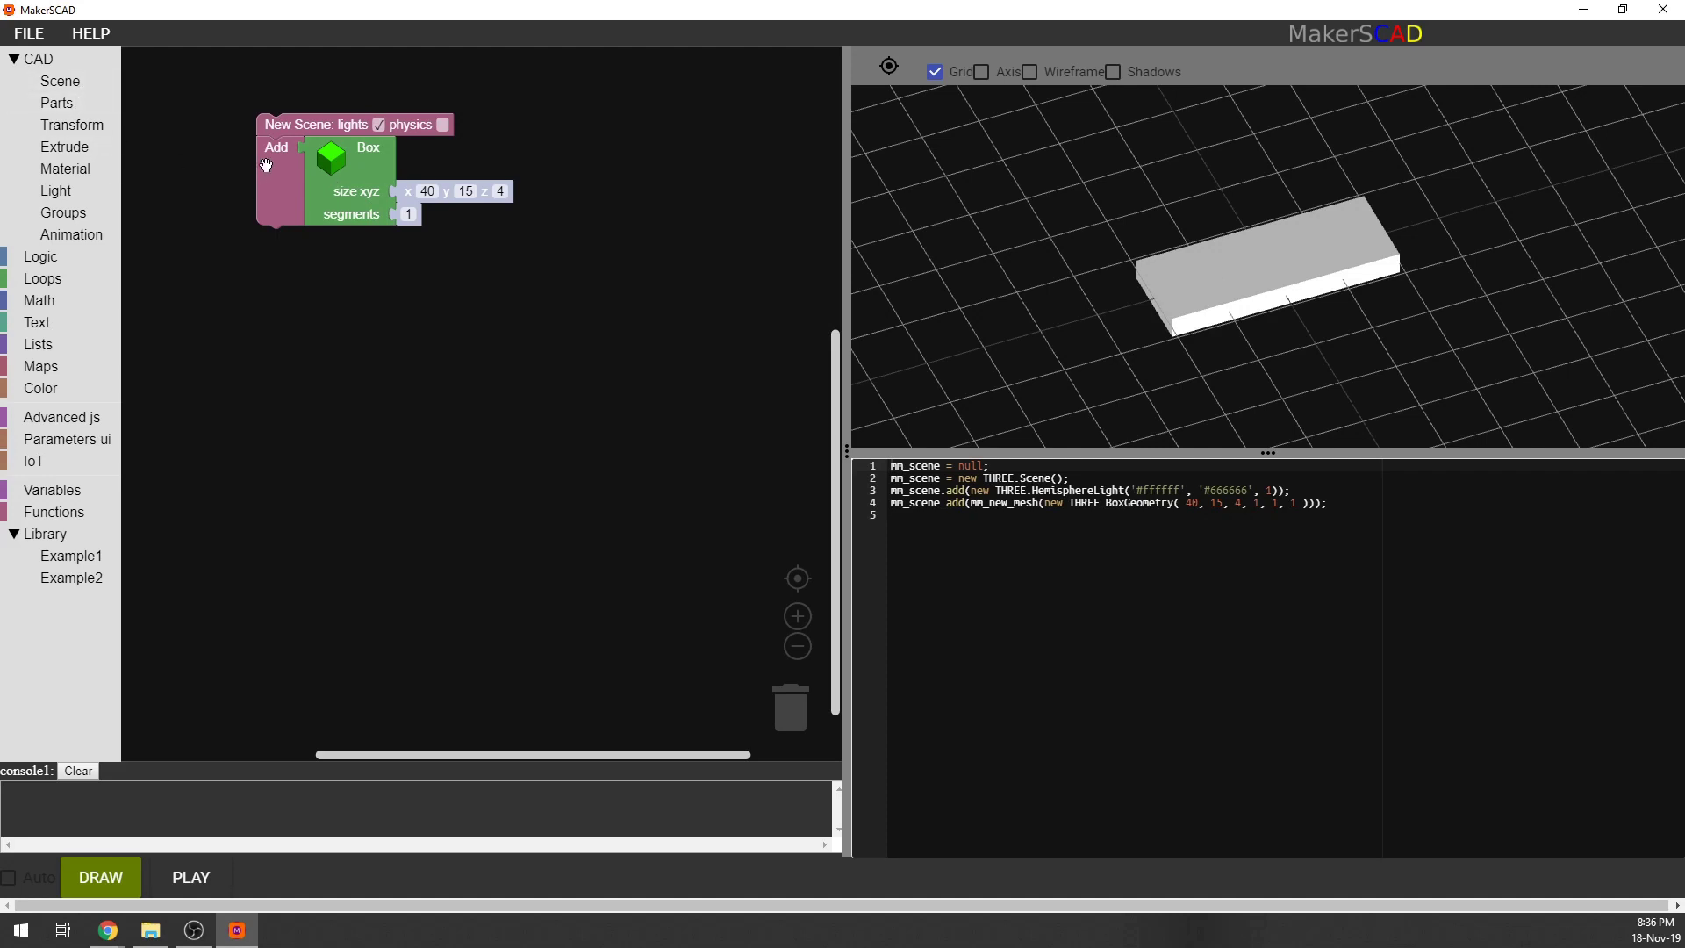
pyautogui.click(345, 177)
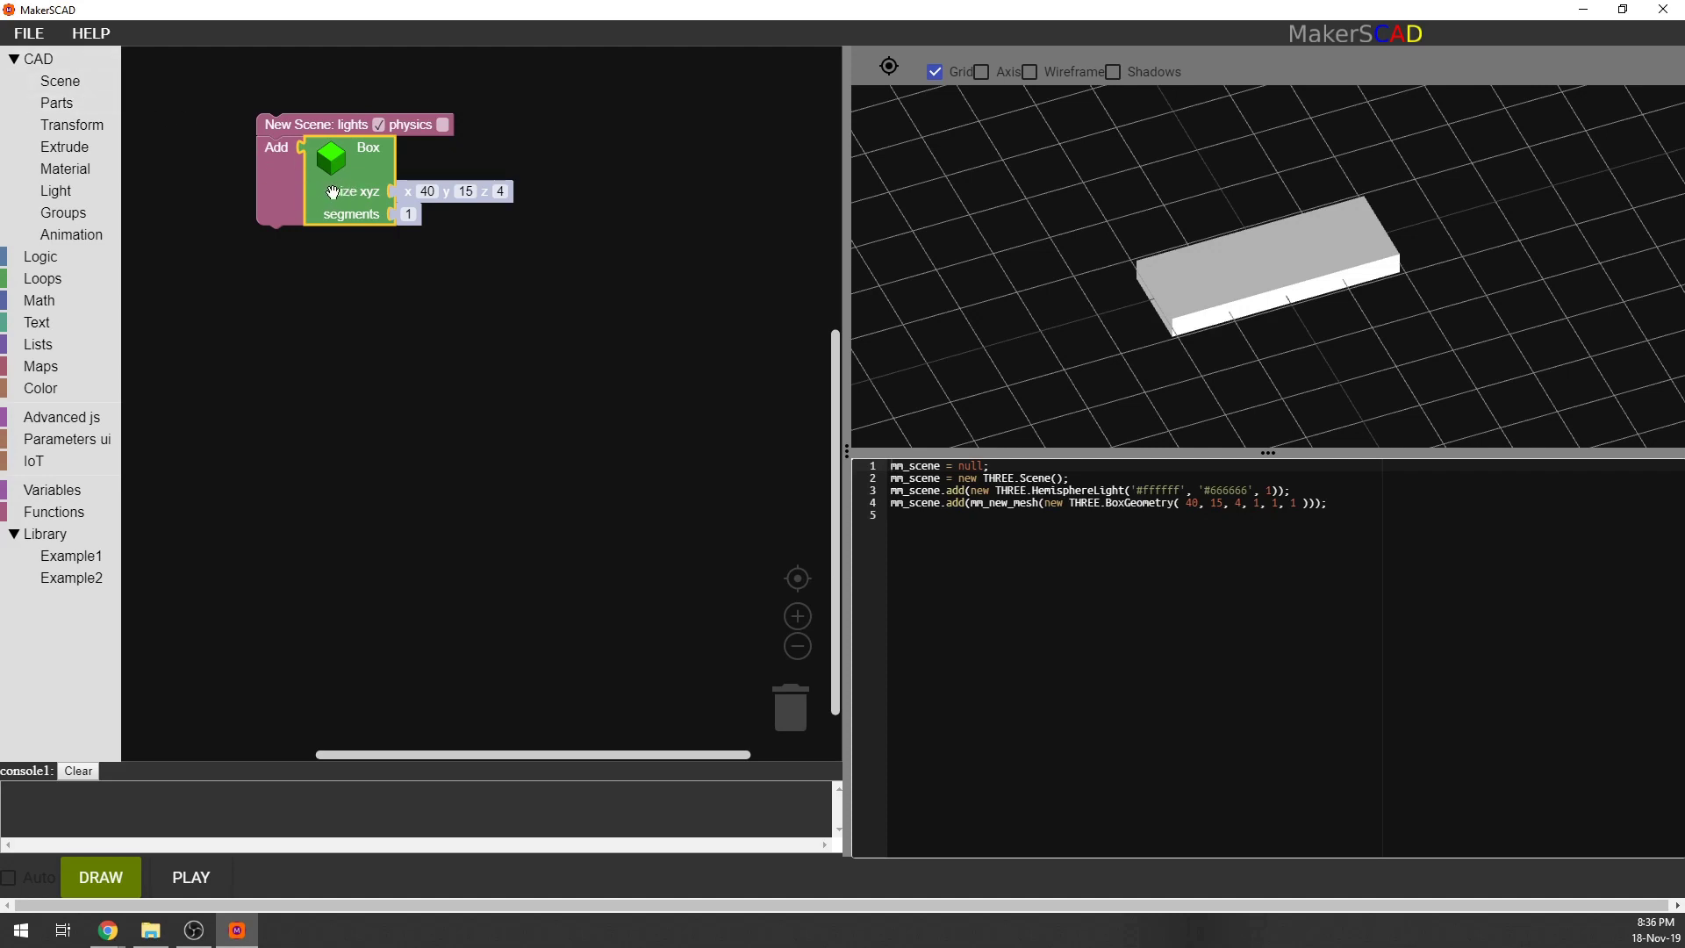
# Attach a second Add block below the first one and put a Cylinder part in it.
pyautogui.click(67, 82)
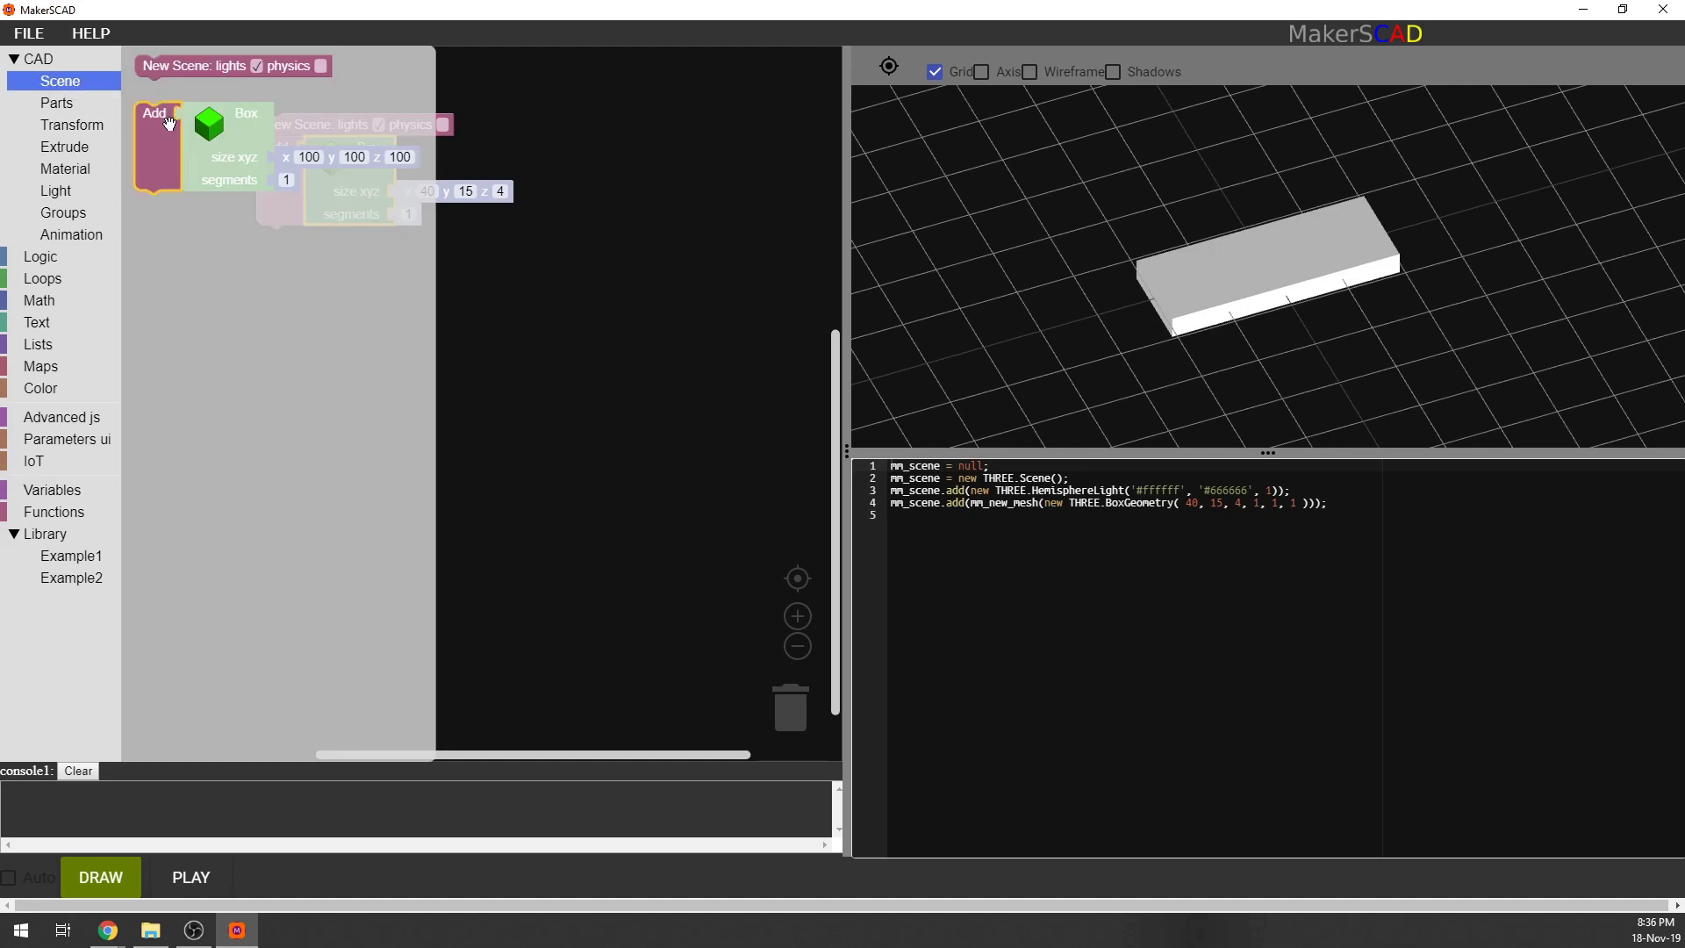
pyautogui.moveTo(140, 177); pyautogui.dragTo(258, 303)
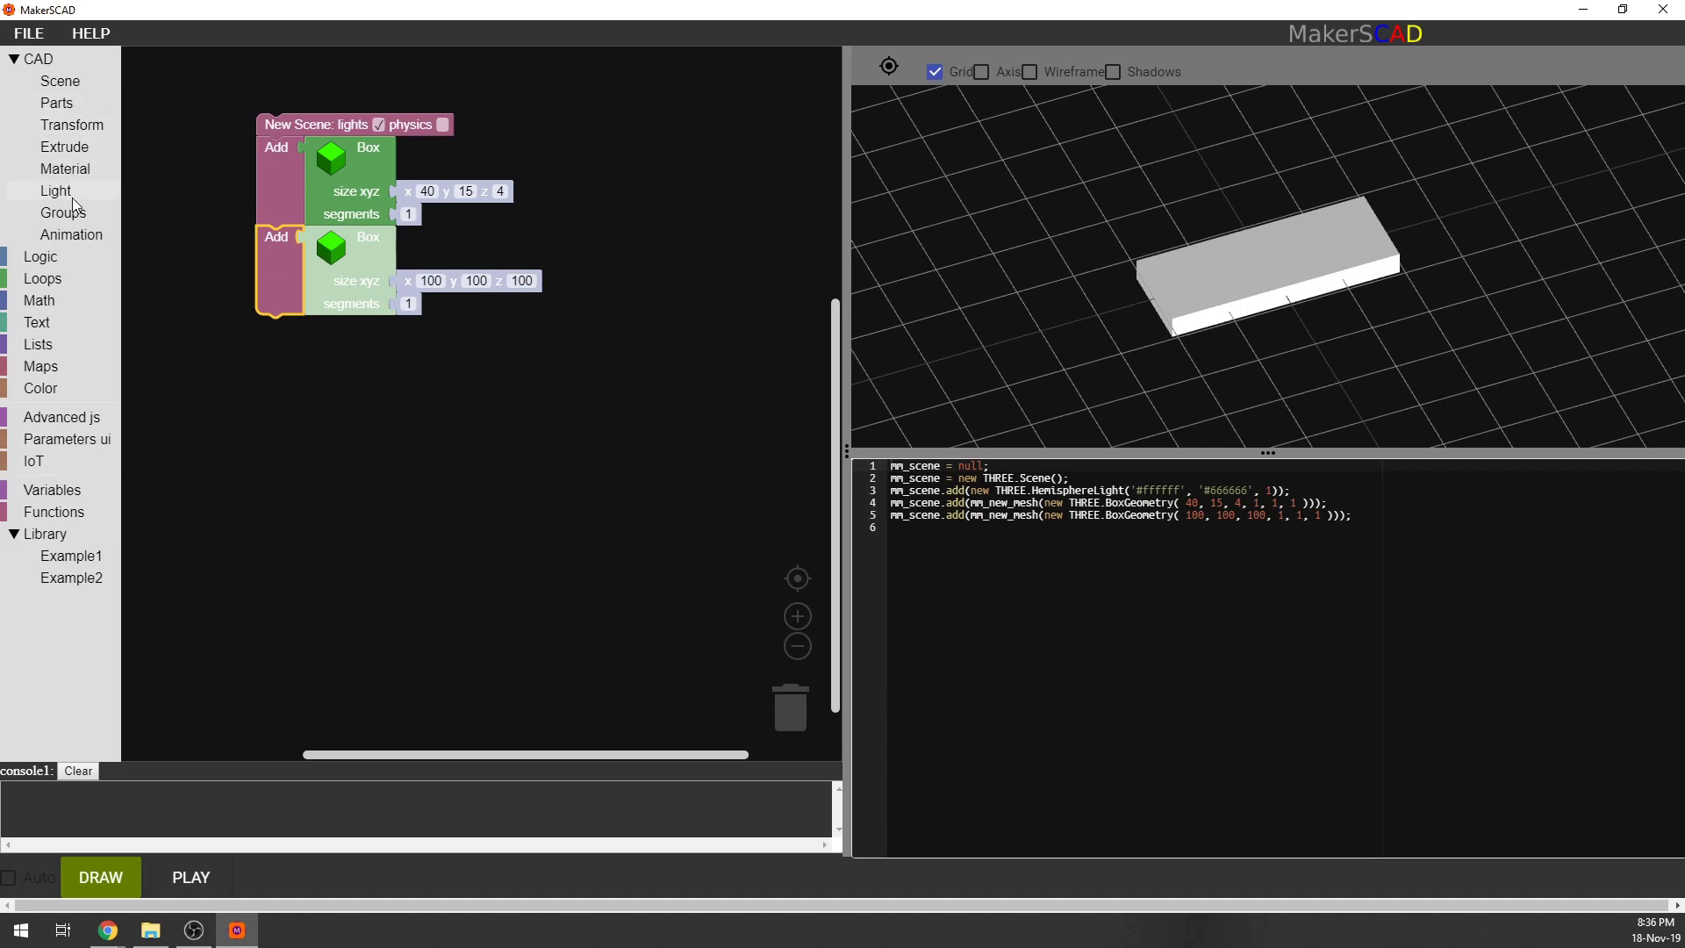
pyautogui.click(66, 103)
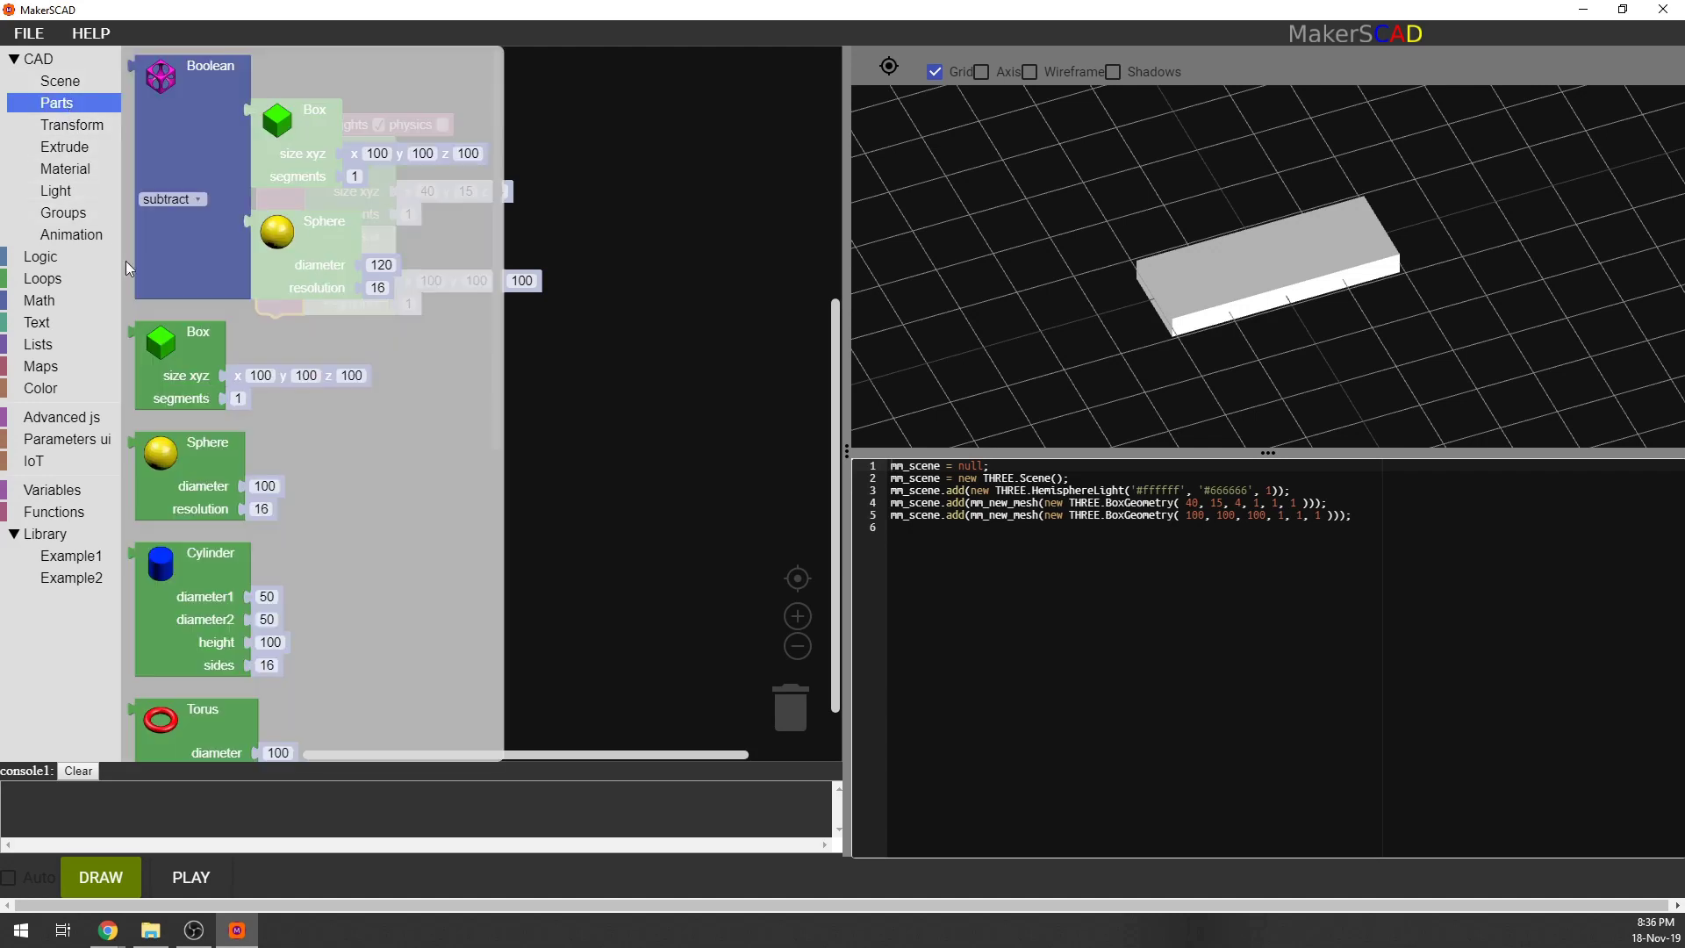
pyautogui.click(189, 572)
pyautogui.moveTo(196, 575); pyautogui.dragTo(368, 260)
# Set the cylinder's diameter1 and diameter2 to 4 and its height to 10, and draw the model.
pyautogui.click(432, 281)
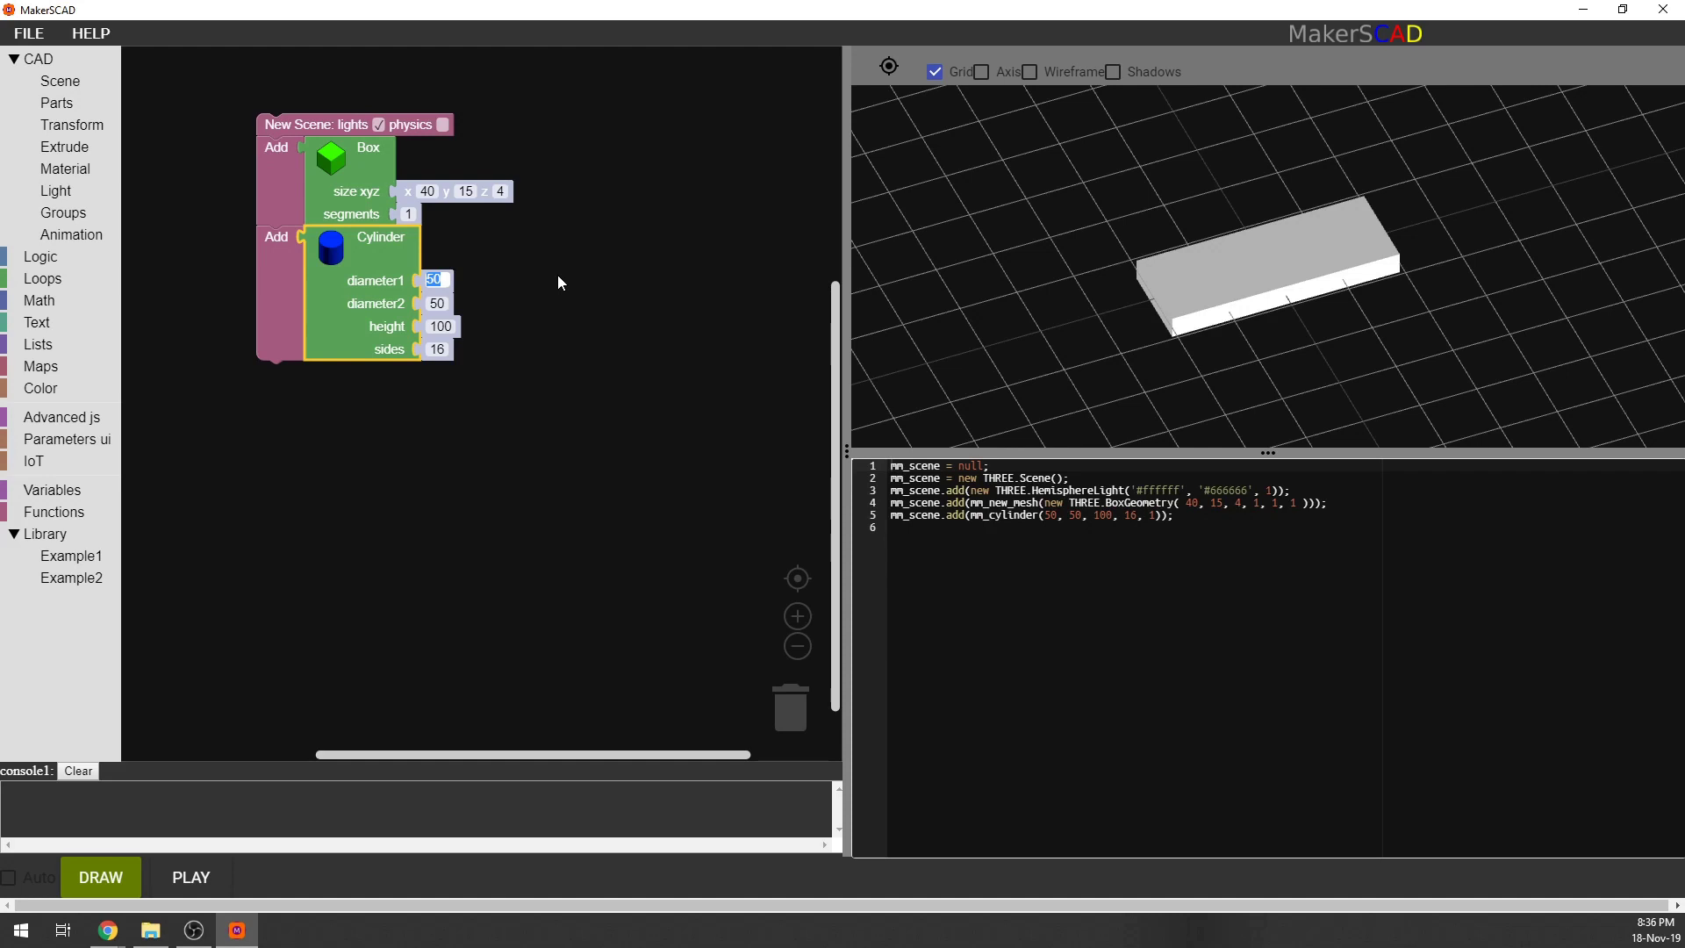
pyautogui.write('4')
pyautogui.press('Tab')
pyautogui.write('4')
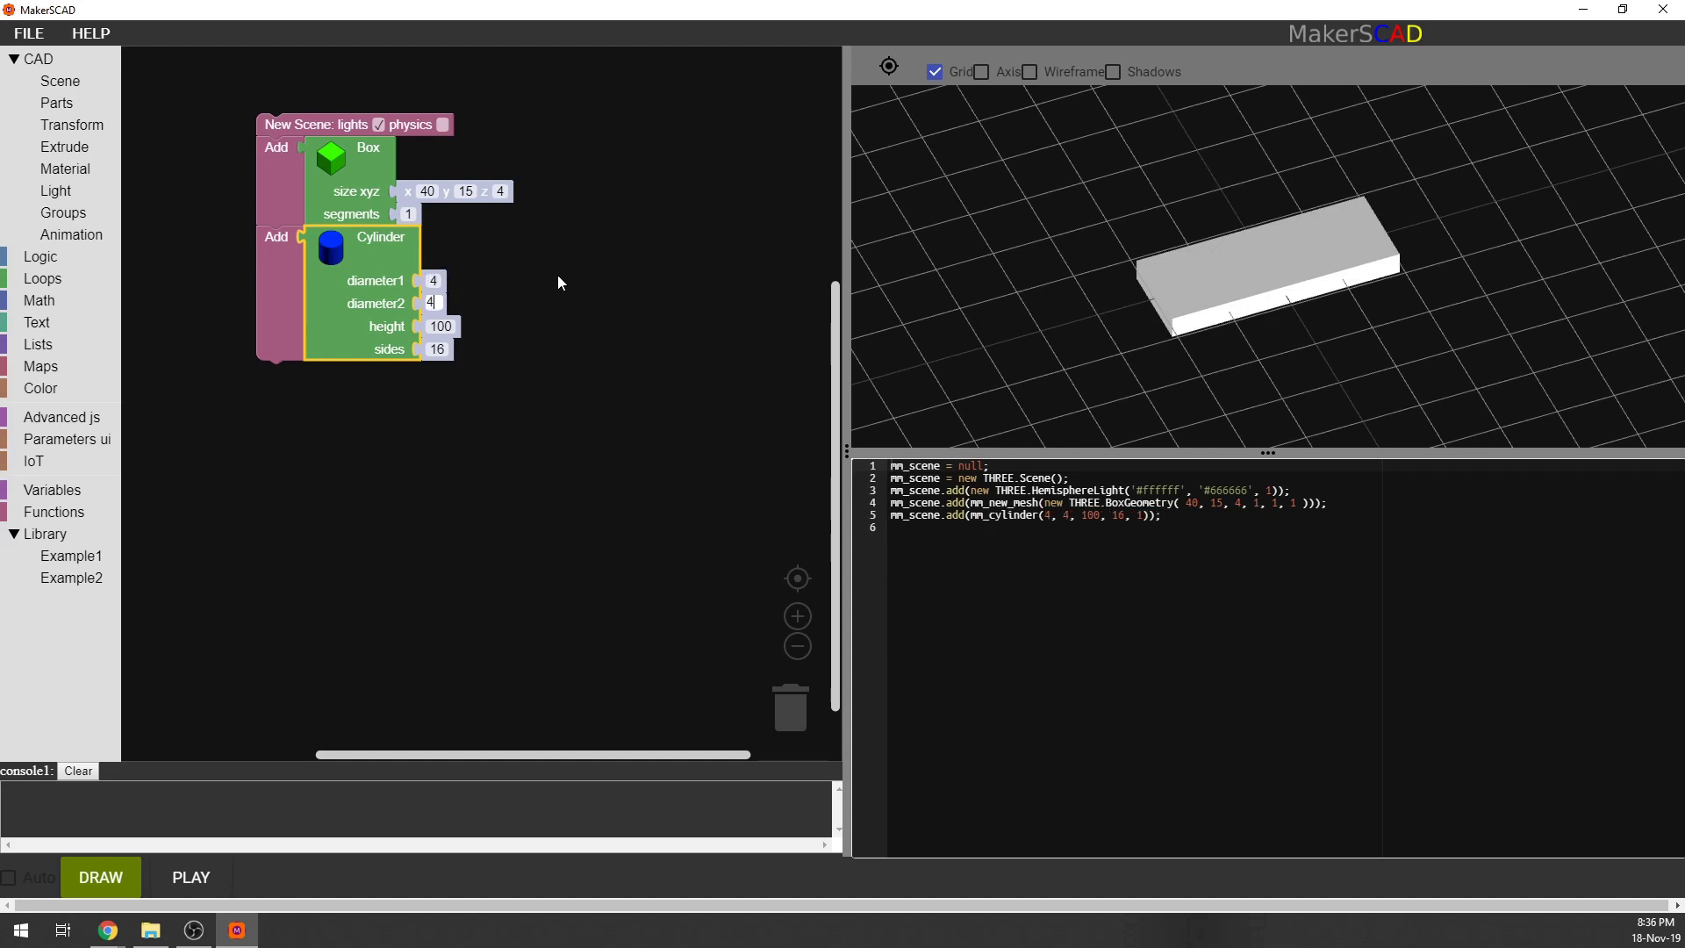
pyautogui.click(451, 328)
pyautogui.write('10')
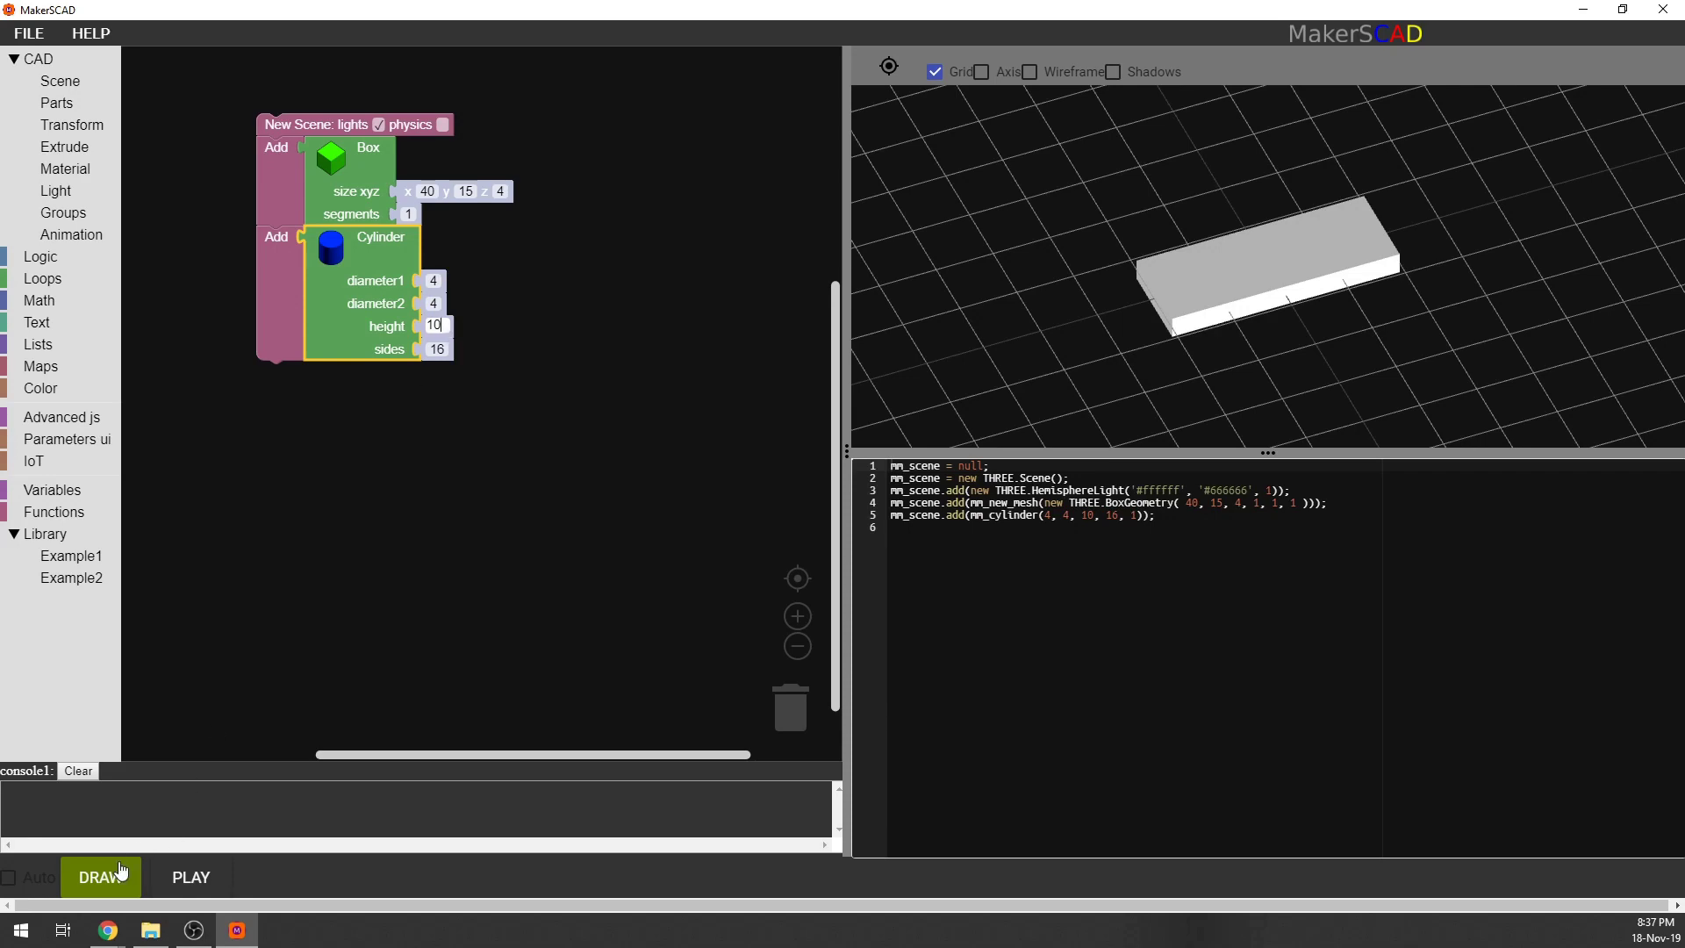
pyautogui.click(121, 870)
pyautogui.moveTo(1354, 374)
pyautogui.mouseDown()
pyautogui.moveTo(1345, 307)
pyautogui.moveTo(1327, 400)
pyautogui.mouseUp()
pyautogui.scroll(10, 1277, 302)
pyautogui.moveTo(1280, 342); pyautogui.dragTo(1118, 154)
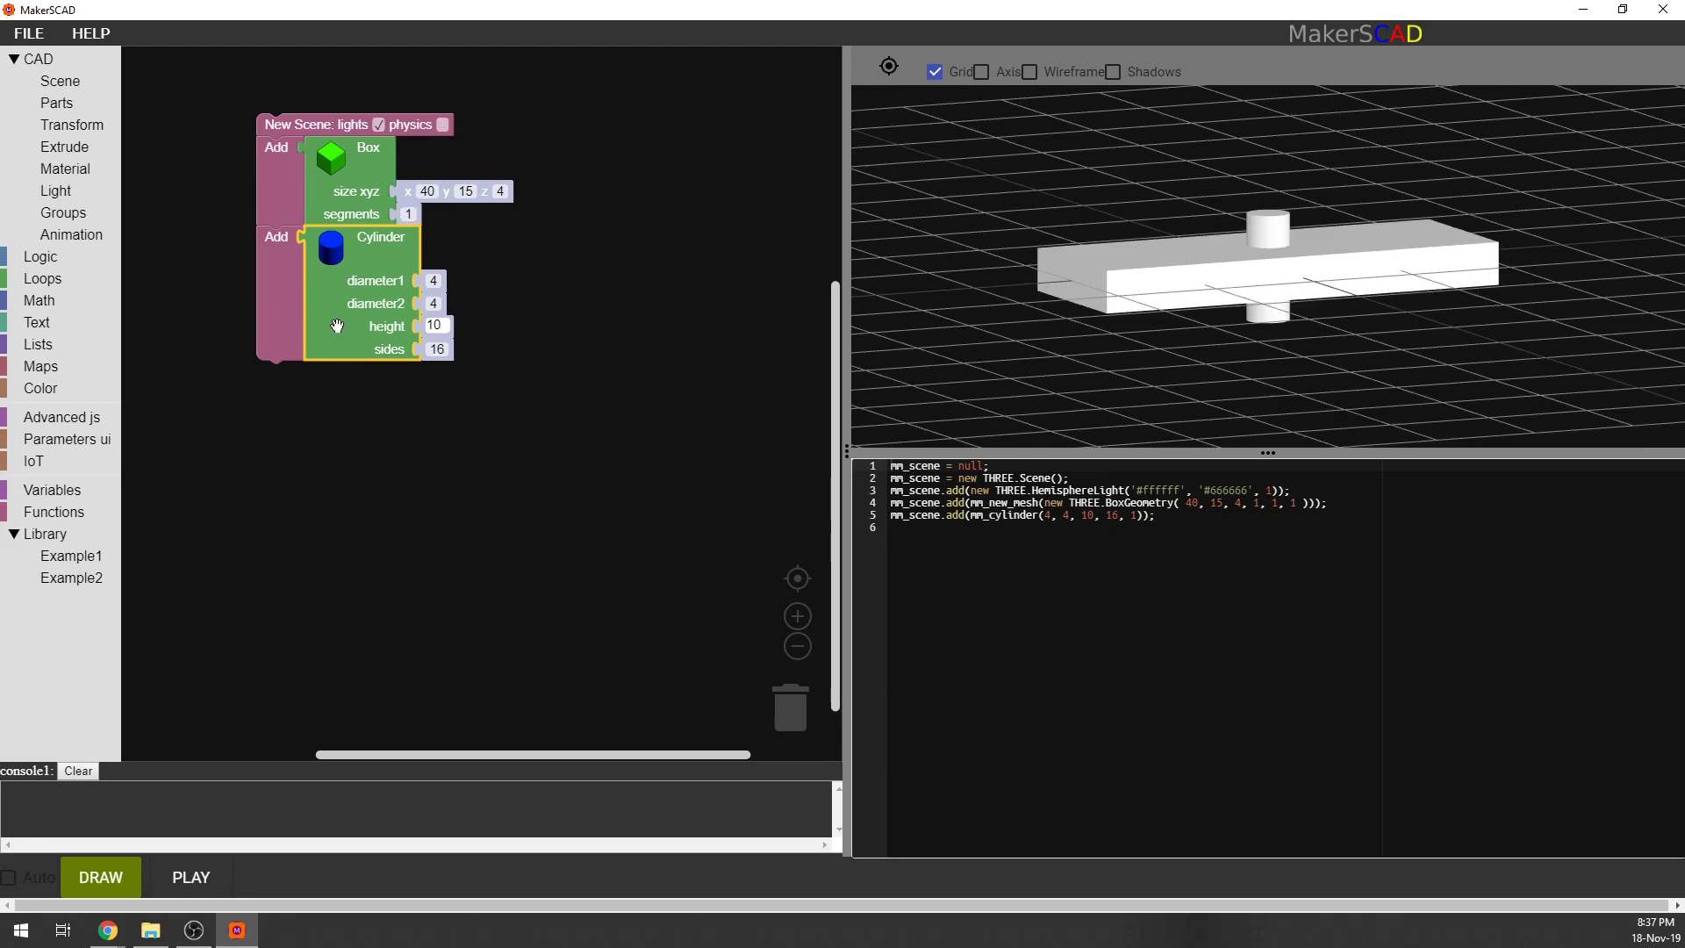
pyautogui.moveTo(1023, 221); pyautogui.dragTo(1062, 235)
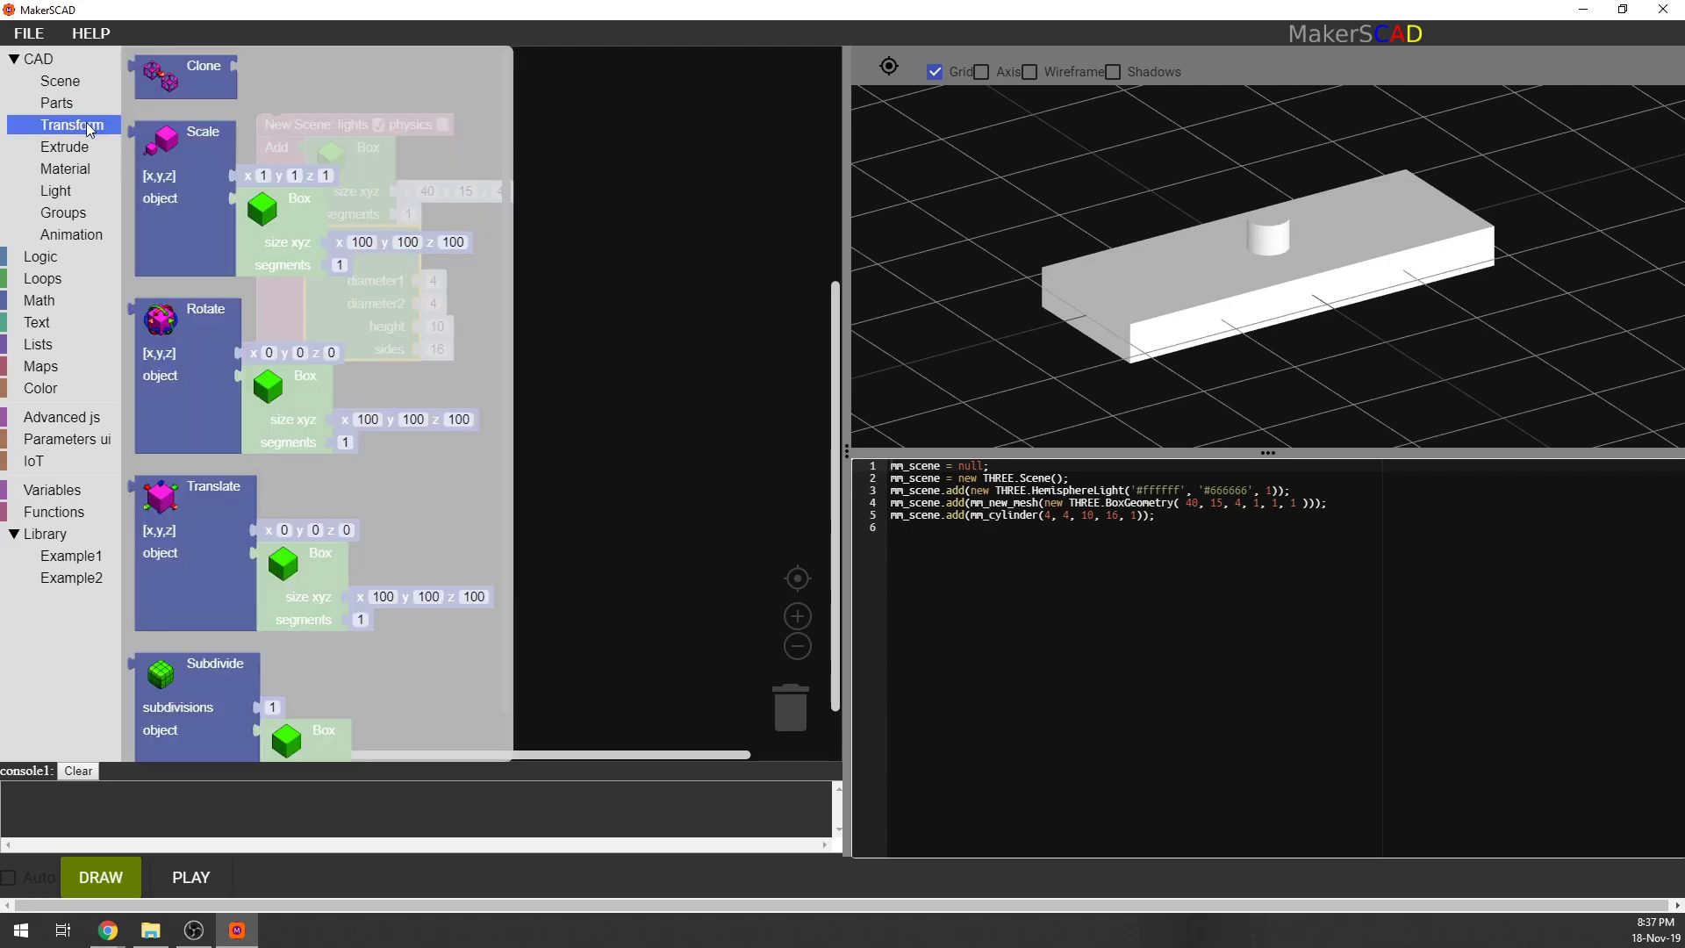
# Place a Translate block in the workspace and replace its inline coordinates with the vertical x, y, z block.
pyautogui.moveTo(185, 557); pyautogui.dragTo(309, 524)
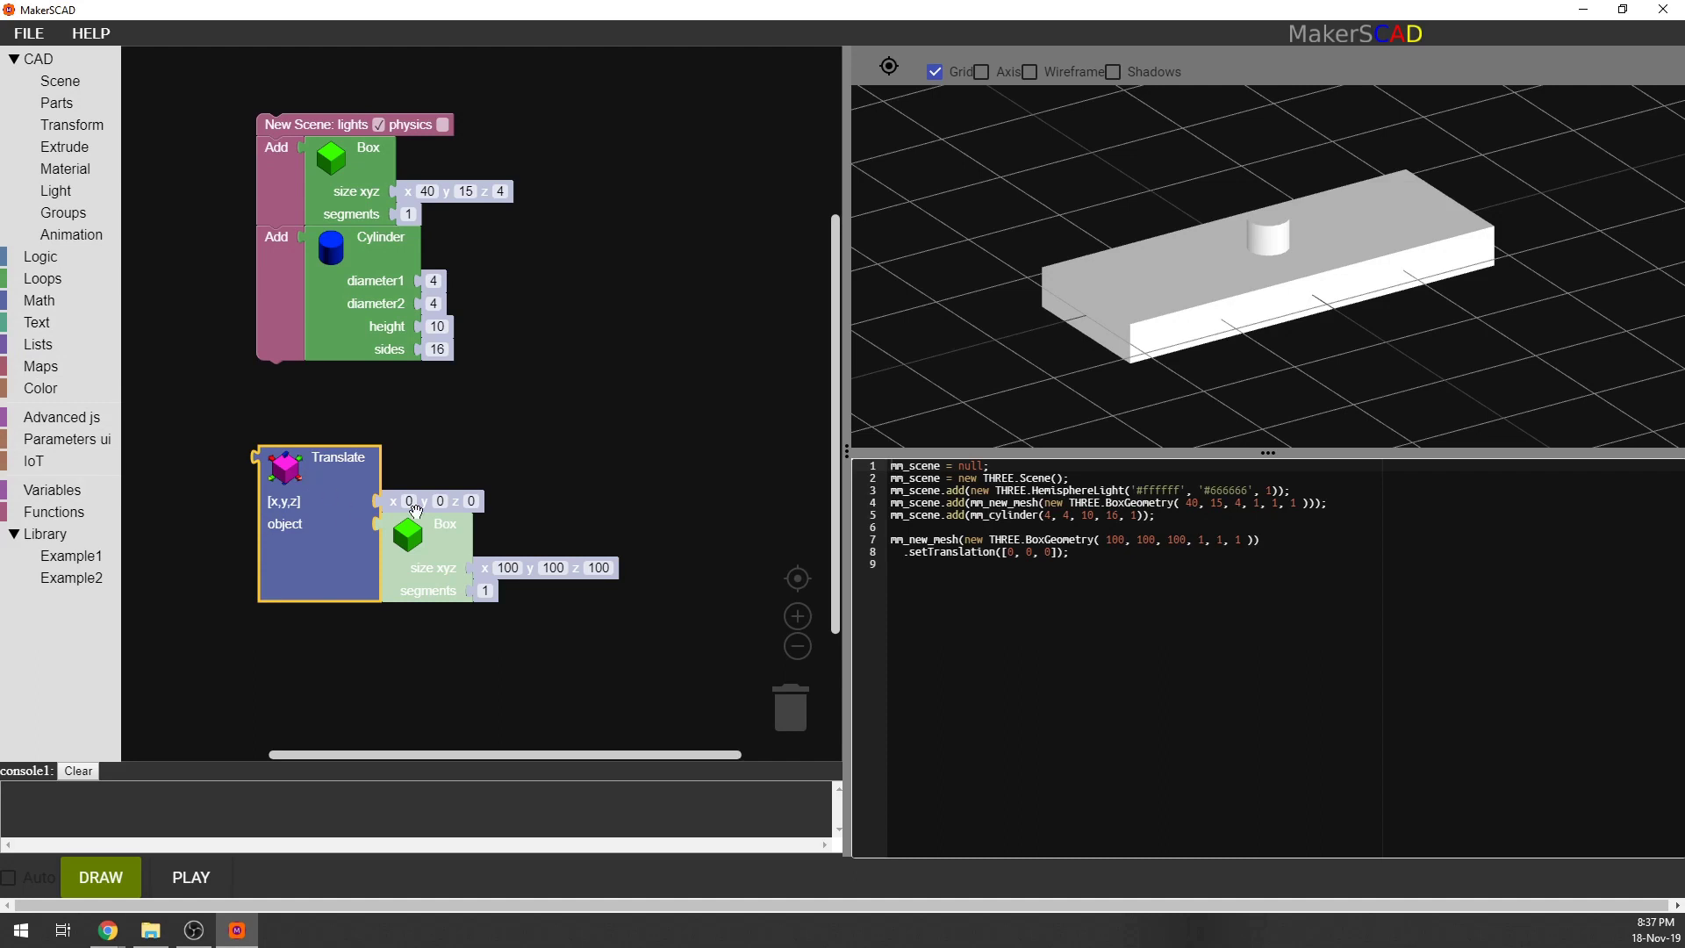
pyautogui.click(54, 341)
pyautogui.moveTo(156, 160); pyautogui.dragTo(391, 526)
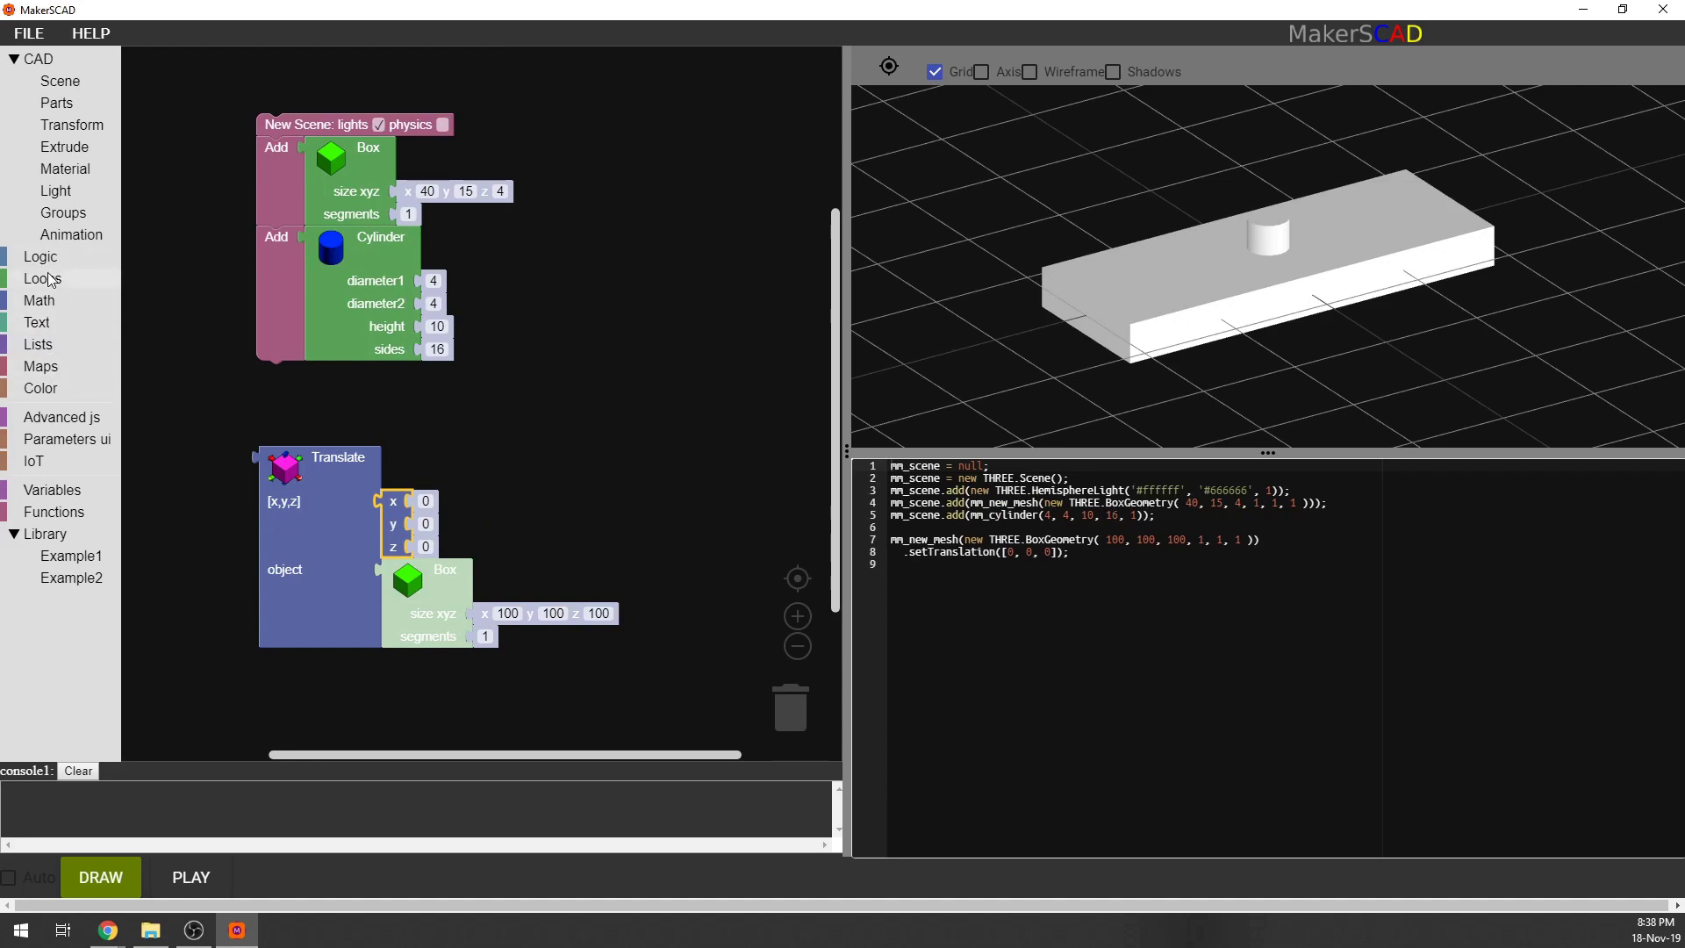
pyautogui.click(61, 347)
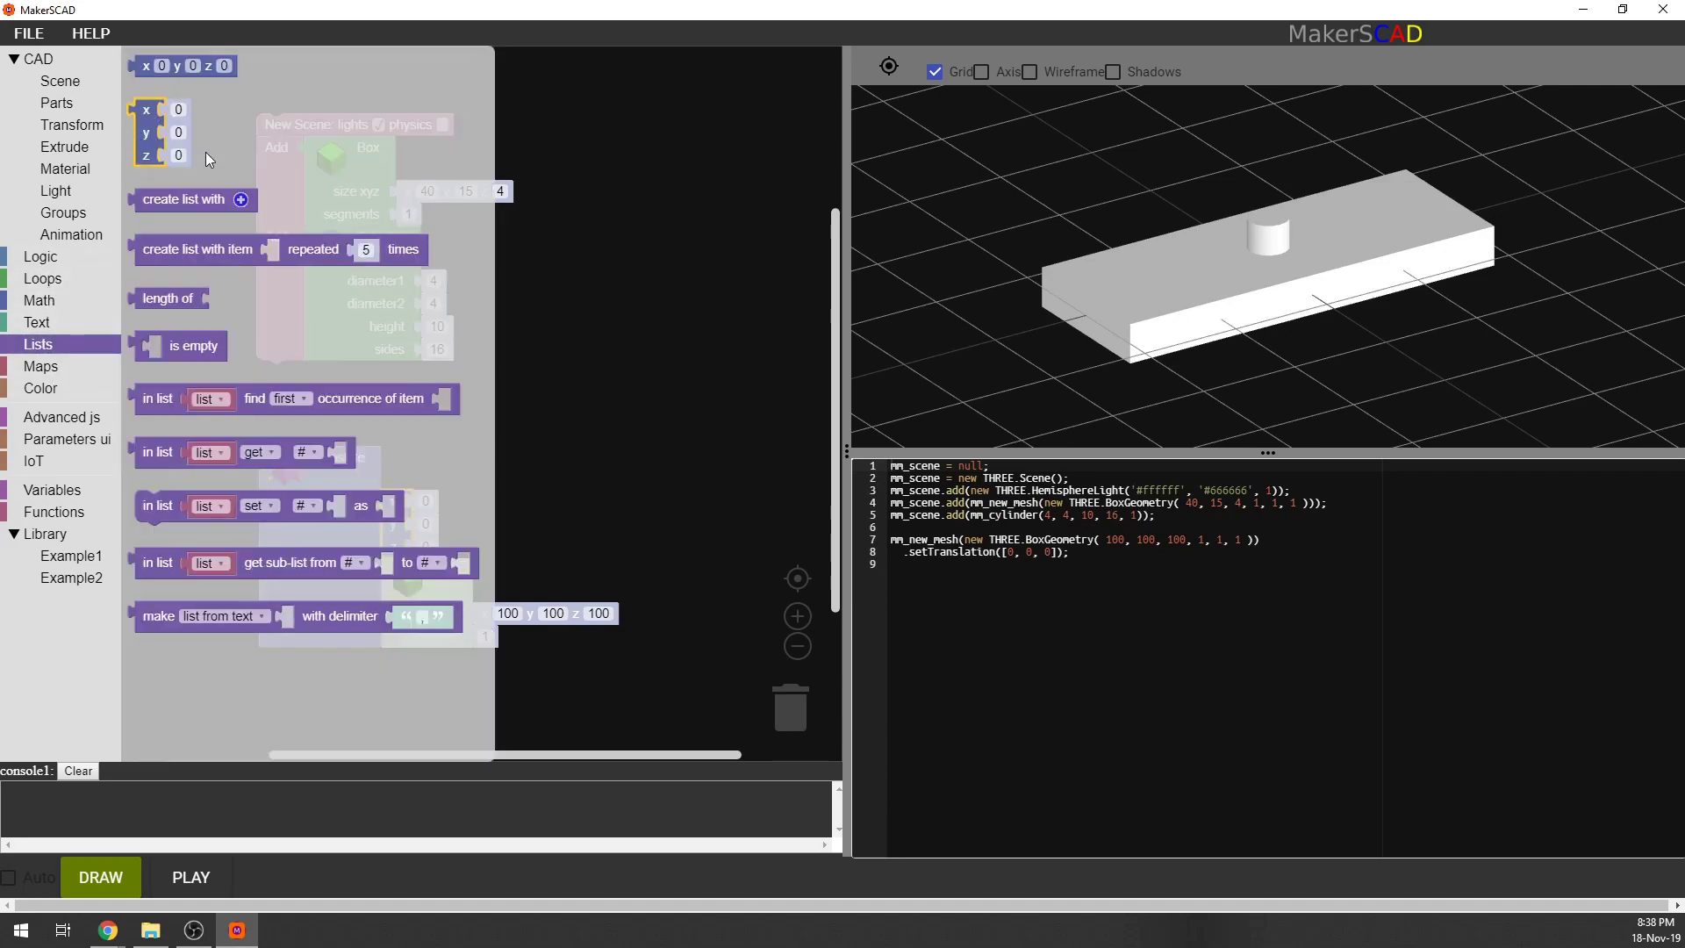
pyautogui.click(644, 361)
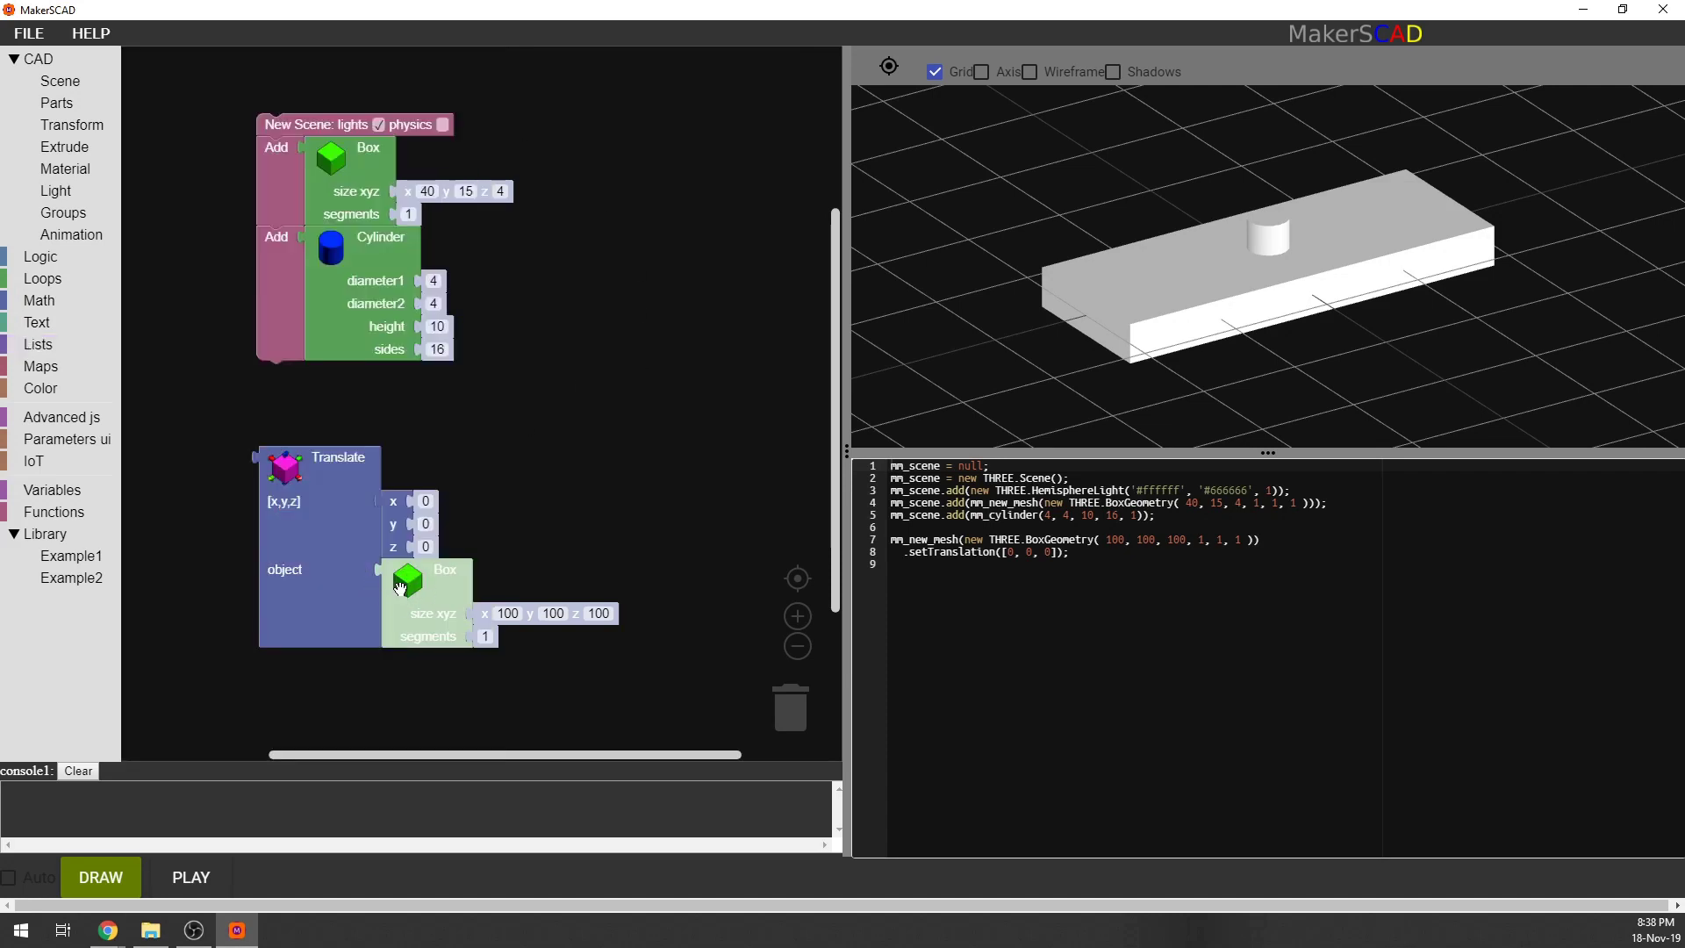
# Move the cylinder into the Translate block, put that block in the second Add block and redraw the model.
pyautogui.click(370, 279)
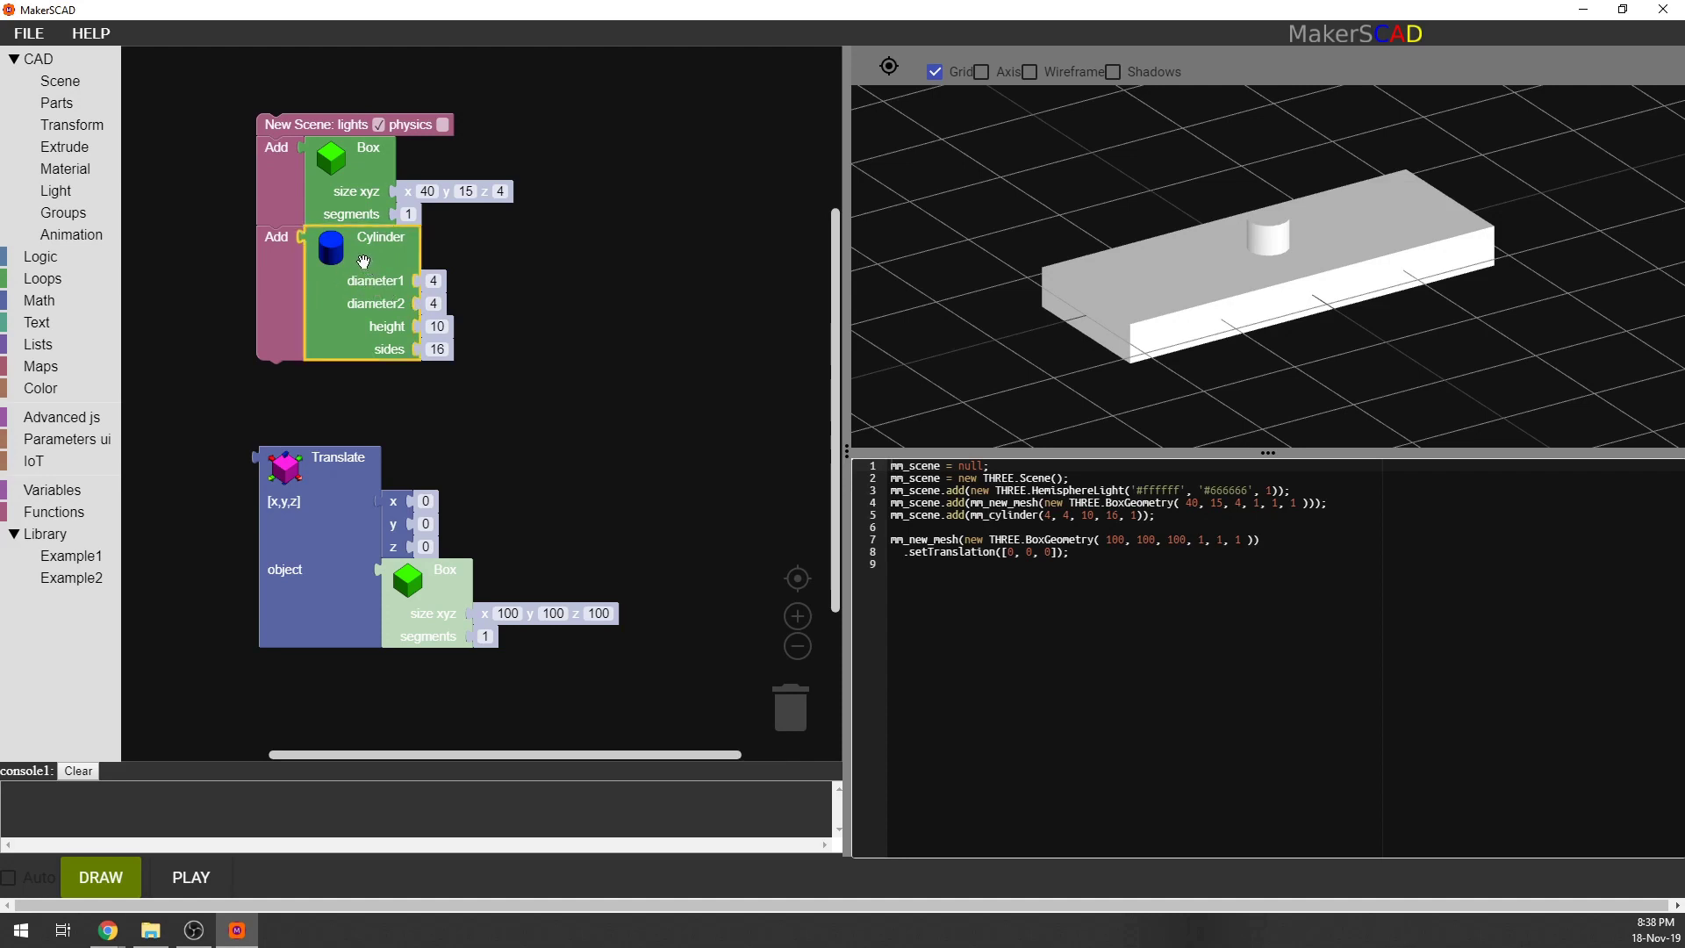
pyautogui.moveTo(357, 267); pyautogui.dragTo(436, 599)
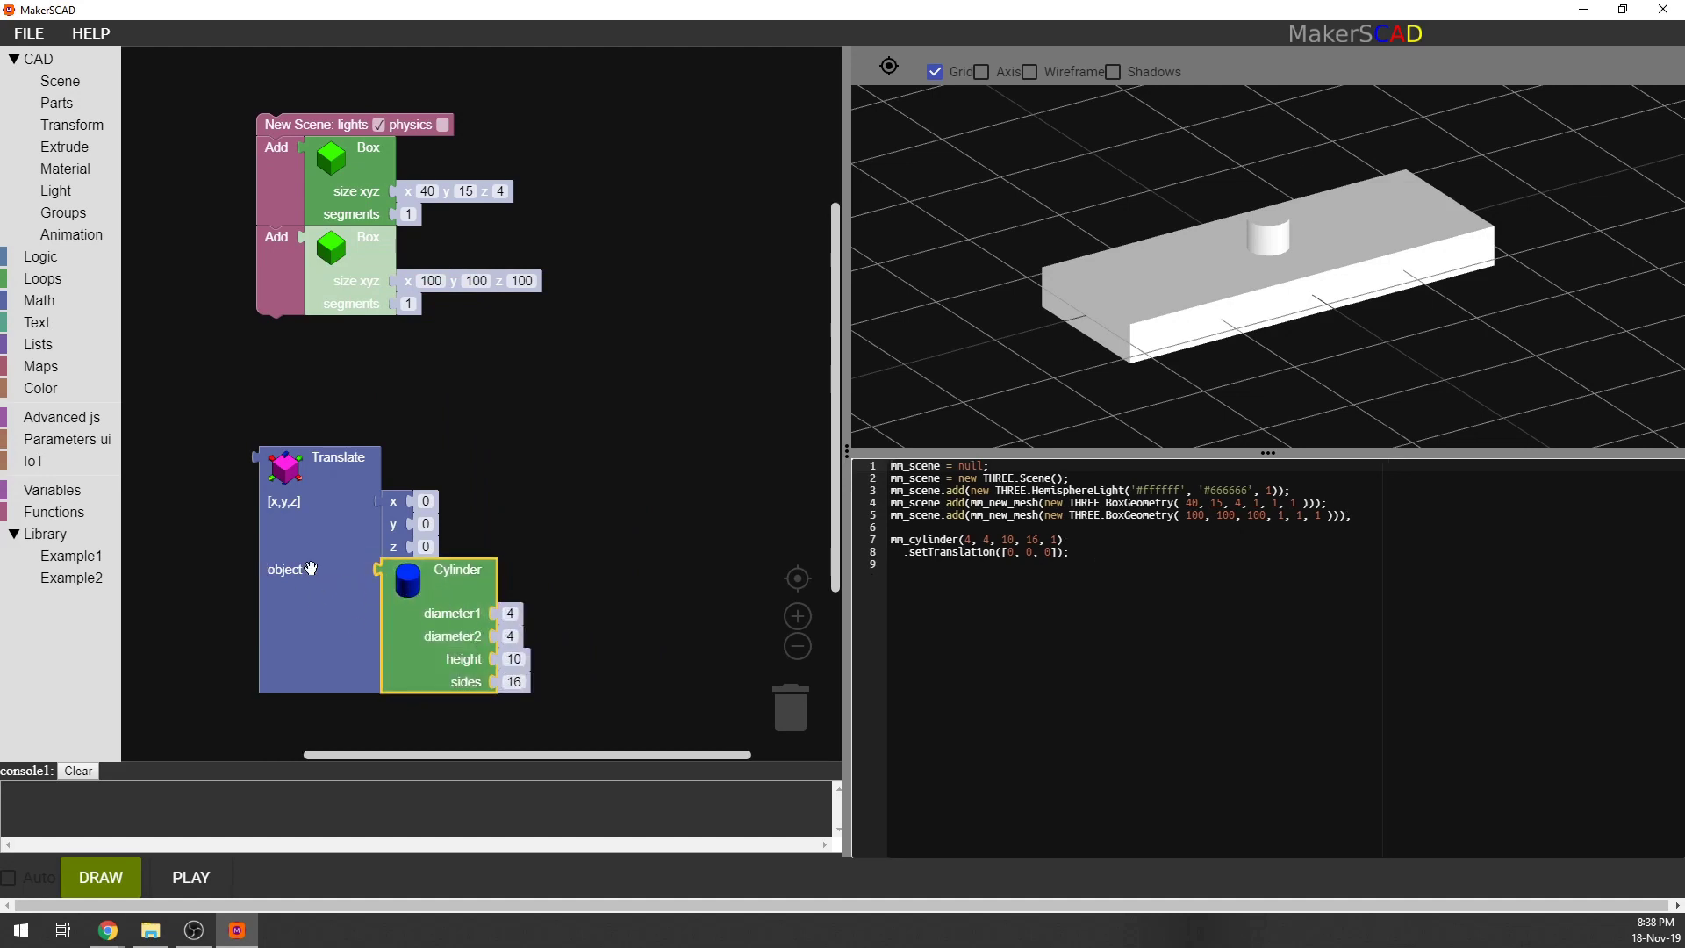
pyautogui.moveTo(317, 477); pyautogui.dragTo(334, 256)
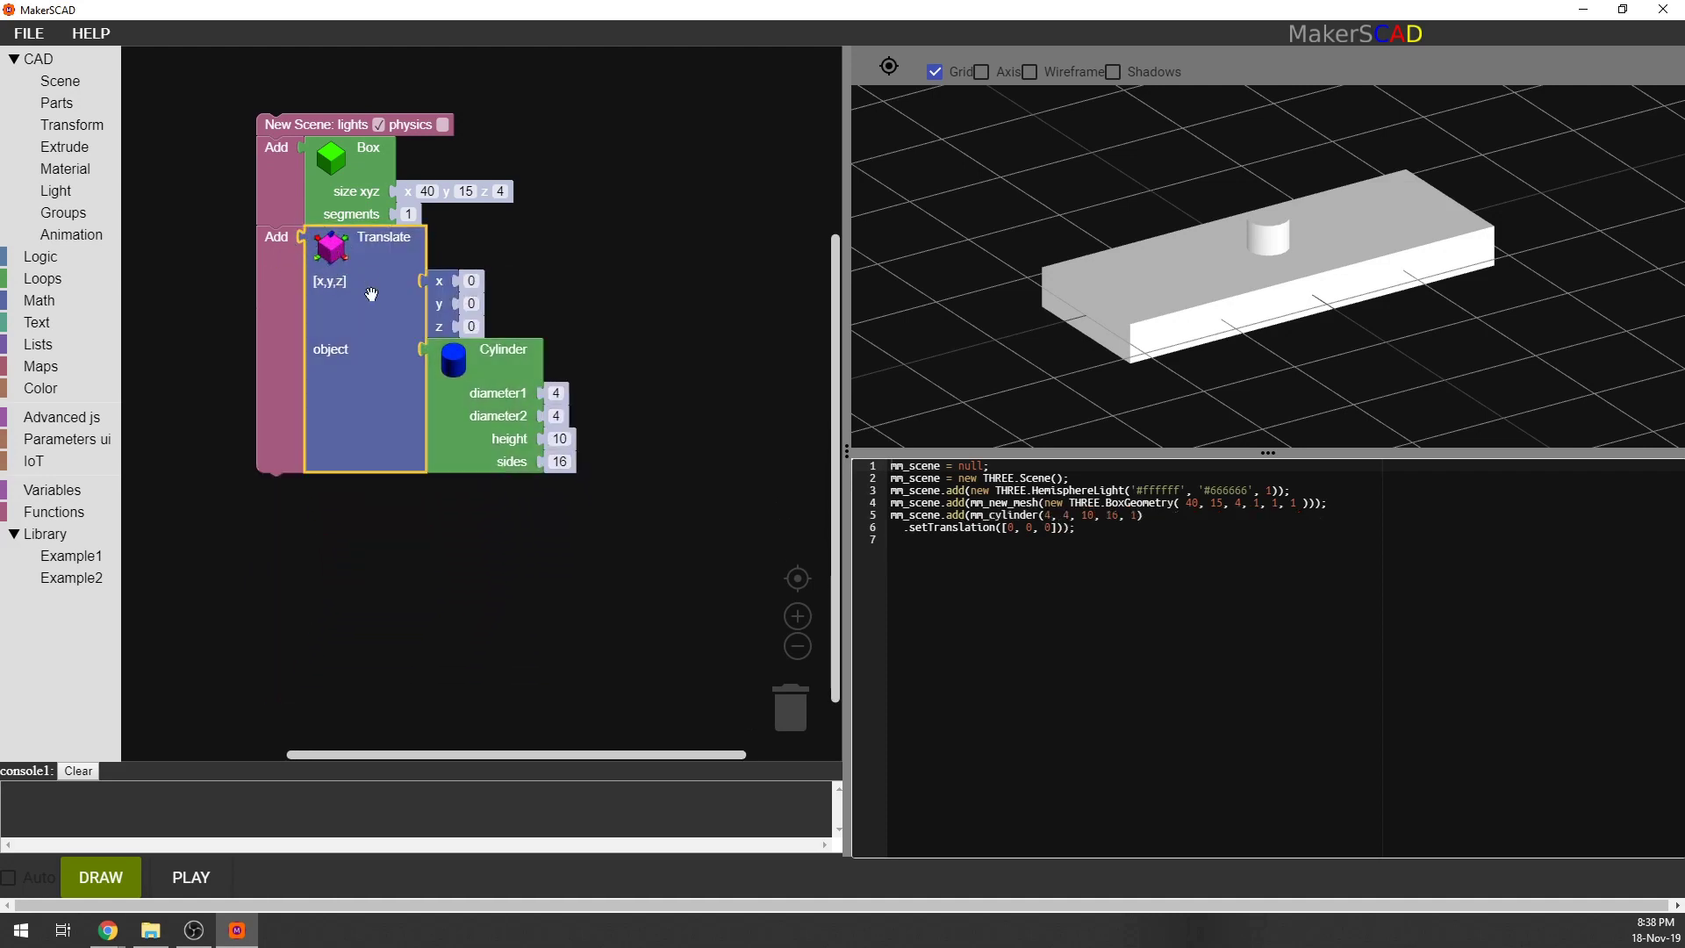
pyautogui.click(115, 877)
pyautogui.click(120, 876)
pyautogui.moveTo(1204, 260); pyautogui.dragTo(1207, 193)
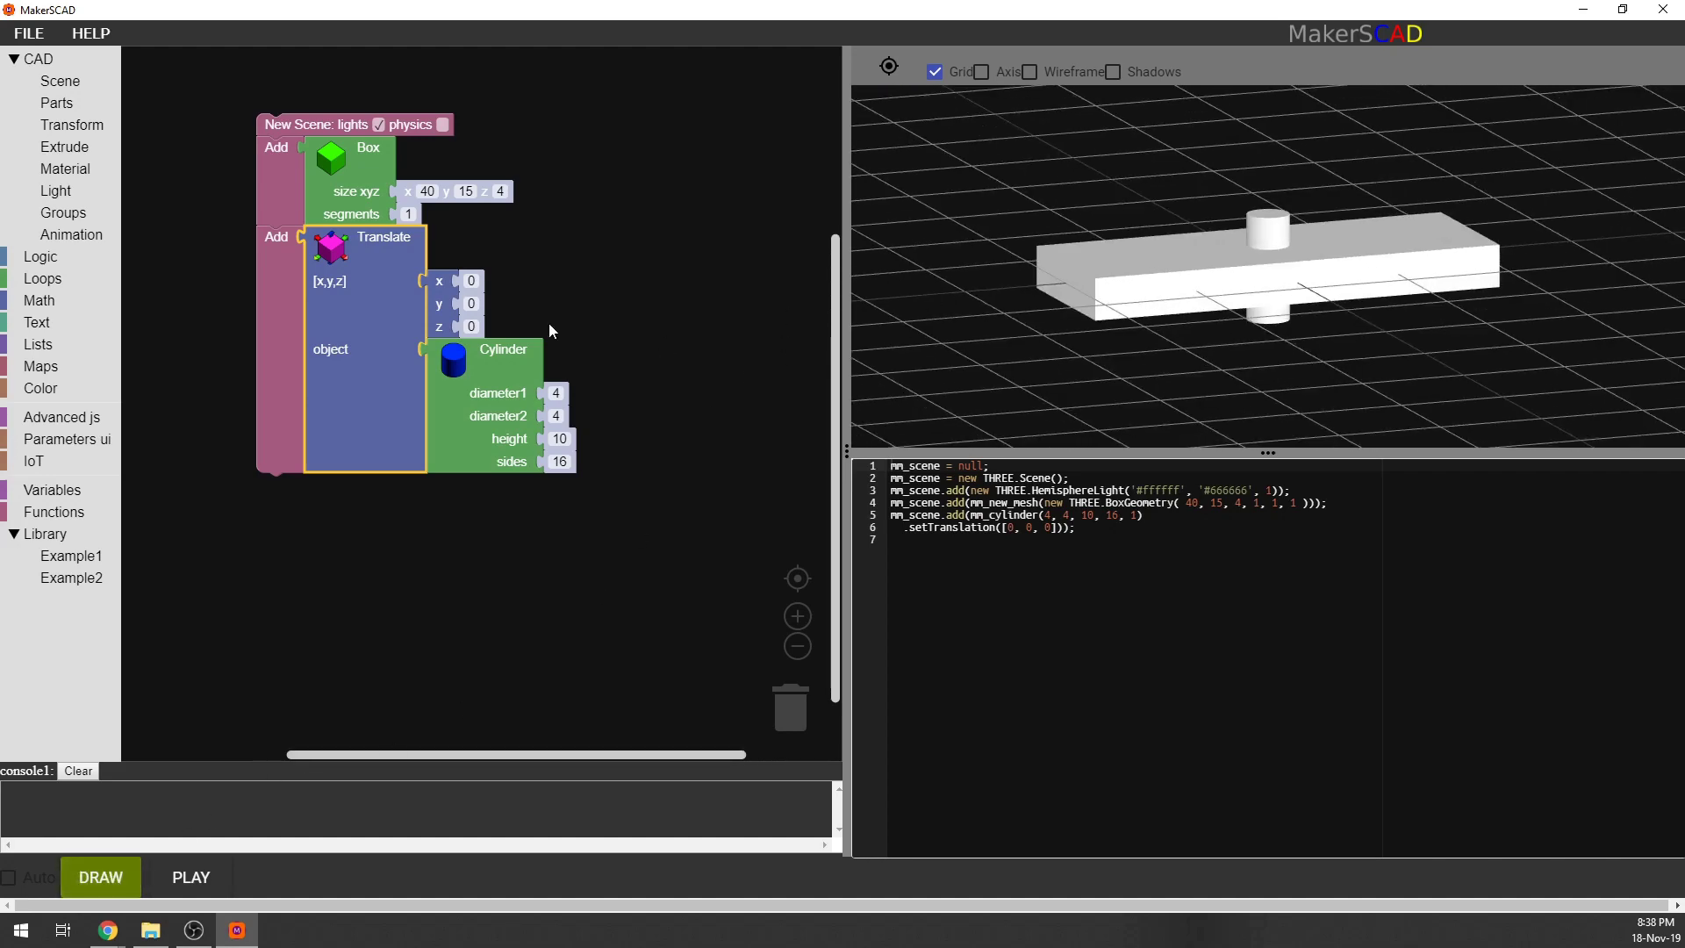
# Turn on the wireframe and axis displays and turn off the grid.
pyautogui.click(449, 280)
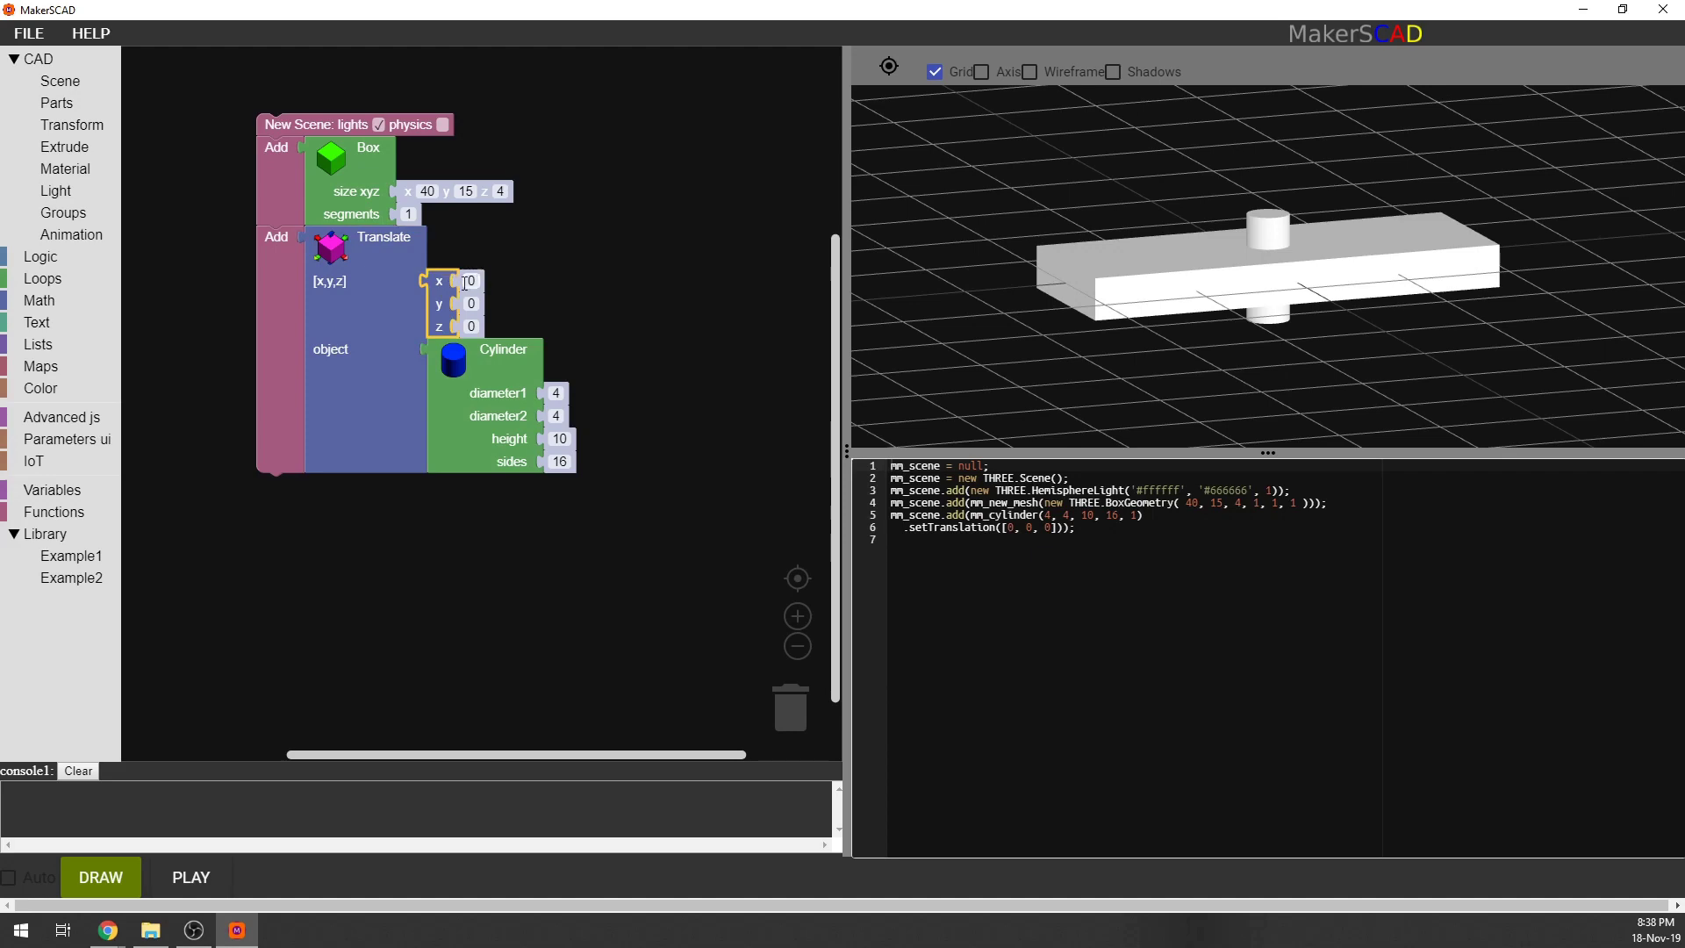
pyautogui.click(472, 326)
pyautogui.moveTo(1183, 234); pyautogui.dragTo(1325, 248)
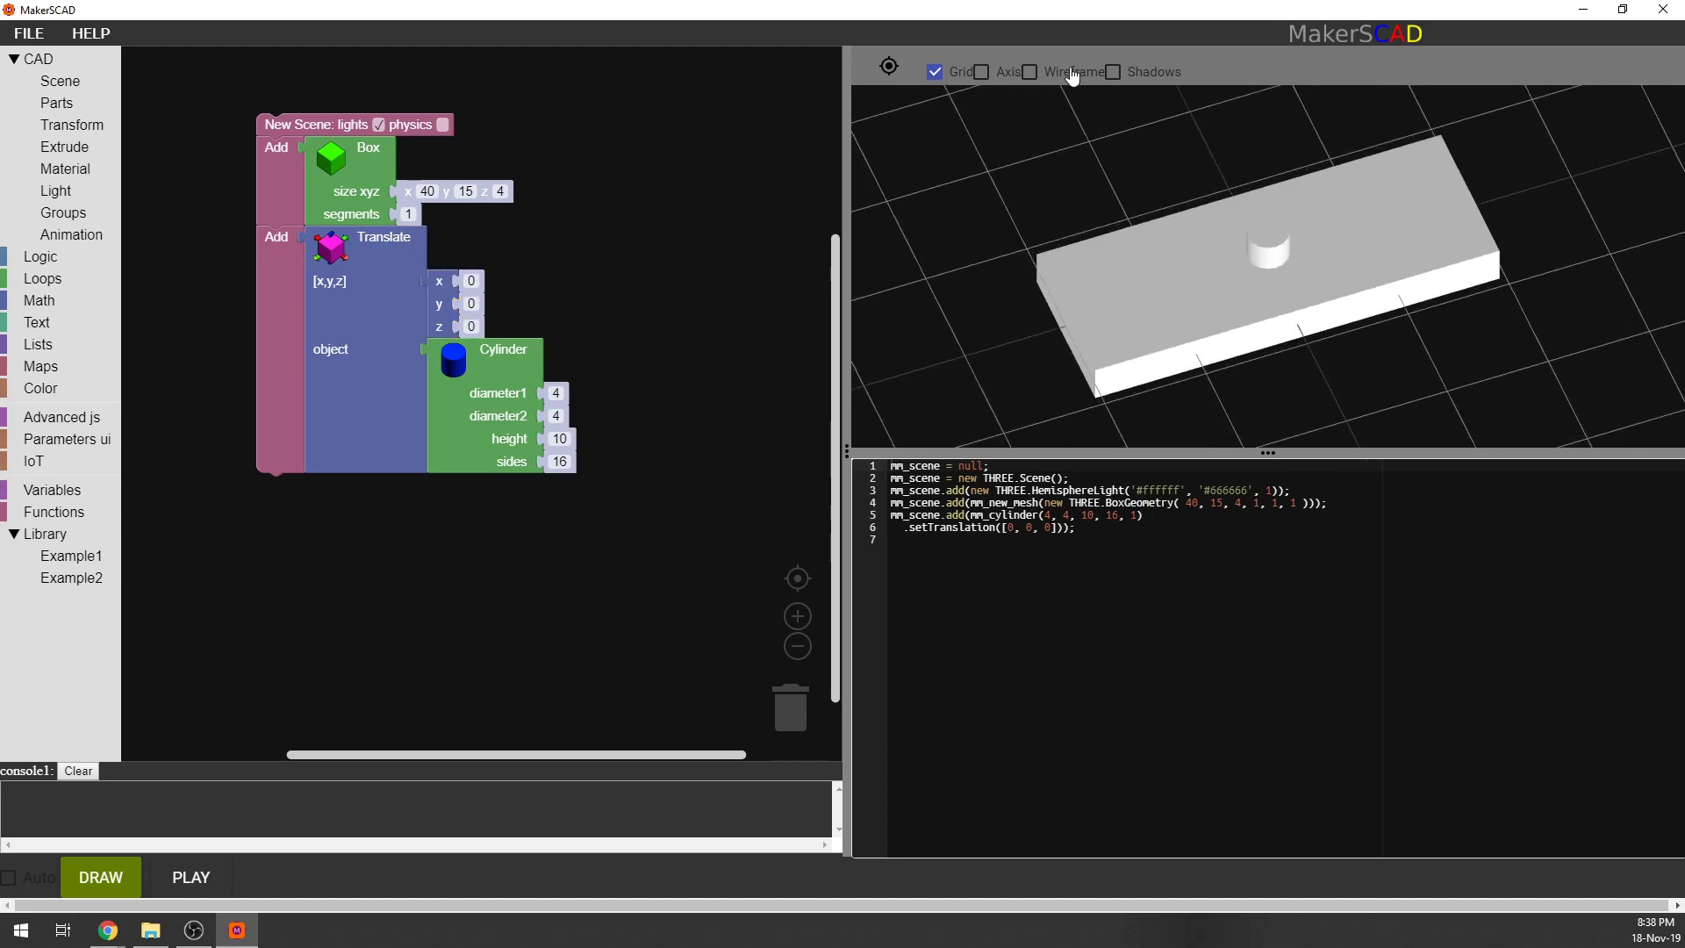
pyautogui.click(1029, 72)
pyautogui.click(982, 72)
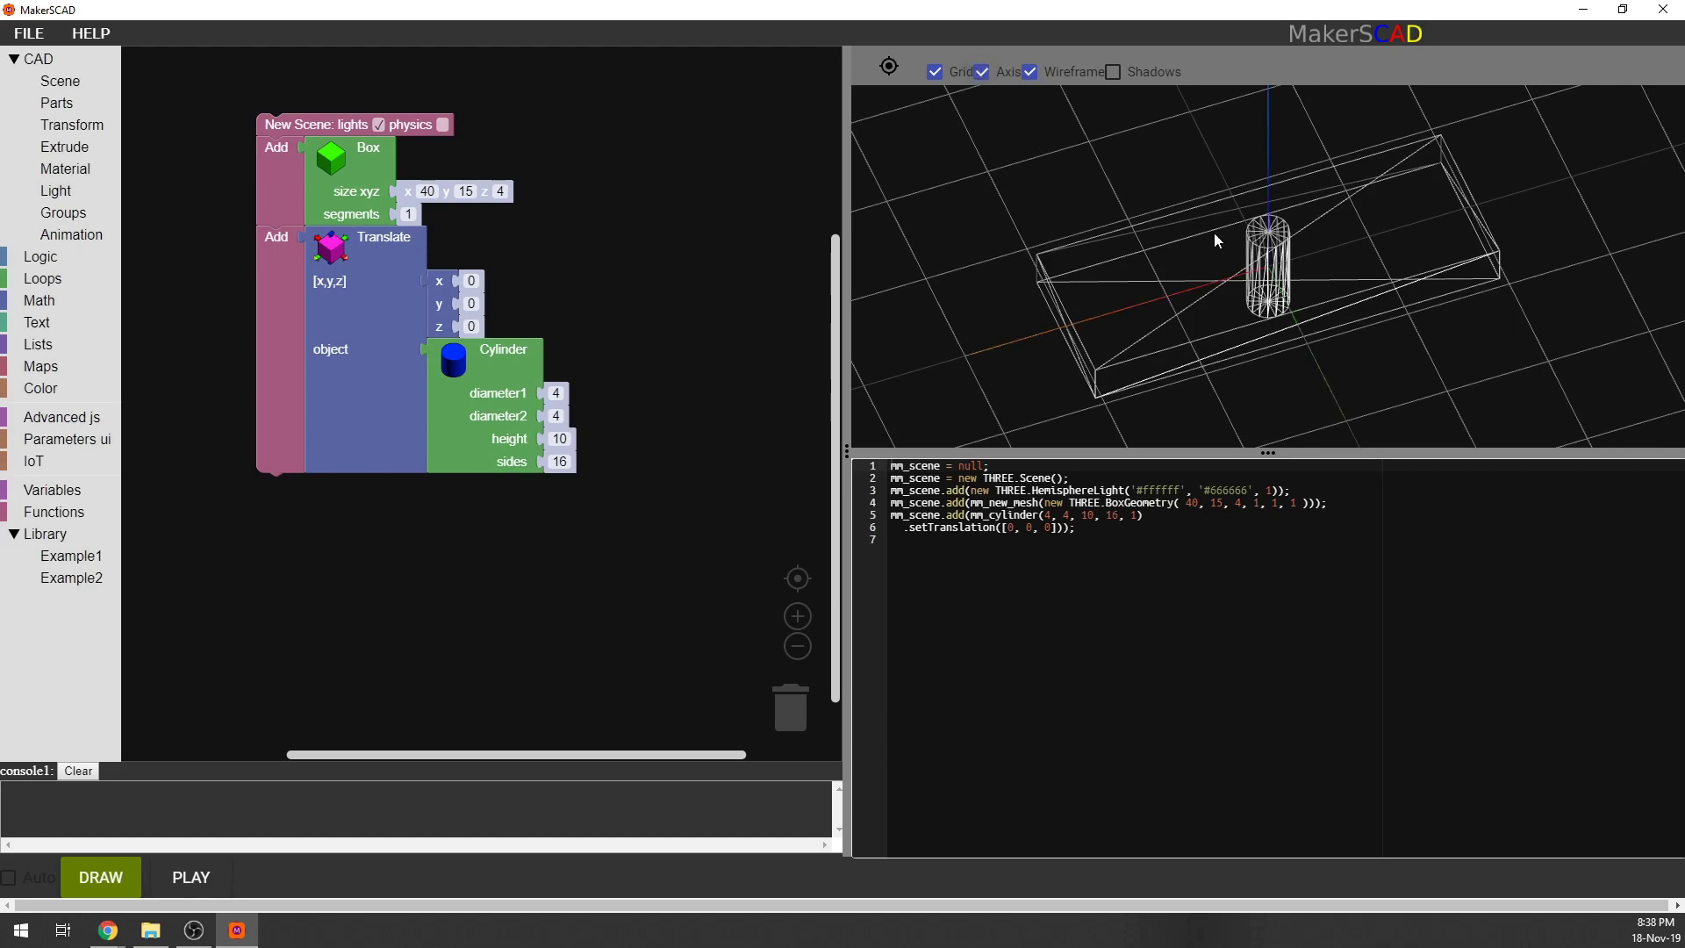
pyautogui.moveTo(1213, 232)
pyautogui.mouseDown()
pyautogui.moveTo(1218, 217)
pyautogui.moveTo(1226, 245)
pyautogui.mouseUp()
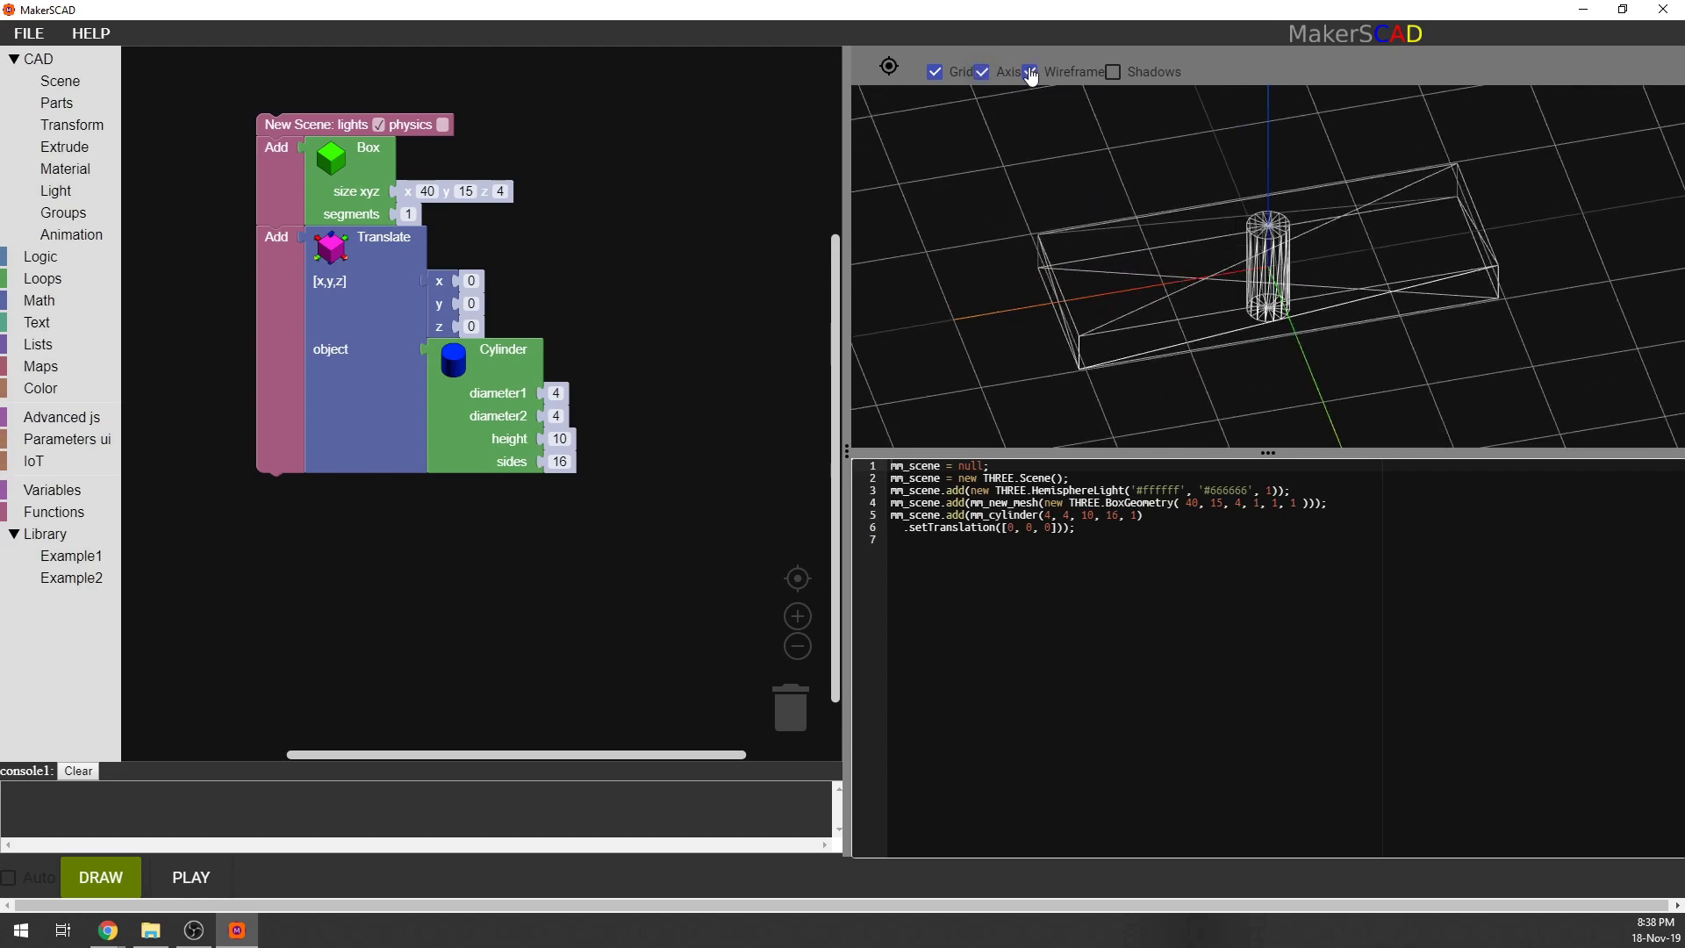
pyautogui.click(936, 72)
pyautogui.moveTo(1212, 253); pyautogui.dragTo(1206, 302)
pyautogui.moveTo(1323, 230); pyautogui.dragTo(1287, 267)
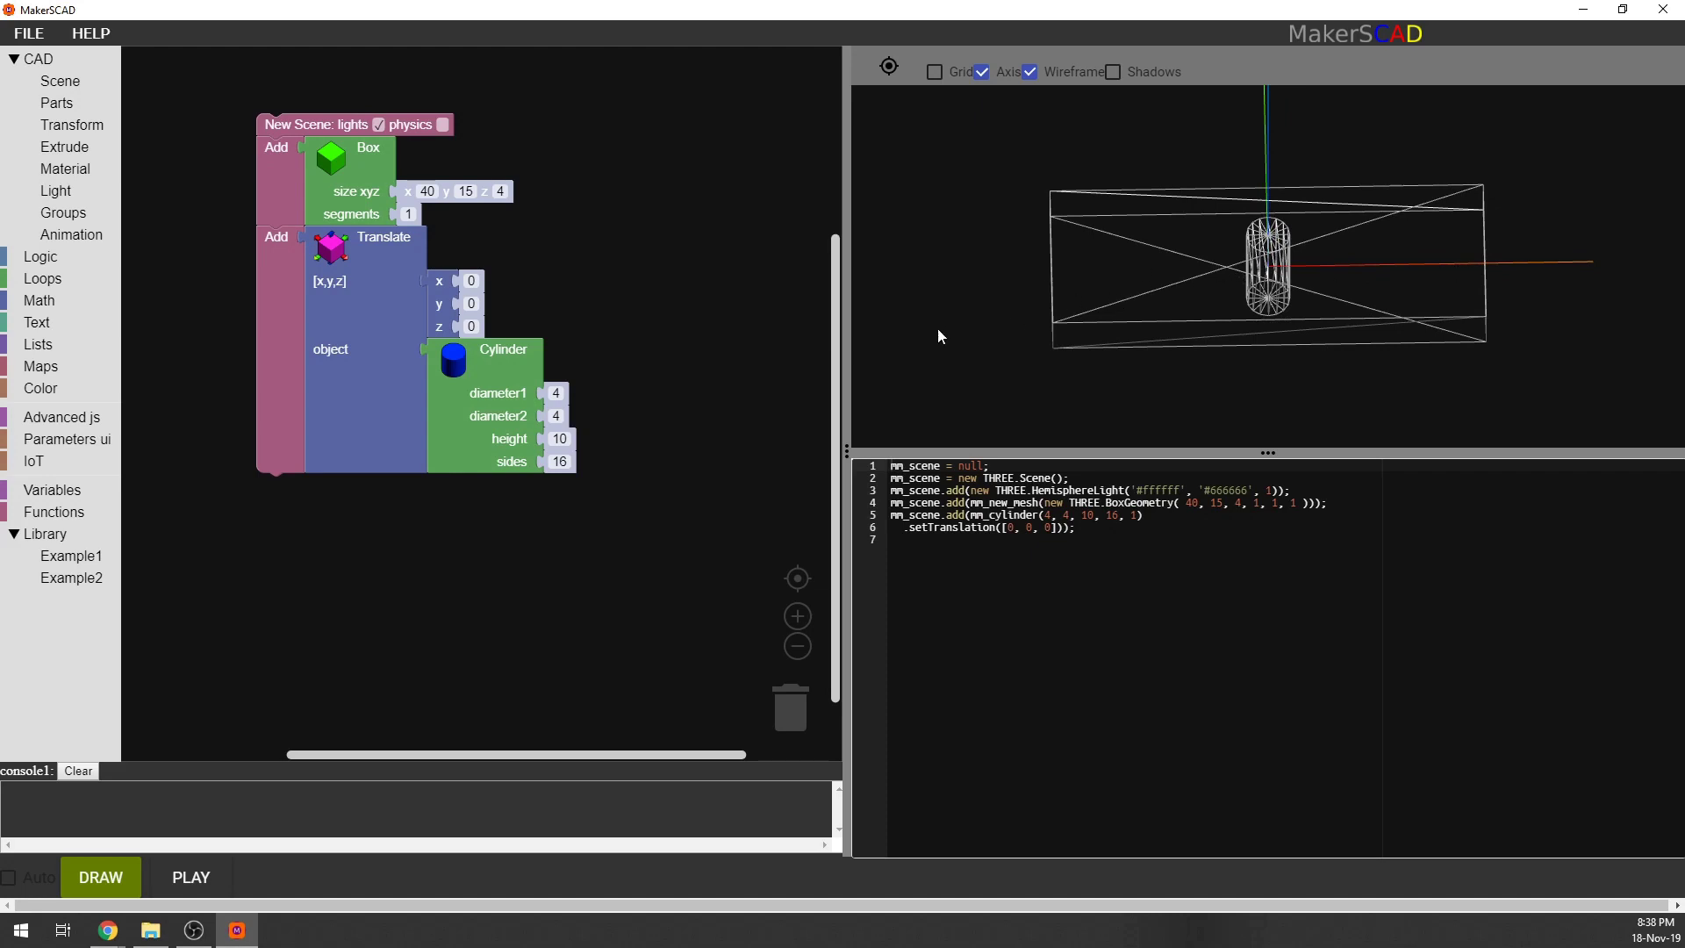
# Set the cylinder's x translation to -15, redraw the model and turn off the wireframe display.
pyautogui.click(478, 281)
pyautogui.write('-')
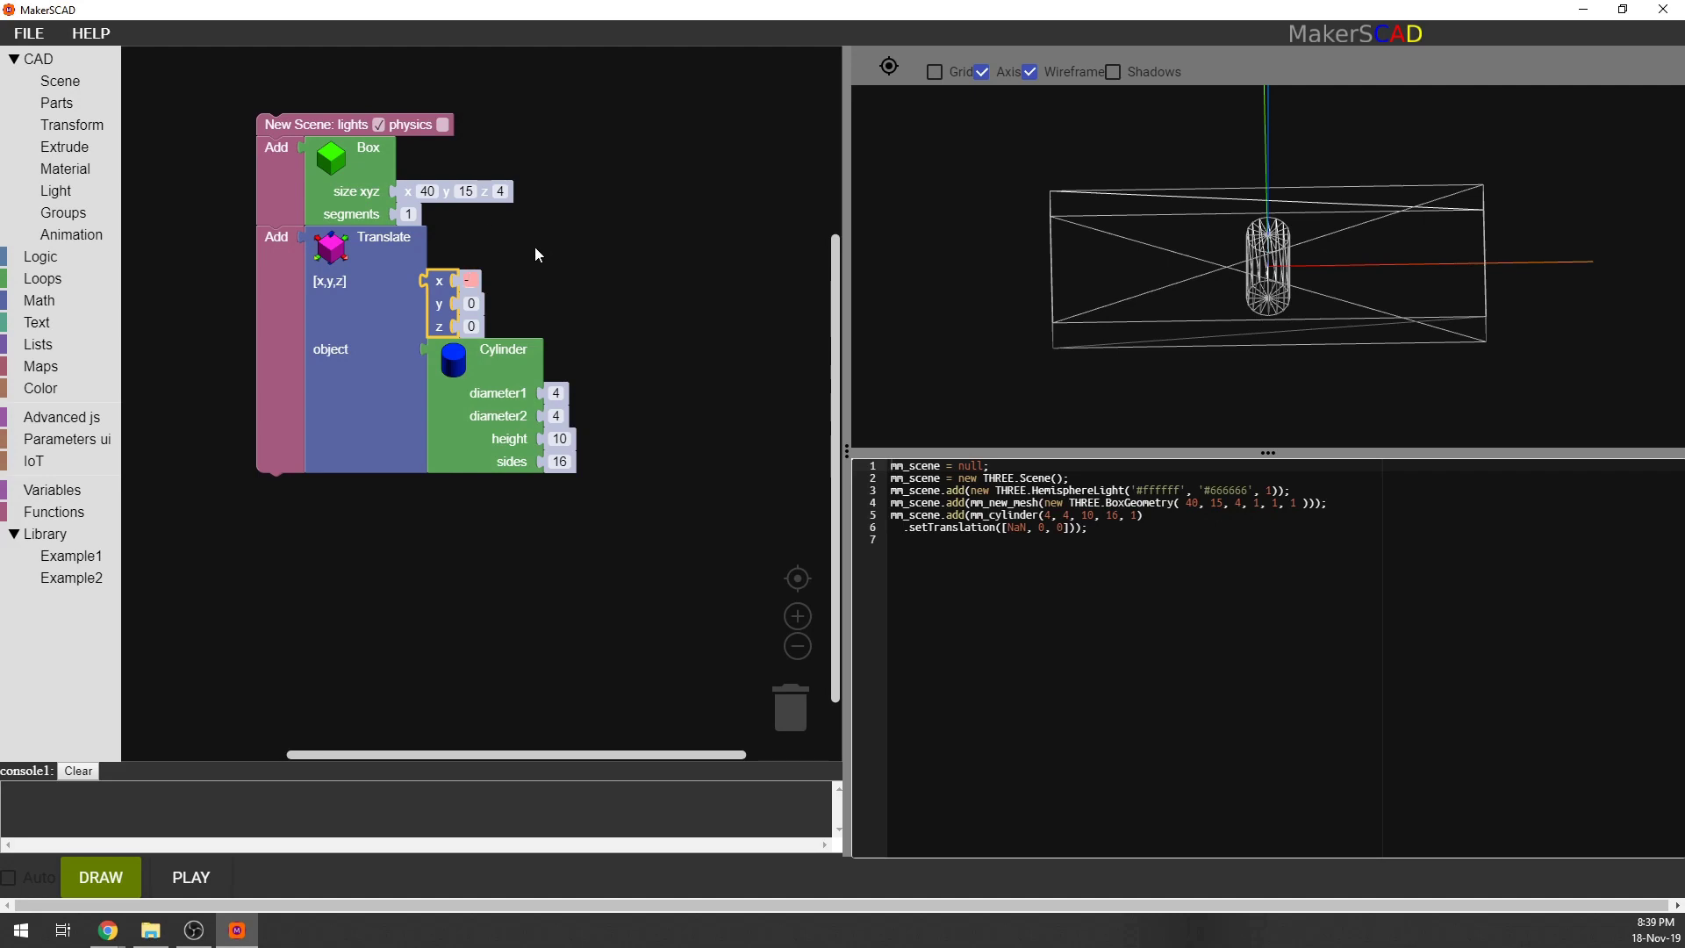
pyautogui.write('15')
pyautogui.click(121, 871)
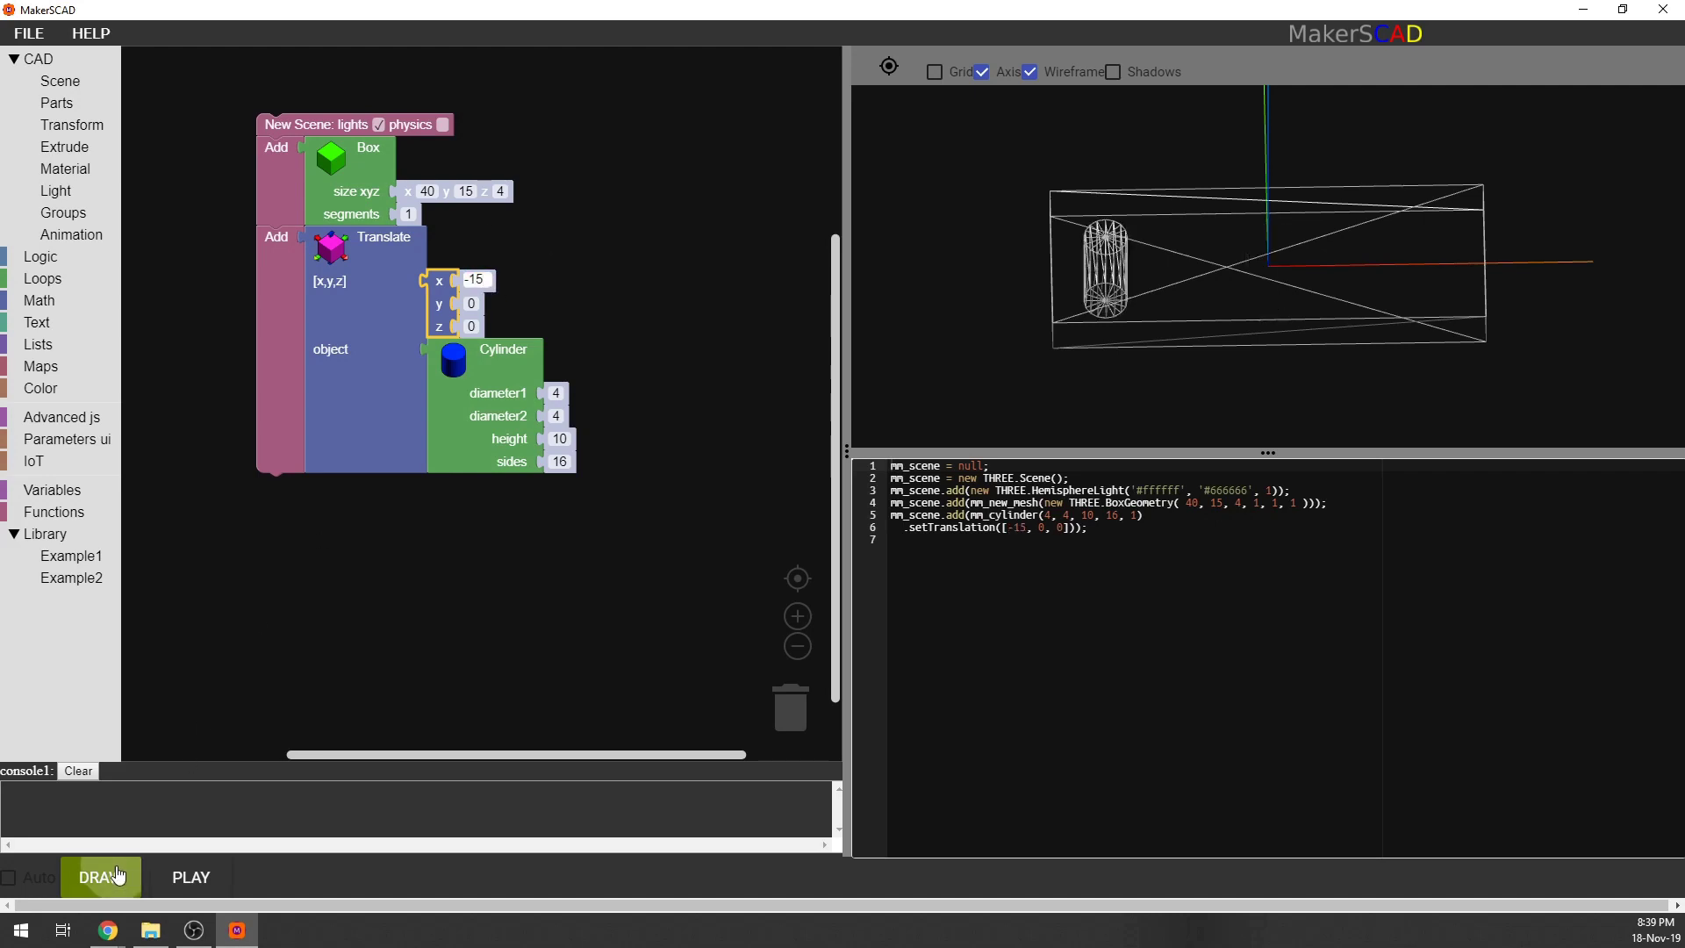
pyautogui.moveTo(1150, 344)
pyautogui.mouseDown()
pyautogui.moveTo(1101, 365)
pyautogui.moveTo(1151, 267)
pyautogui.moveTo(1097, 158)
pyautogui.moveTo(1174, 223)
pyautogui.moveTo(1211, 202)
pyautogui.moveTo(1156, 242)
pyautogui.mouseUp()
pyautogui.click(1029, 72)
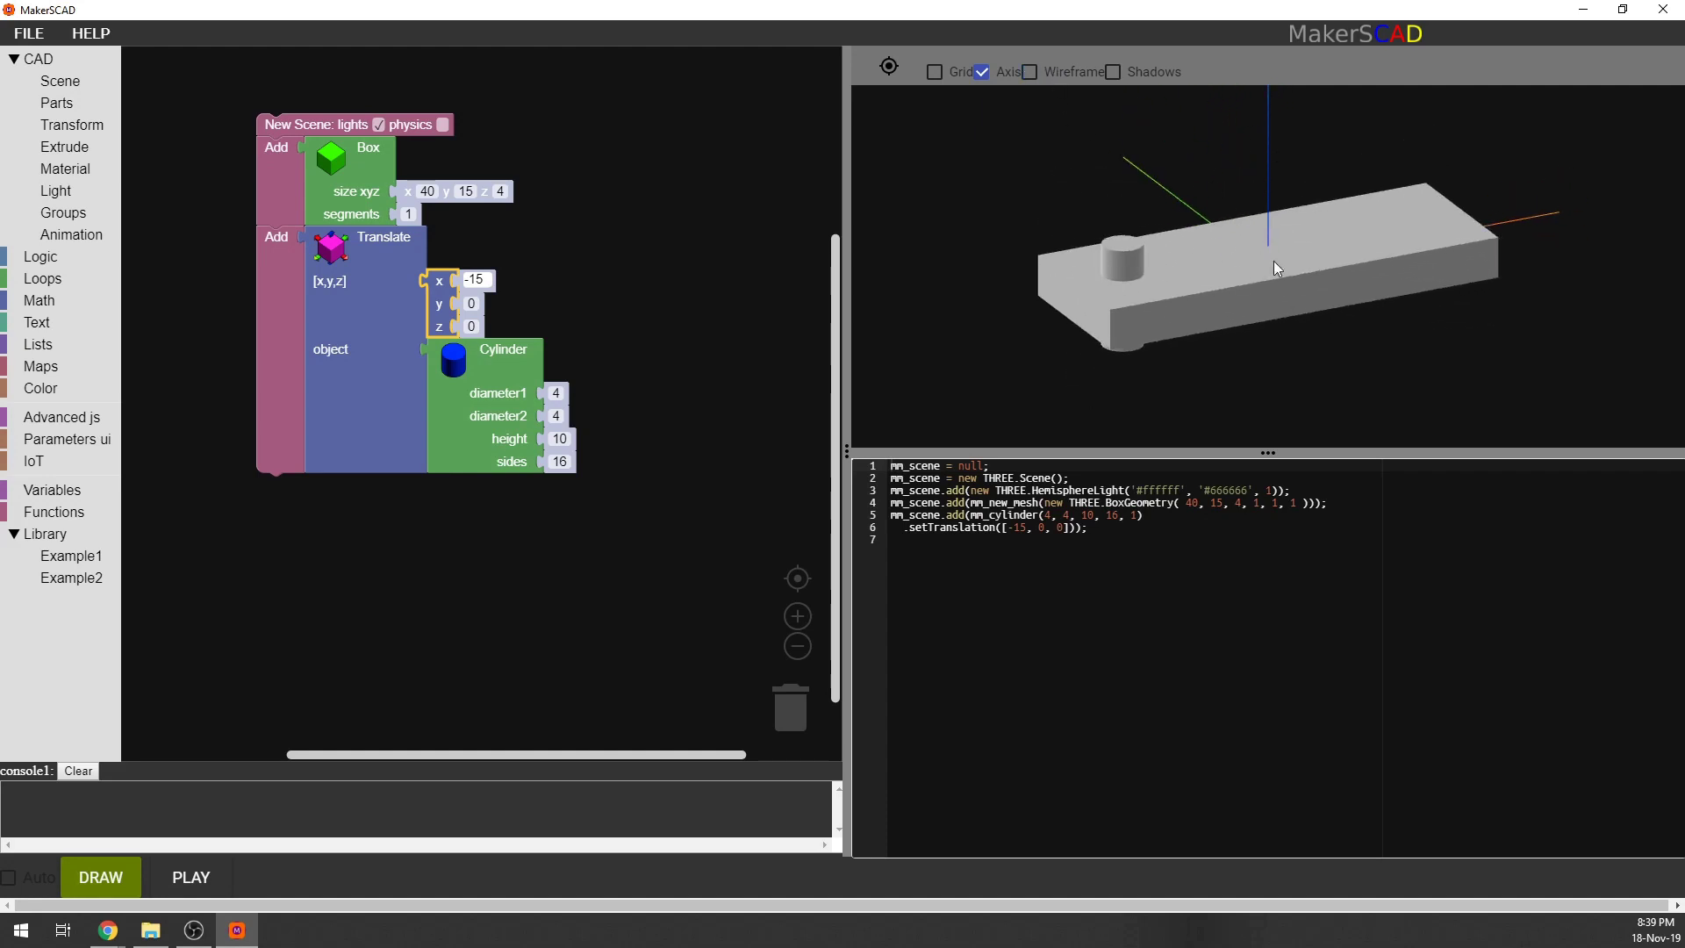
pyautogui.moveTo(1273, 261); pyautogui.dragTo(1181, 252)
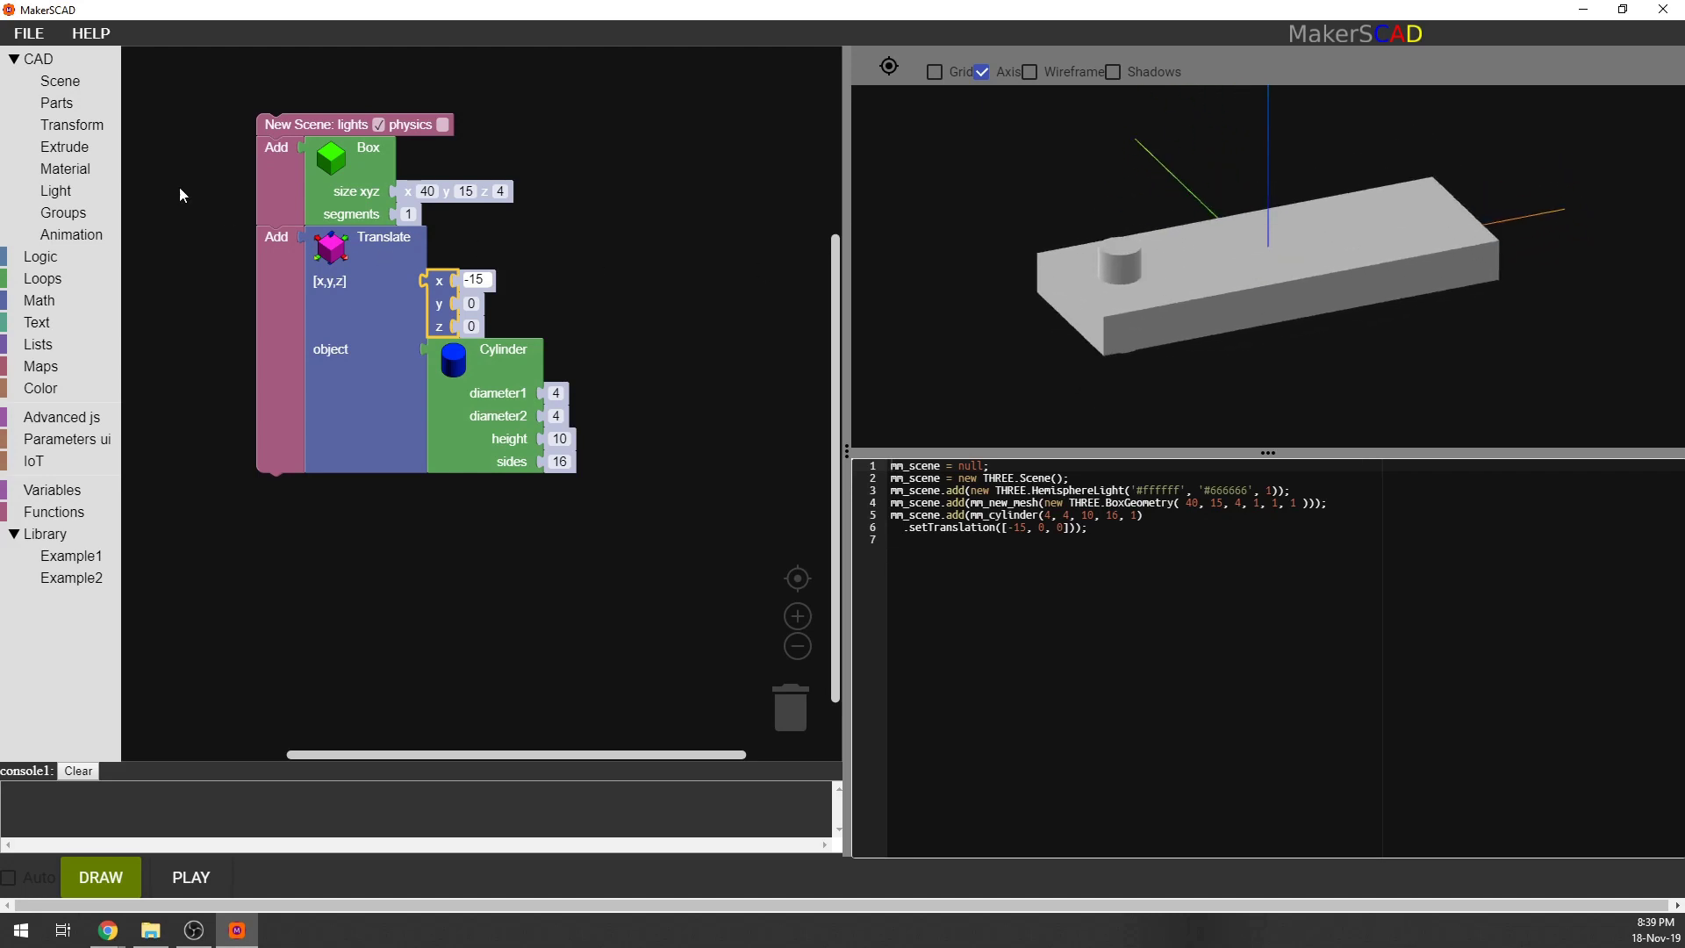
# Place a Boolean subtract block below the scene and move the 40 x 15 x 4 box into its first input.
pyautogui.click(58, 103)
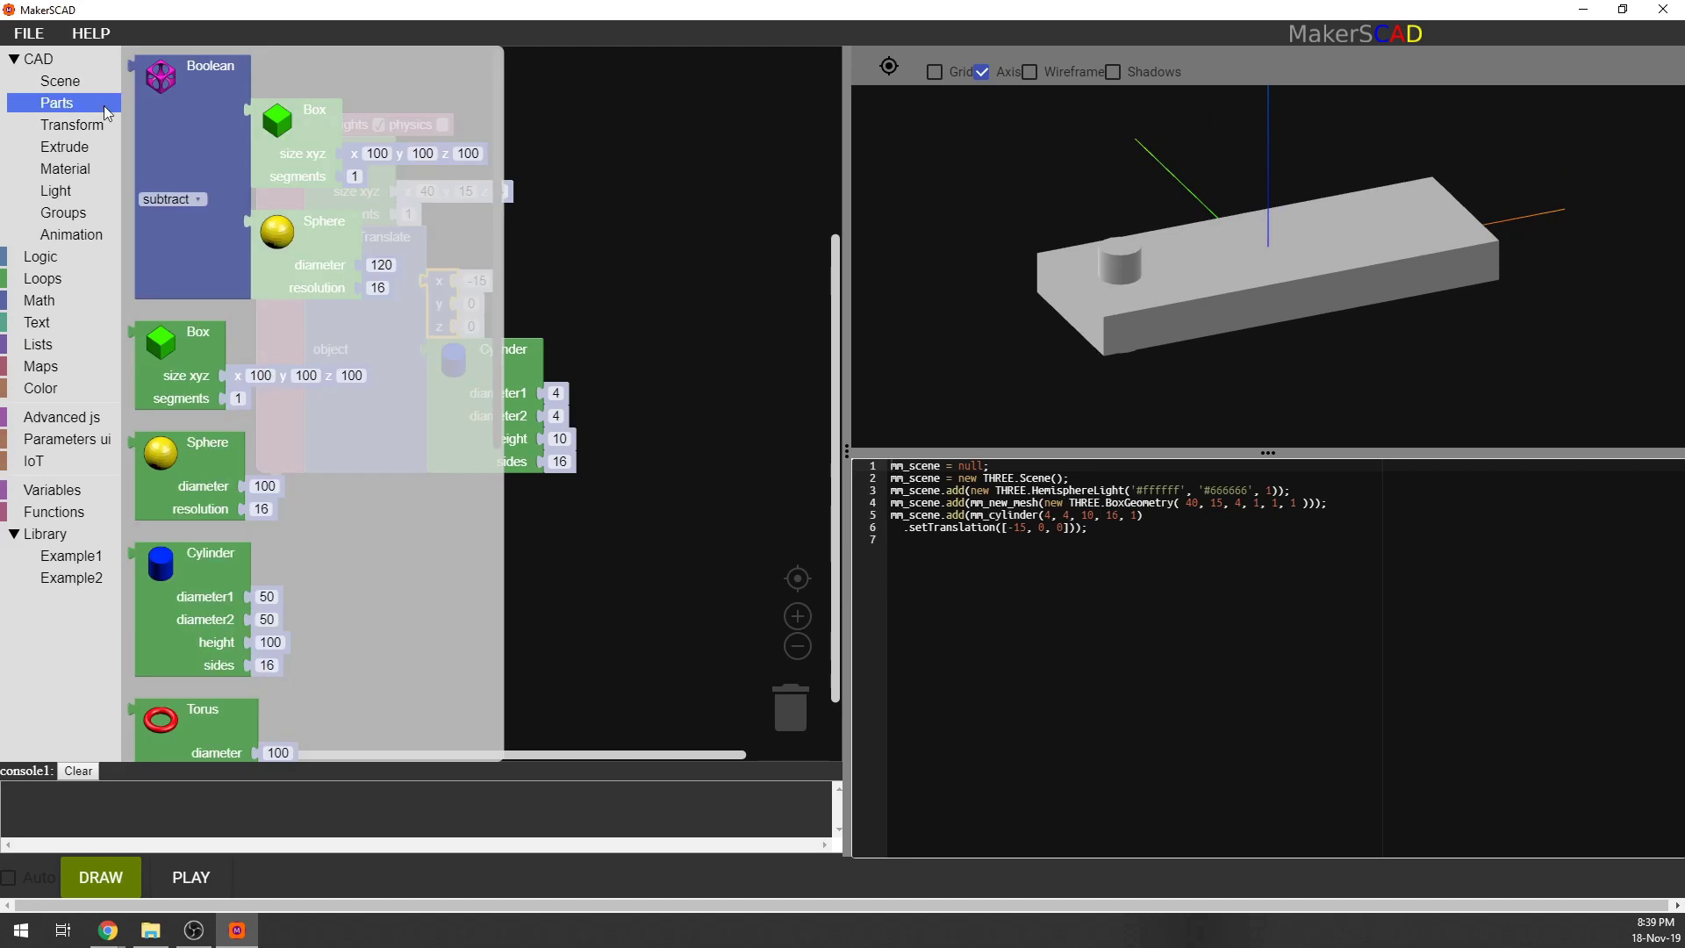
pyautogui.moveTo(176, 100); pyautogui.dragTo(259, 526)
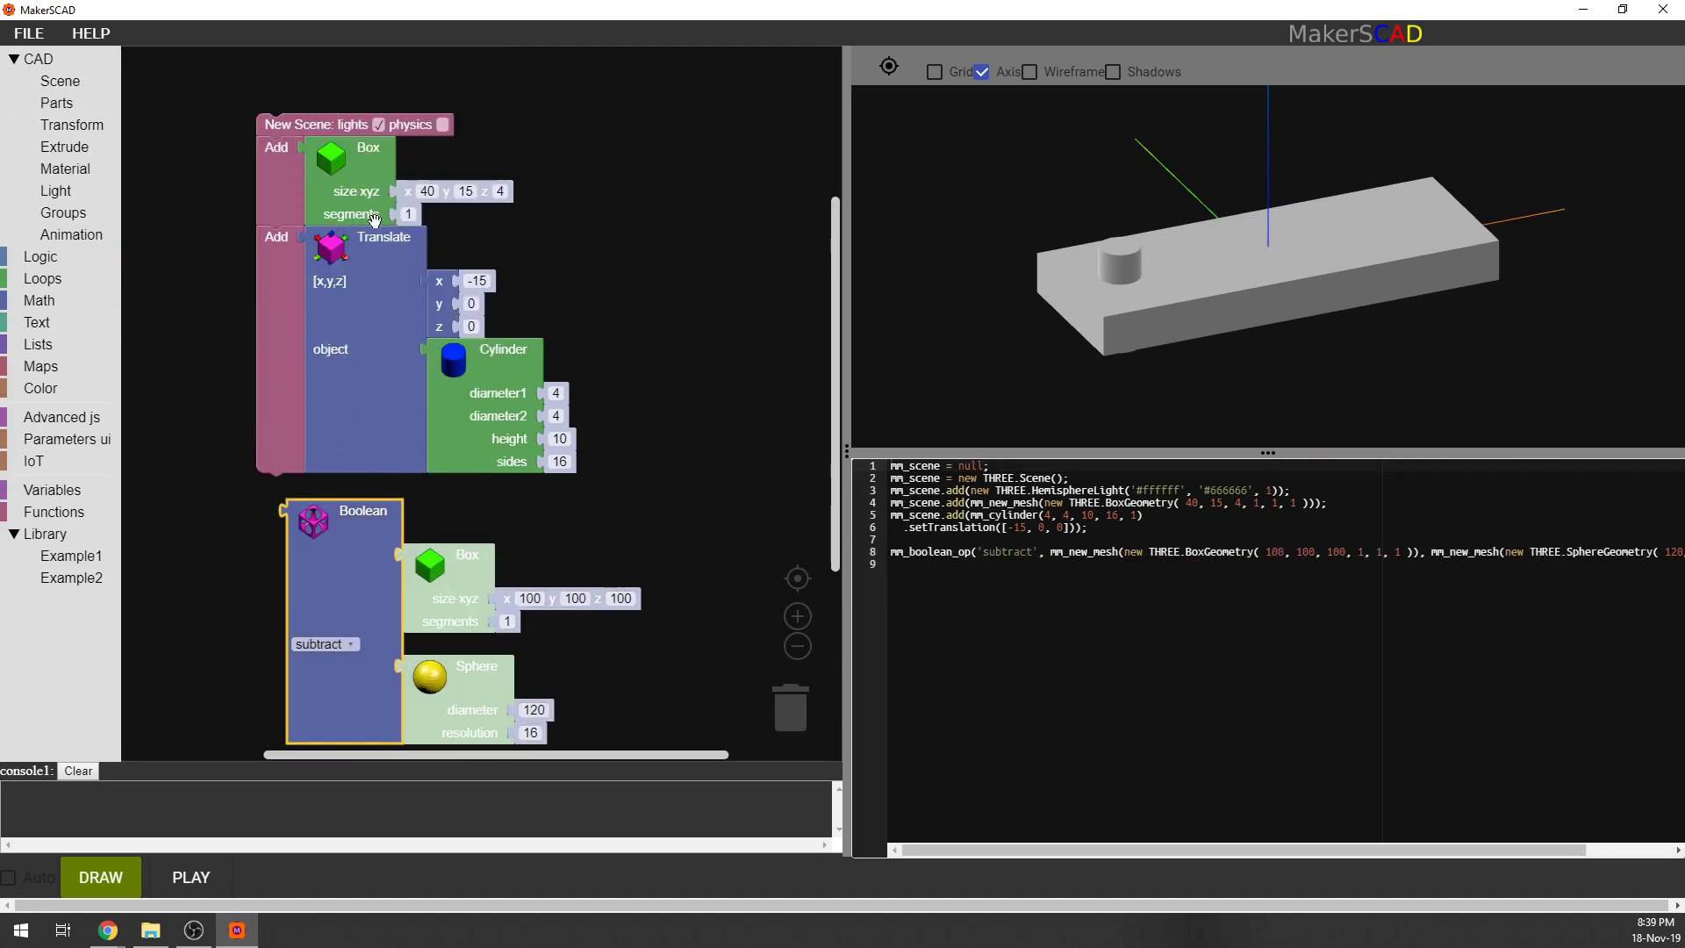
pyautogui.moveTo(834, 274); pyautogui.dragTo(839, 310)
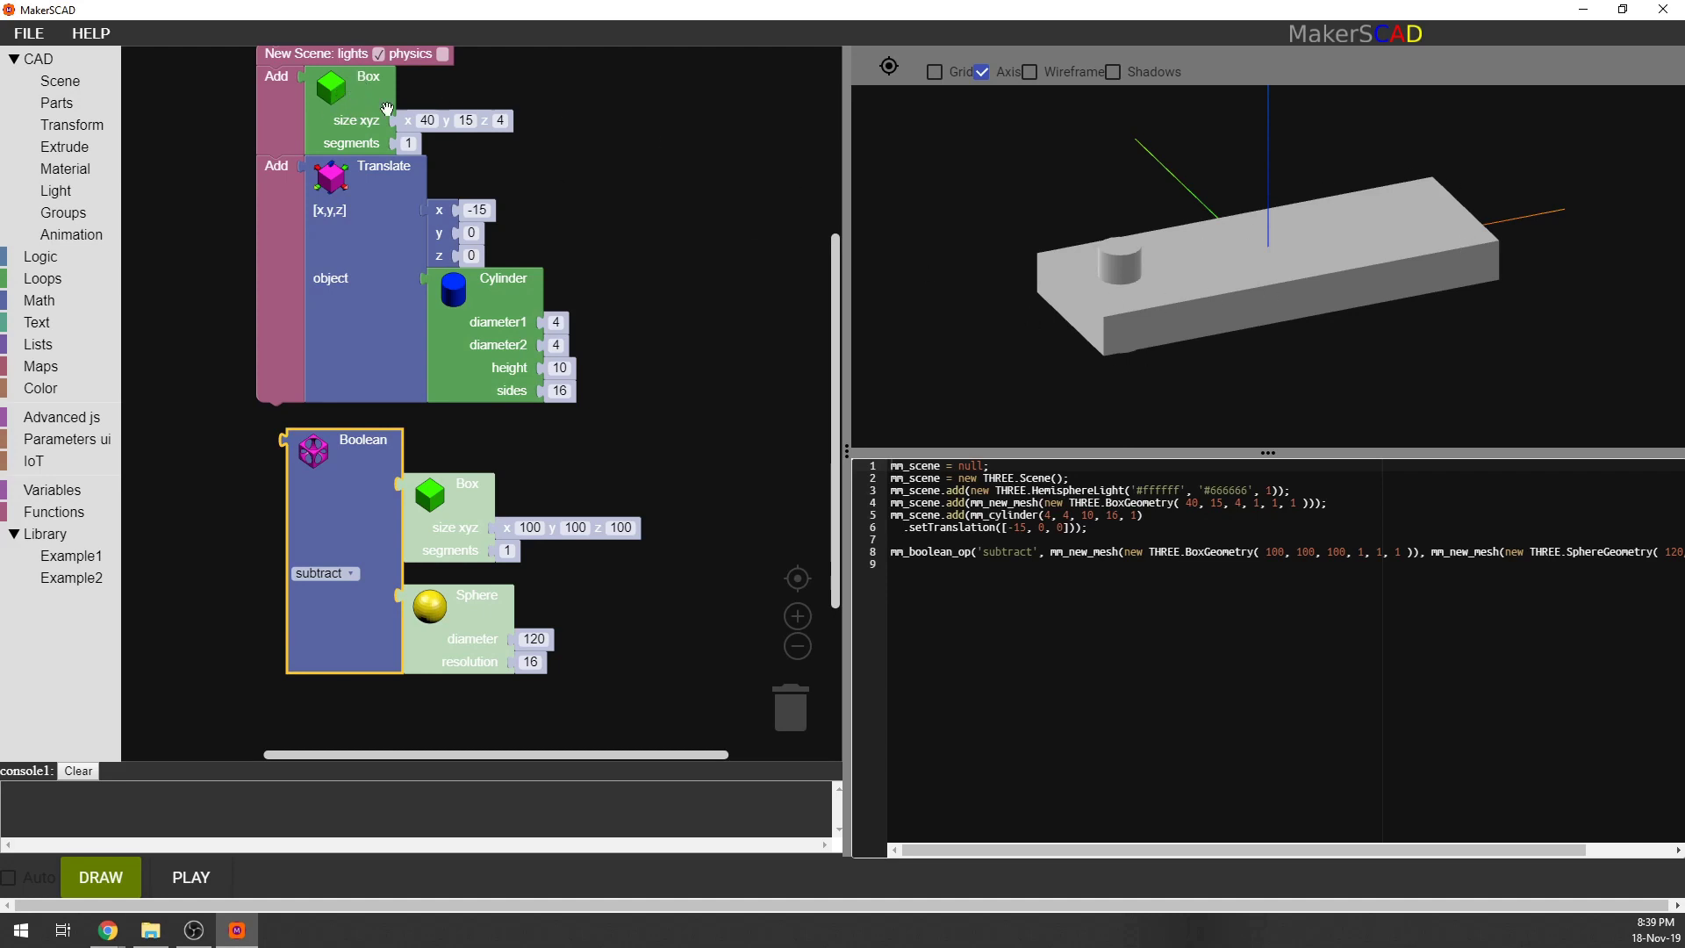
pyautogui.moveTo(339, 107); pyautogui.dragTo(443, 513)
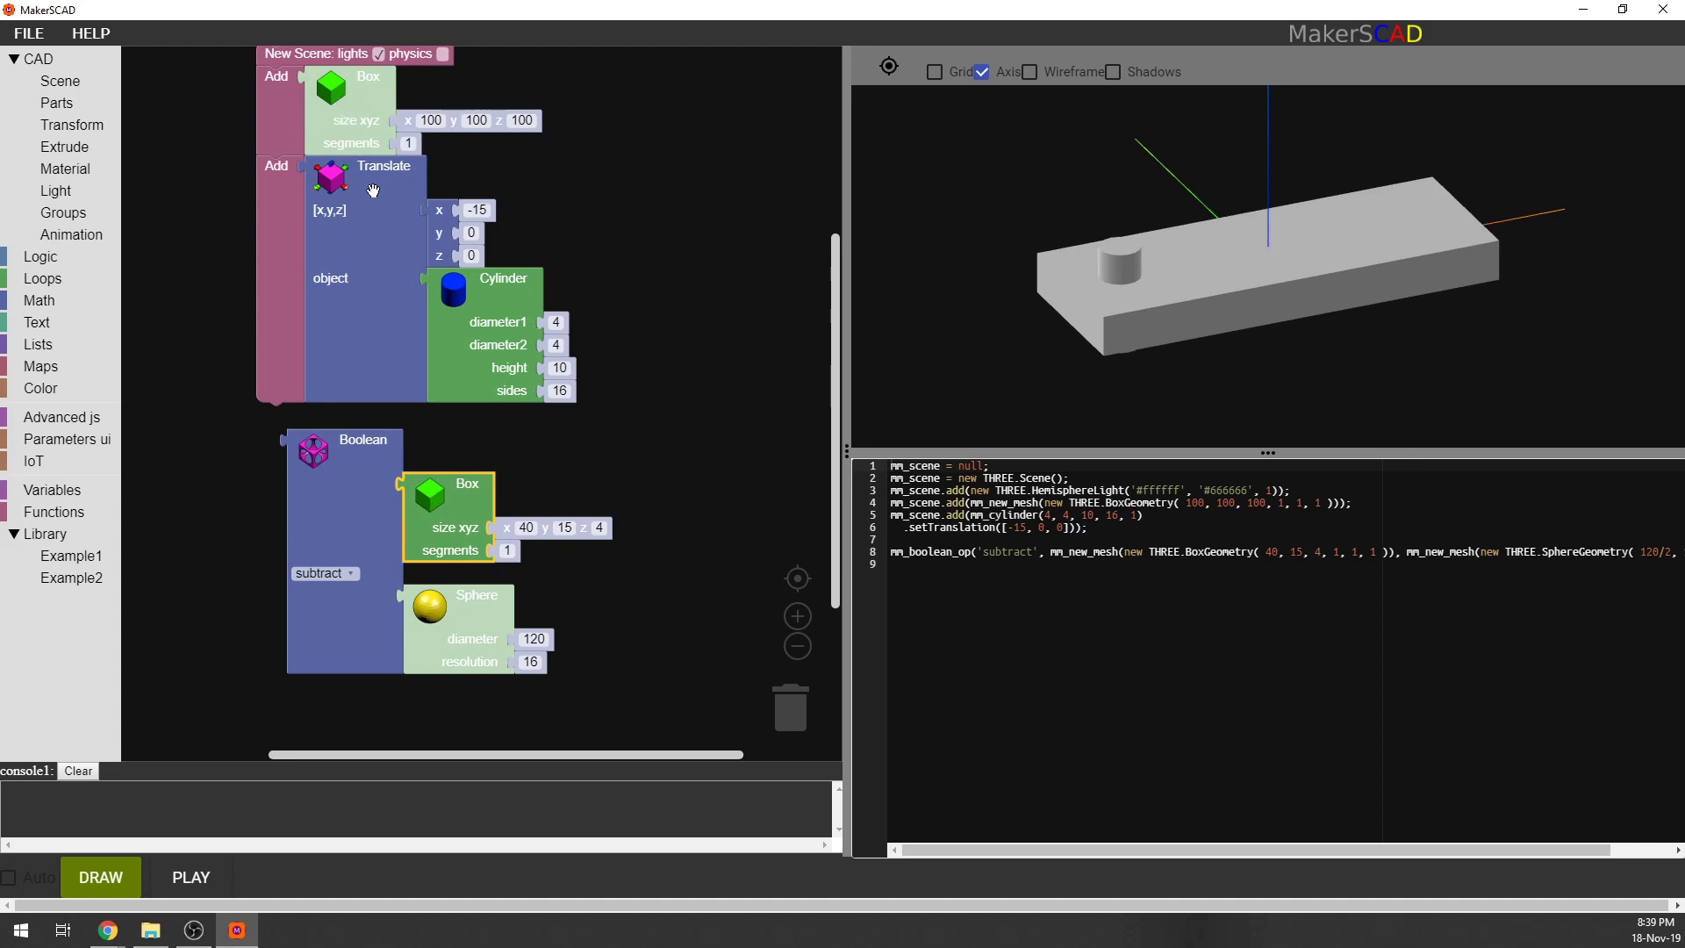
# Move the cylinder's Translate block into the Boolean block's second input and put the Boolean block in the first Add block.
pyautogui.click(392, 281)
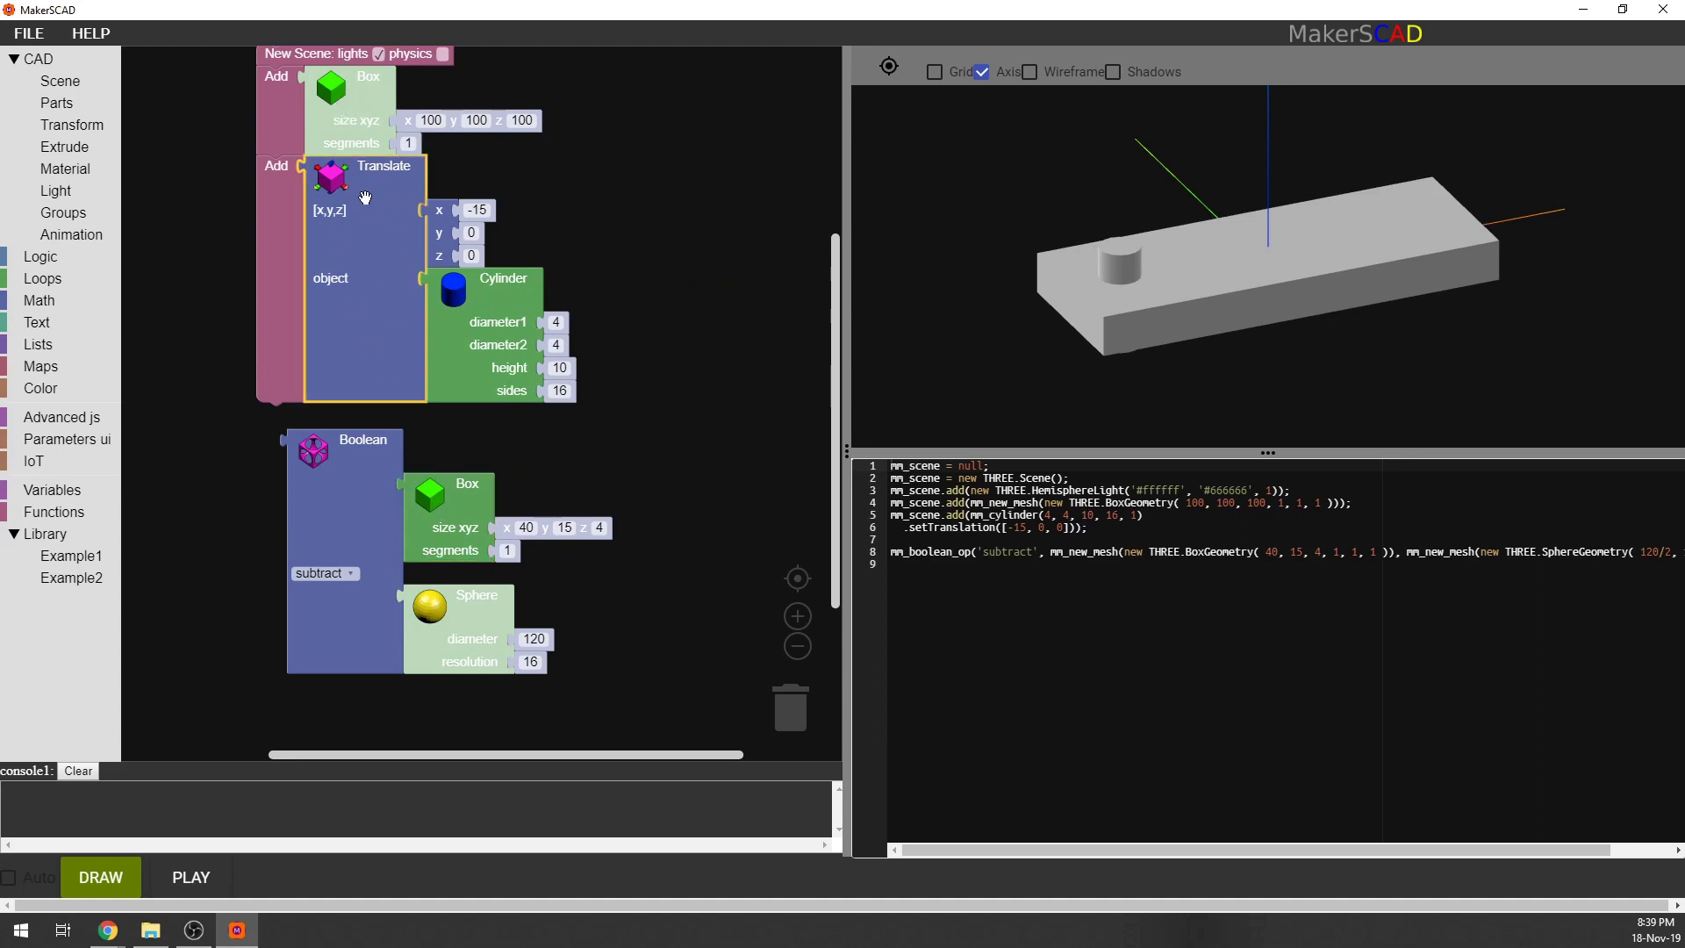
pyautogui.moveTo(350, 191); pyautogui.dragTo(465, 604)
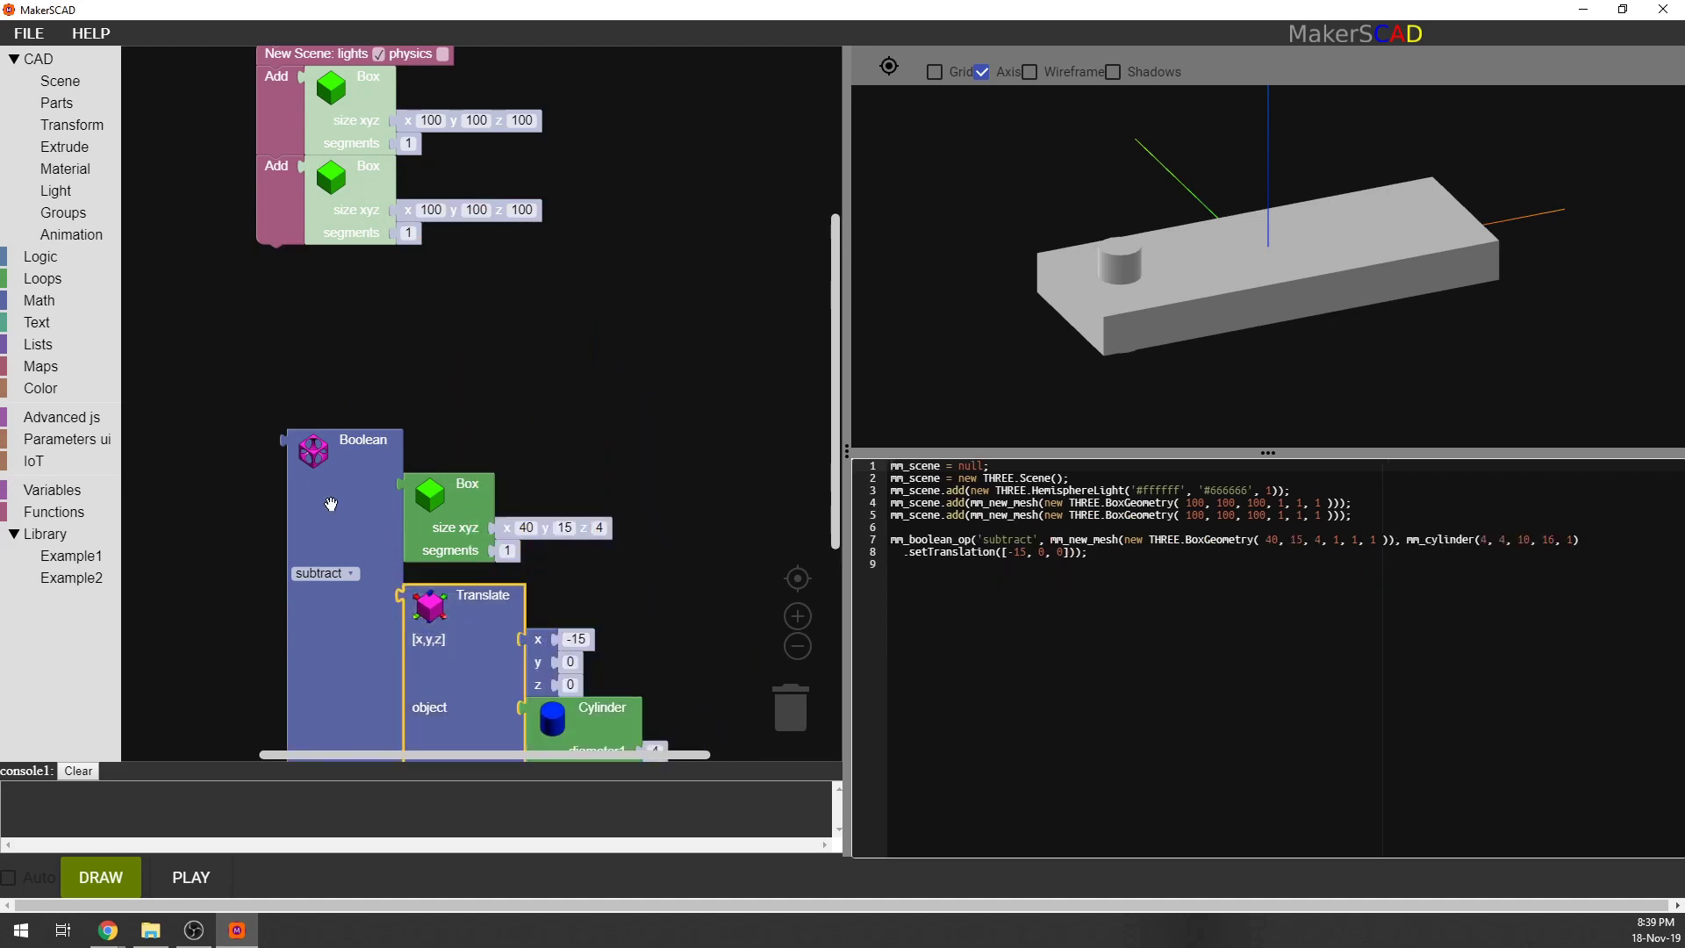
pyautogui.moveTo(331, 504); pyautogui.dragTo(339, 113)
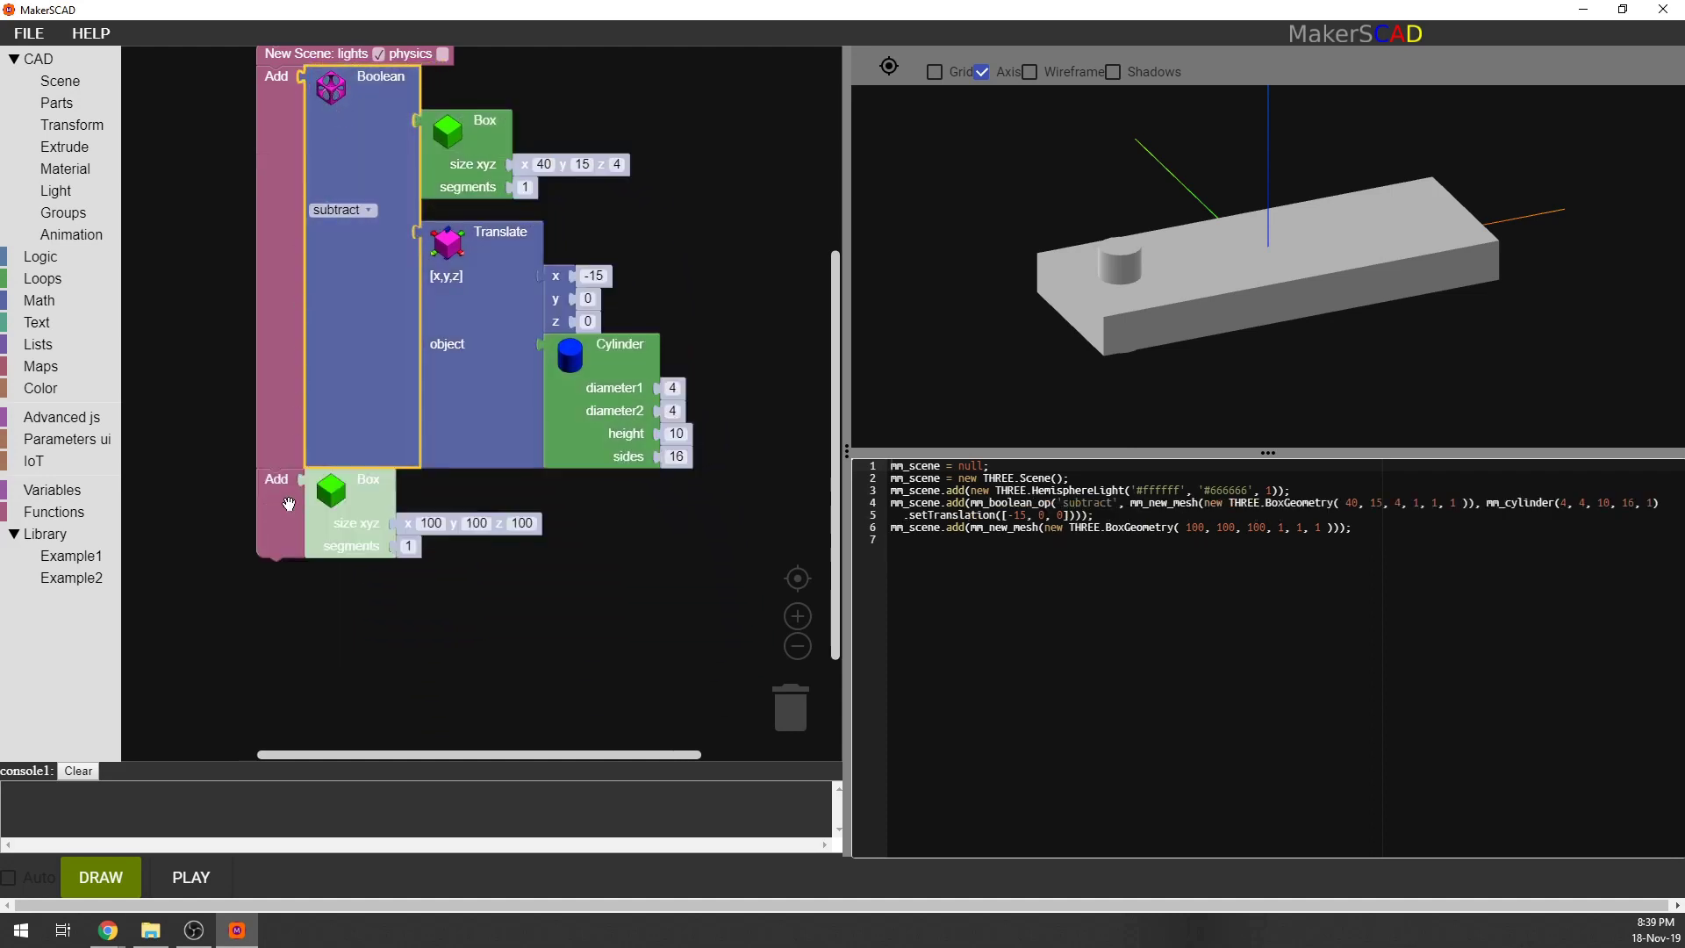
# Delete the leftover second Add block and redraw the model to show the plate with its hole.
pyautogui.moveTo(282, 506); pyautogui.dragTo(807, 709)
pyautogui.click(111, 875)
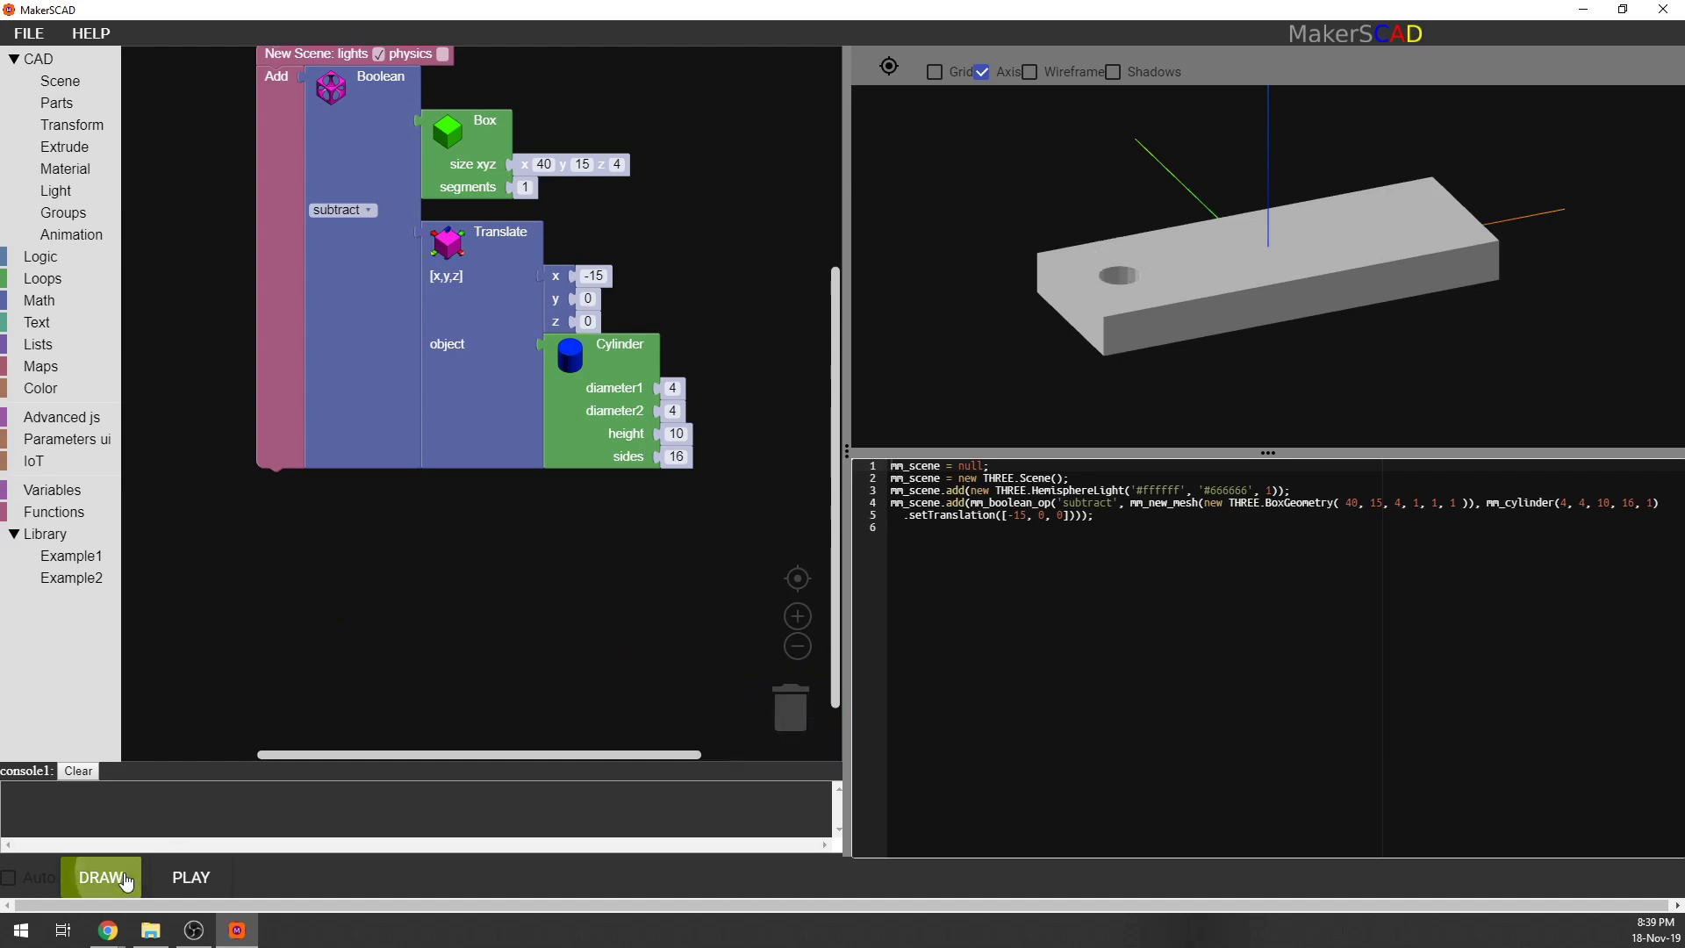
pyautogui.moveTo(1197, 332)
pyautogui.mouseDown()
pyautogui.moveTo(1251, 281)
pyautogui.moveTo(1238, 296)
pyautogui.moveTo(1248, 144)
pyautogui.moveTo(1211, 299)
pyautogui.moveTo(1262, 265)
pyautogui.moveTo(1224, 291)
pyautogui.mouseUp()
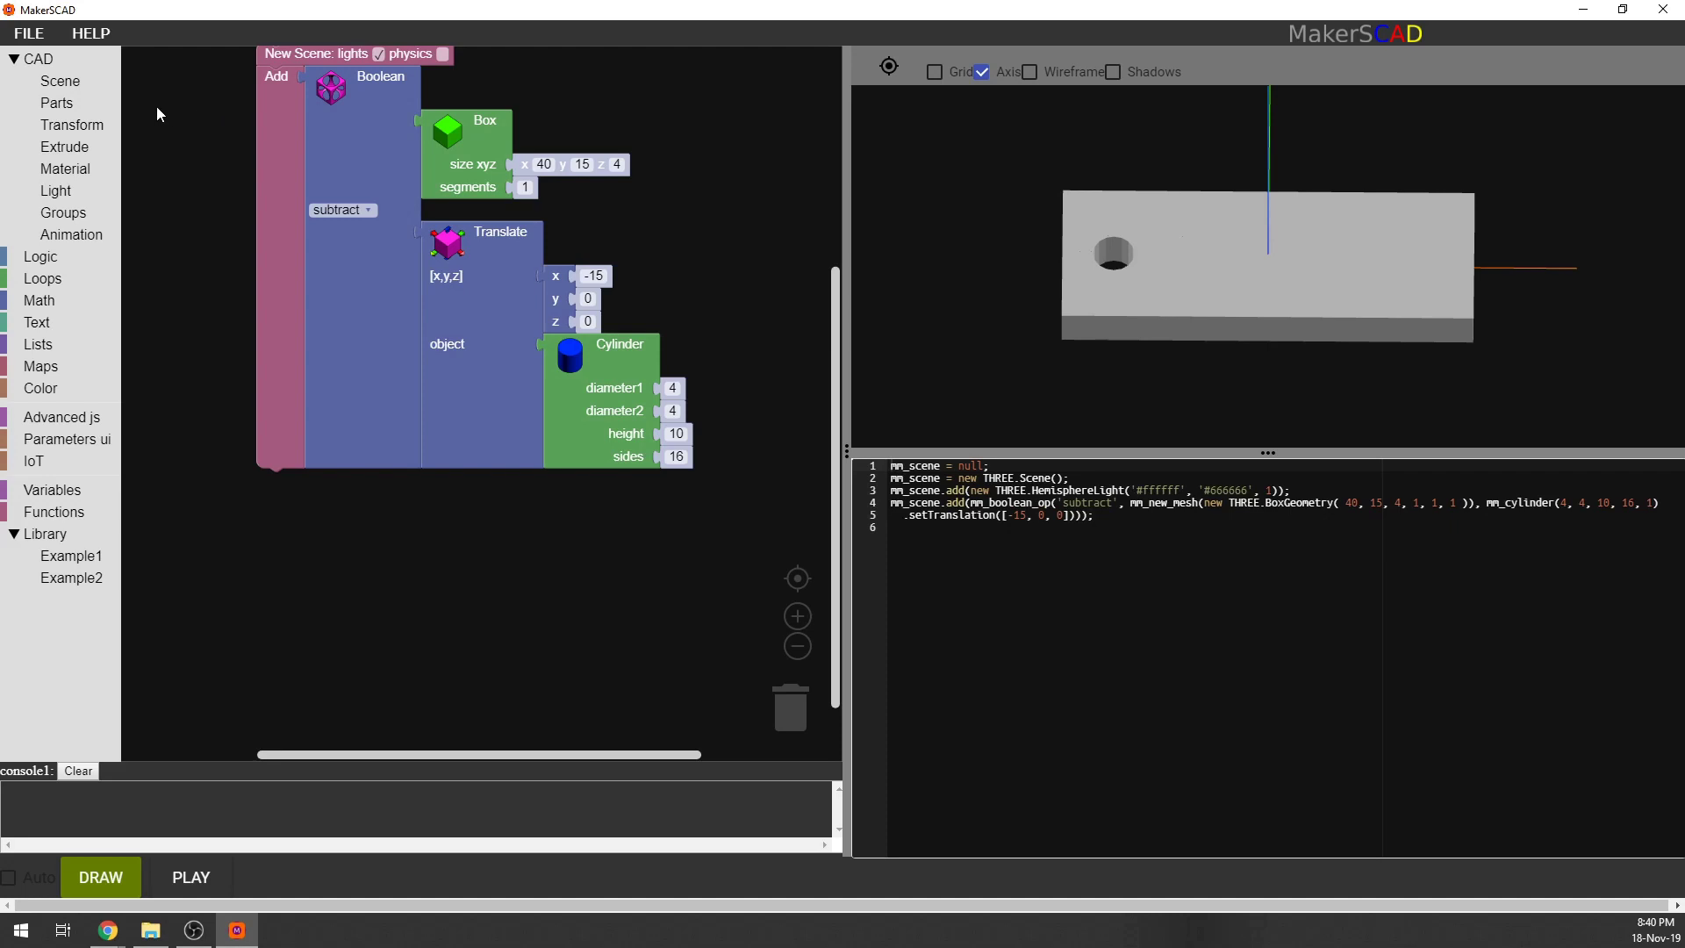
# Append a new Add block to the end of the scene and put a 3D Text block in it.
pyautogui.click(75, 86)
pyautogui.moveTo(153, 140); pyautogui.dragTo(280, 515)
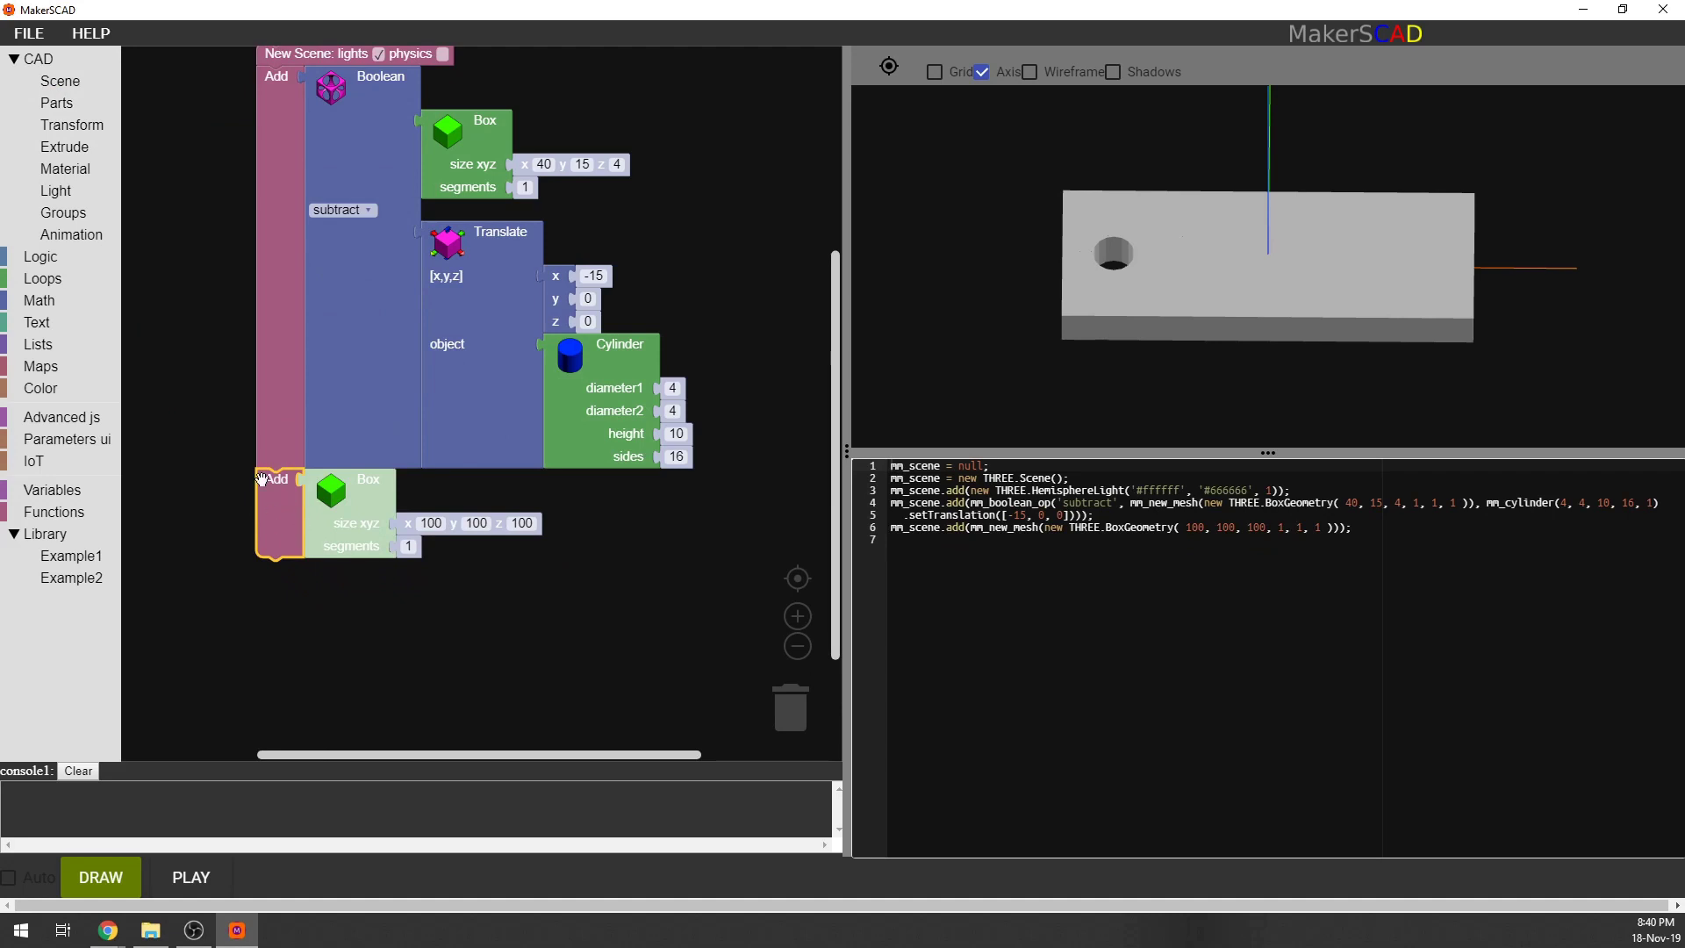
pyautogui.click(77, 105)
pyautogui.scroll(-3, 201, 625)
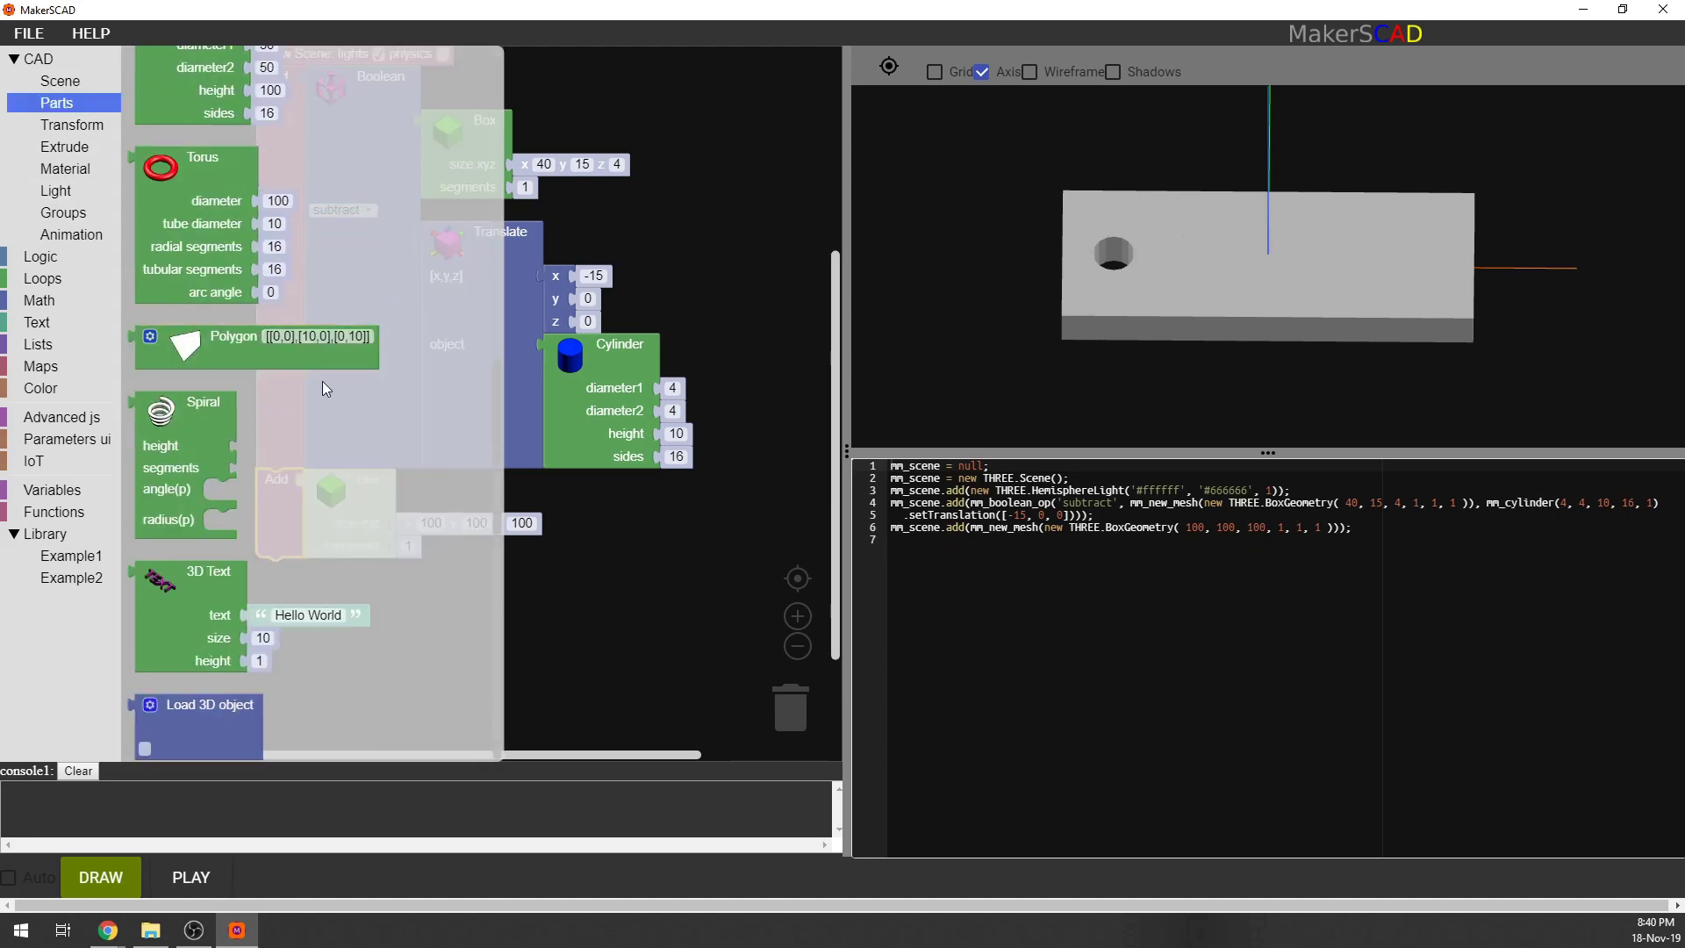
pyautogui.moveTo(201, 626); pyautogui.dragTo(373, 535)
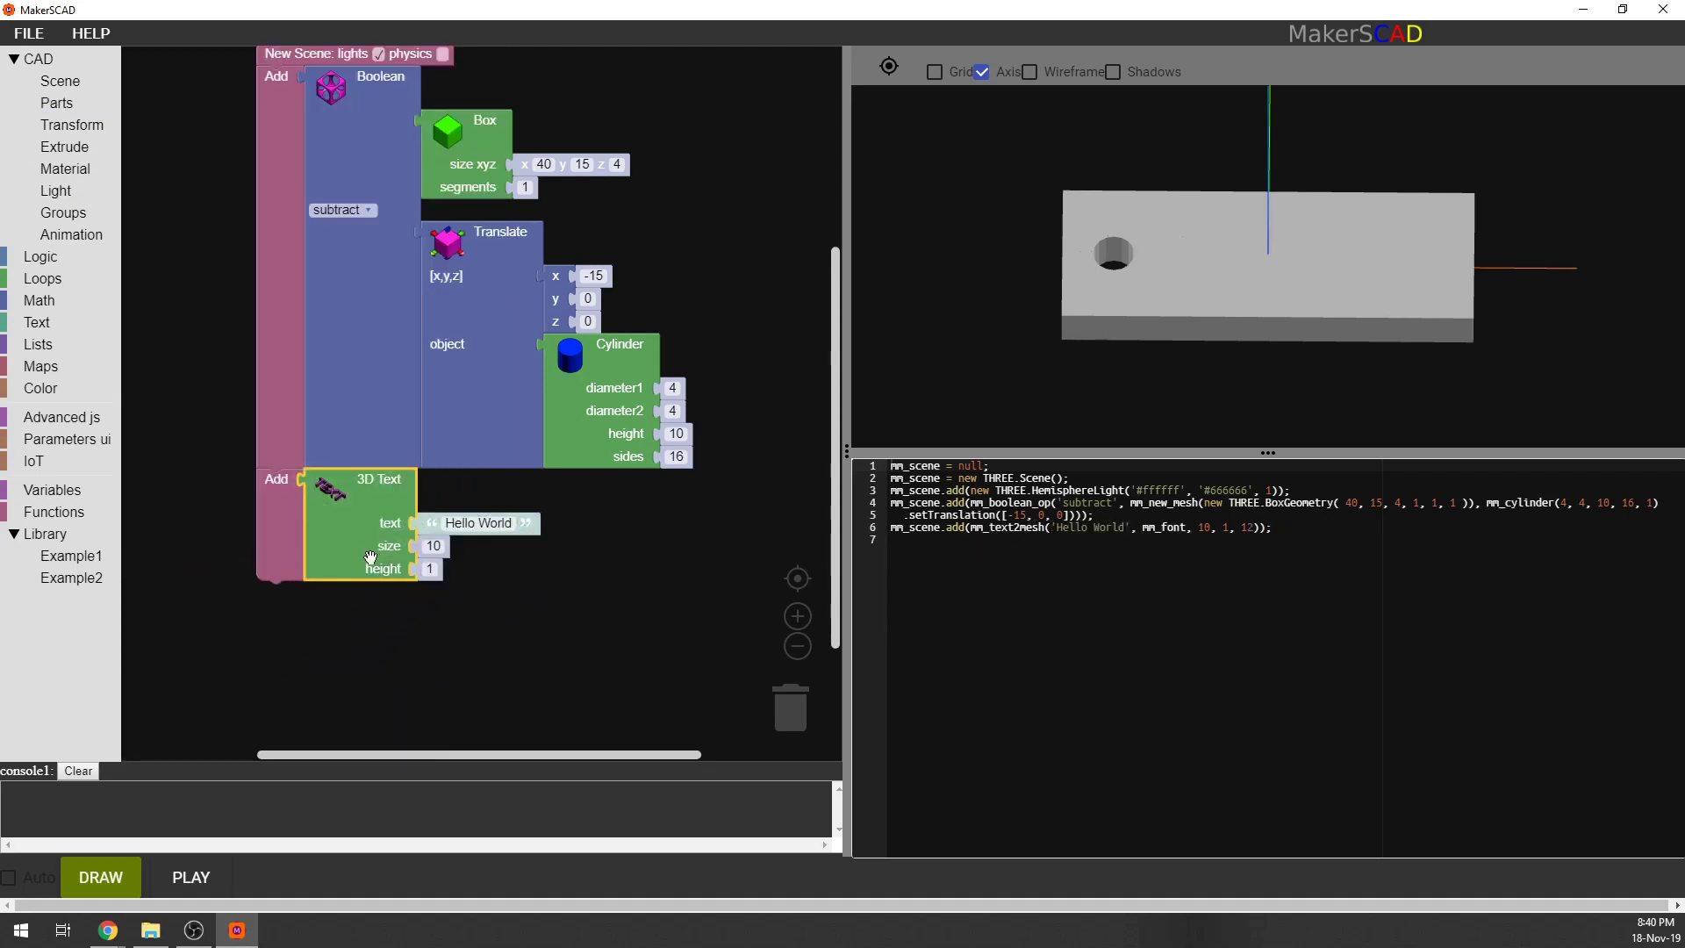
# Set the 3D Text block's text to a first name in capital letters and redraw the model.
pyautogui.click(482, 526)
pyautogui.write('Luigi')
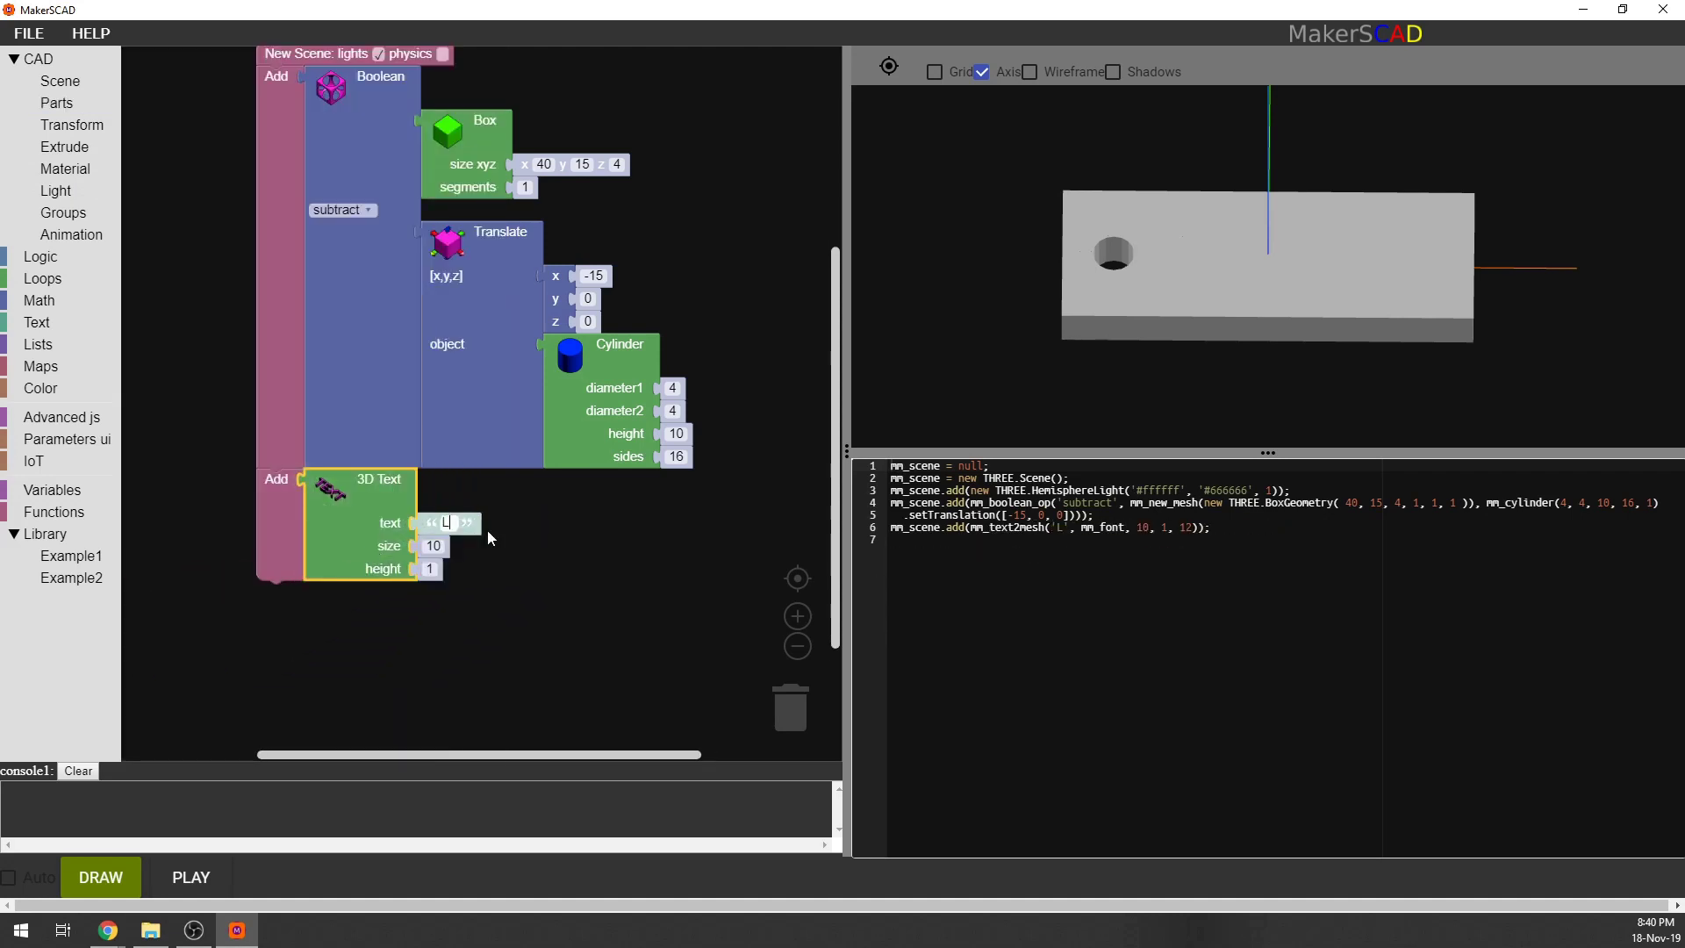
pyautogui.press('BackSpace')
pyautogui.press('BackSpace')
pyautogui.press('BackSpace')
pyautogui.press('BackSpace')
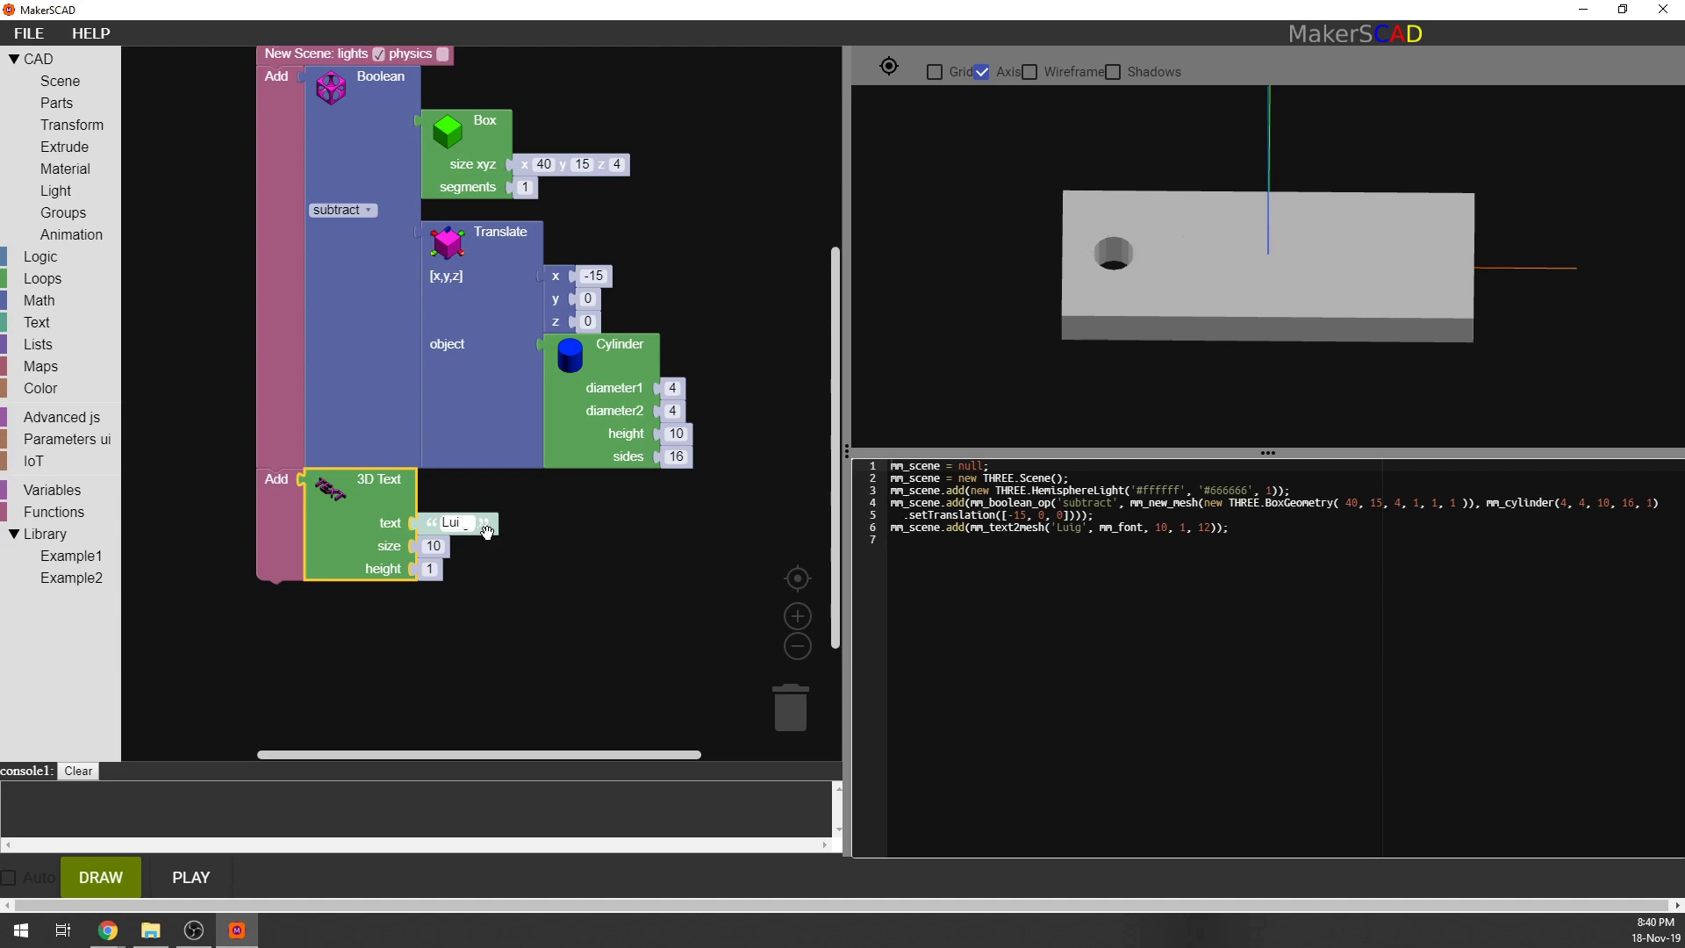
pyautogui.write('UIGI')
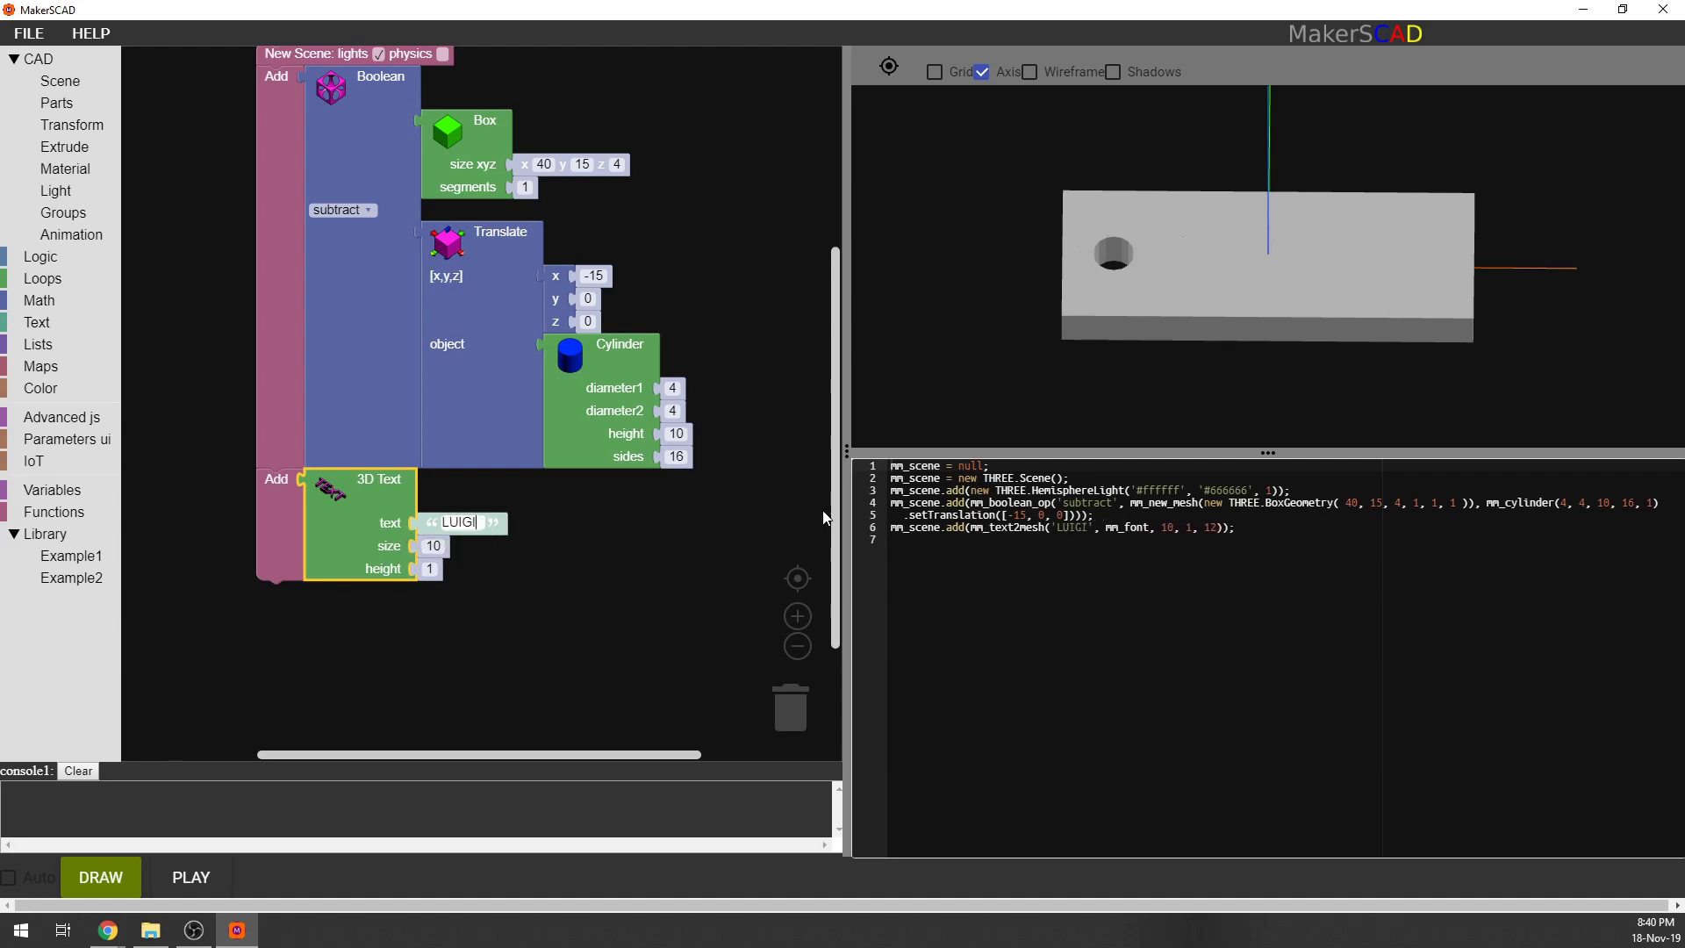
pyautogui.scroll(-3, 1081, 208)
pyautogui.moveTo(1030, 193); pyautogui.dragTo(1037, 230)
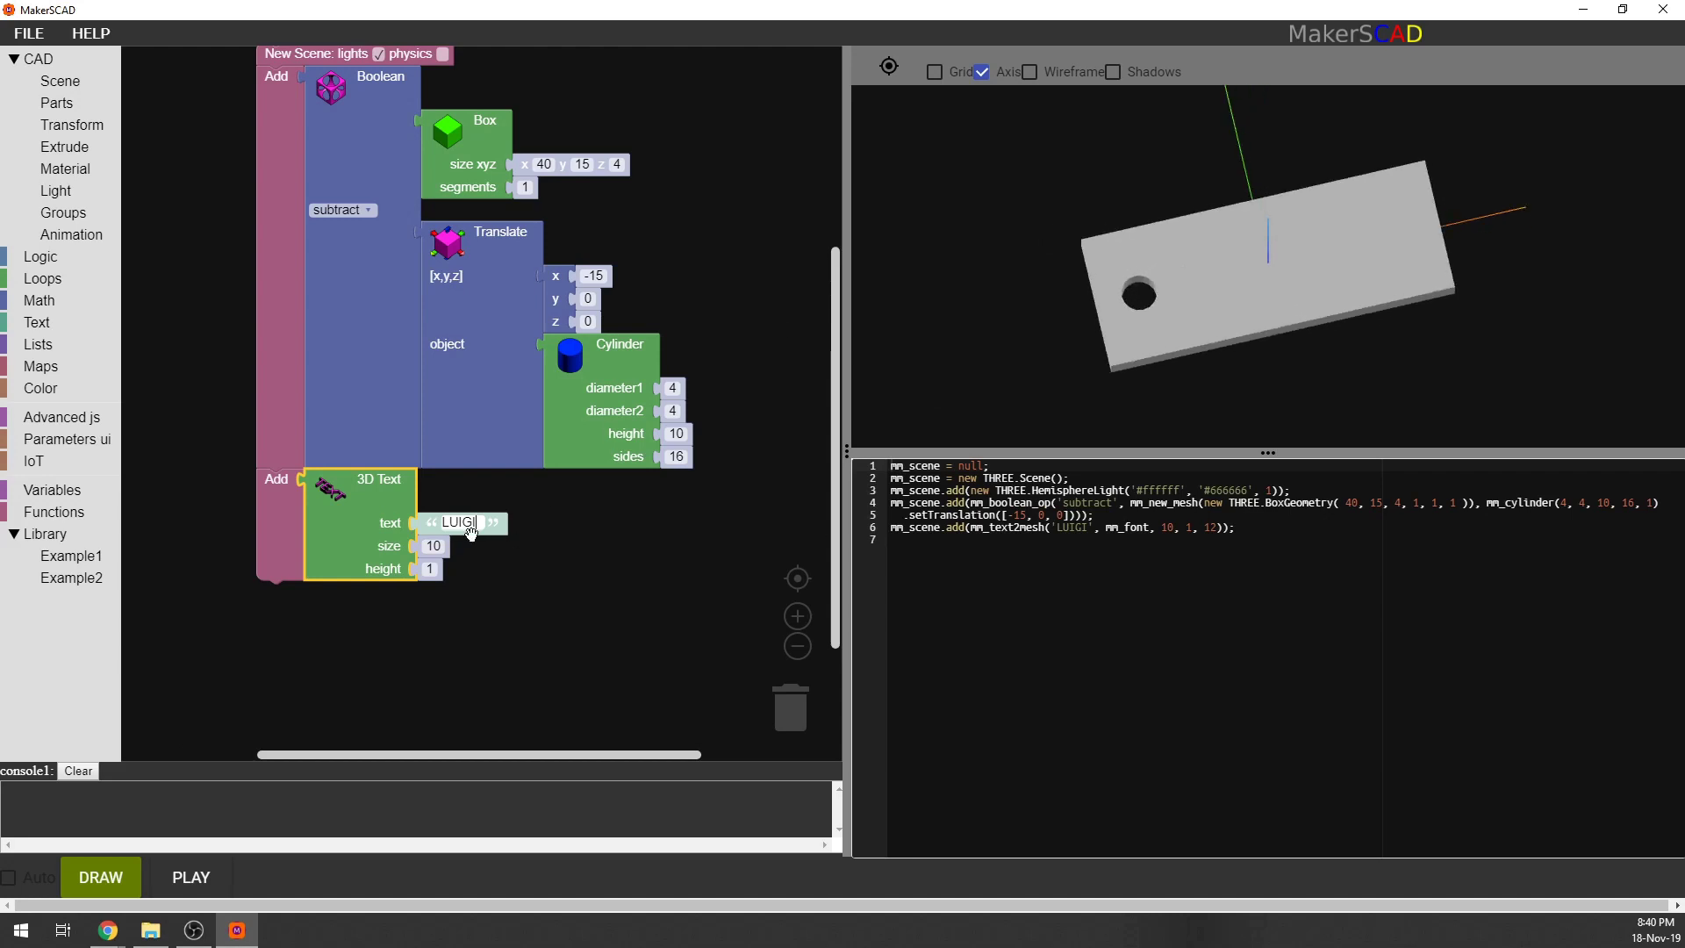
pyautogui.click(123, 879)
pyautogui.moveTo(1314, 259)
pyautogui.mouseDown()
pyautogui.moveTo(1254, 212)
pyautogui.moveTo(1256, 282)
pyautogui.moveTo(1307, 319)
pyautogui.moveTo(1350, 292)
pyautogui.moveTo(1345, 260)
pyautogui.moveTo(1346, 287)
pyautogui.mouseUp()
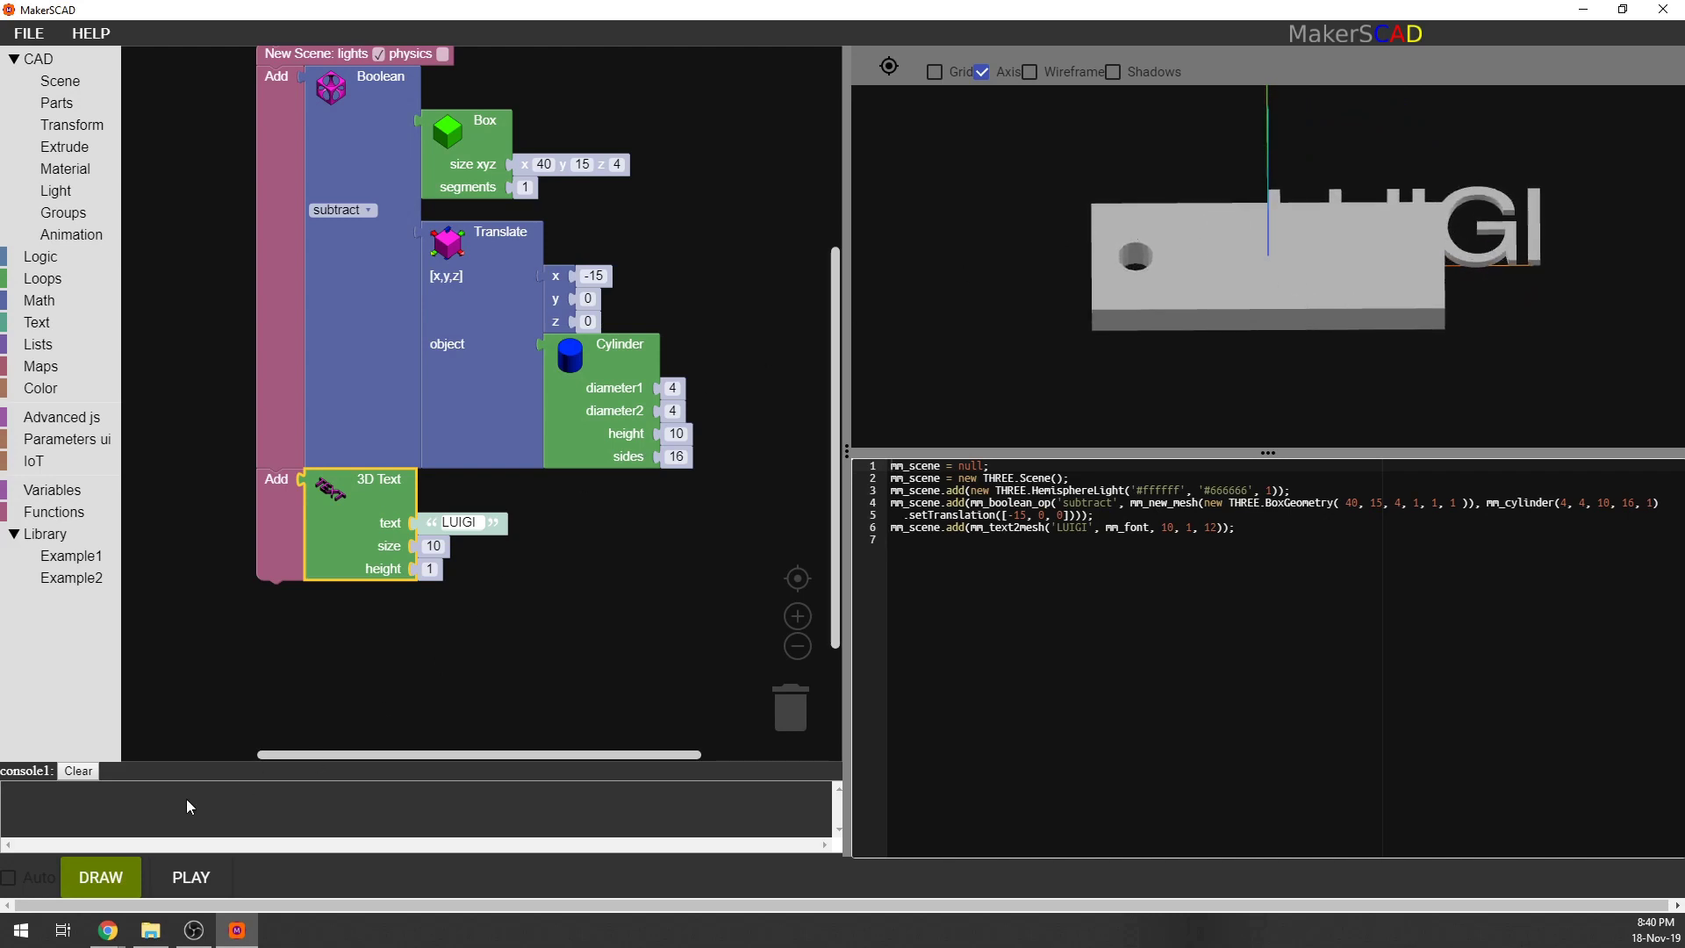
# Set the 3D text's size to 7 and height to 8, and redraw the model.
pyautogui.click(440, 547)
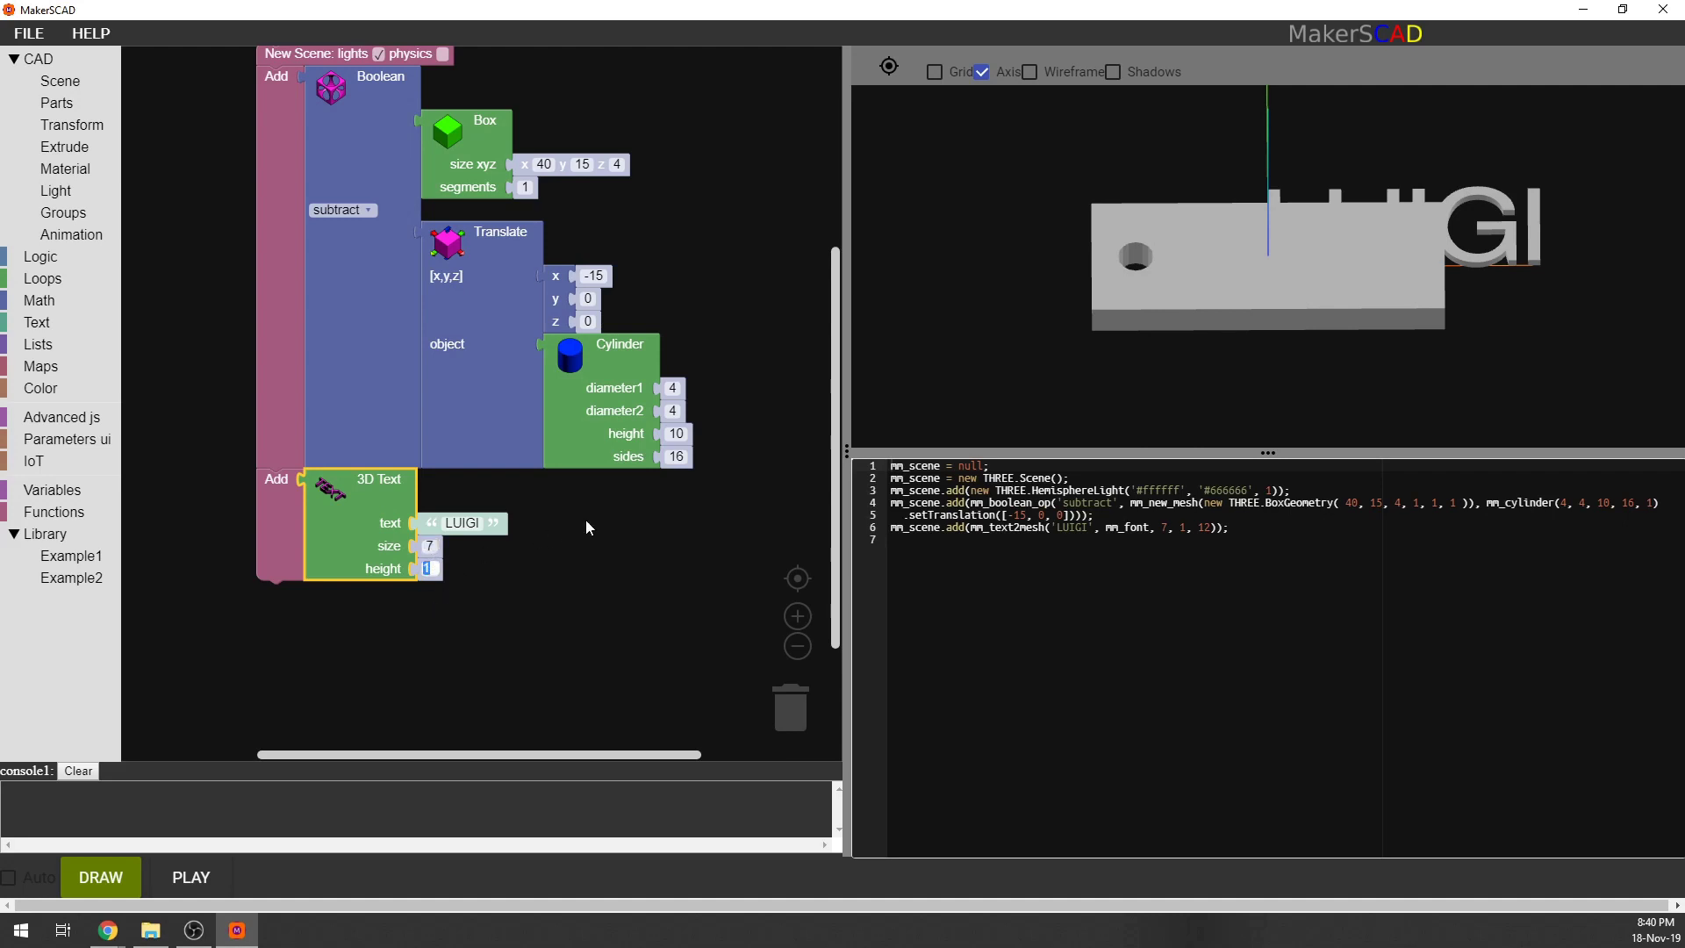
pyautogui.write('4')
pyautogui.moveTo(1395, 412); pyautogui.dragTo(1070, 261)
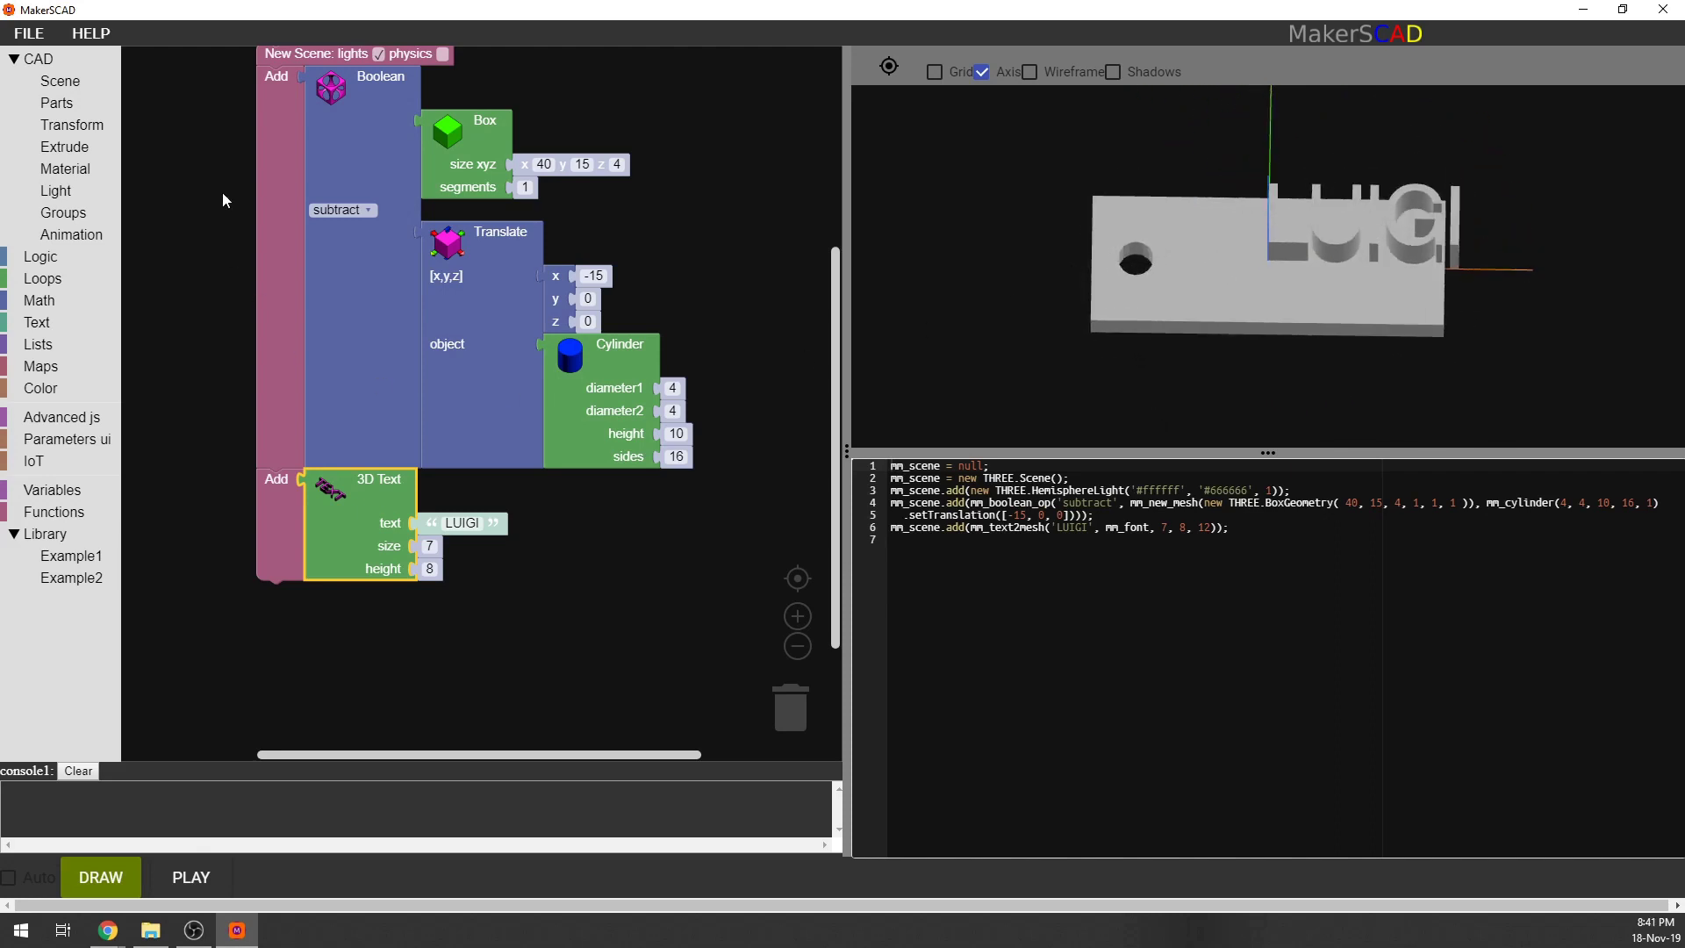
# Place a new Translate block below the scene and move the 3D Text block into its object input.
pyautogui.click(81, 128)
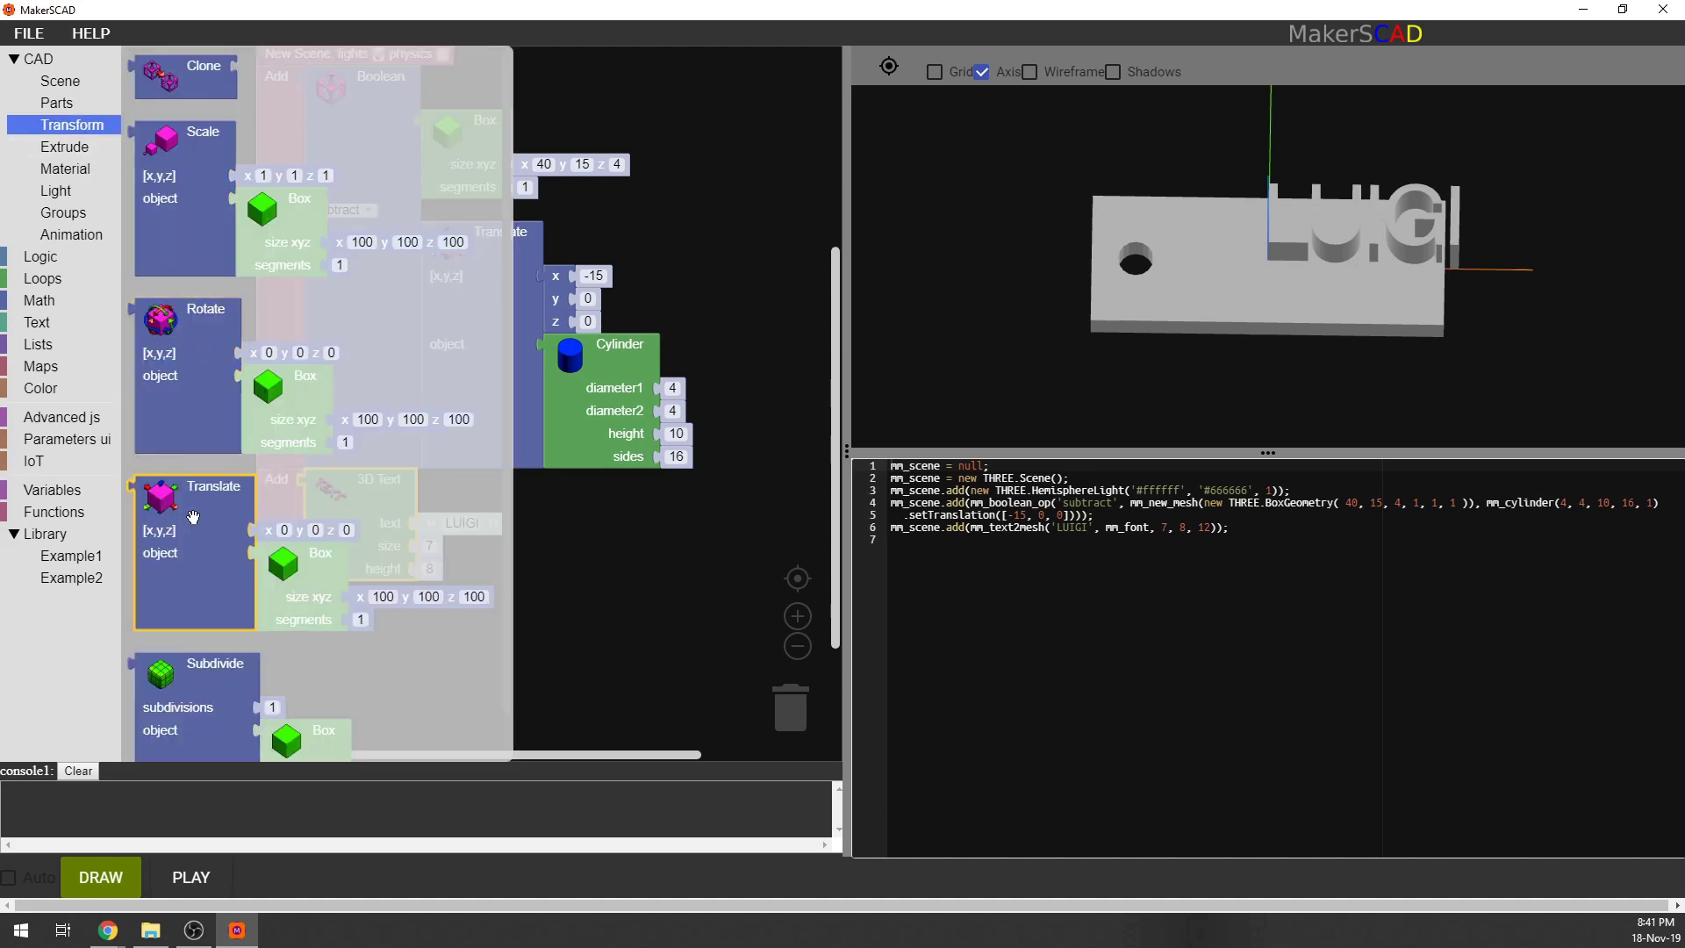
pyautogui.moveTo(193, 519); pyautogui.dragTo(237, 547)
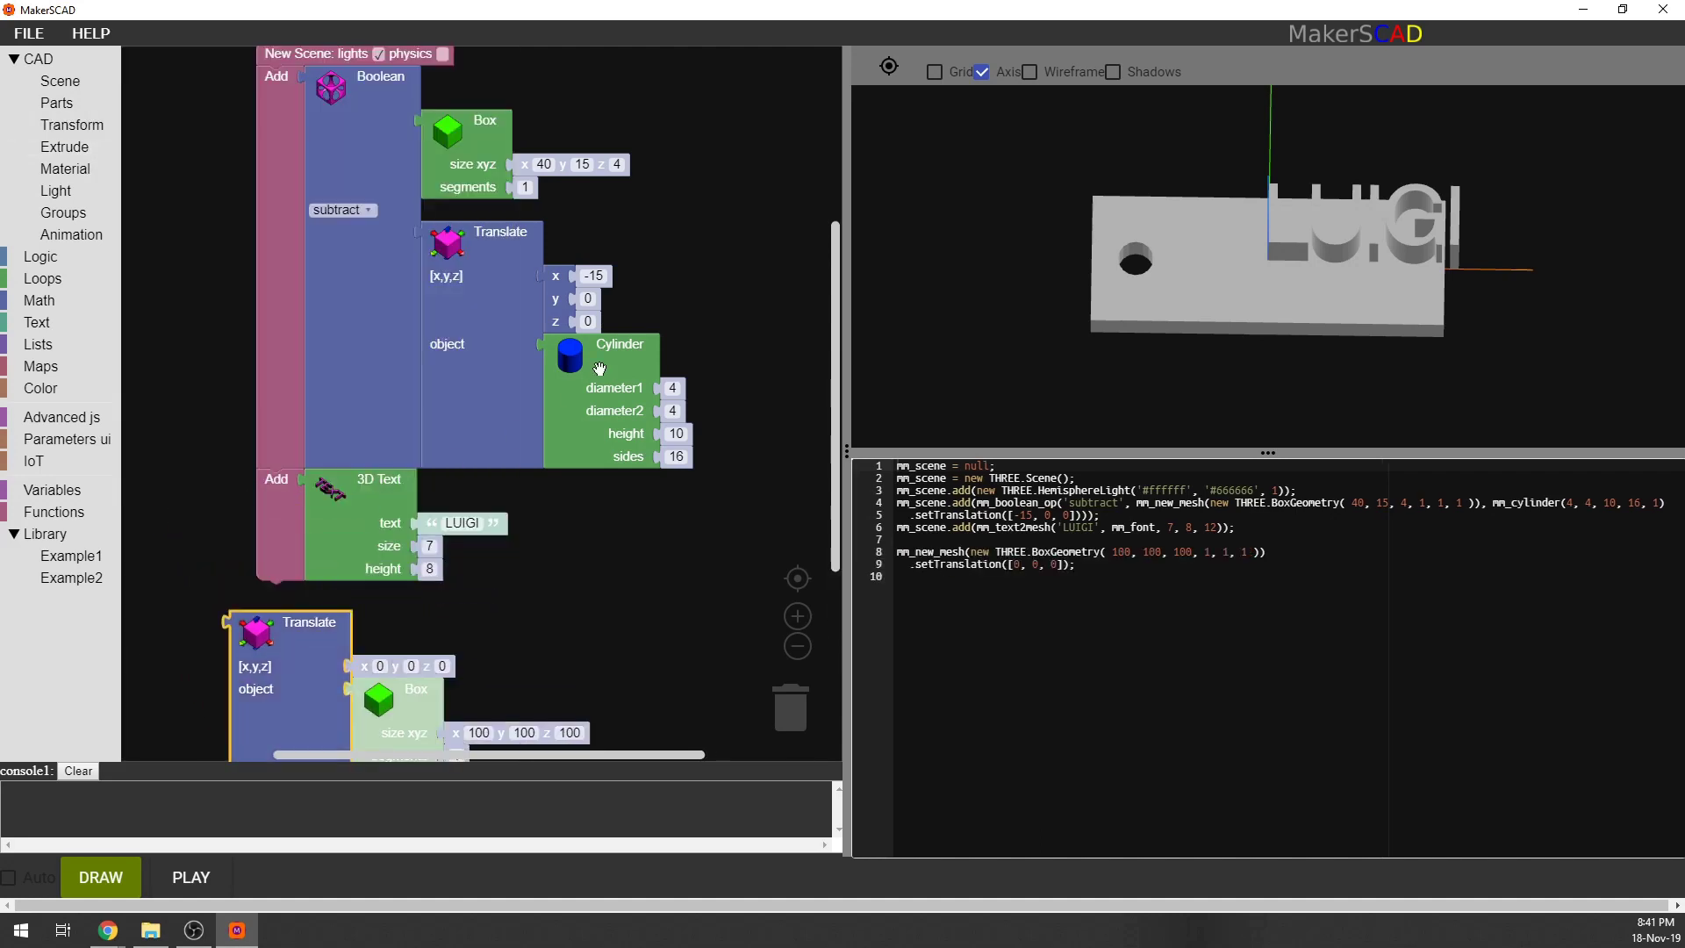
pyautogui.scroll(-3, 553, 404)
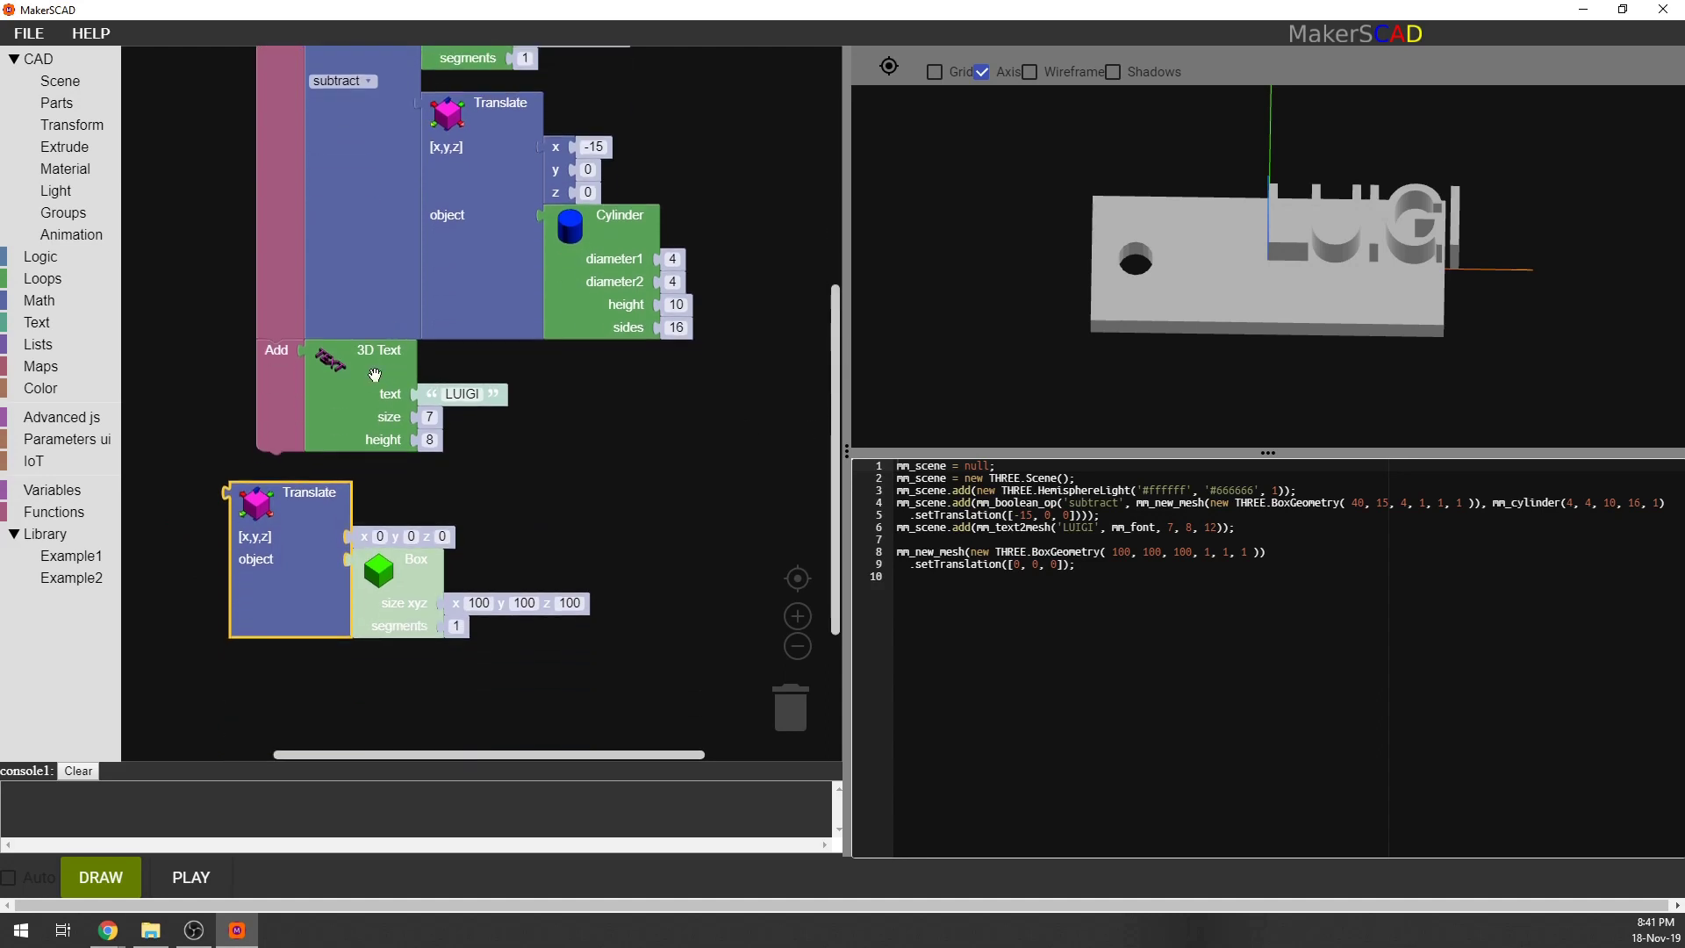
pyautogui.moveTo(372, 362); pyautogui.dragTo(430, 576)
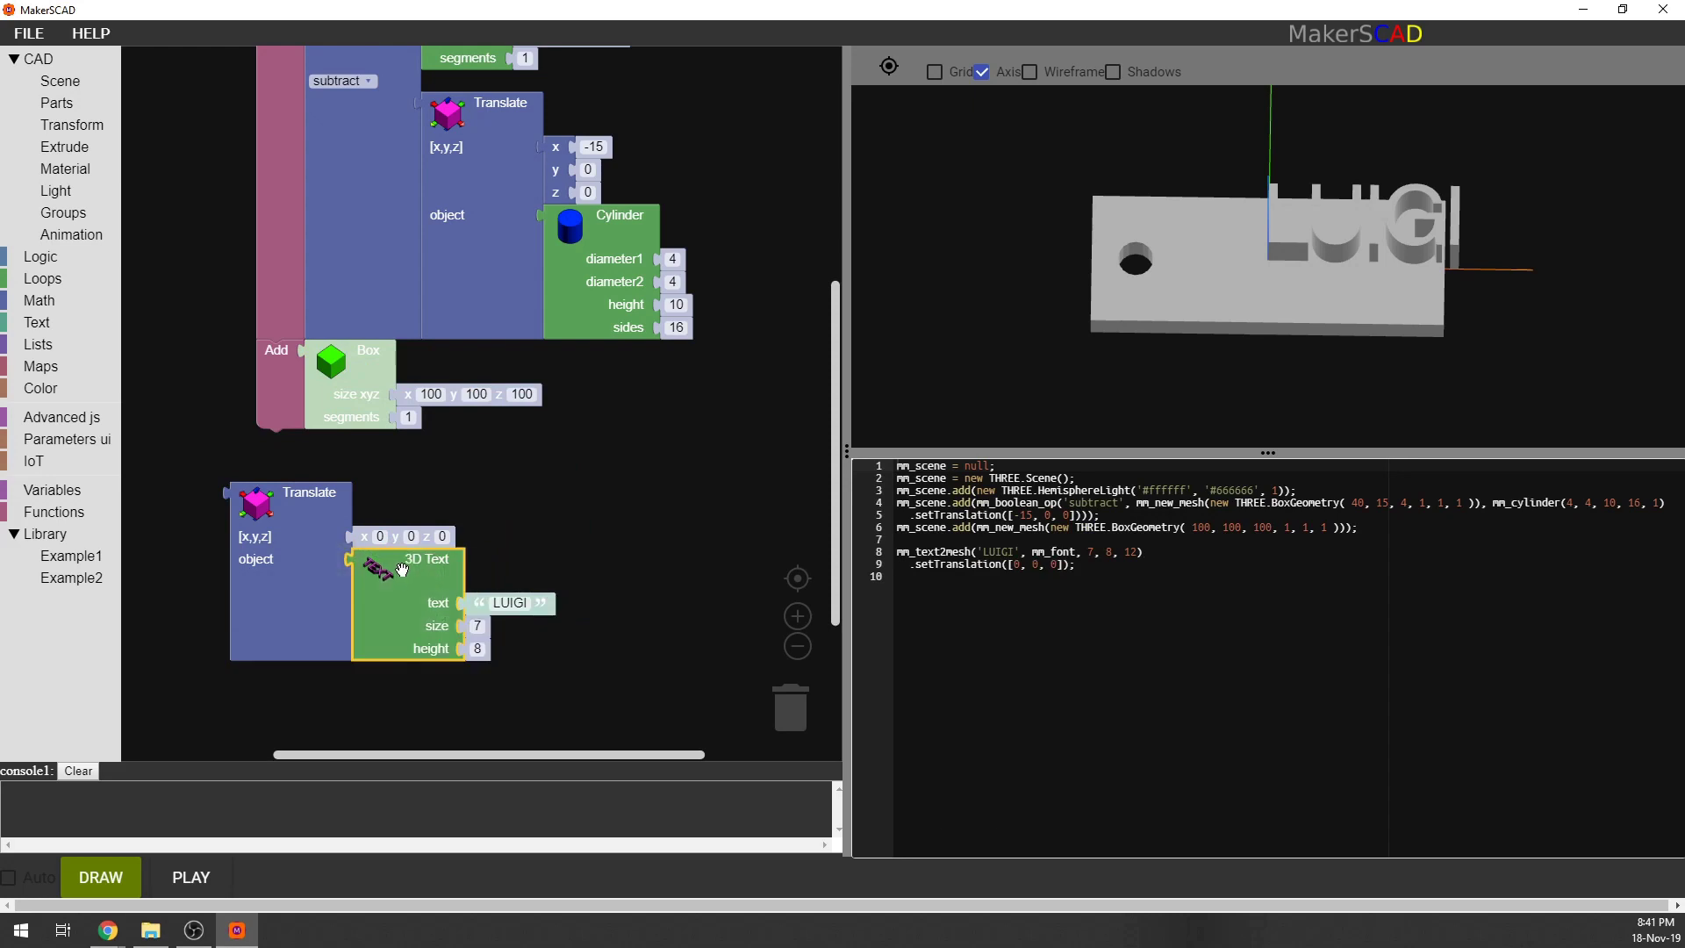
# Give the new Translate block a vertical x, y, z list and put the block in the second Add block.
pyautogui.click(42, 346)
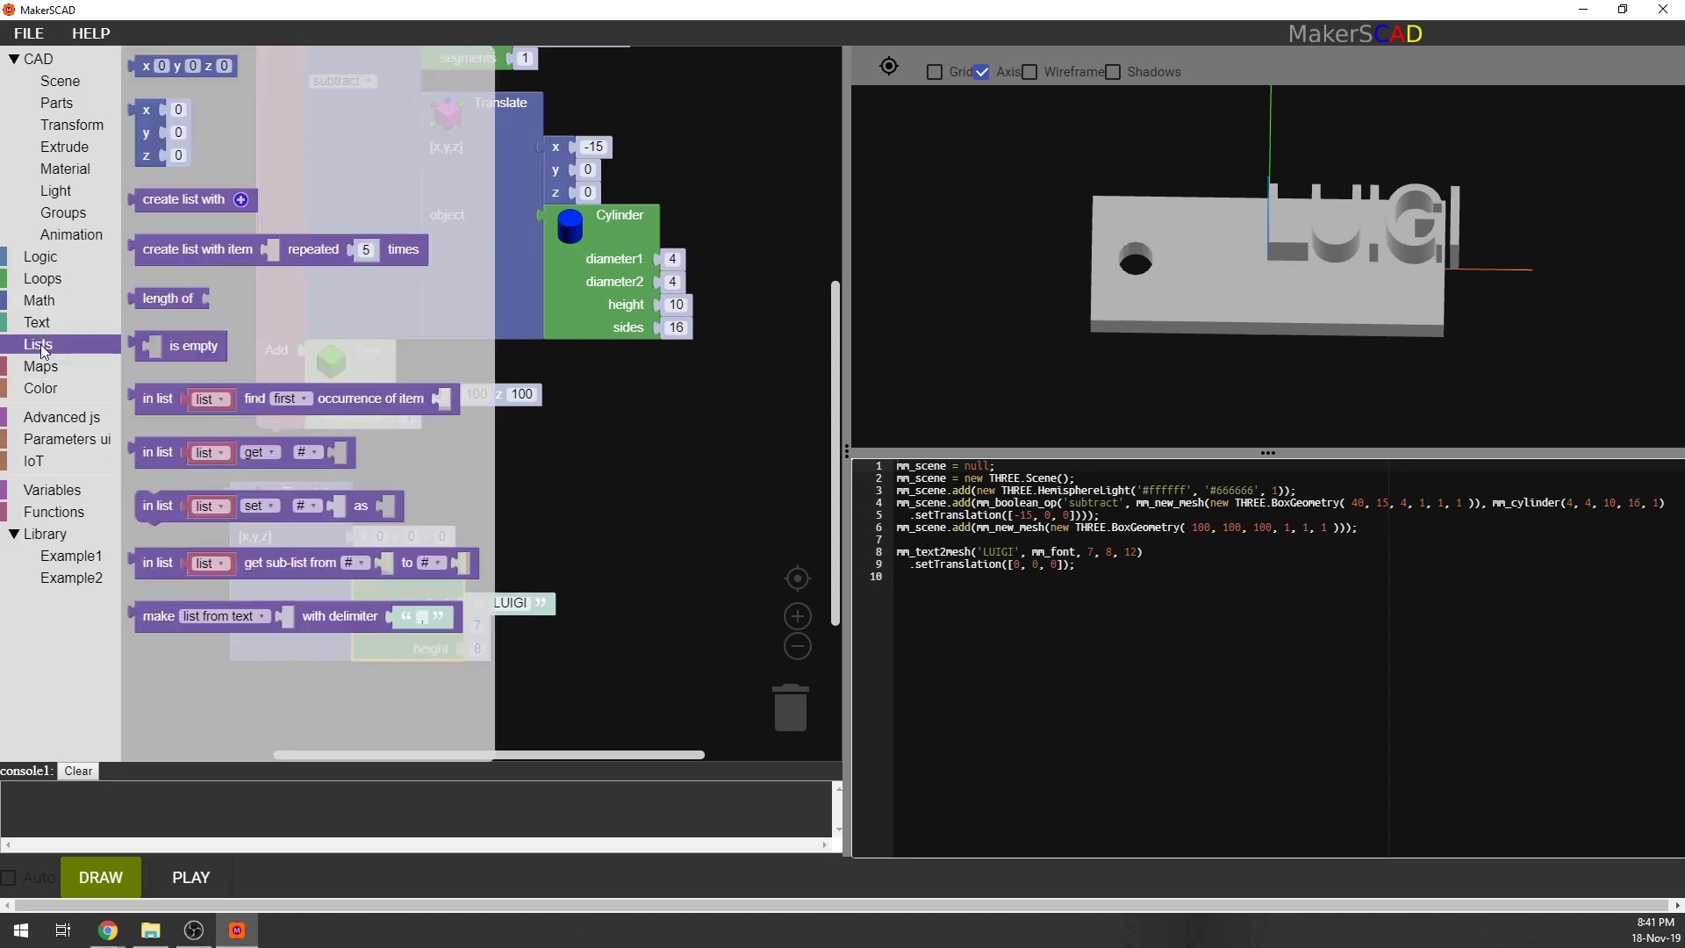
pyautogui.moveTo(138, 111); pyautogui.dragTo(356, 537)
pyautogui.moveTo(255, 548); pyautogui.dragTo(327, 404)
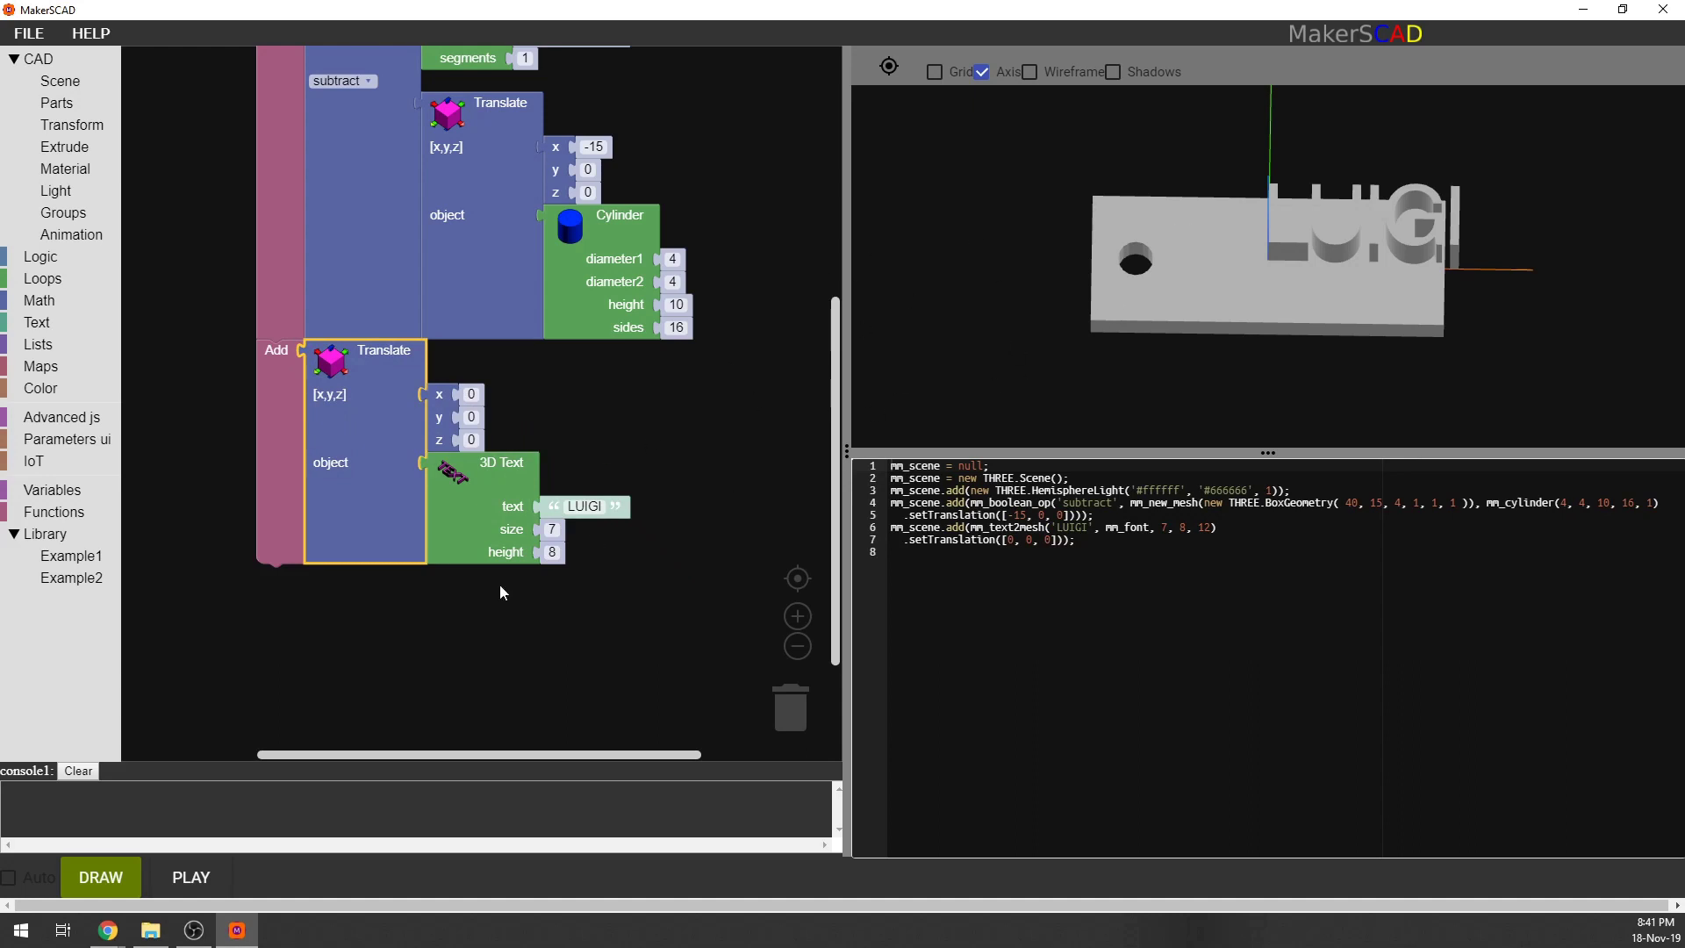
# Set the text's translation to x -10 and y -3, and redraw the model.
pyautogui.moveTo(1035, 386); pyautogui.dragTo(1432, 242)
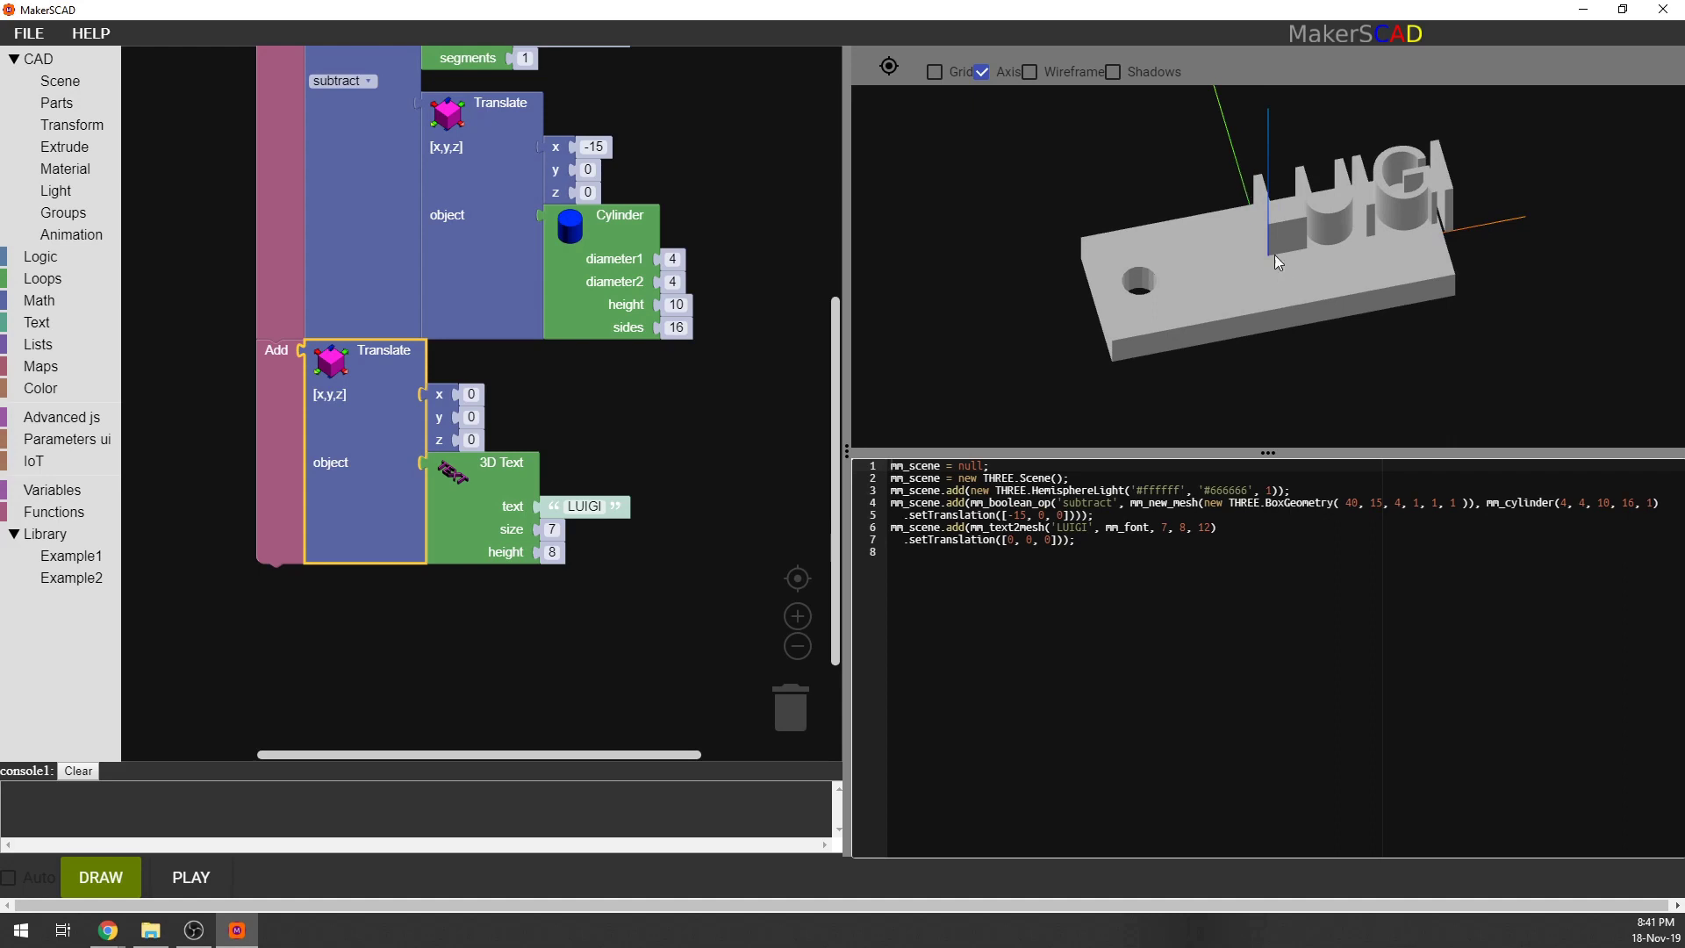
pyautogui.click(470, 394)
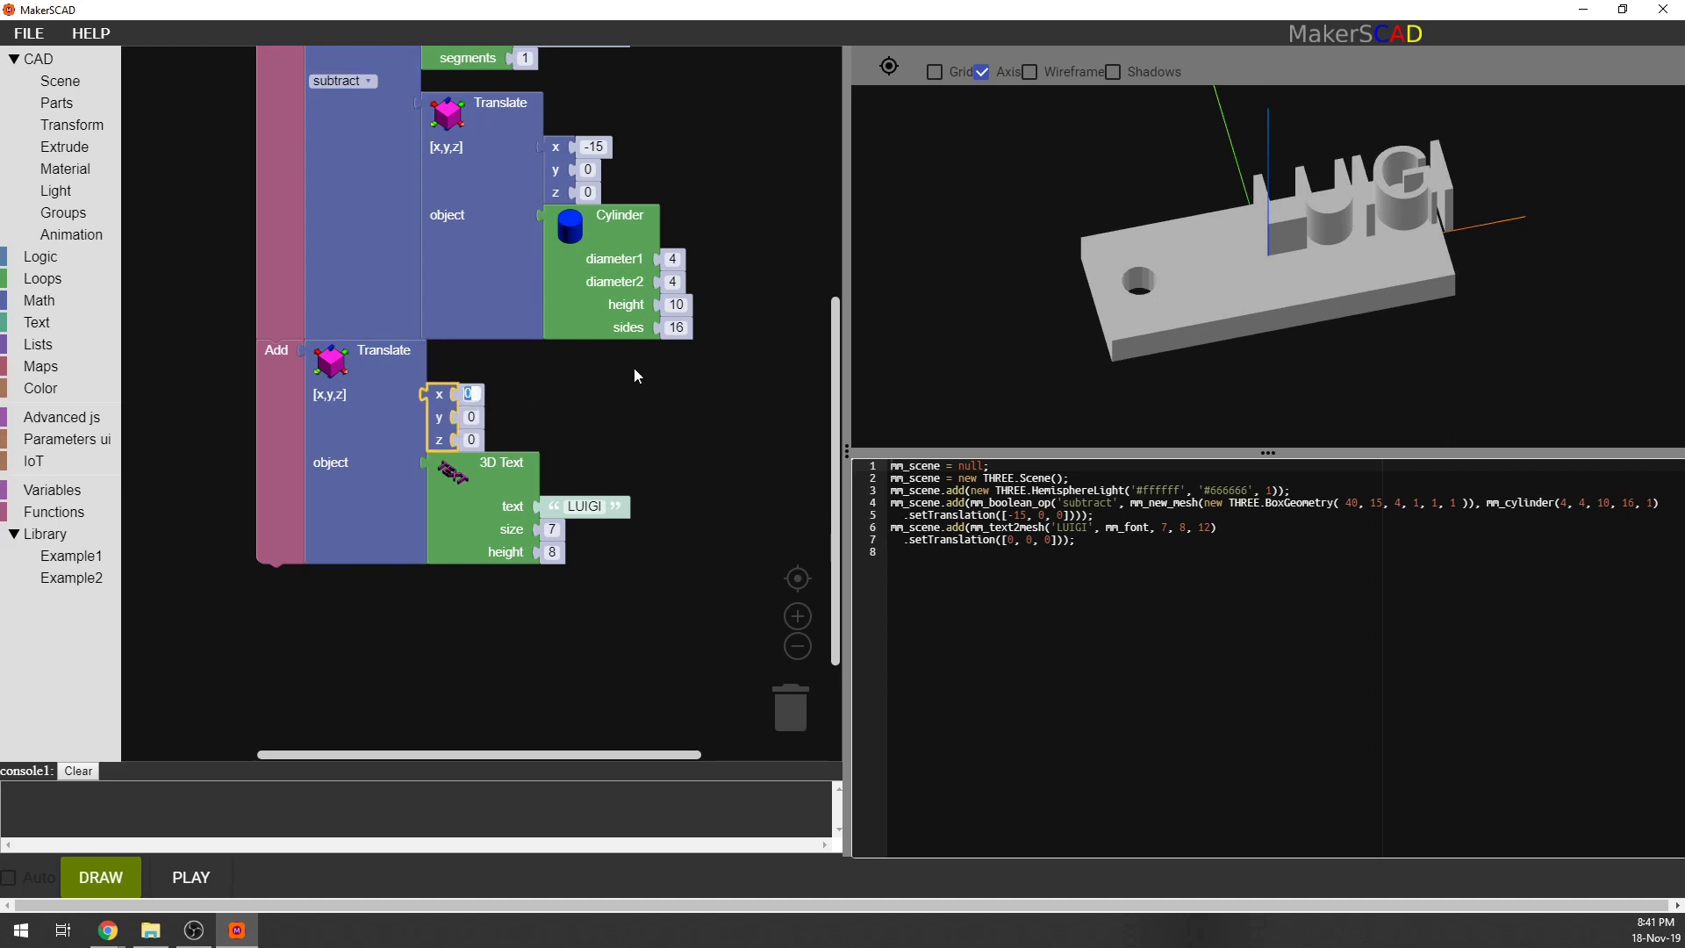
pyautogui.write('-10')
pyautogui.press('Tab')
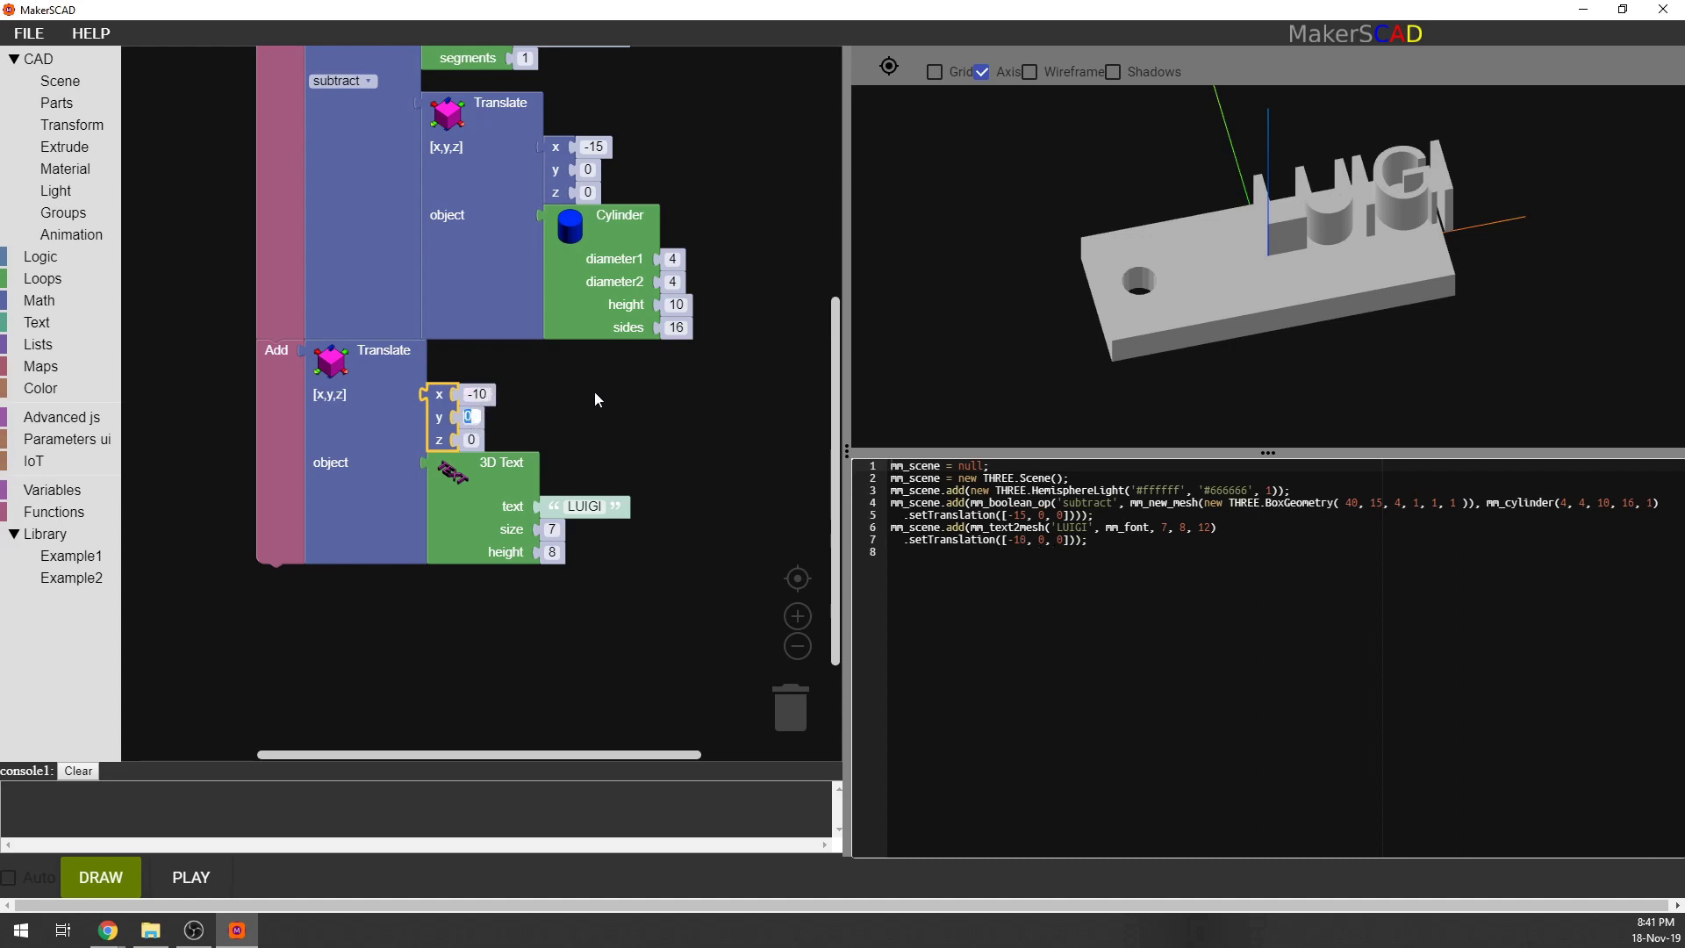
pyautogui.write('-3')
pyautogui.click(127, 877)
pyautogui.moveTo(1253, 372)
pyautogui.mouseDown()
pyautogui.moveTo(1252, 439)
pyautogui.moveTo(1248, 413)
pyautogui.mouseUp()
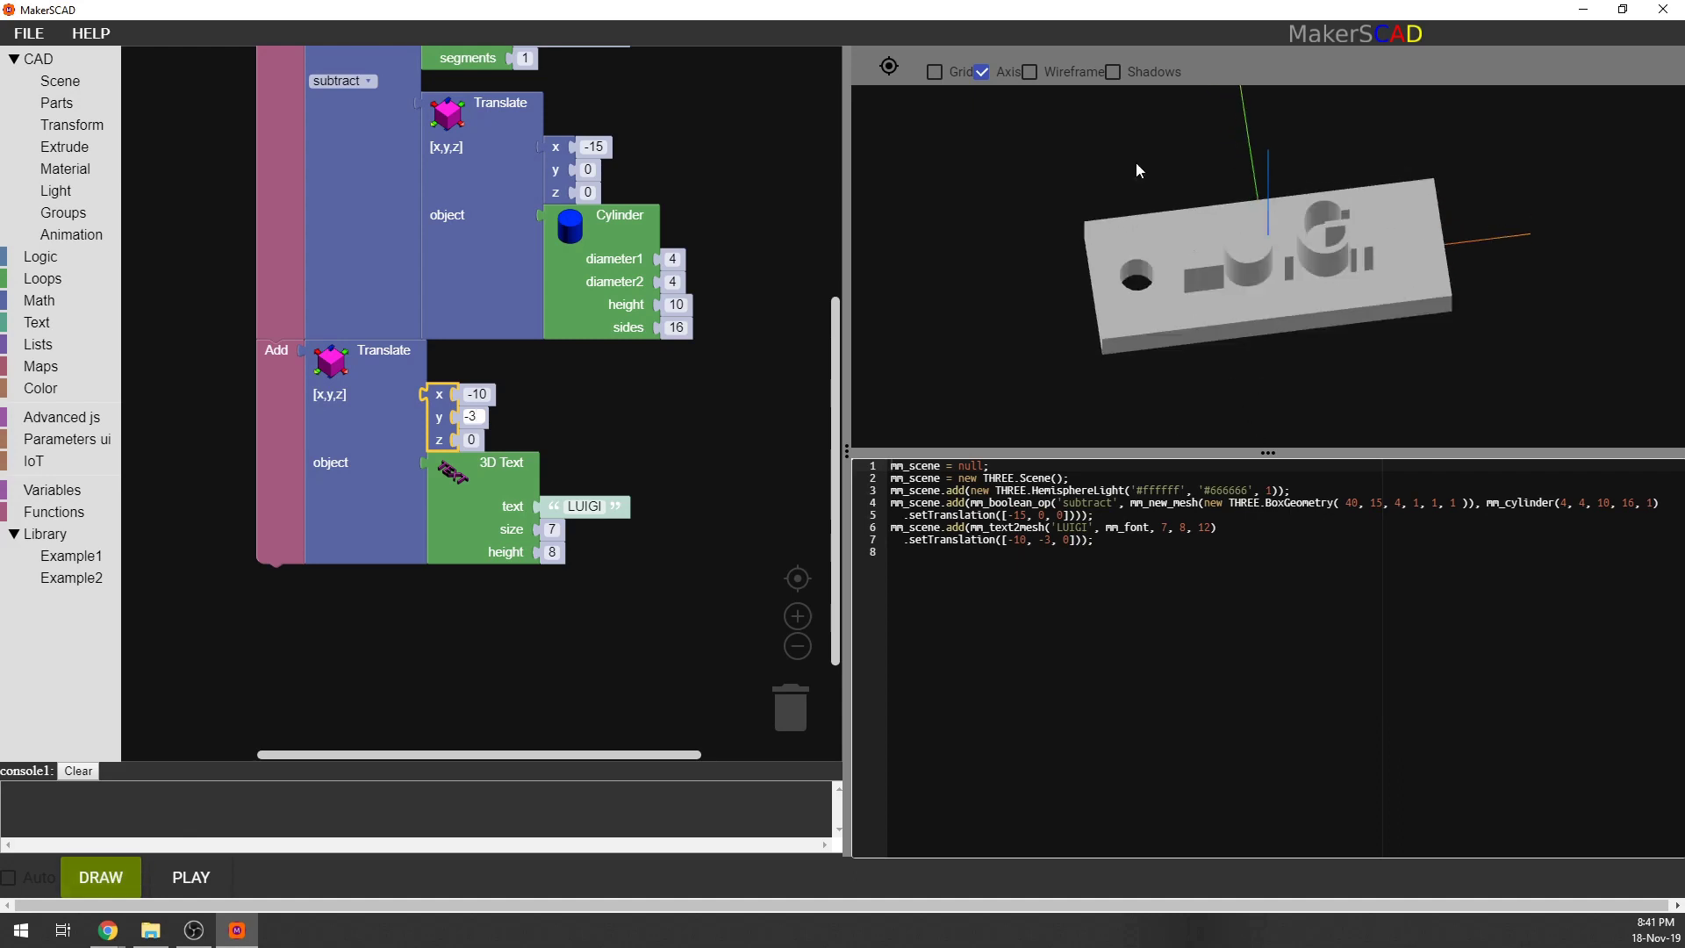
# Inspect how the text and the hole cylinder sit in the plate using the wireframe display, and return to the solid display.
pyautogui.click(1031, 75)
pyautogui.moveTo(1318, 208); pyautogui.dragTo(1270, 160)
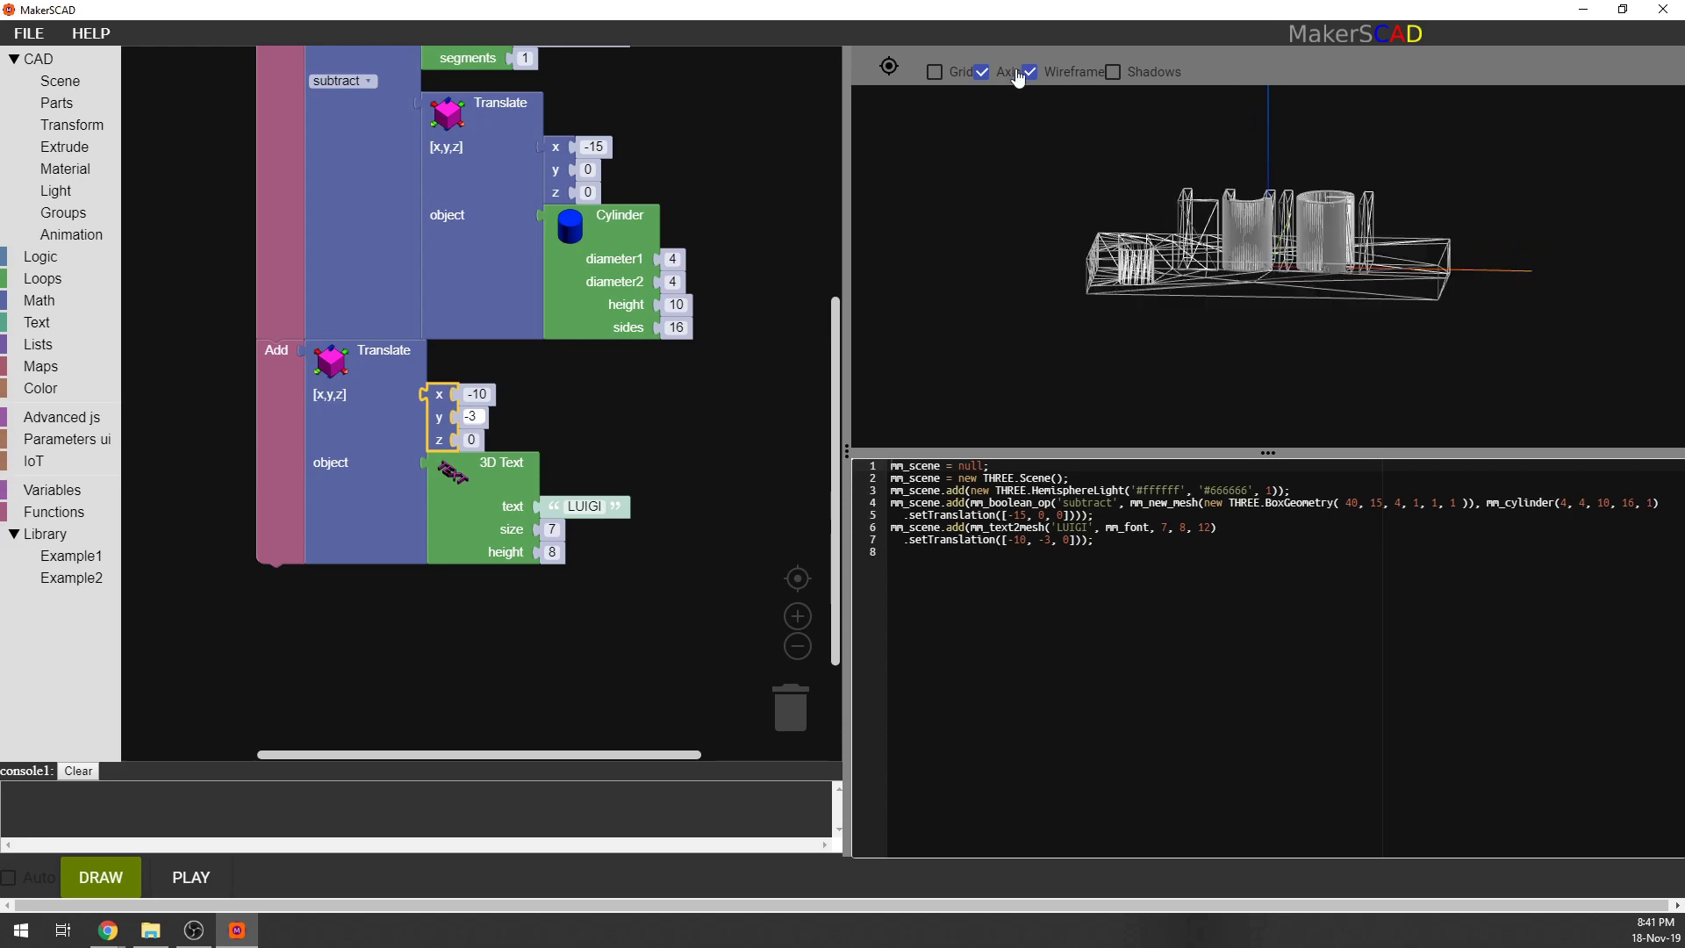
pyautogui.moveTo(1176, 213); pyautogui.dragTo(1188, 214)
pyautogui.moveTo(1069, 204); pyautogui.dragTo(1132, 230)
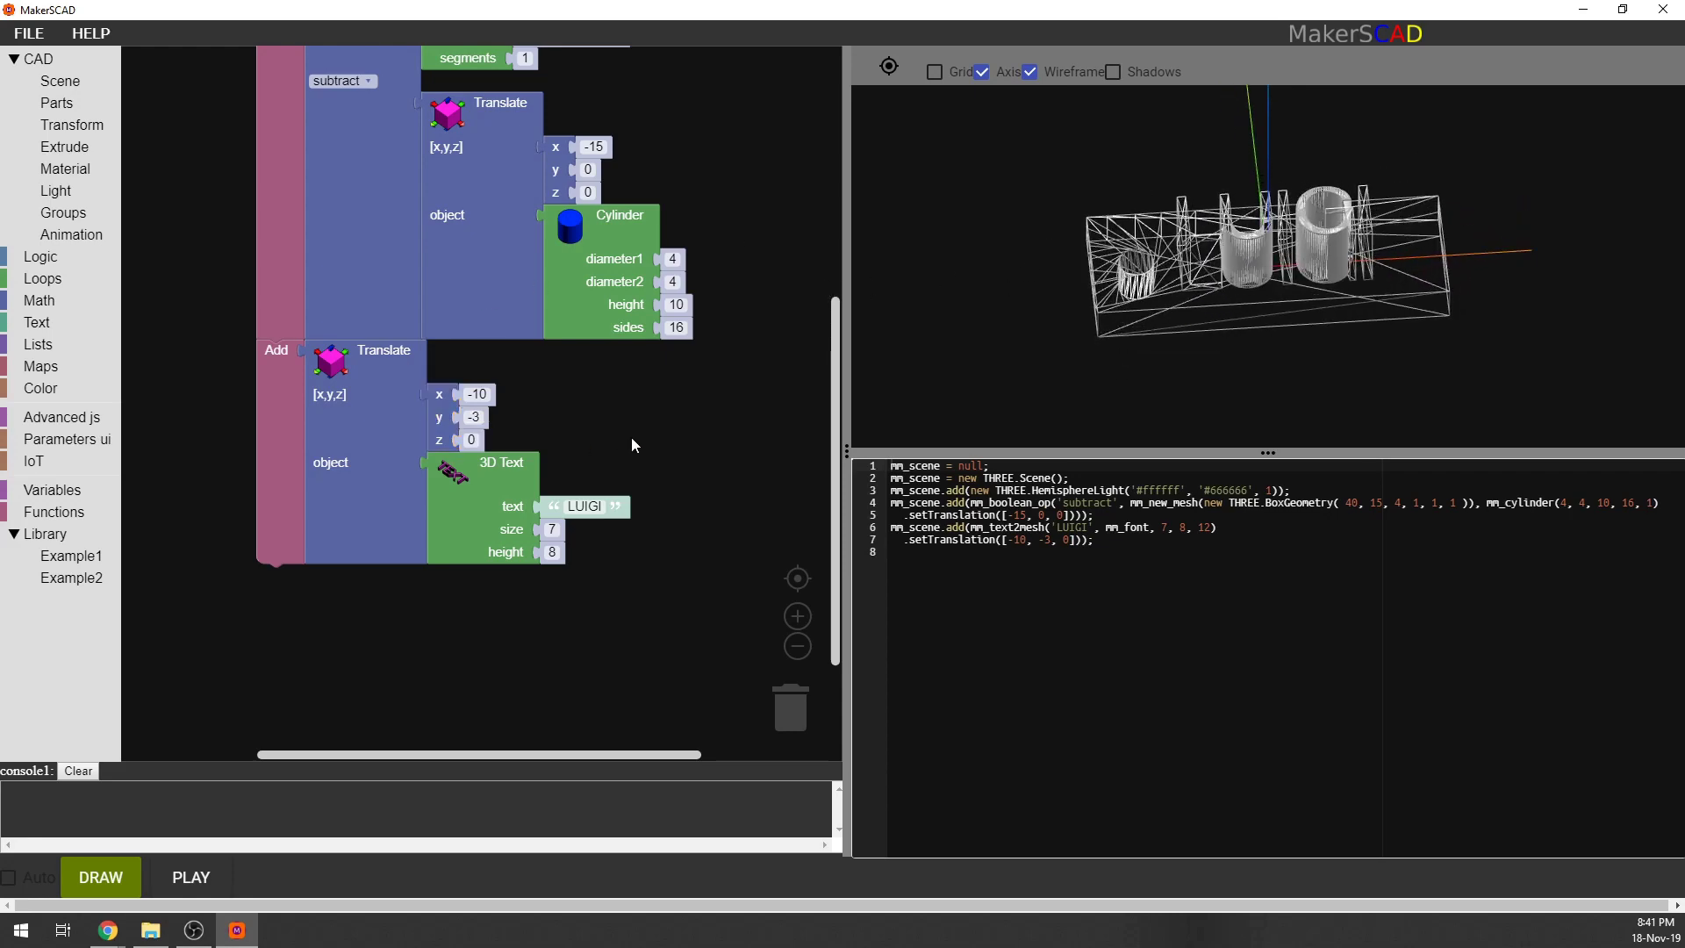
pyautogui.scroll(3, 825, 491)
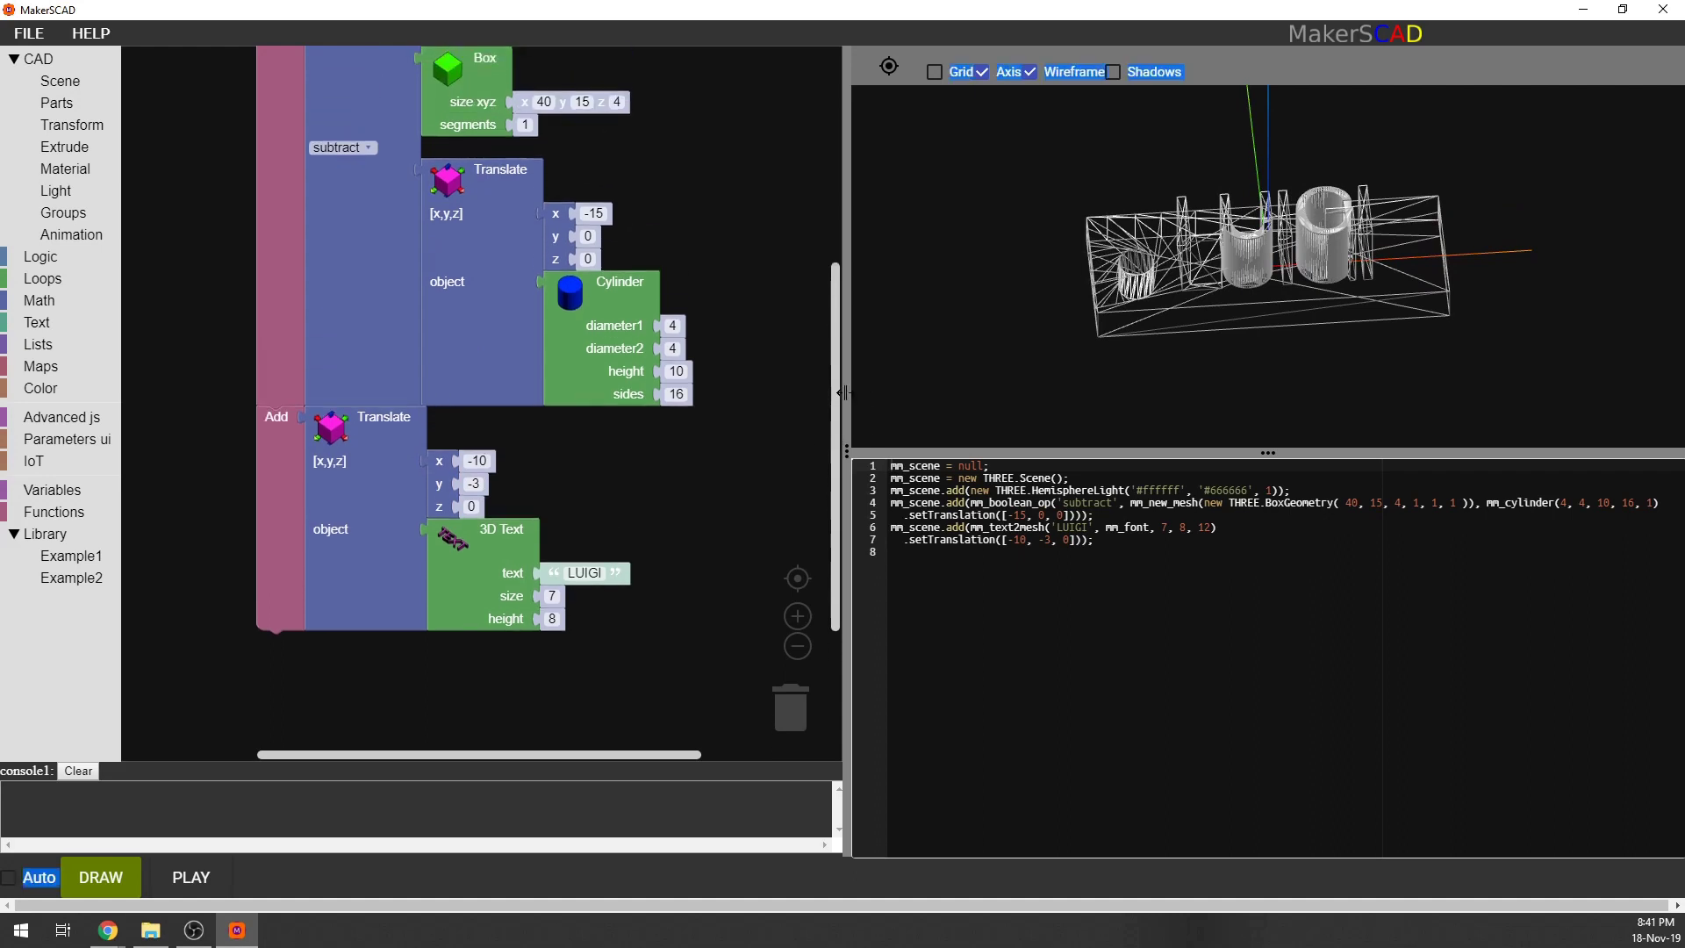
pyautogui.click(800, 645)
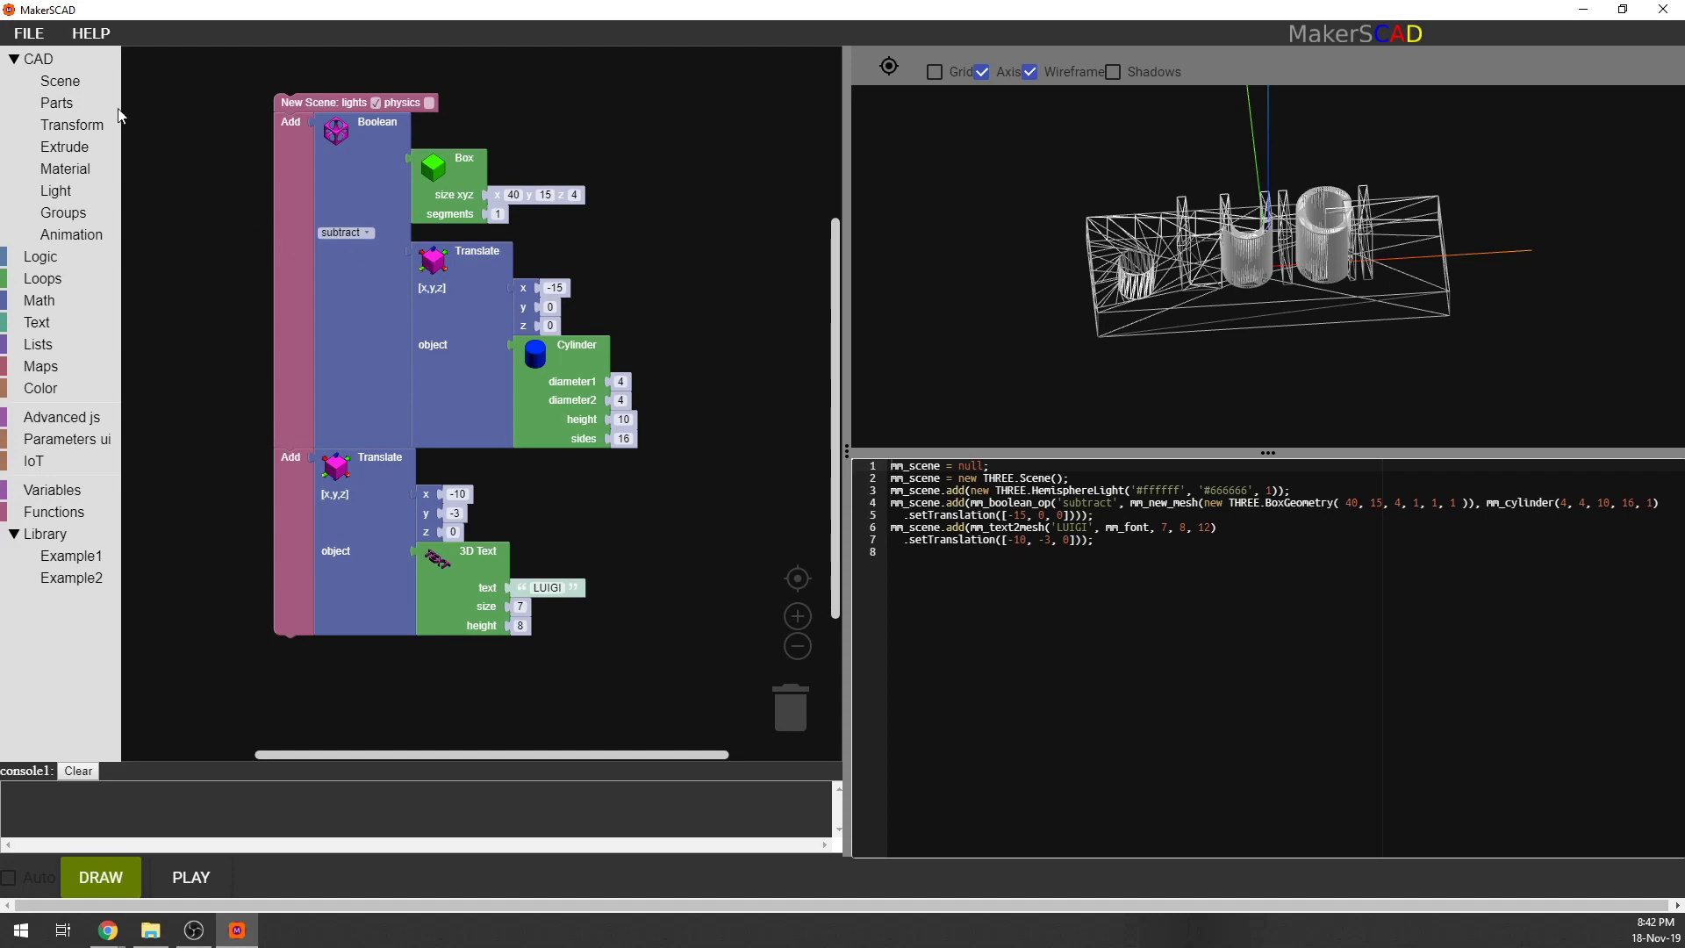
pyautogui.click(355, 155)
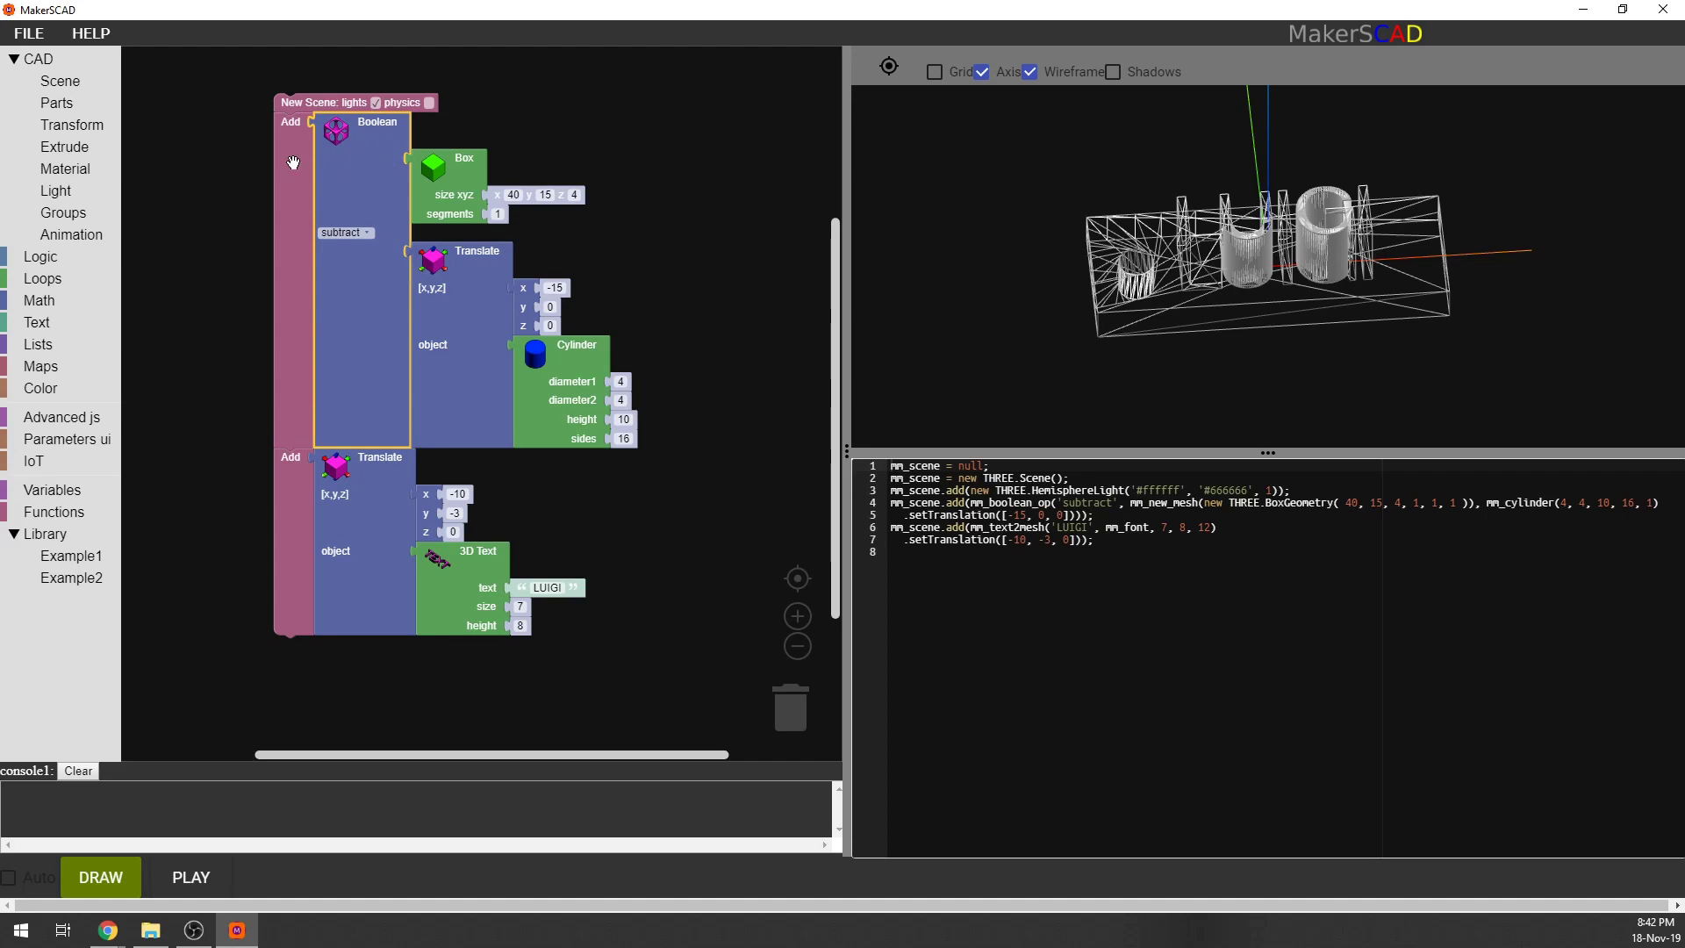
pyautogui.moveTo(1071, 334); pyautogui.dragTo(1393, 294)
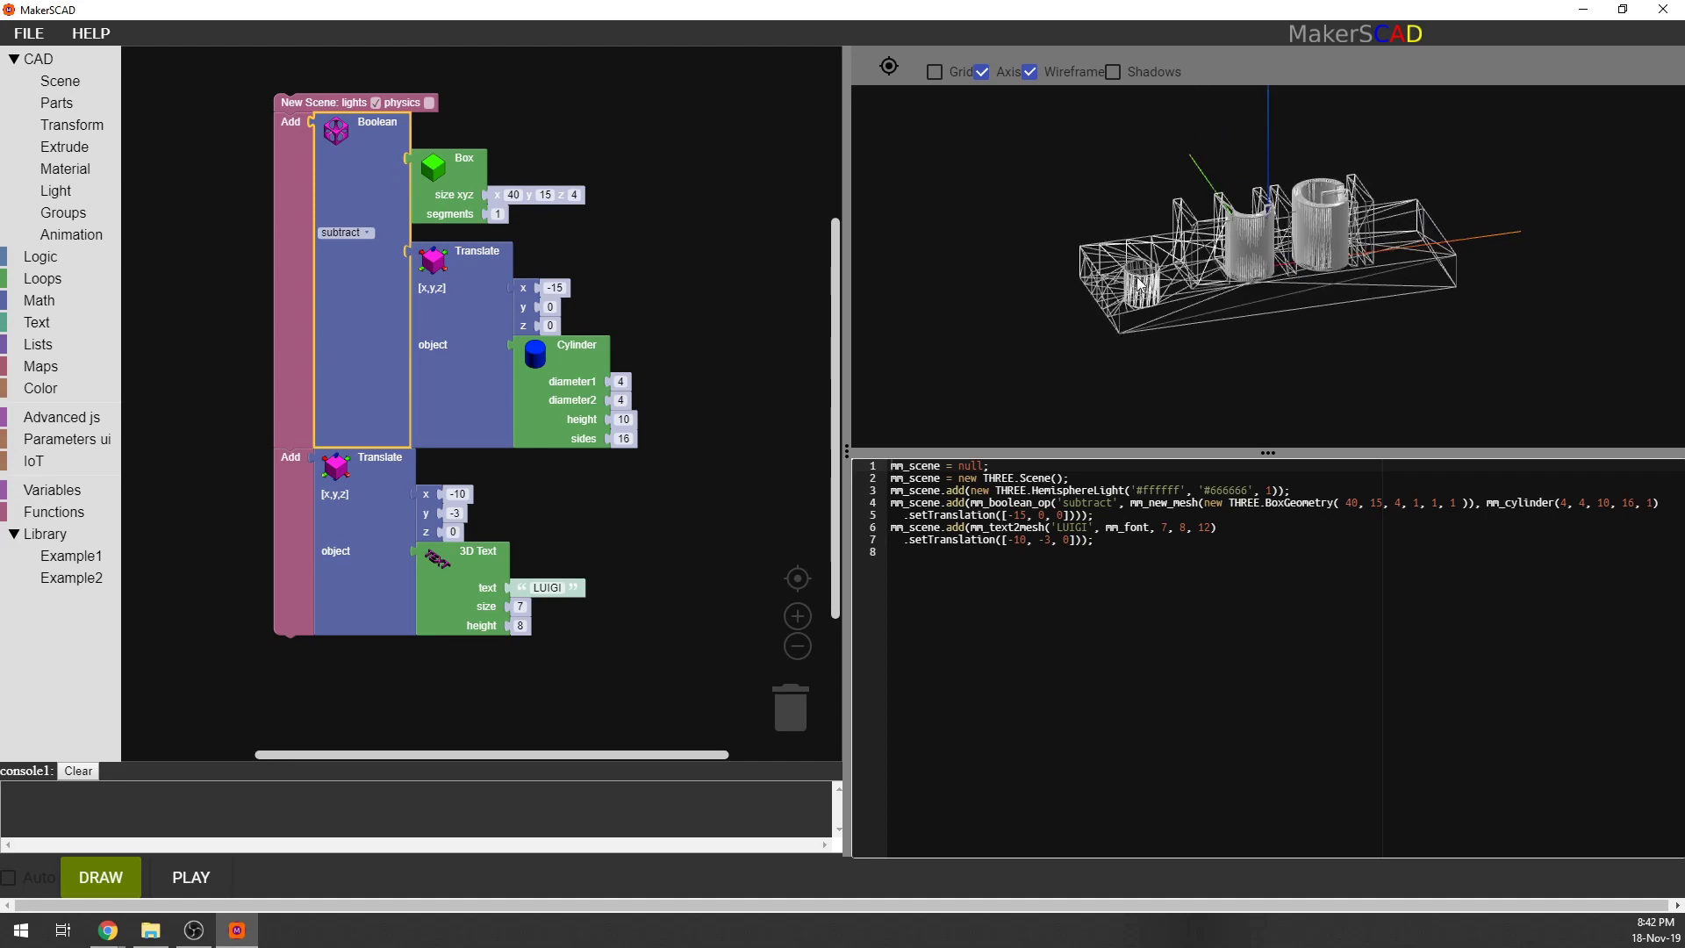
pyautogui.moveTo(1120, 301); pyautogui.dragTo(1281, 224)
pyautogui.click(1032, 74)
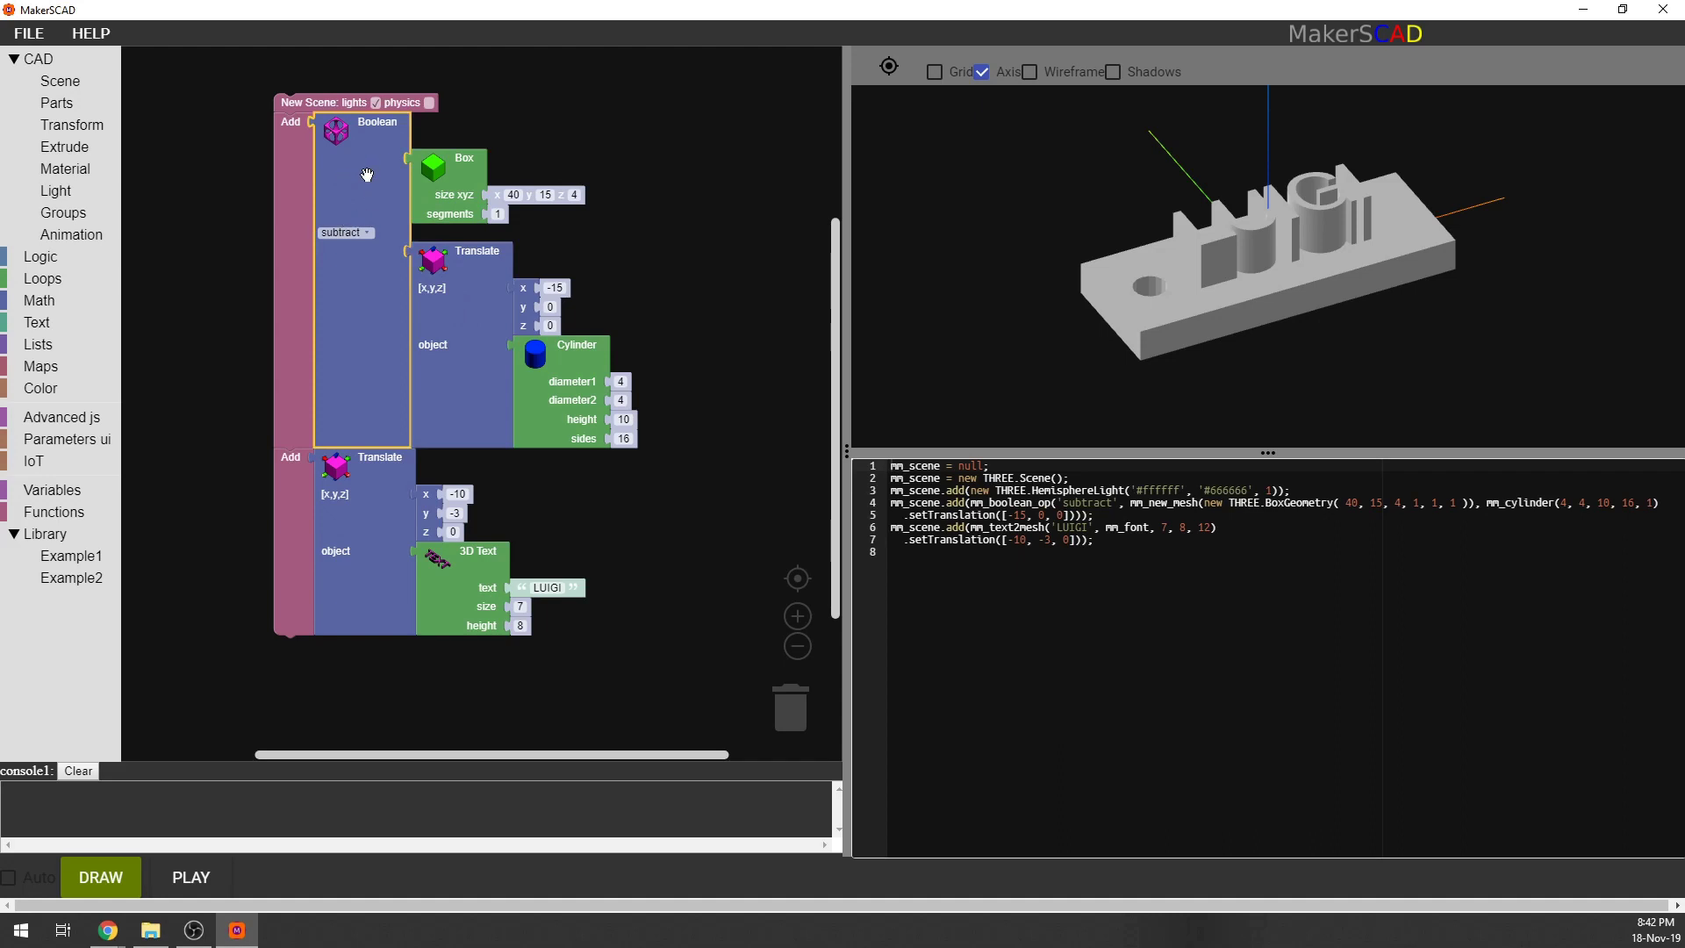
# Place a Boolean subtract block below the scene, with the plate's Boolean block as first input and the text's Translate block as second.
pyautogui.click(369, 488)
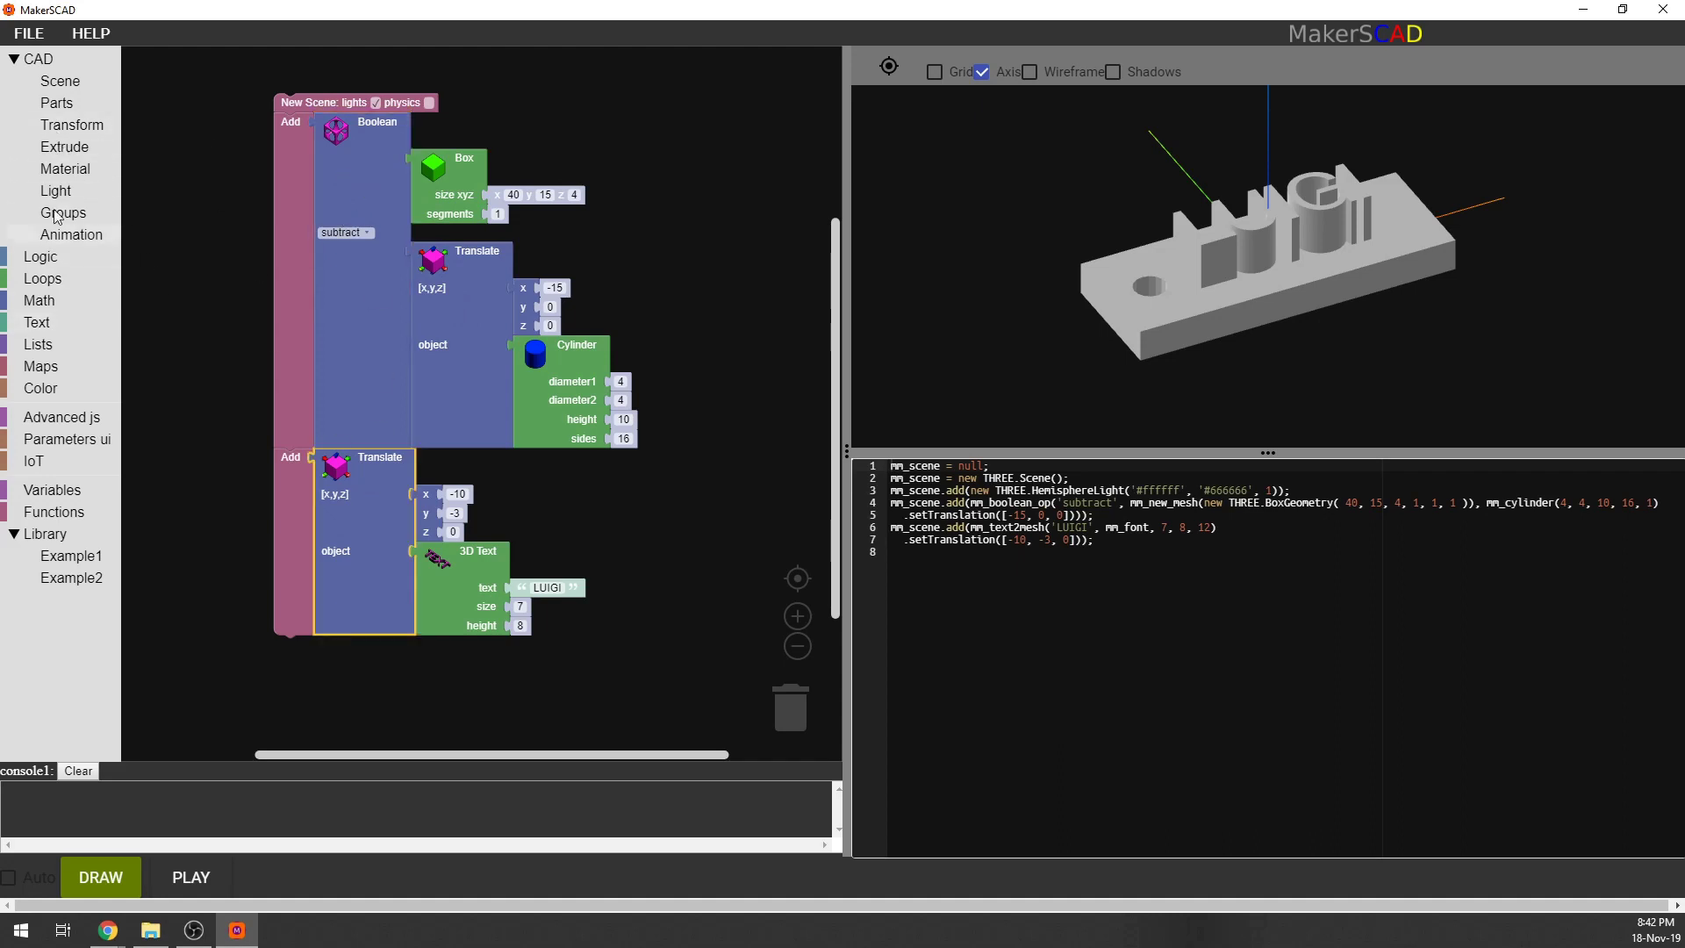
pyautogui.click(56, 103)
pyautogui.moveTo(158, 88); pyautogui.dragTo(267, 698)
pyautogui.moveTo(835, 300); pyautogui.dragTo(835, 335)
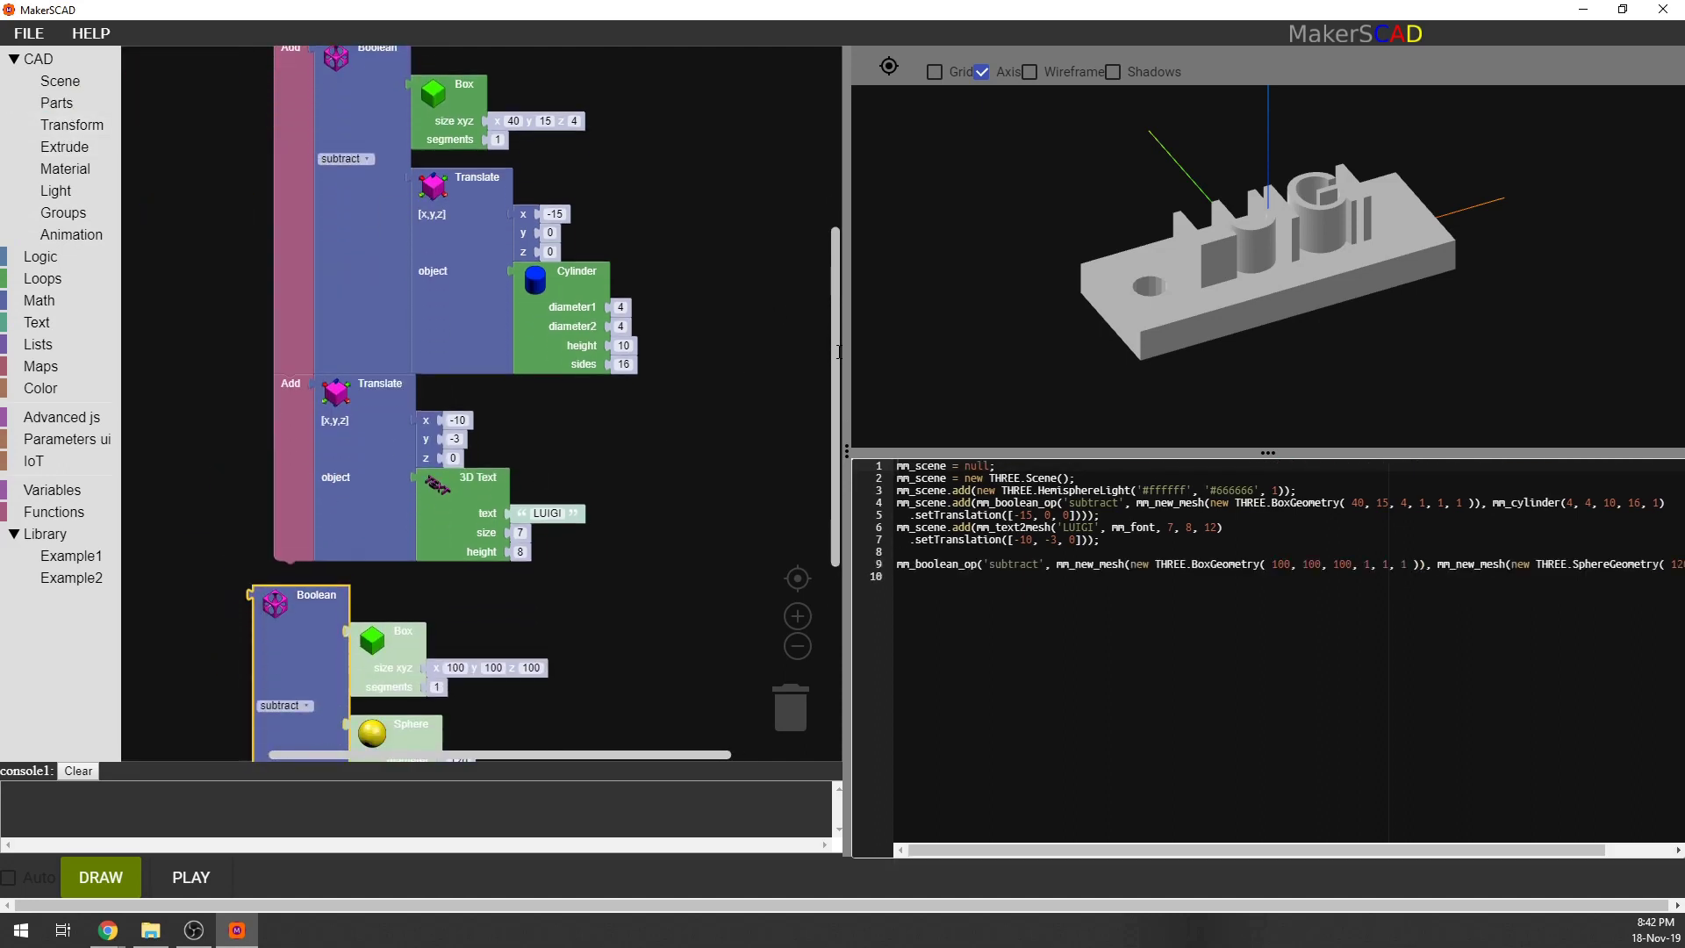
pyautogui.click(350, 81)
pyautogui.moveTo(349, 63); pyautogui.dragTo(254, 338)
pyautogui.moveTo(351, 175); pyautogui.dragTo(355, 755)
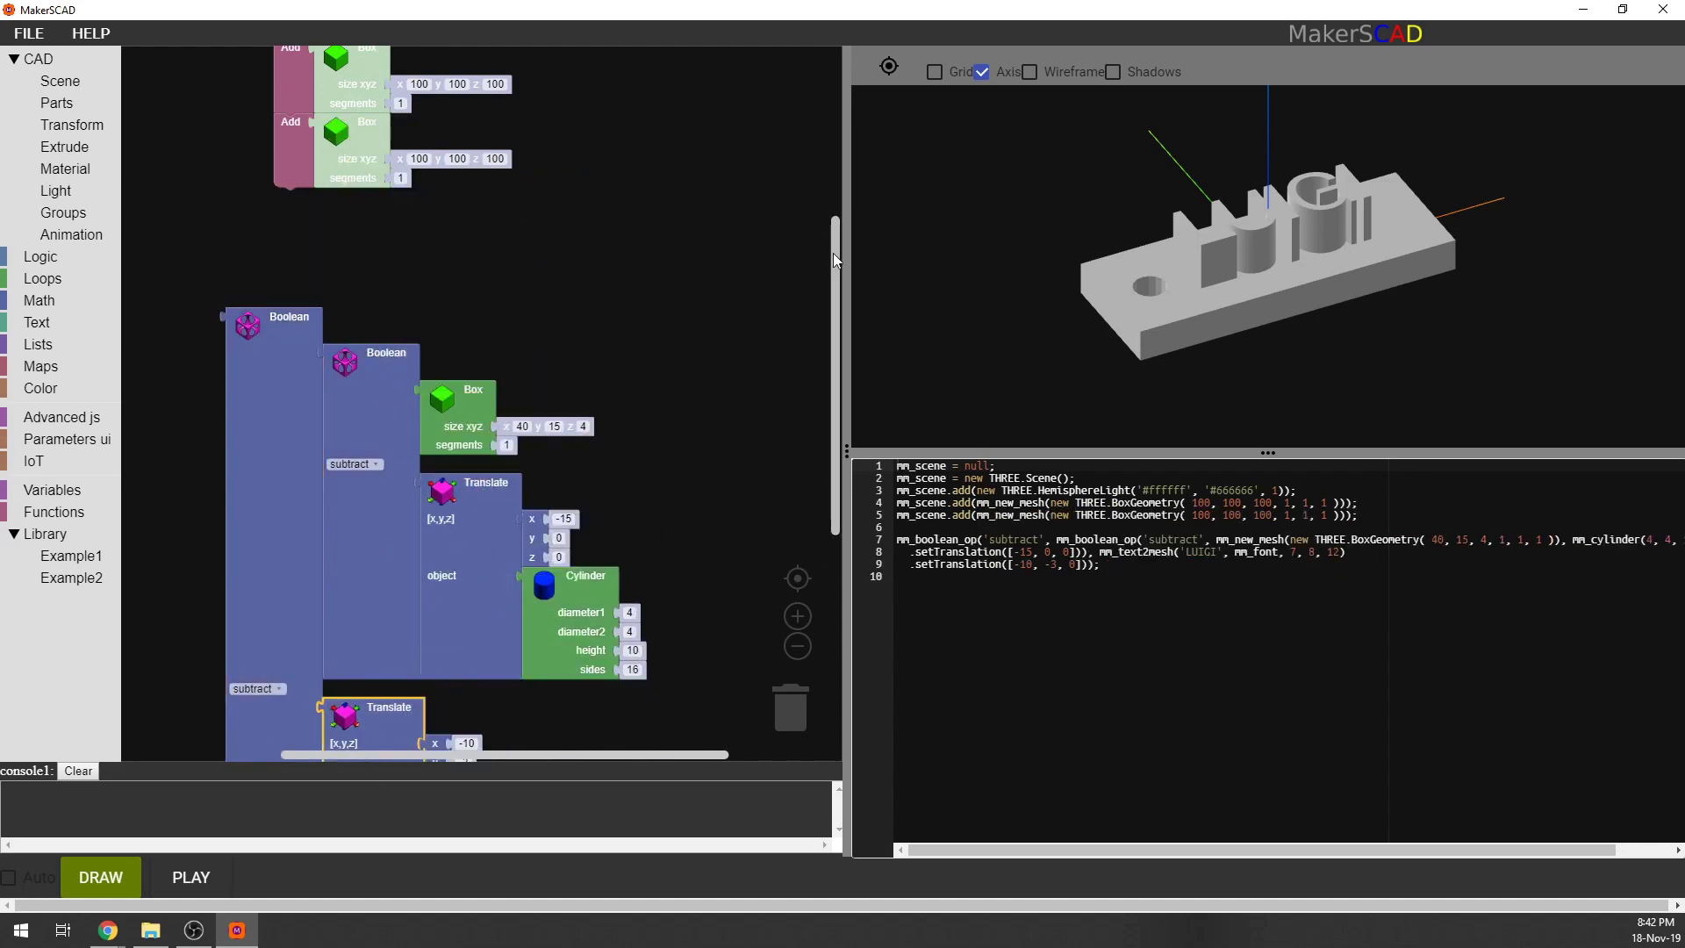
# Put the outer Boolean block in the scene's first Add and delete the leftover Add block holding the 100 x 100 x 100 box.
pyautogui.moveTo(833, 253); pyautogui.dragTo(834, 211)
pyautogui.moveTo(248, 452); pyautogui.dragTo(338, 179)
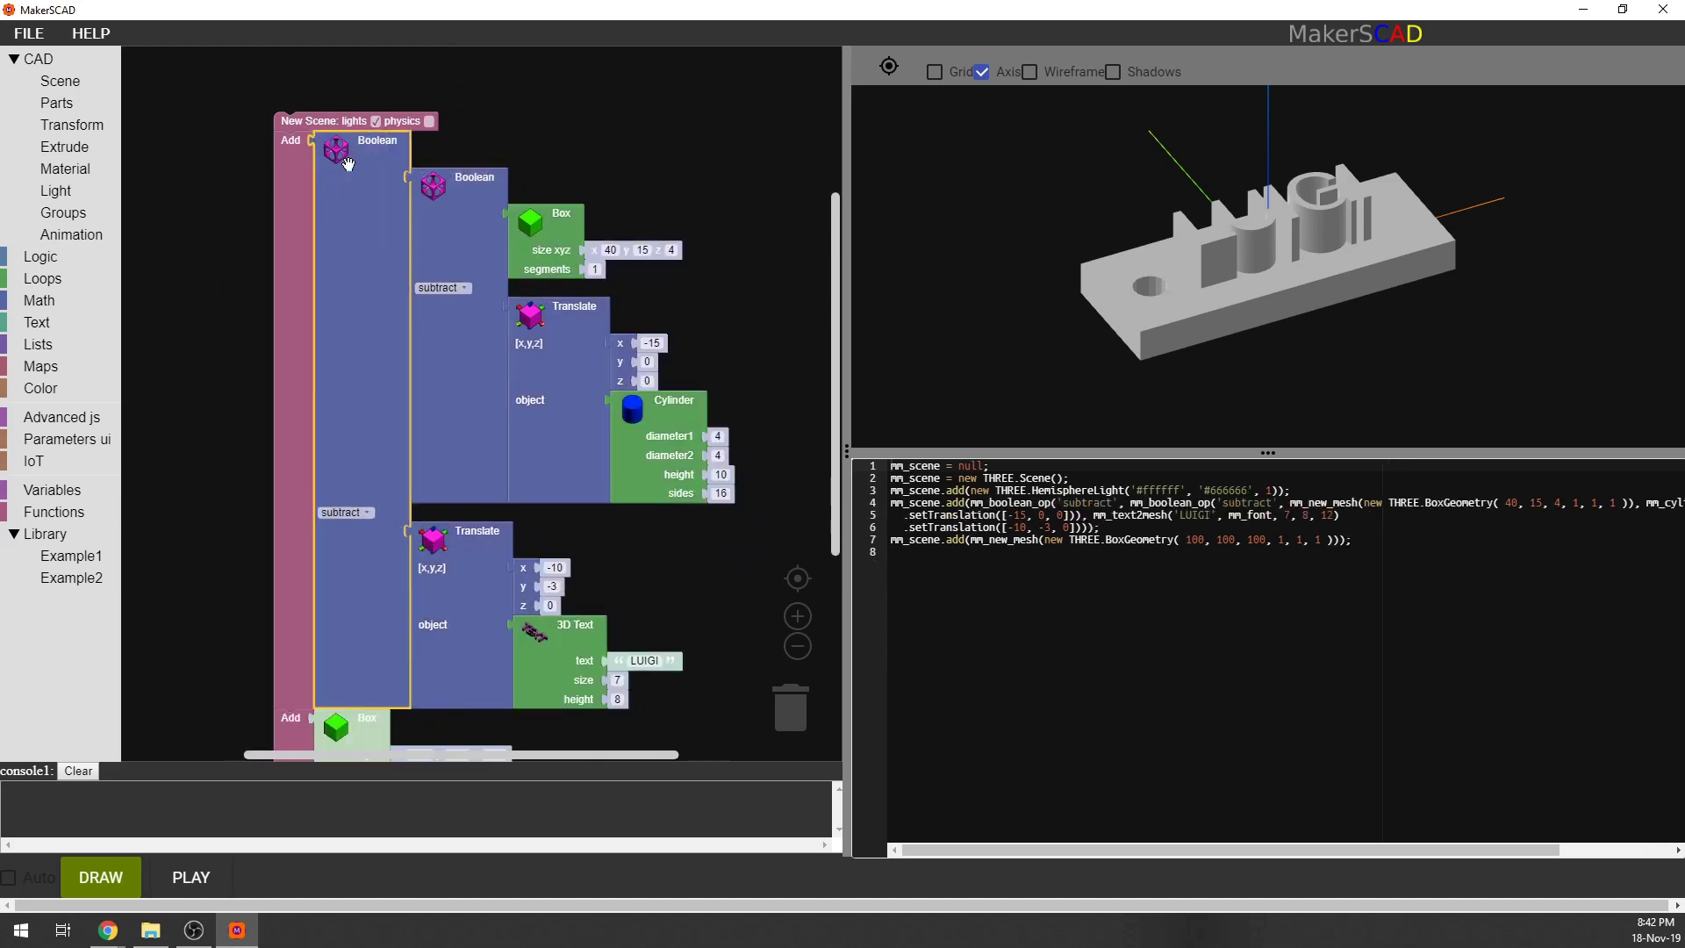
pyautogui.moveTo(836, 286); pyautogui.dragTo(836, 358)
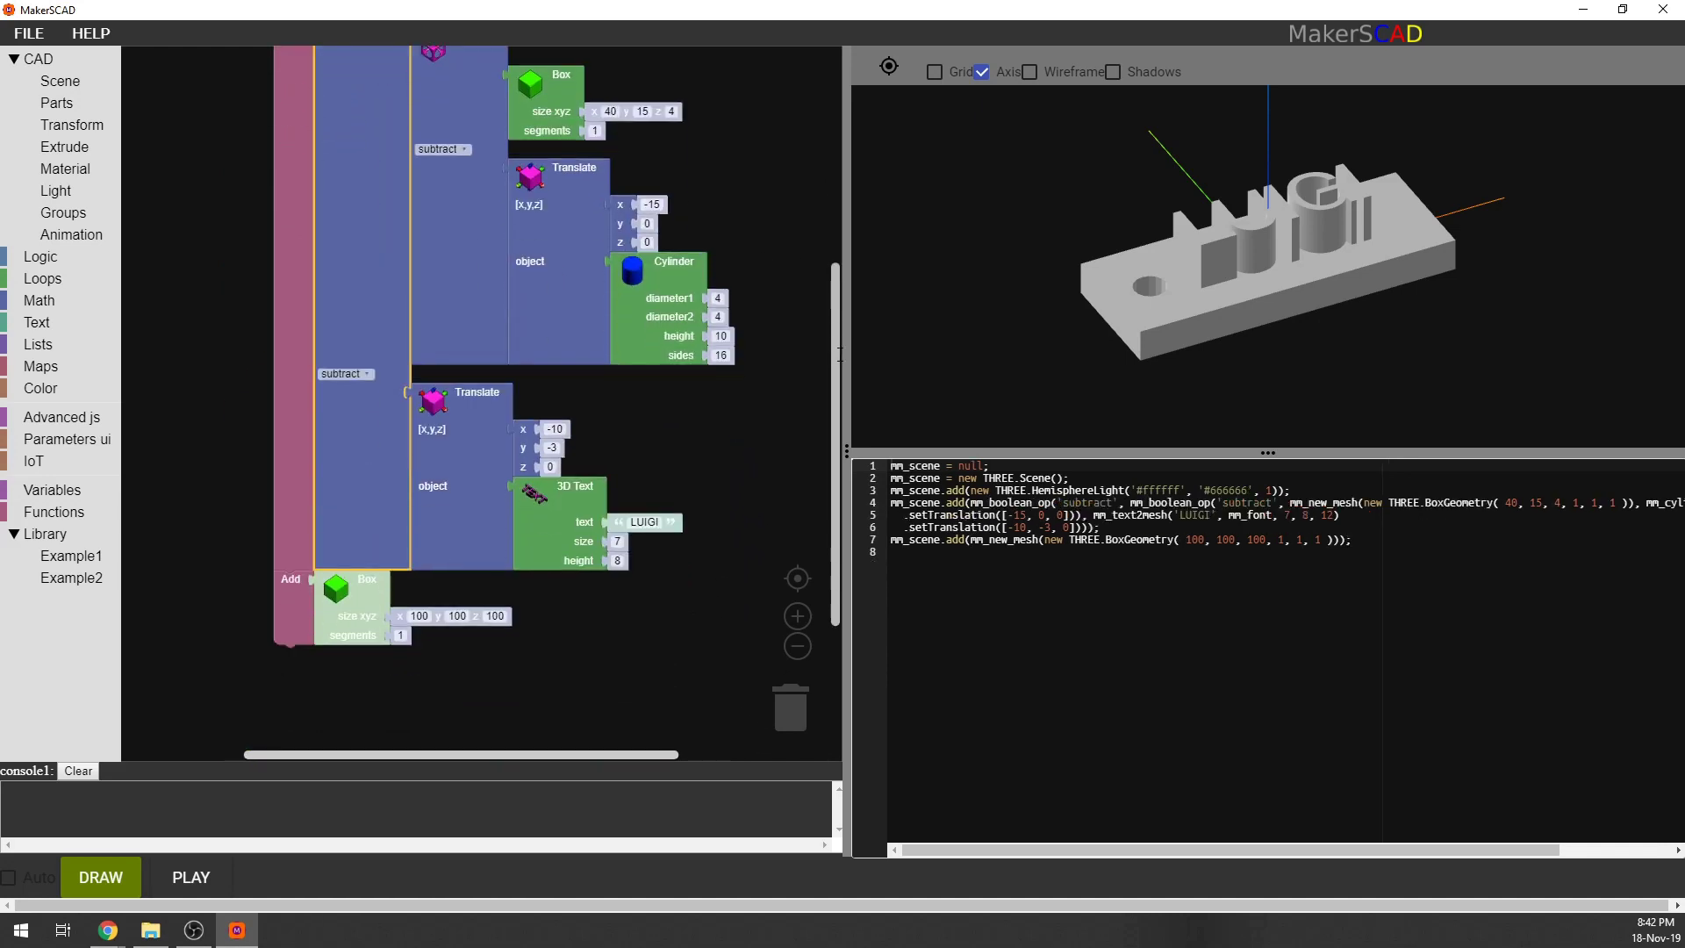
pyautogui.click(292, 613)
pyautogui.moveTo(292, 613); pyautogui.dragTo(783, 721)
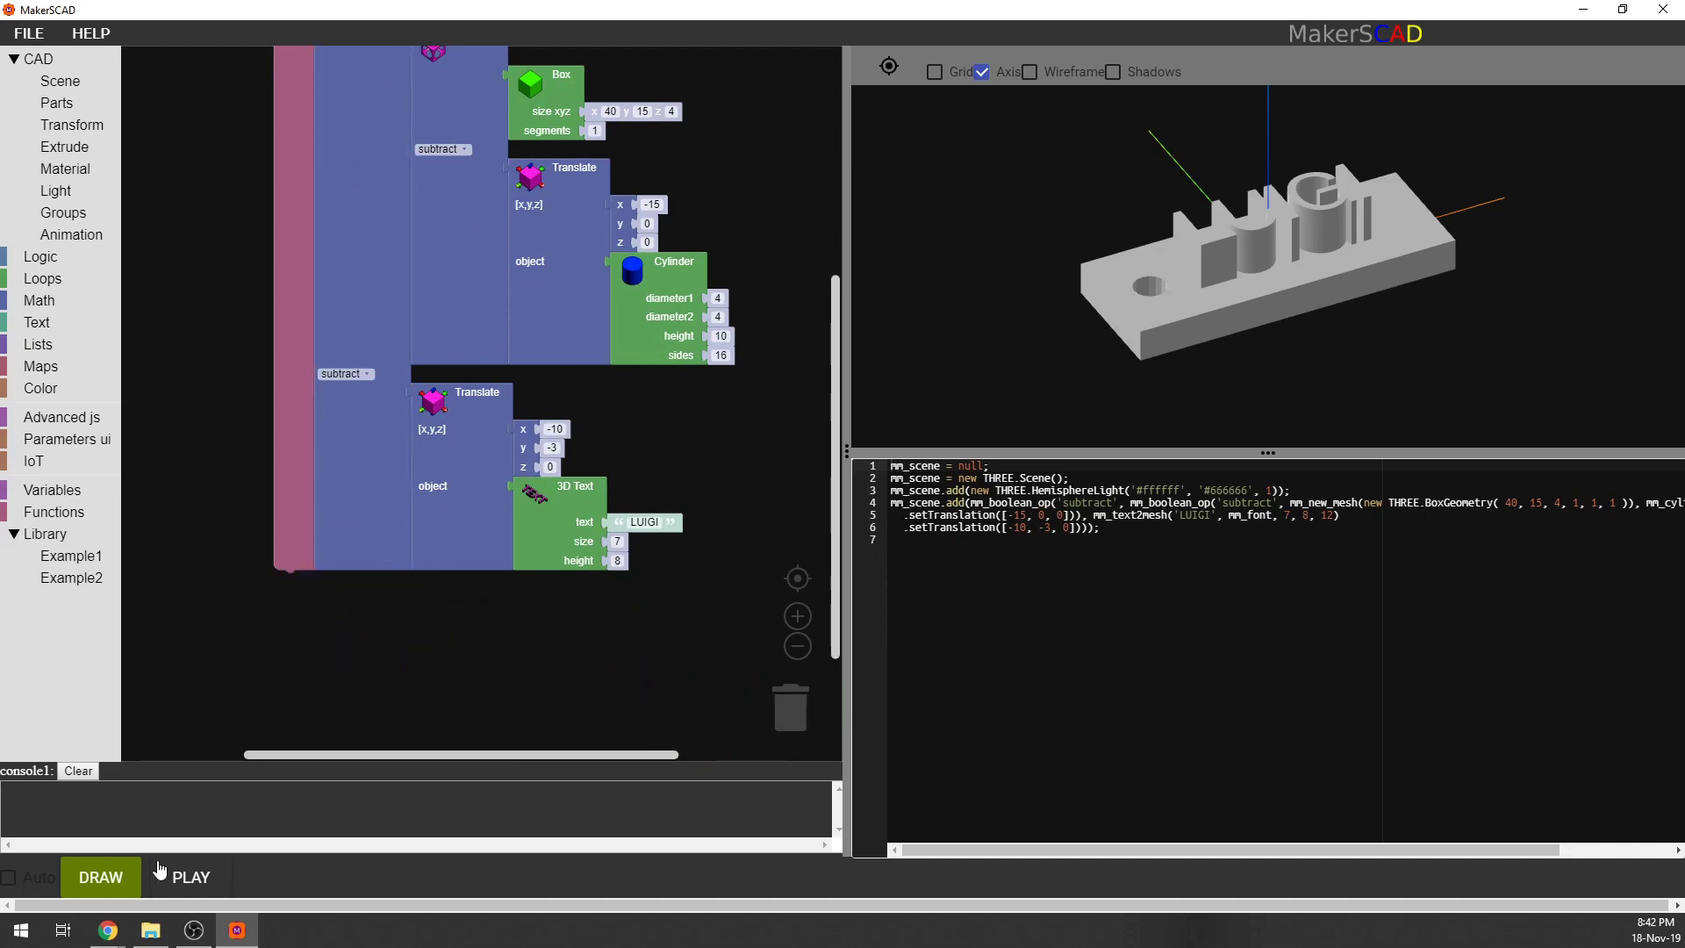
# Redraw the model, turn on shadows, and inspect the cut-out text in wireframe before returning to the solid display.
pyautogui.click(102, 877)
pyautogui.moveTo(1271, 229)
pyautogui.mouseDown()
pyautogui.moveTo(1255, 290)
pyautogui.moveTo(1266, 259)
pyautogui.mouseUp()
pyautogui.click(1051, 75)
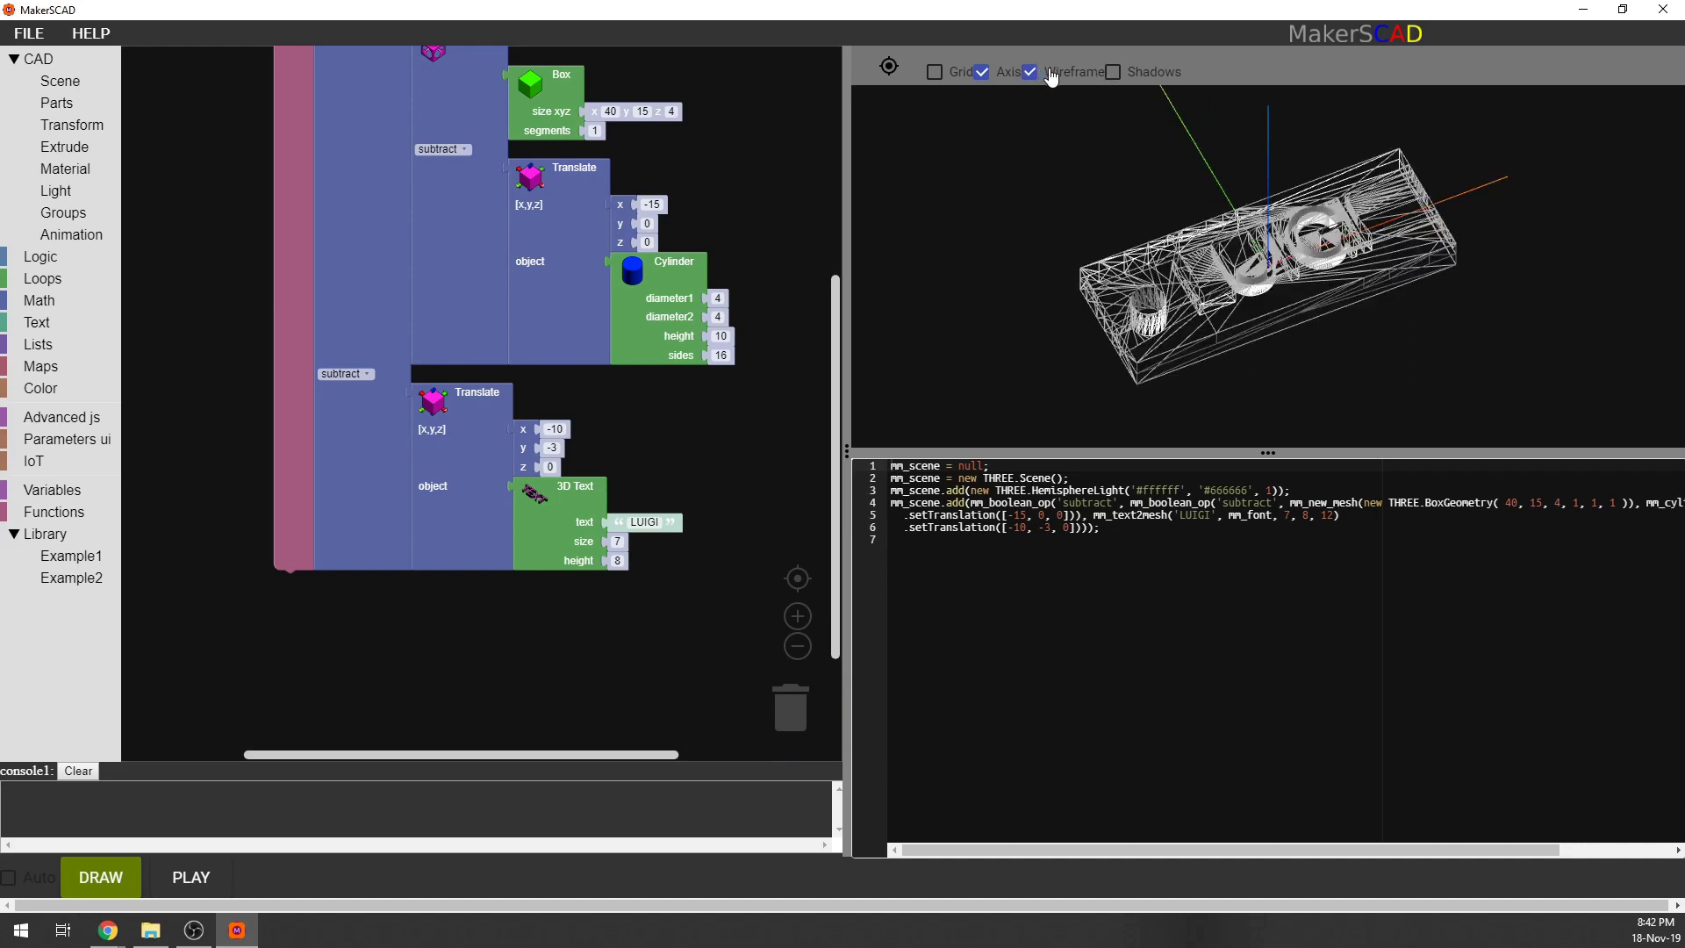
pyautogui.click(1112, 73)
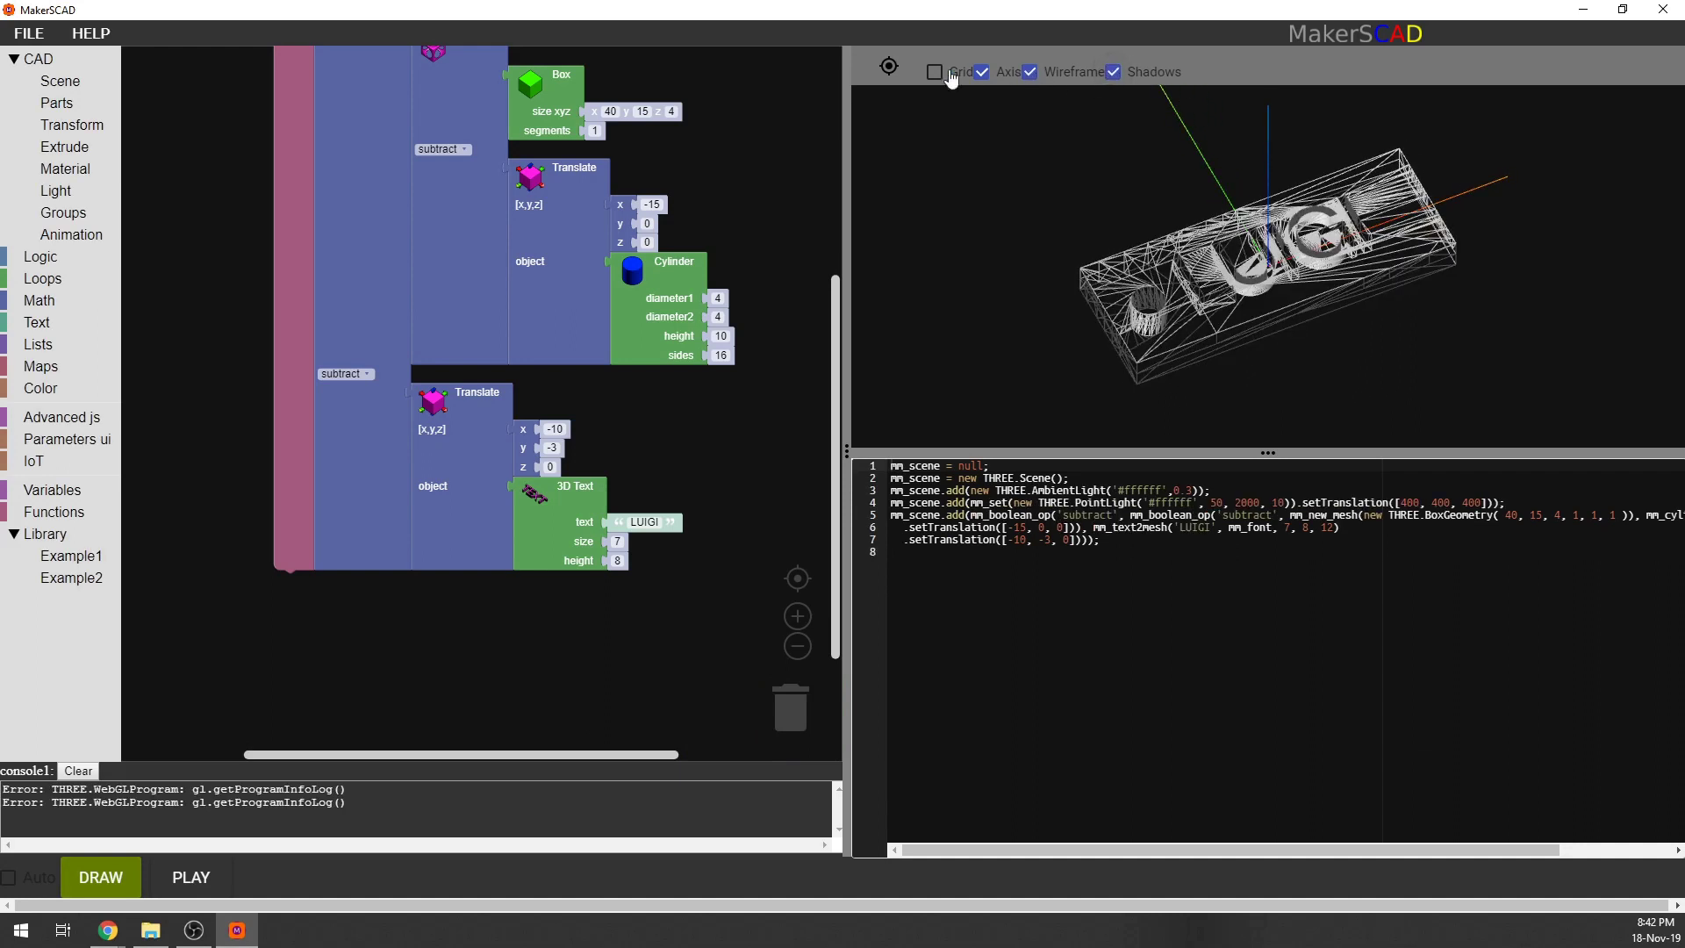
pyautogui.click(1030, 73)
pyautogui.moveTo(1192, 188); pyautogui.dragTo(1245, 257)
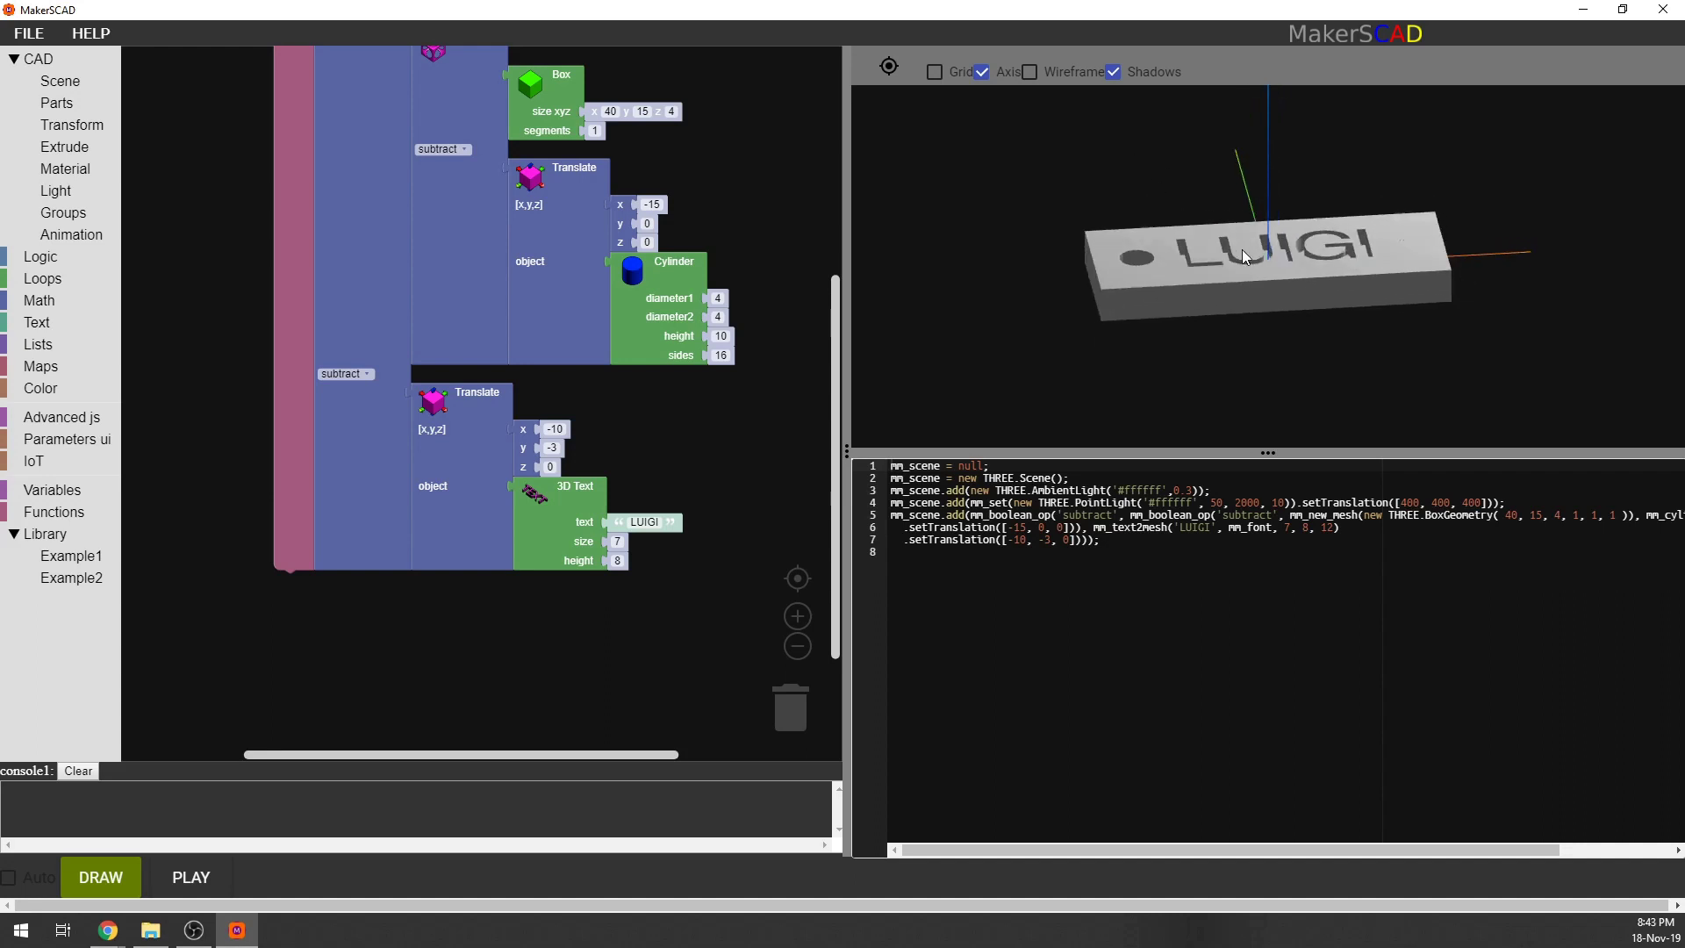
# Change the outer Boolean block joining the plate and the text to union, redraw the model, and inspect it.
pyautogui.click(443, 149)
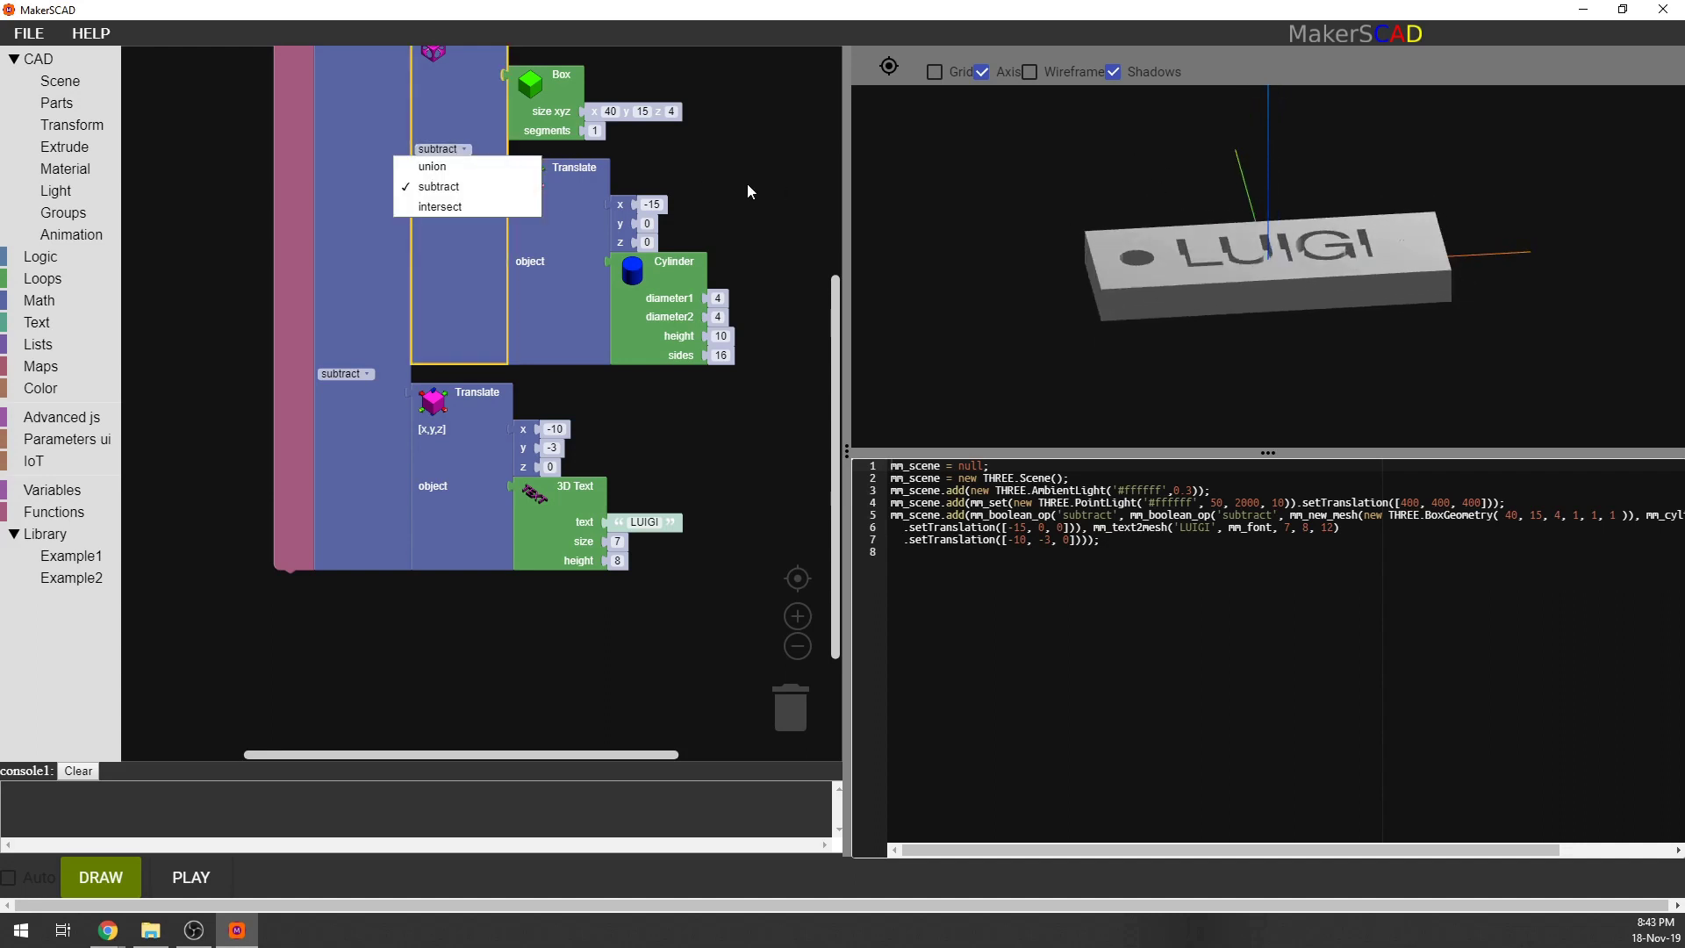
pyautogui.click(335, 368)
pyautogui.click(340, 375)
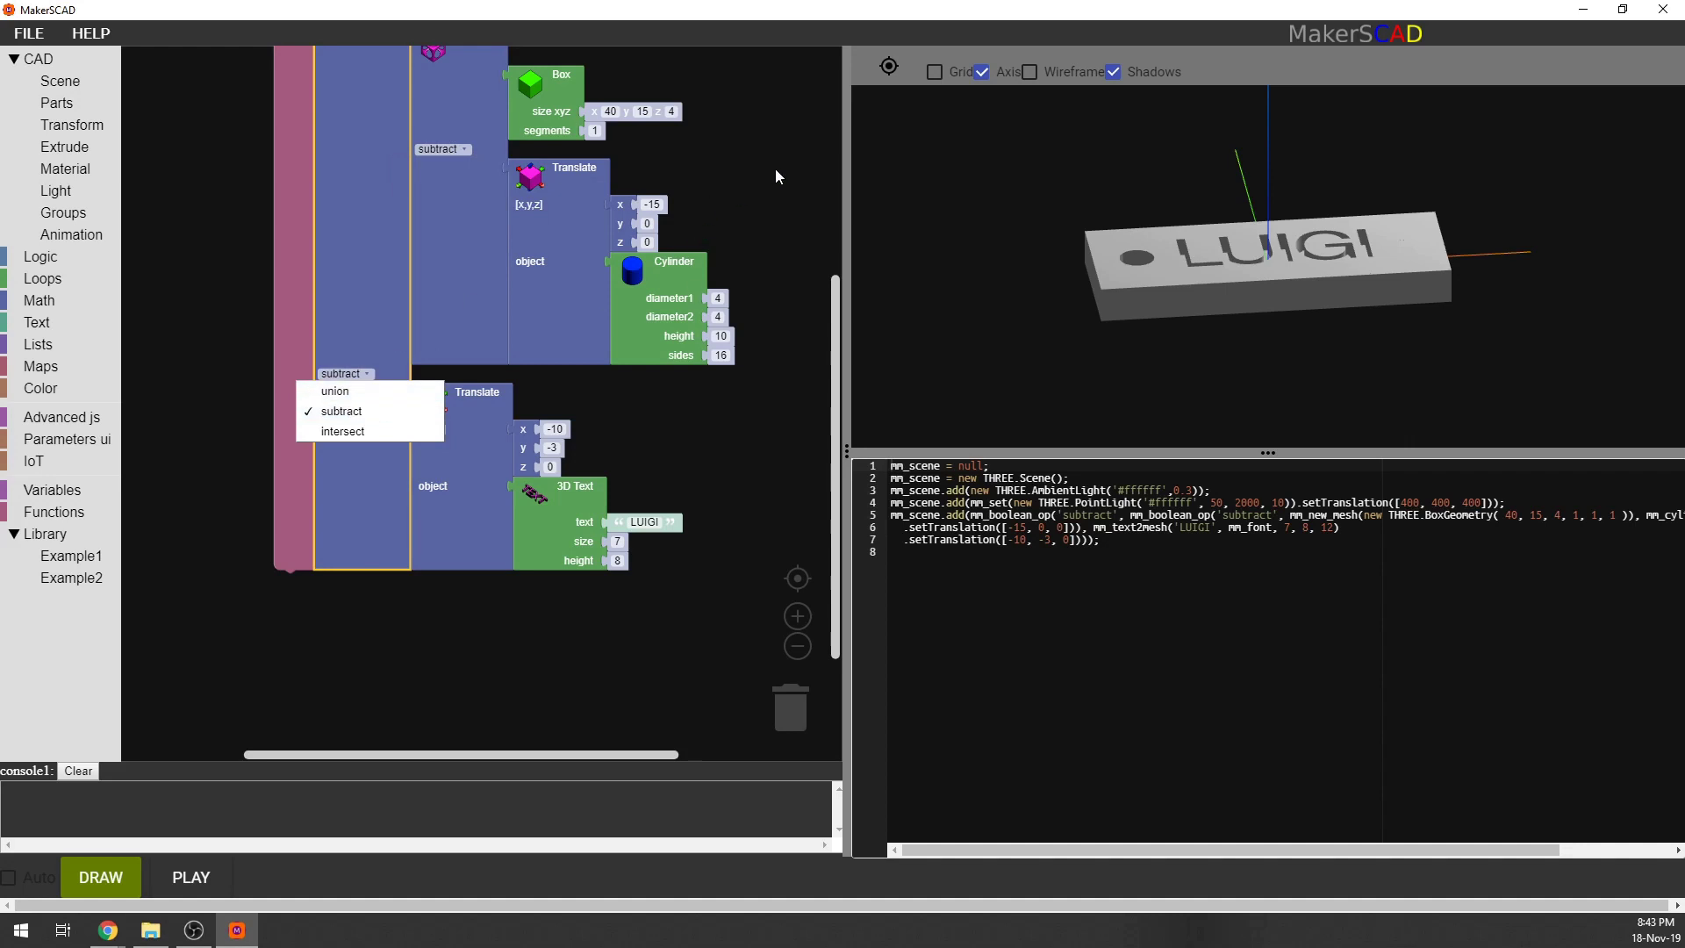
pyautogui.click(779, 227)
pyautogui.click(341, 378)
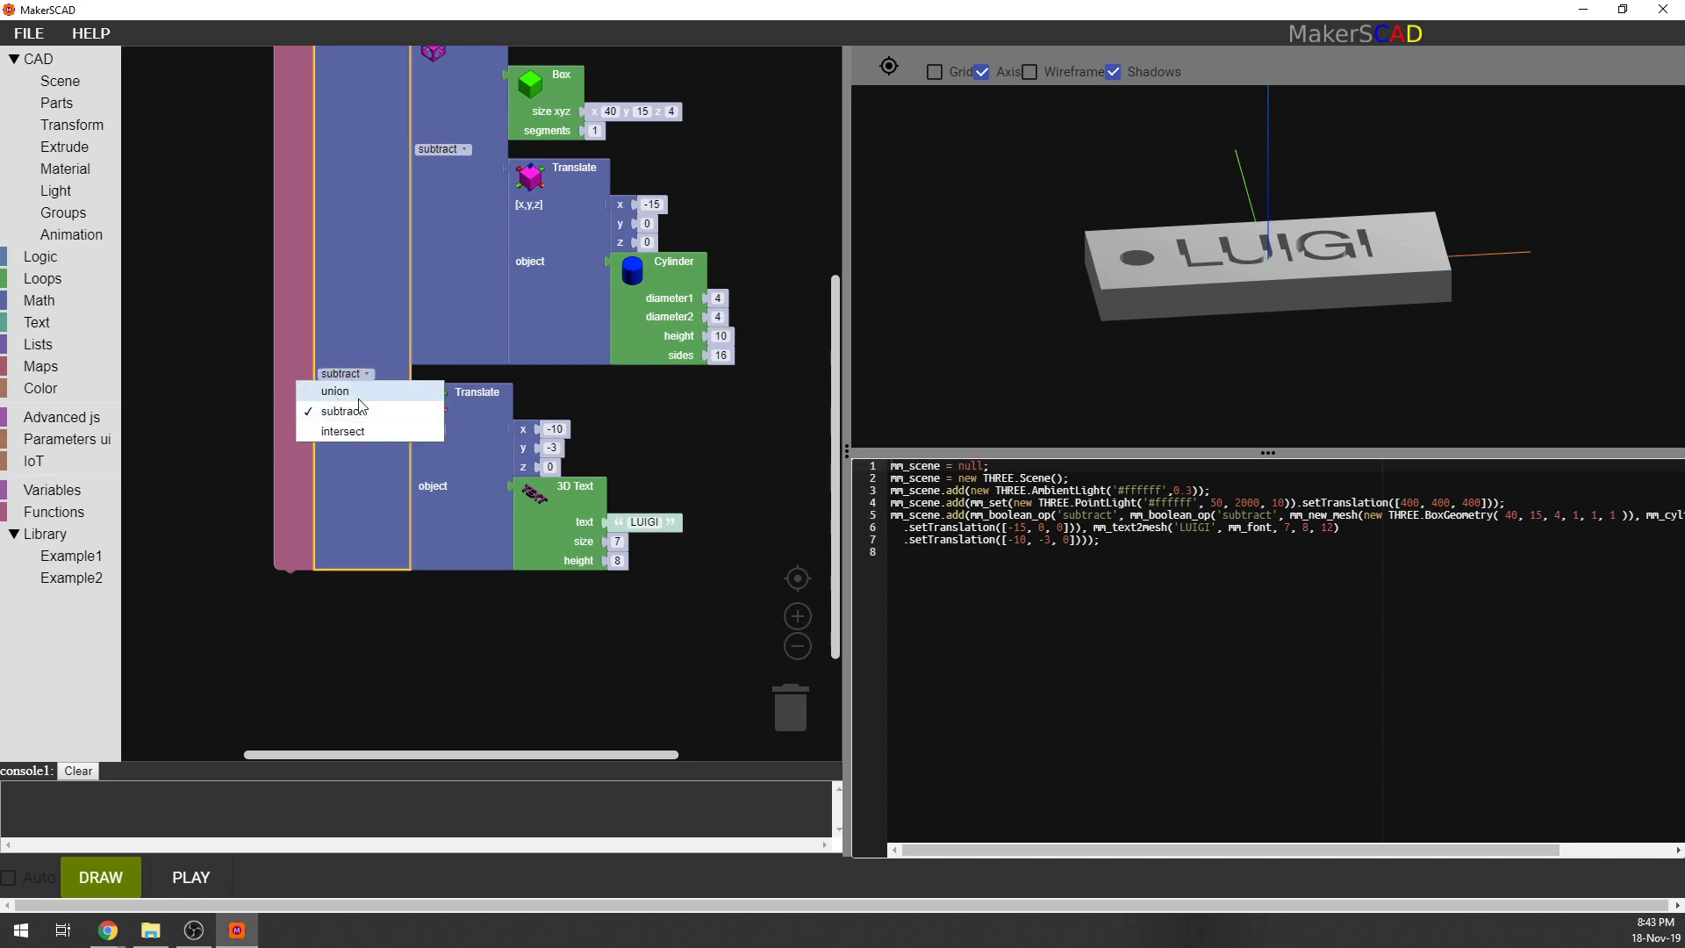
pyautogui.click(336, 392)
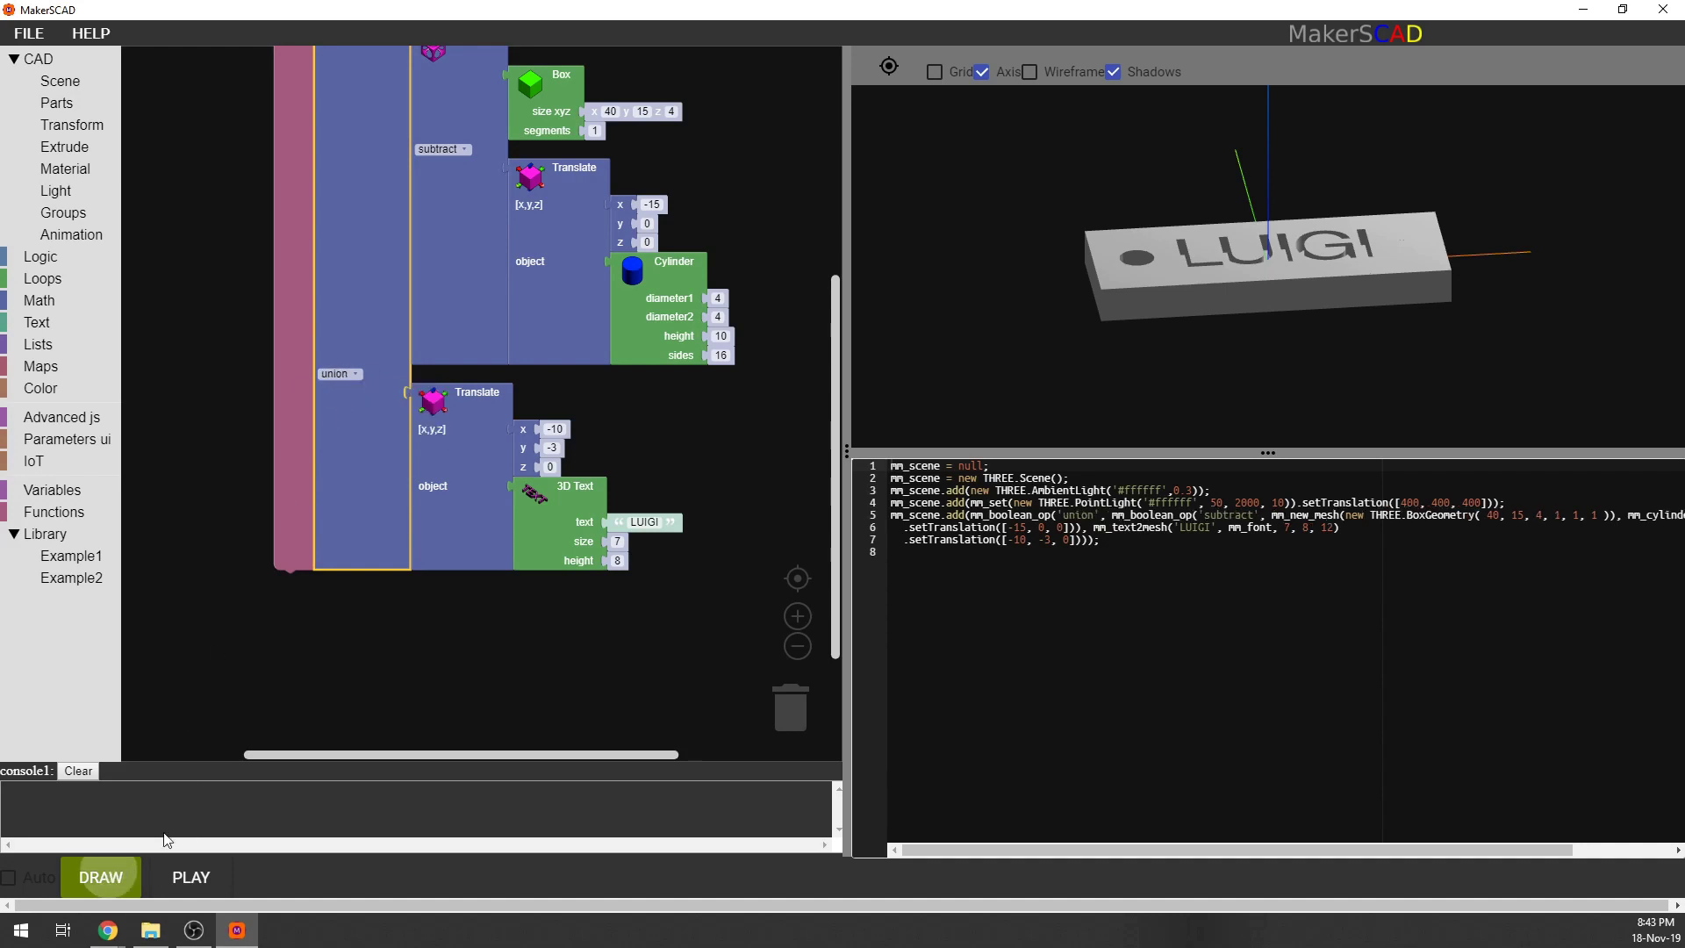
pyautogui.click(100, 877)
pyautogui.moveTo(1236, 249)
pyautogui.mouseDown()
pyautogui.moveTo(1260, 221)
pyautogui.moveTo(1219, 239)
pyautogui.moveTo(1230, 211)
pyautogui.moveTo(1227, 271)
pyautogui.moveTo(1206, 243)
pyautogui.mouseUp()
pyautogui.moveTo(1225, 319); pyautogui.dragTo(1193, 294)
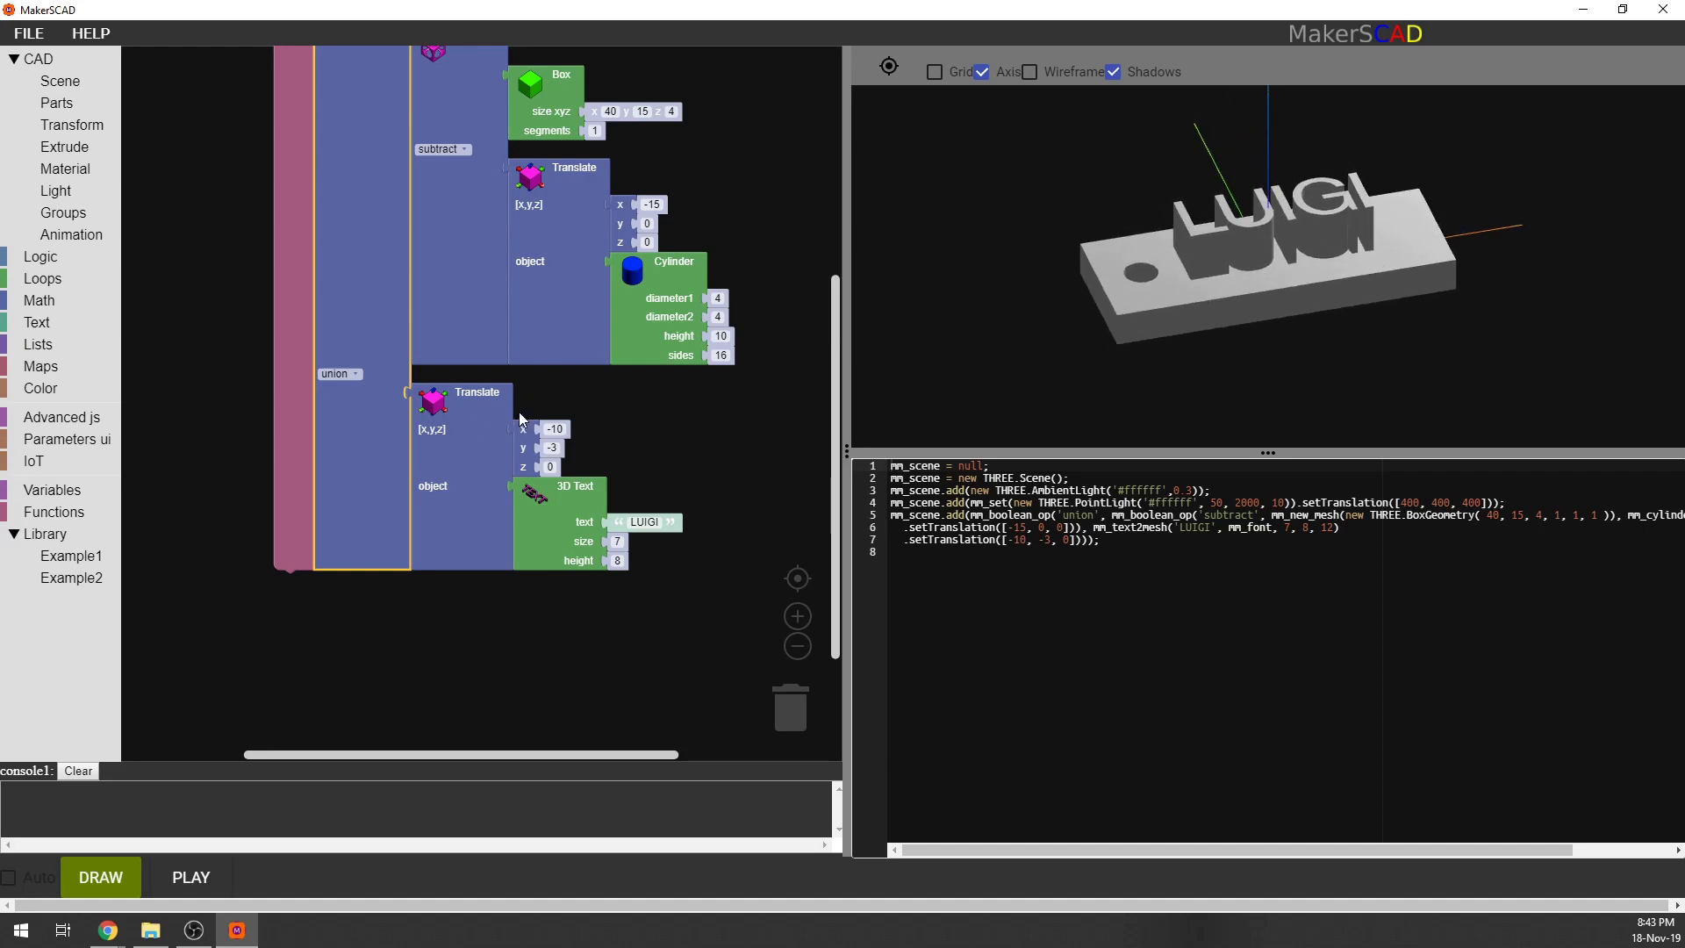
# Set the text's z translation to -5 and redraw the model.
pyautogui.click(566, 429)
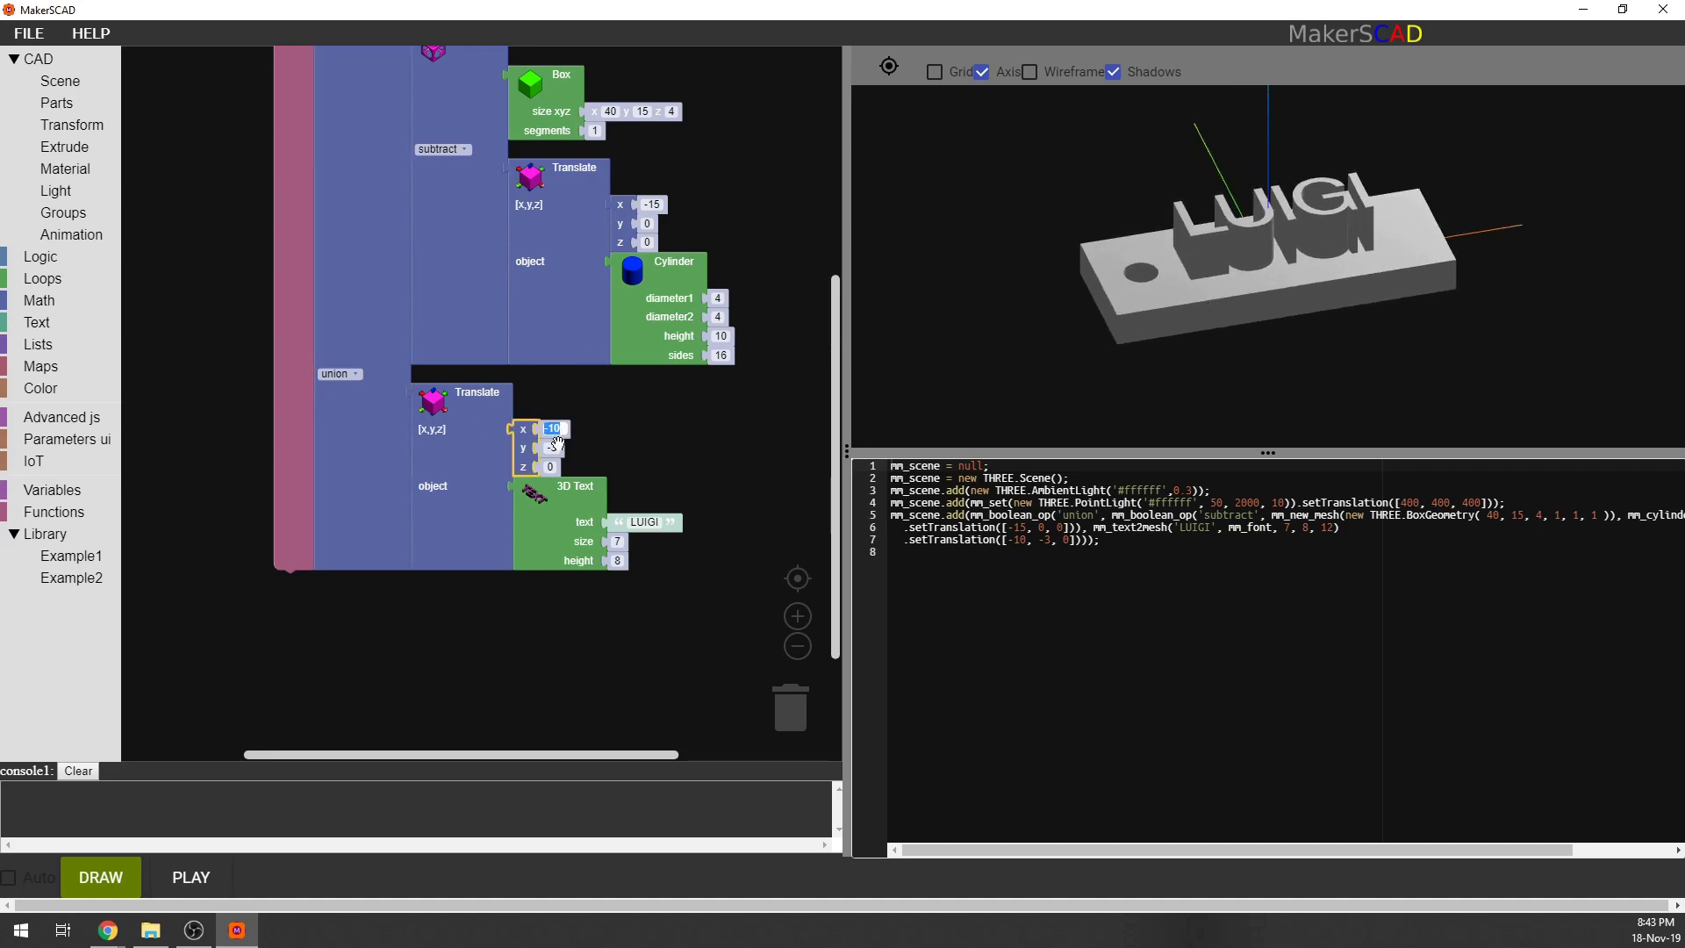
pyautogui.moveTo(1232, 252); pyautogui.dragTo(1329, 208)
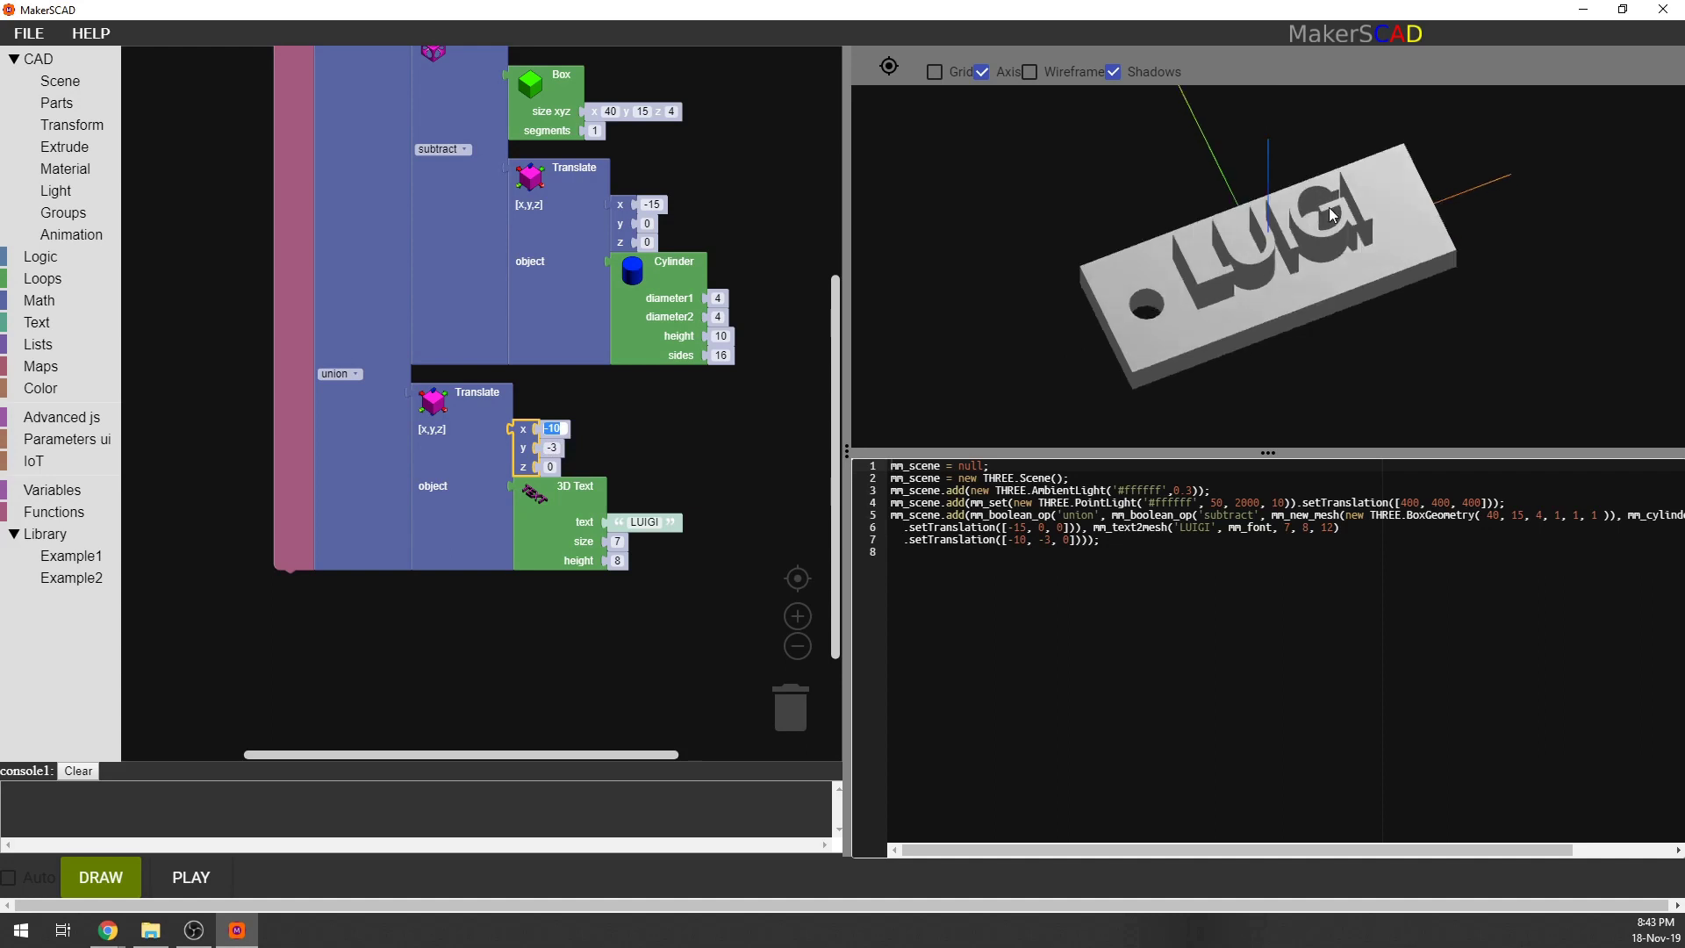
pyautogui.moveTo(1093, 309); pyautogui.dragTo(997, 290)
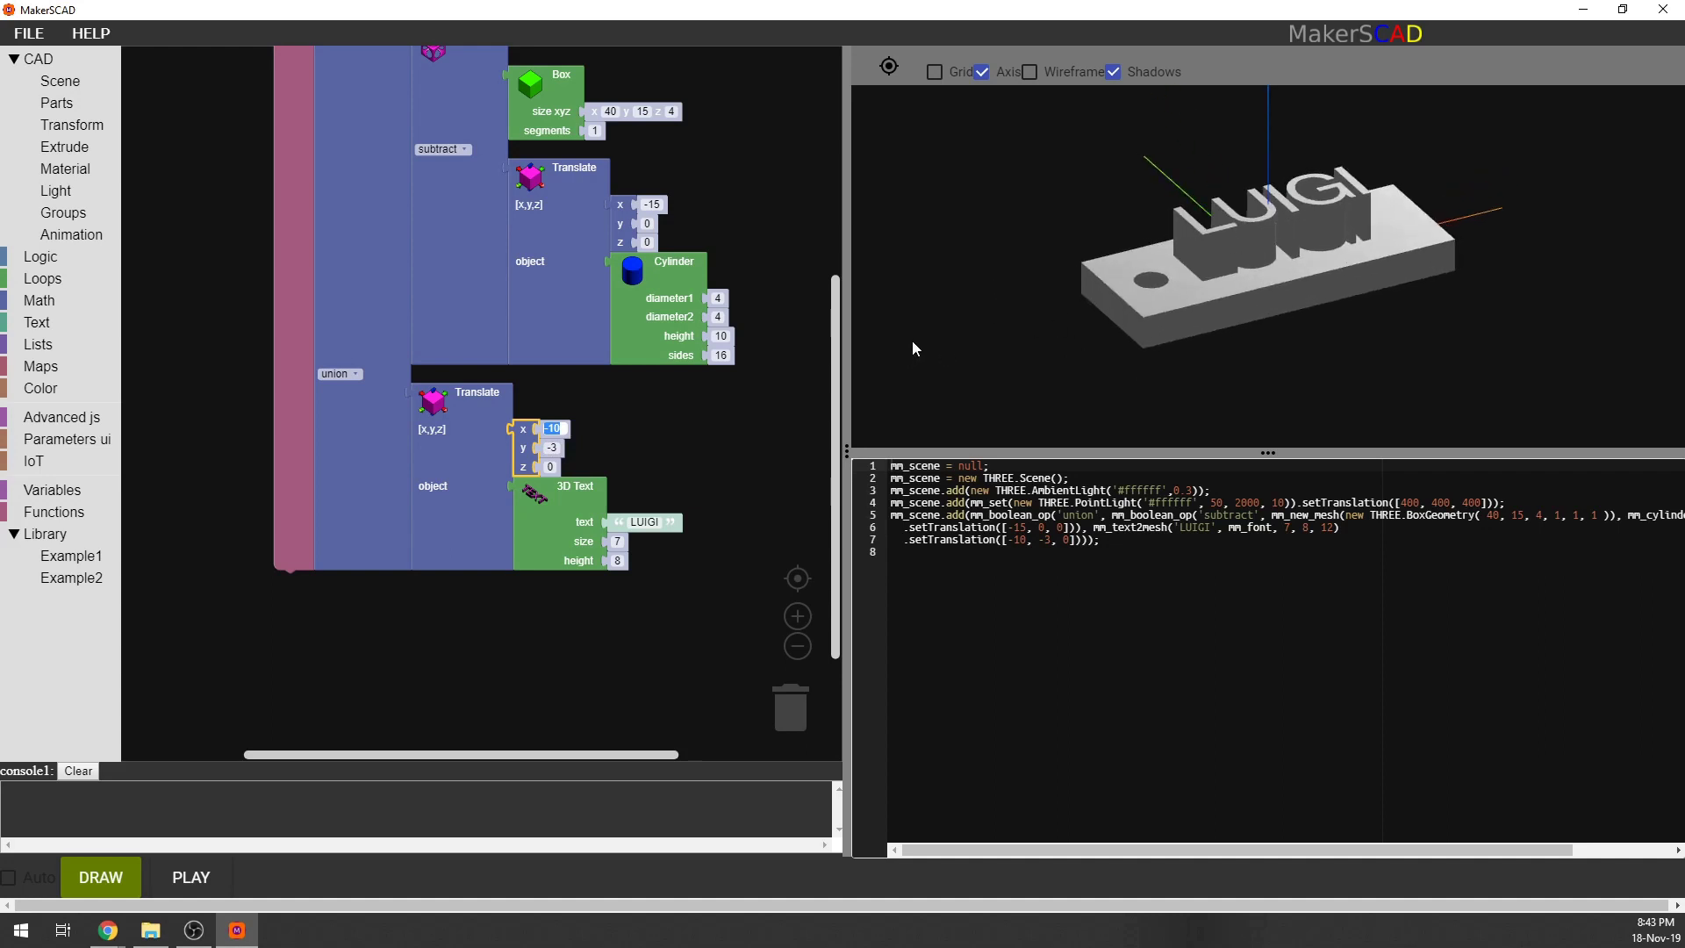
pyautogui.click(553, 466)
pyautogui.write('-5')
pyautogui.click(100, 877)
pyautogui.moveTo(1277, 309)
pyautogui.mouseDown()
pyautogui.moveTo(1236, 260)
pyautogui.moveTo(1230, 218)
pyautogui.moveTo(1239, 293)
pyautogui.mouseUp()
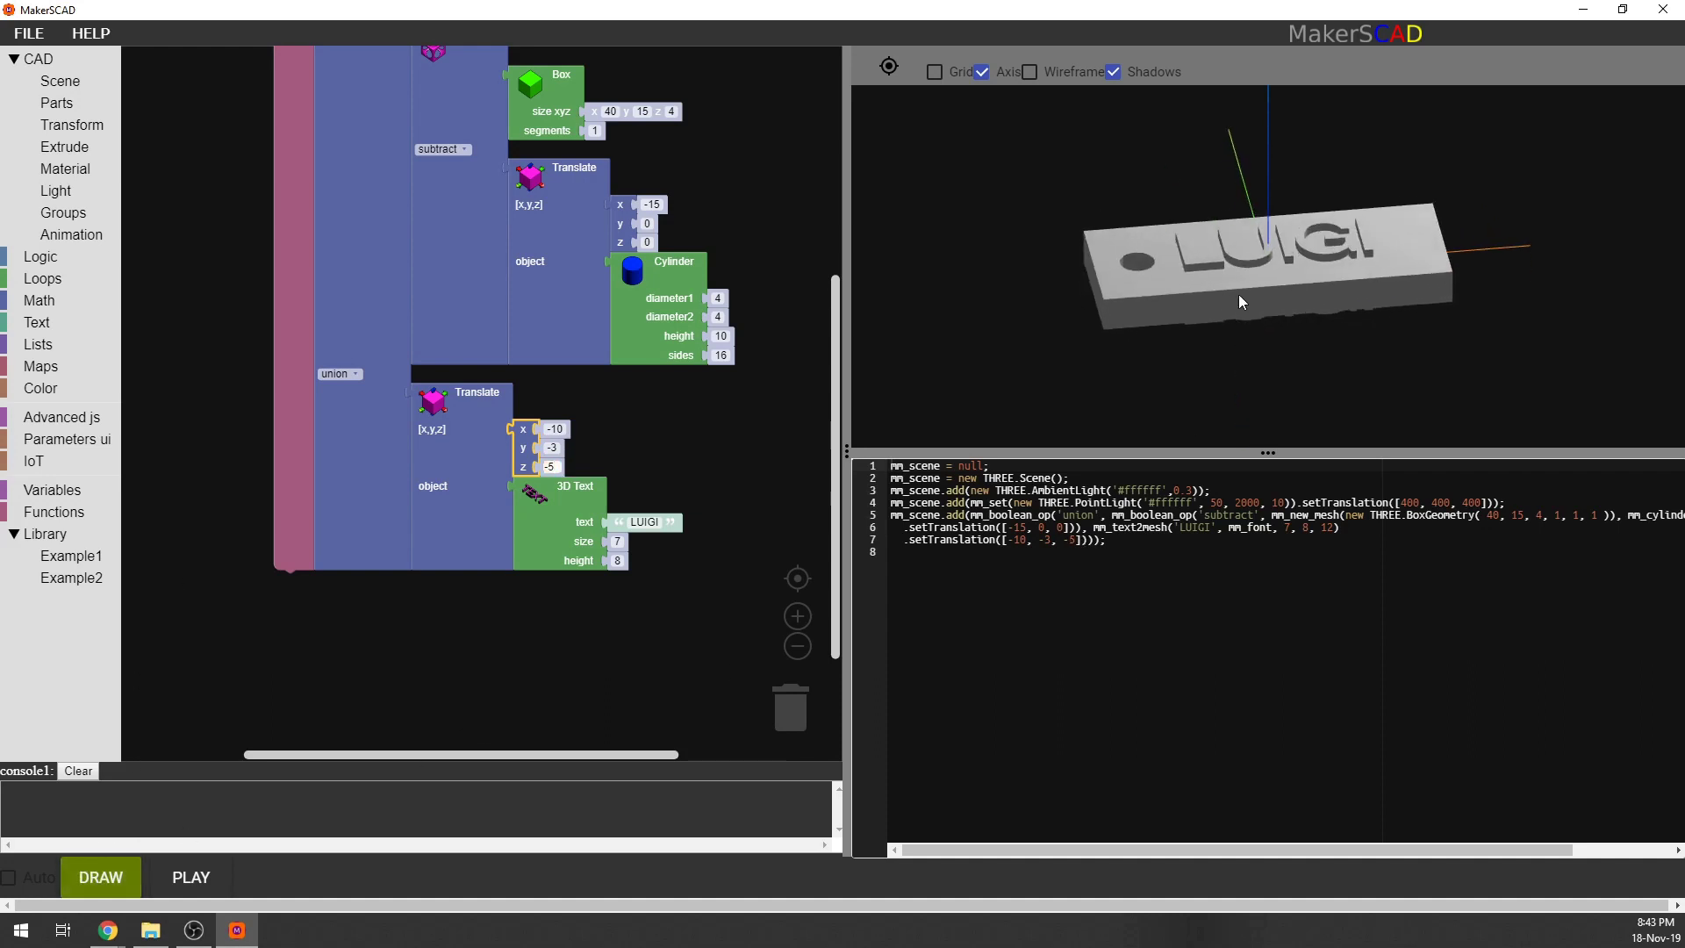
# Set the outer Boolean block to subtract and redraw the plate with the text cut out.
pyautogui.click(339, 372)
pyautogui.click(349, 412)
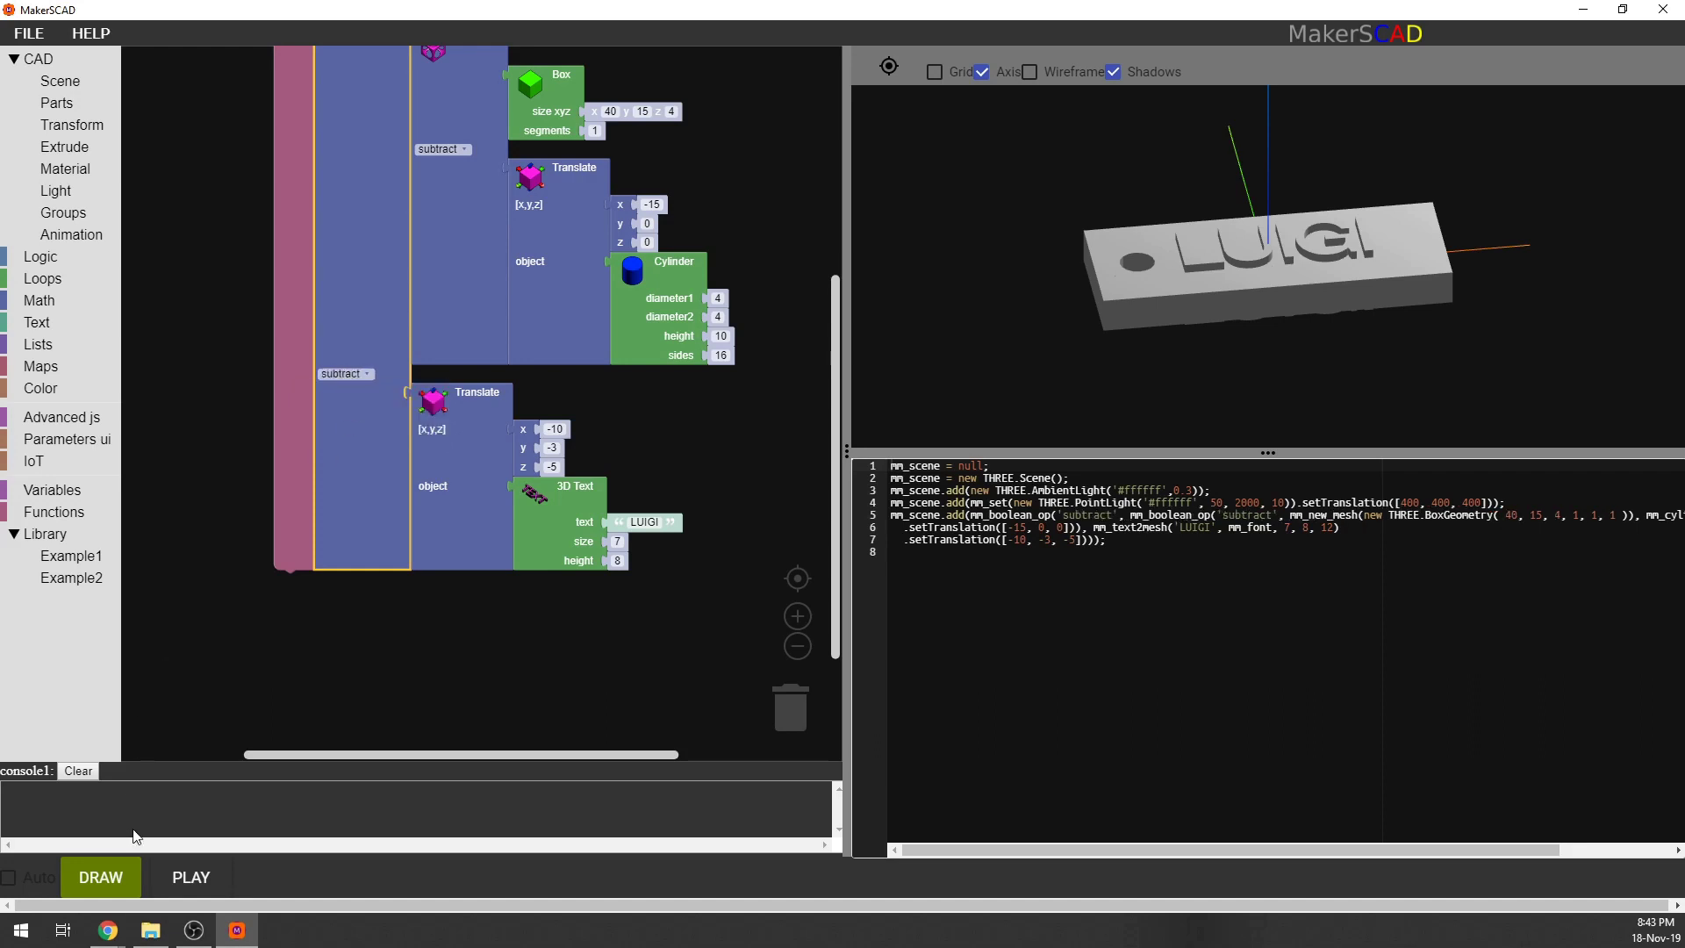
pyautogui.click(100, 877)
pyautogui.moveTo(1248, 314)
pyautogui.mouseDown()
pyautogui.moveTo(1403, 276)
pyautogui.moveTo(1386, 190)
pyautogui.moveTo(1301, 165)
pyautogui.moveTo(1310, 268)
pyautogui.moveTo(1379, 300)
pyautogui.moveTo(1329, 299)
pyautogui.mouseUp()
# Export the model as an STL file named nametag.stl in the Downloads folder.
pyautogui.click(49, 33)
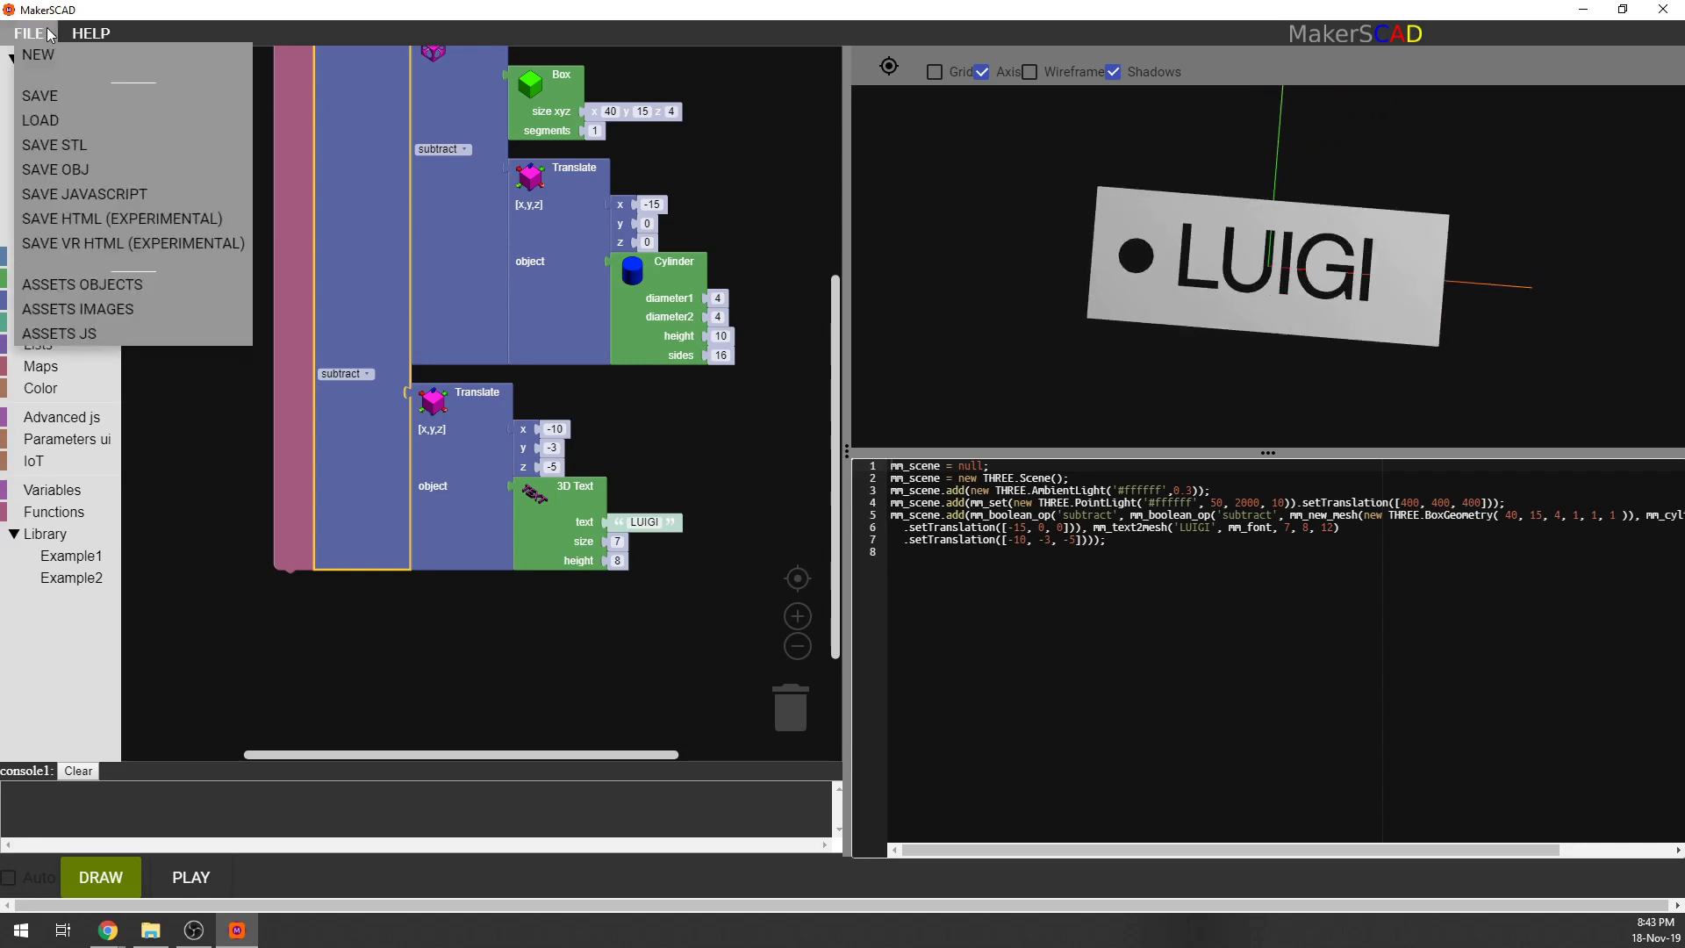
pyautogui.click(63, 146)
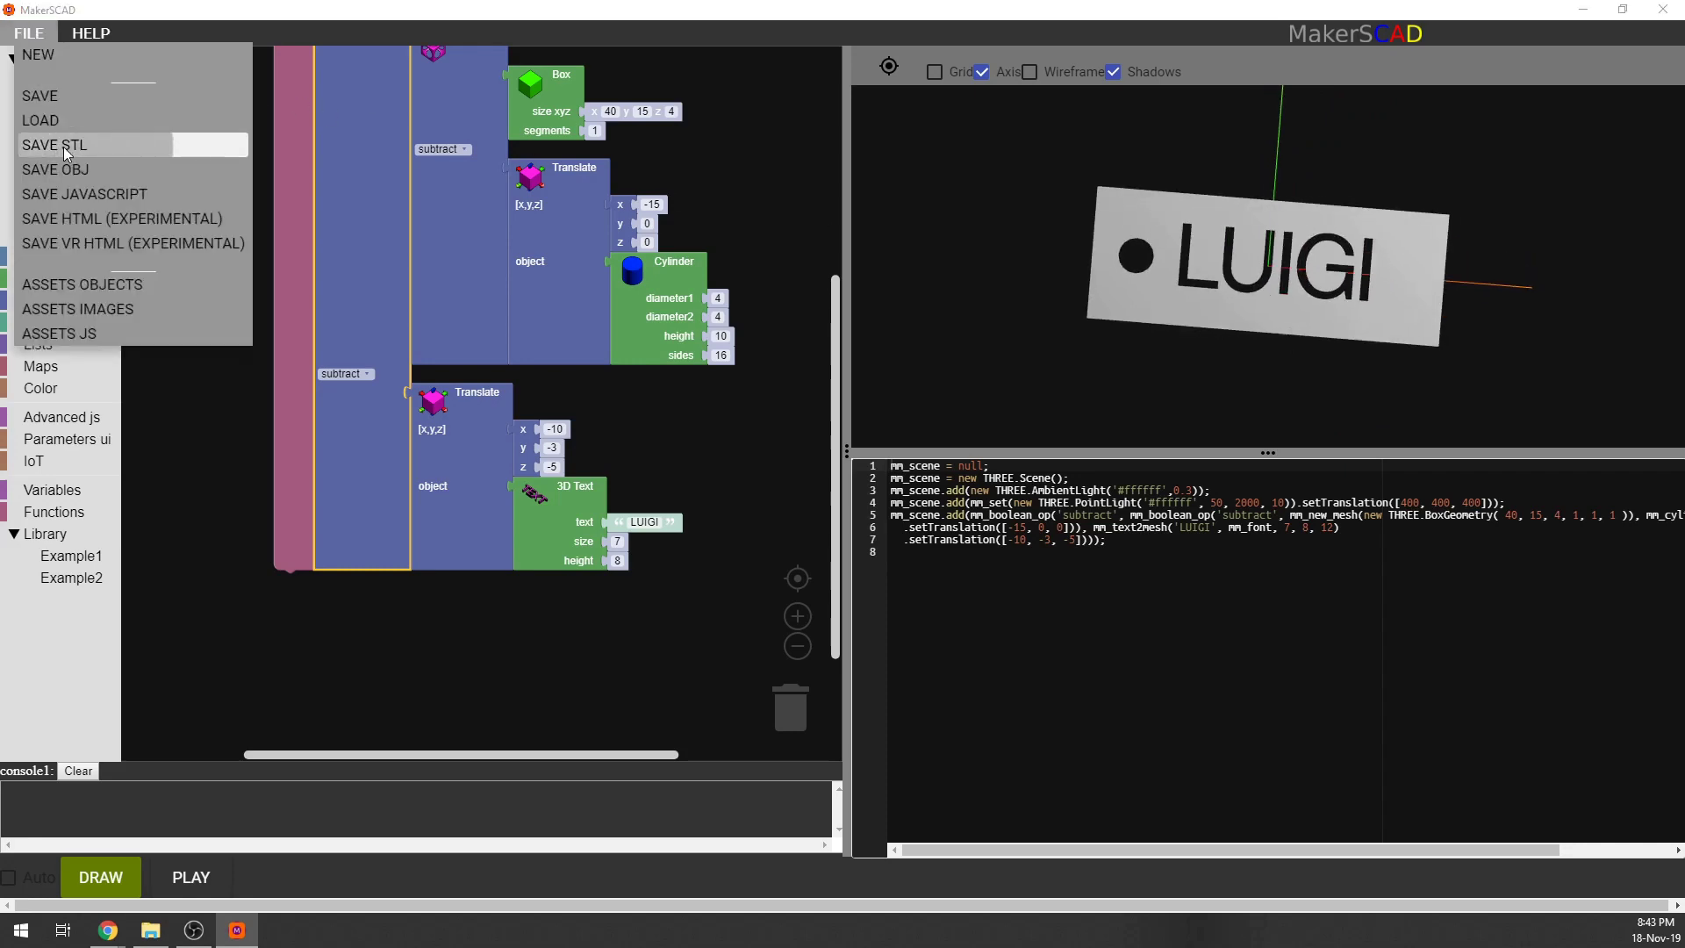
pyautogui.click(694, 464)
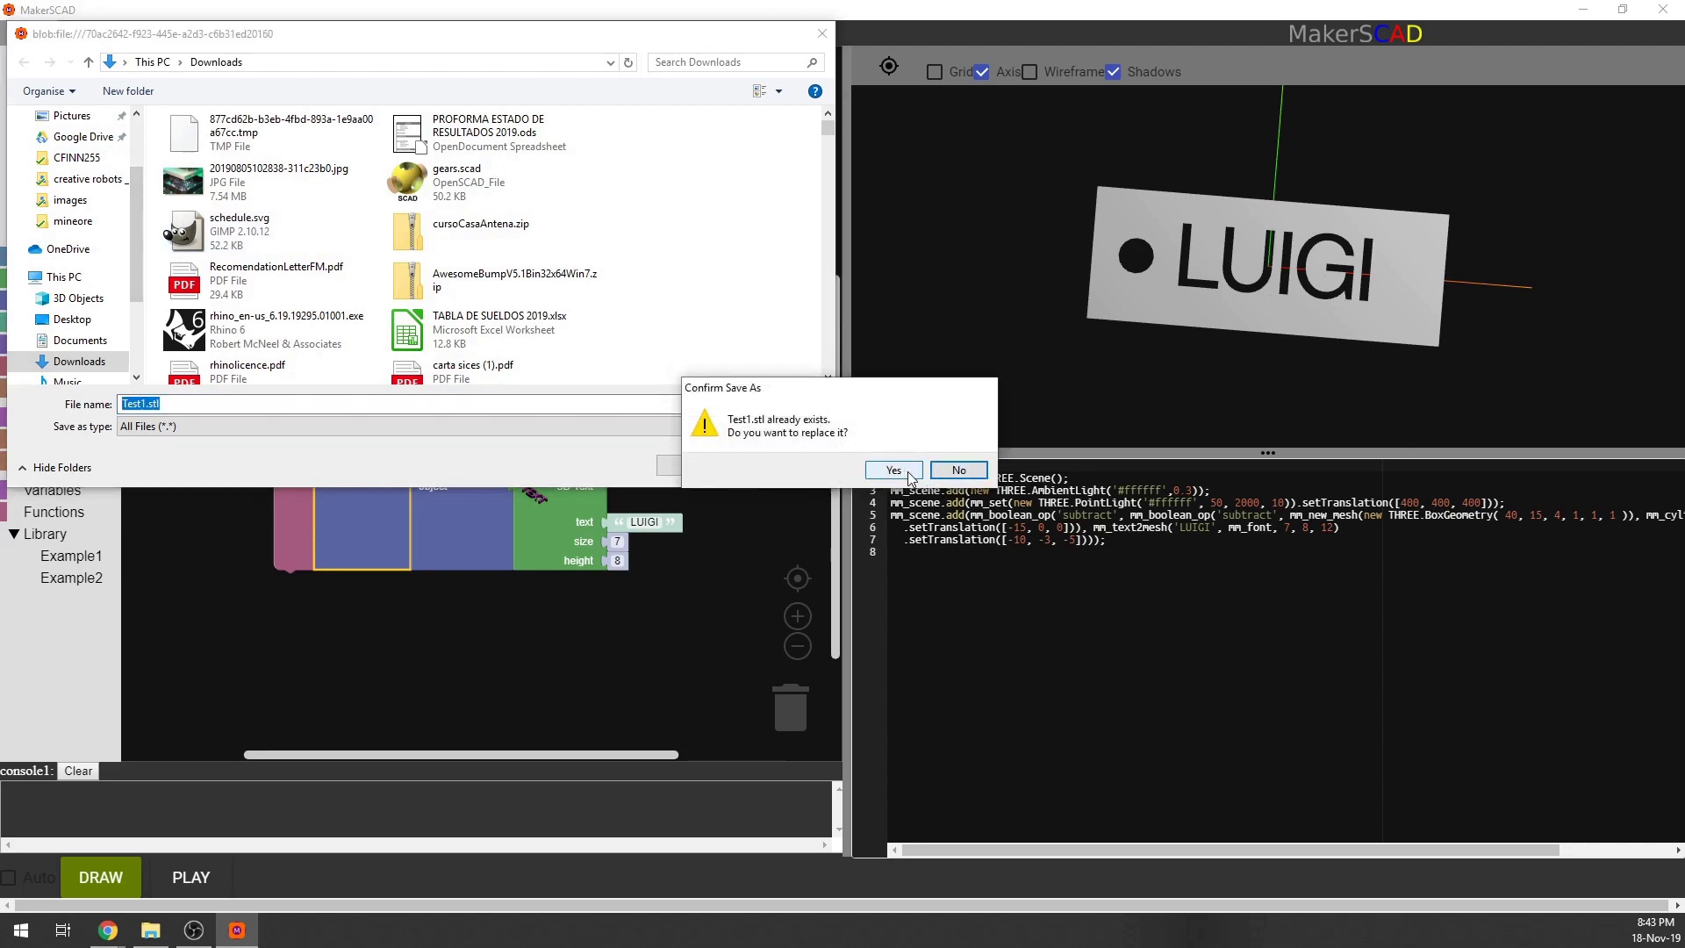
pyautogui.click(936, 476)
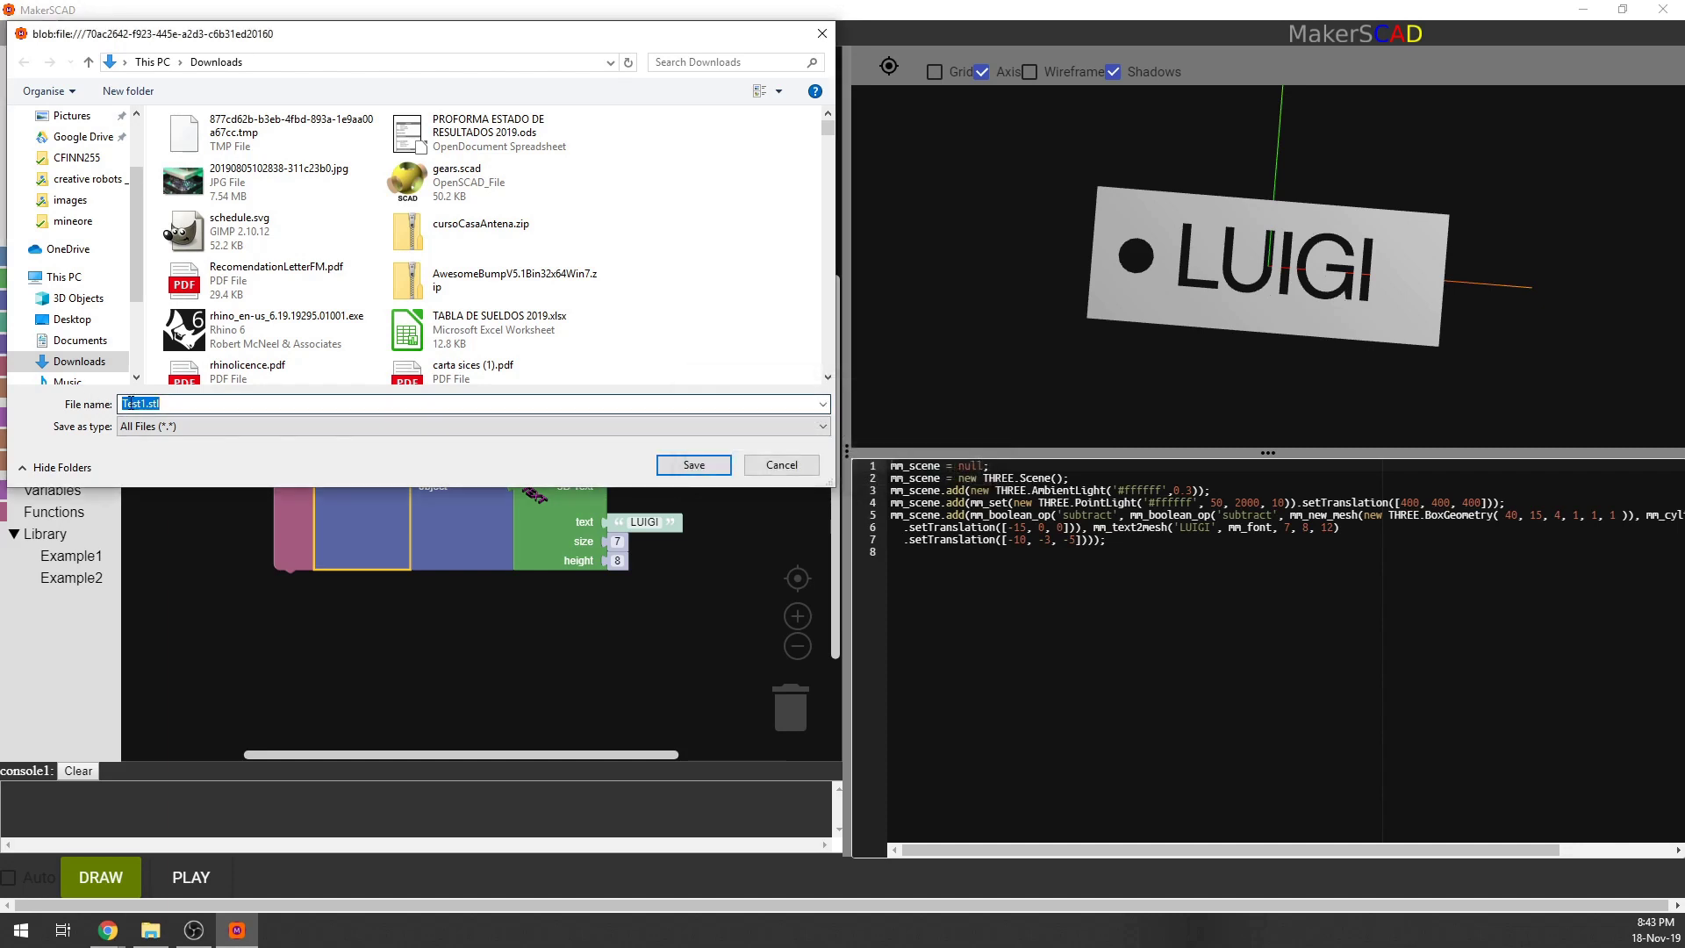
pyautogui.click(140, 403)
pyautogui.moveTo(148, 403); pyautogui.dragTo(94, 401)
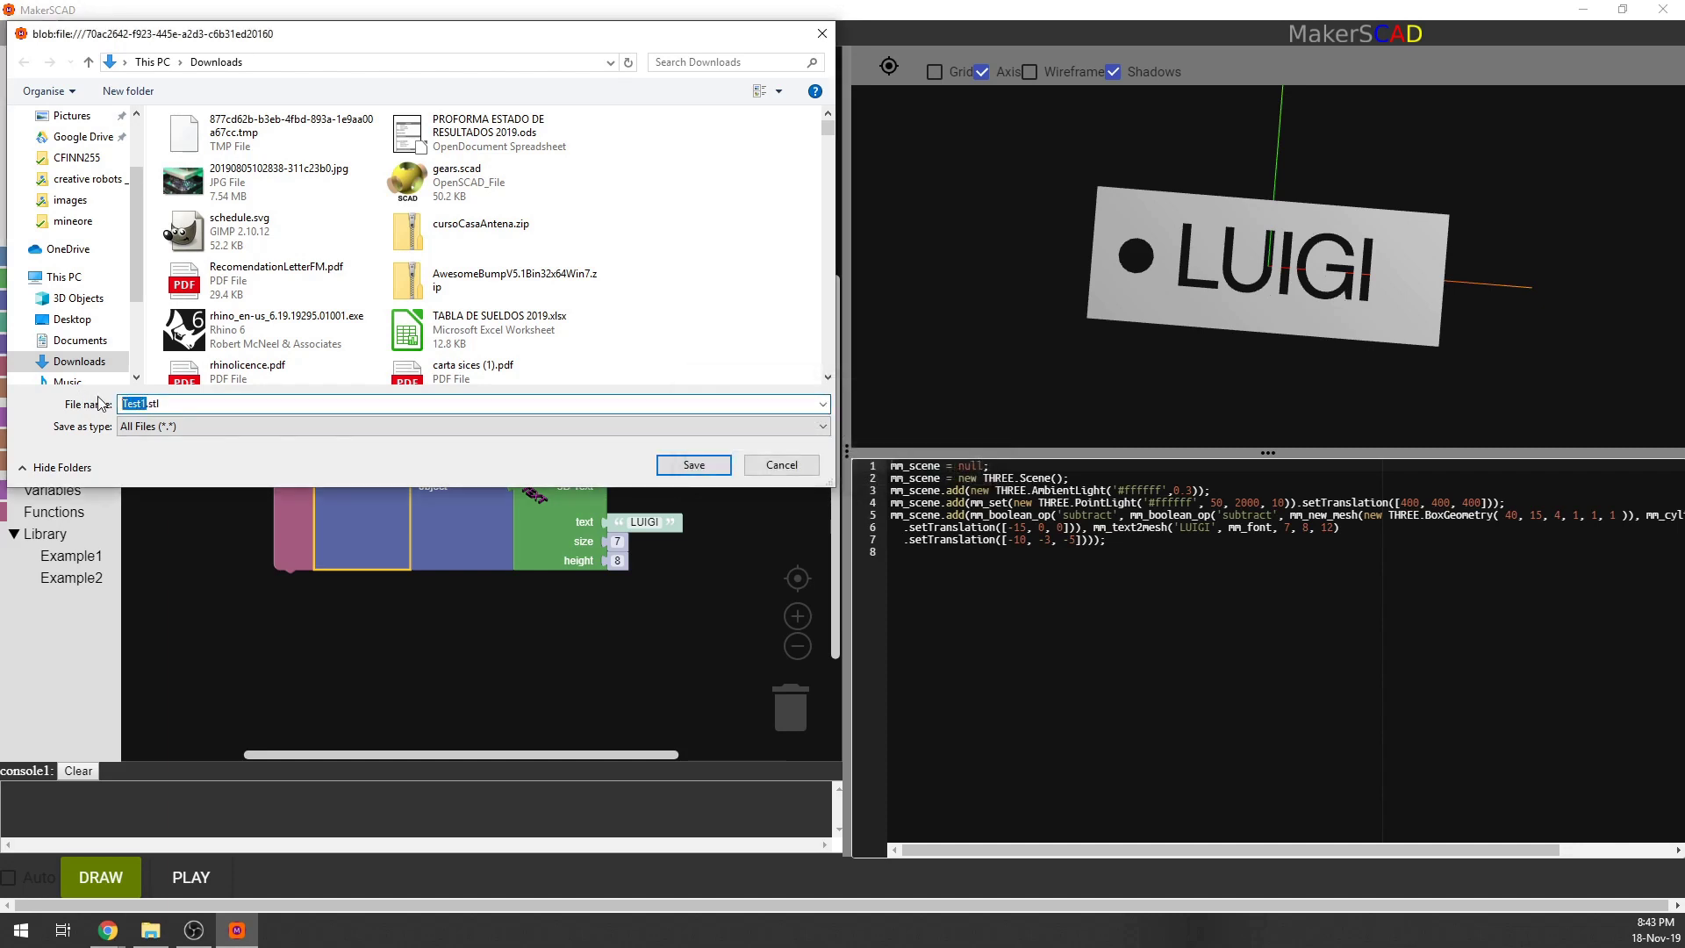
pyautogui.write('nametag')
pyautogui.click(688, 465)
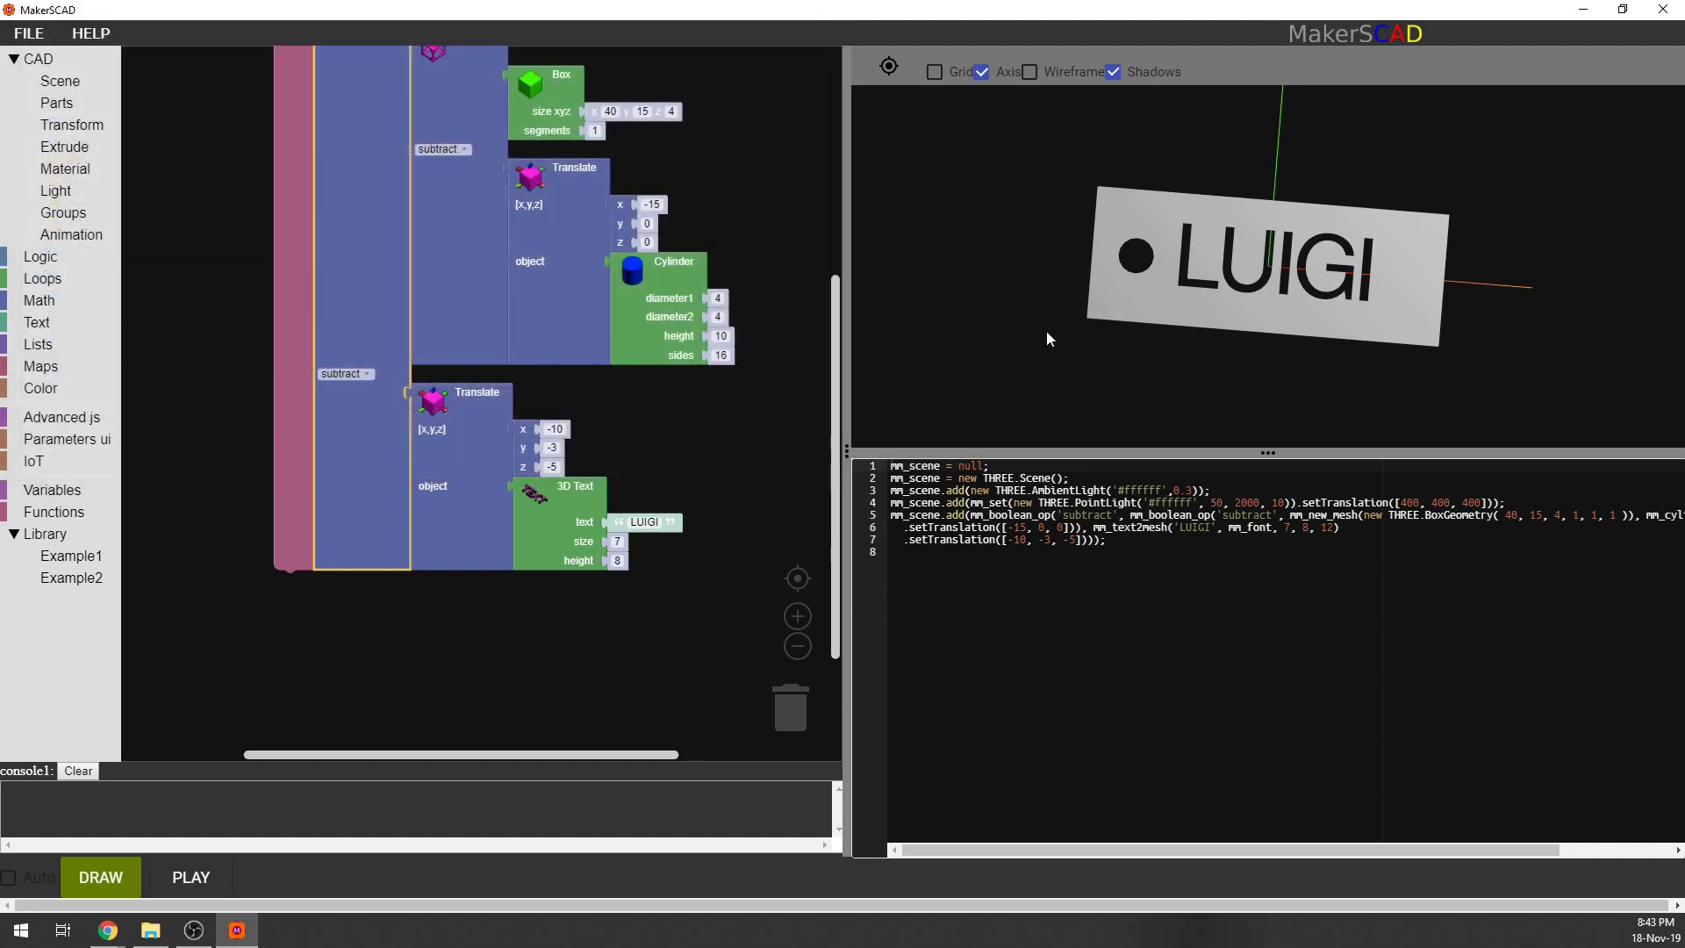
pyautogui.moveTo(1047, 330); pyautogui.dragTo(1078, 258)
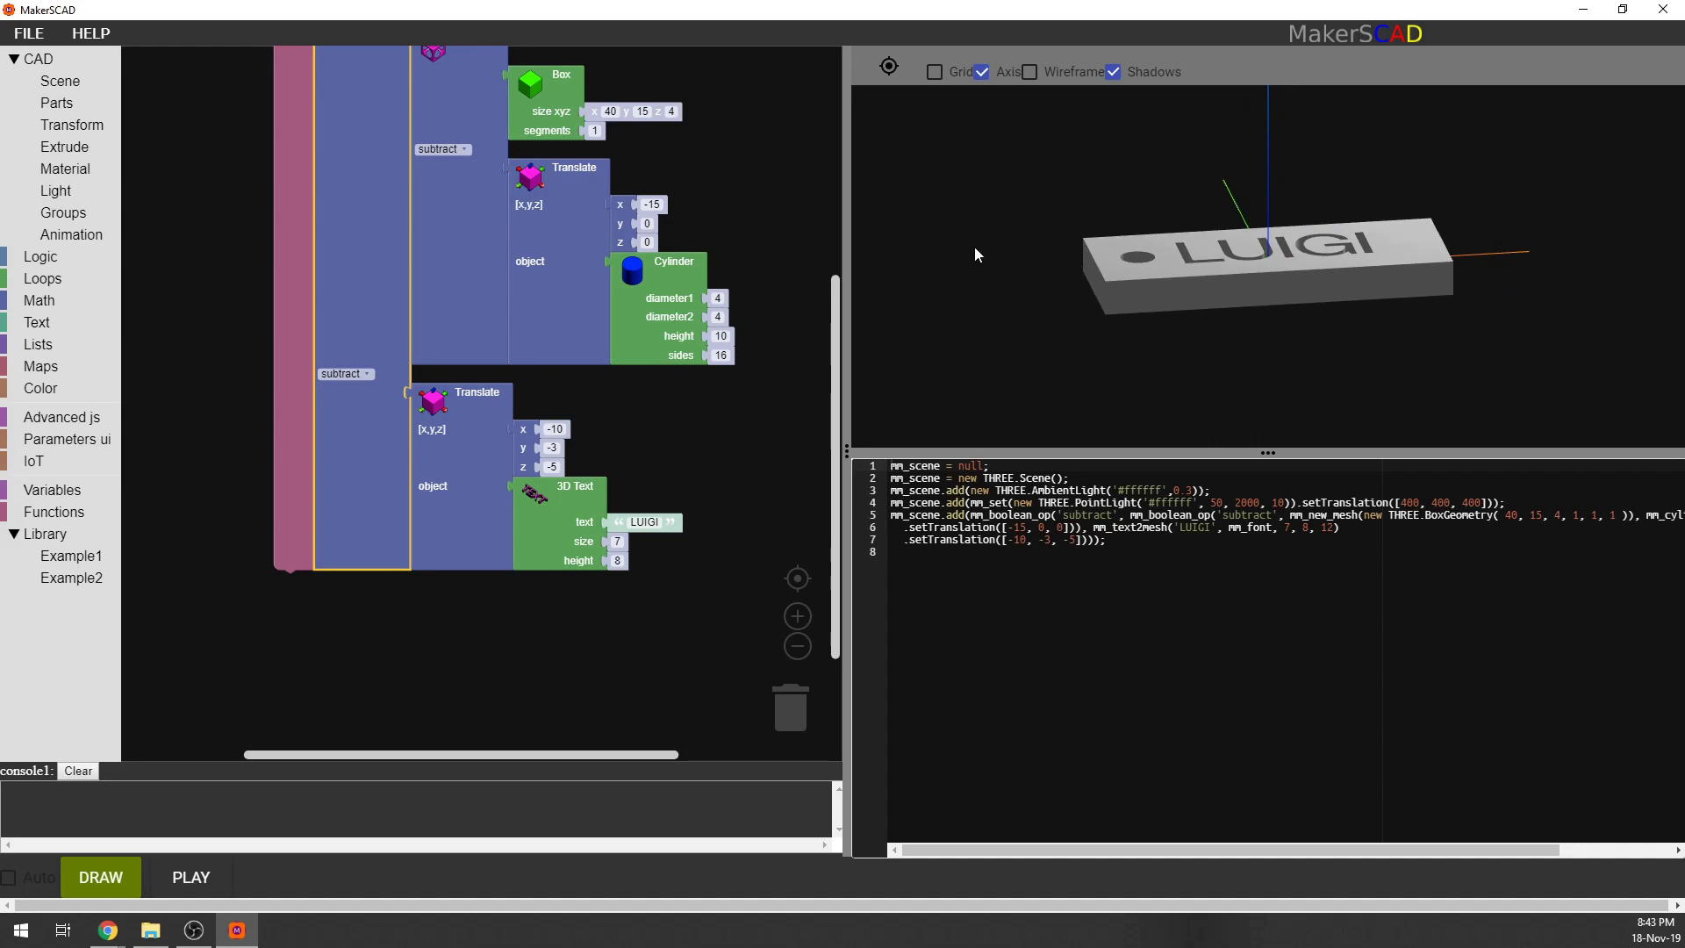
pyautogui.moveTo(975, 255); pyautogui.dragTo(1052, 233)
pyautogui.moveTo(1020, 277); pyautogui.dragTo(1045, 233)
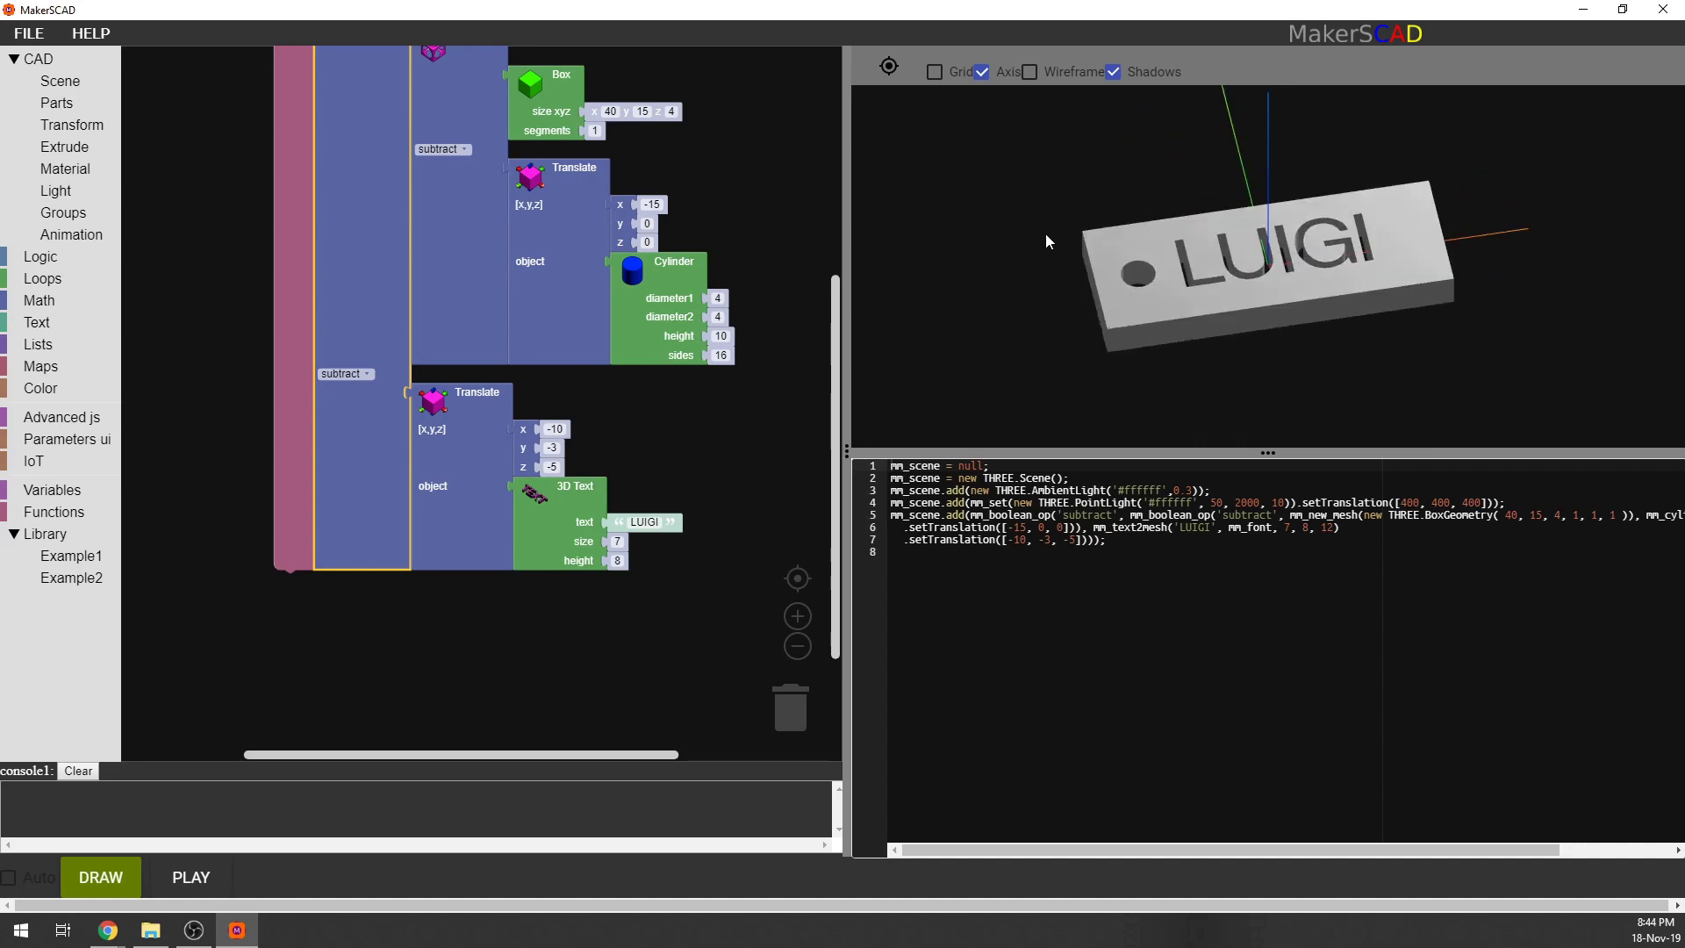
# Launch Ultimaker Cura 4.2.1 and maximize its window.
pyautogui.click(18, 939)
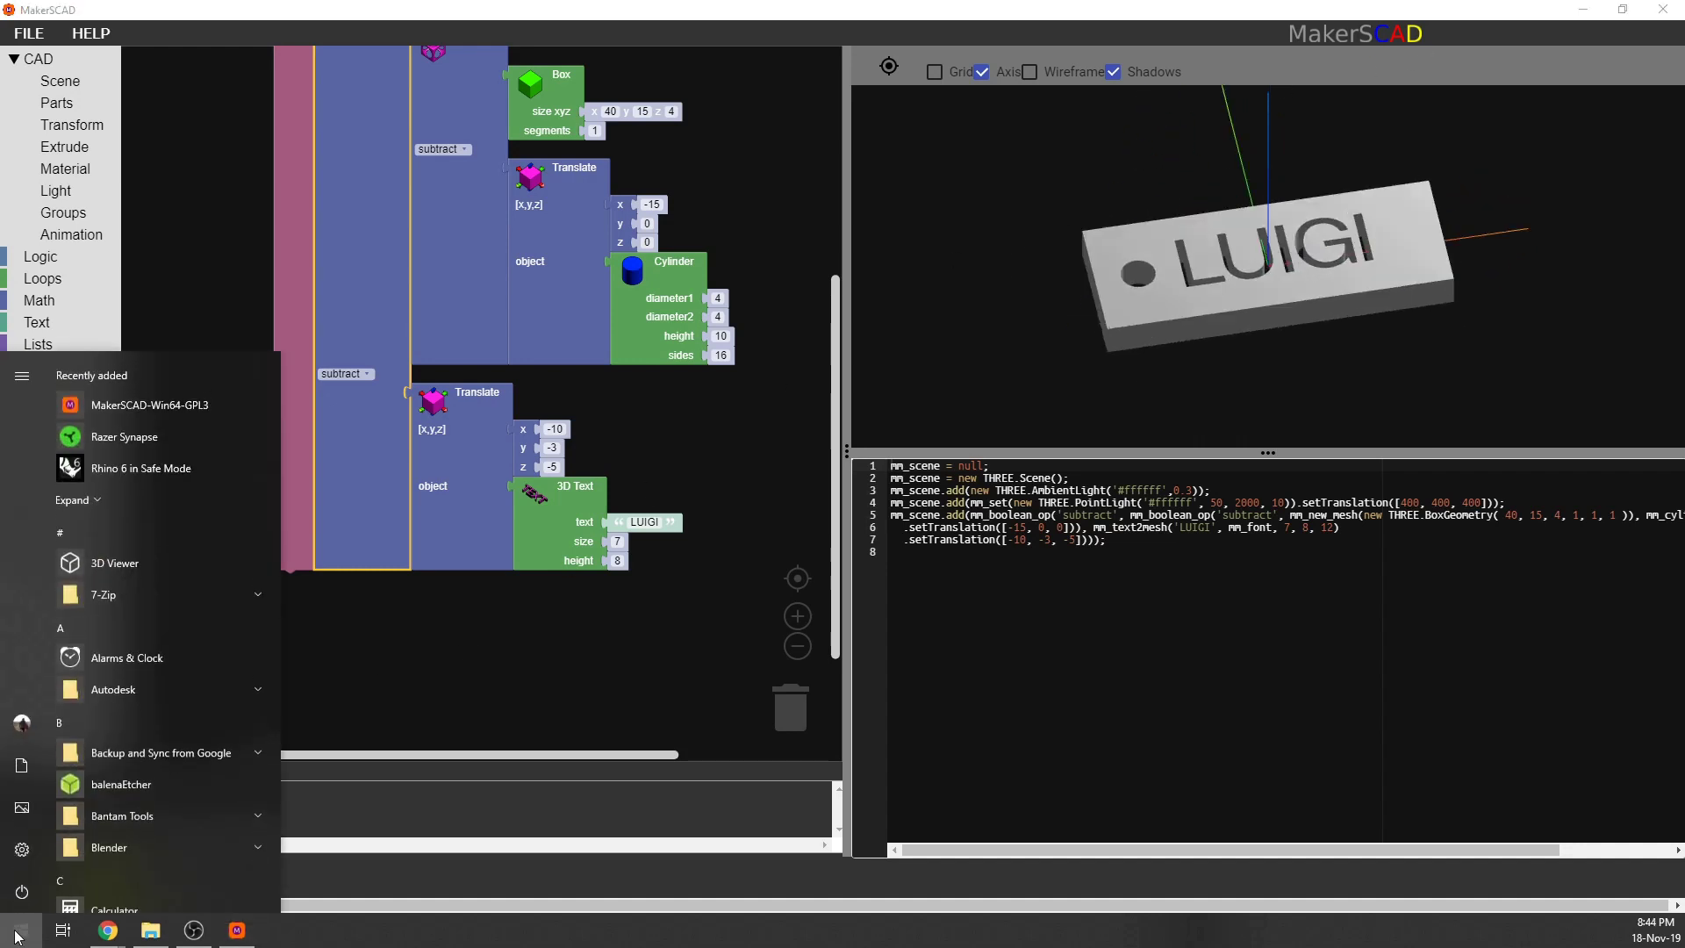
pyautogui.write('cura')
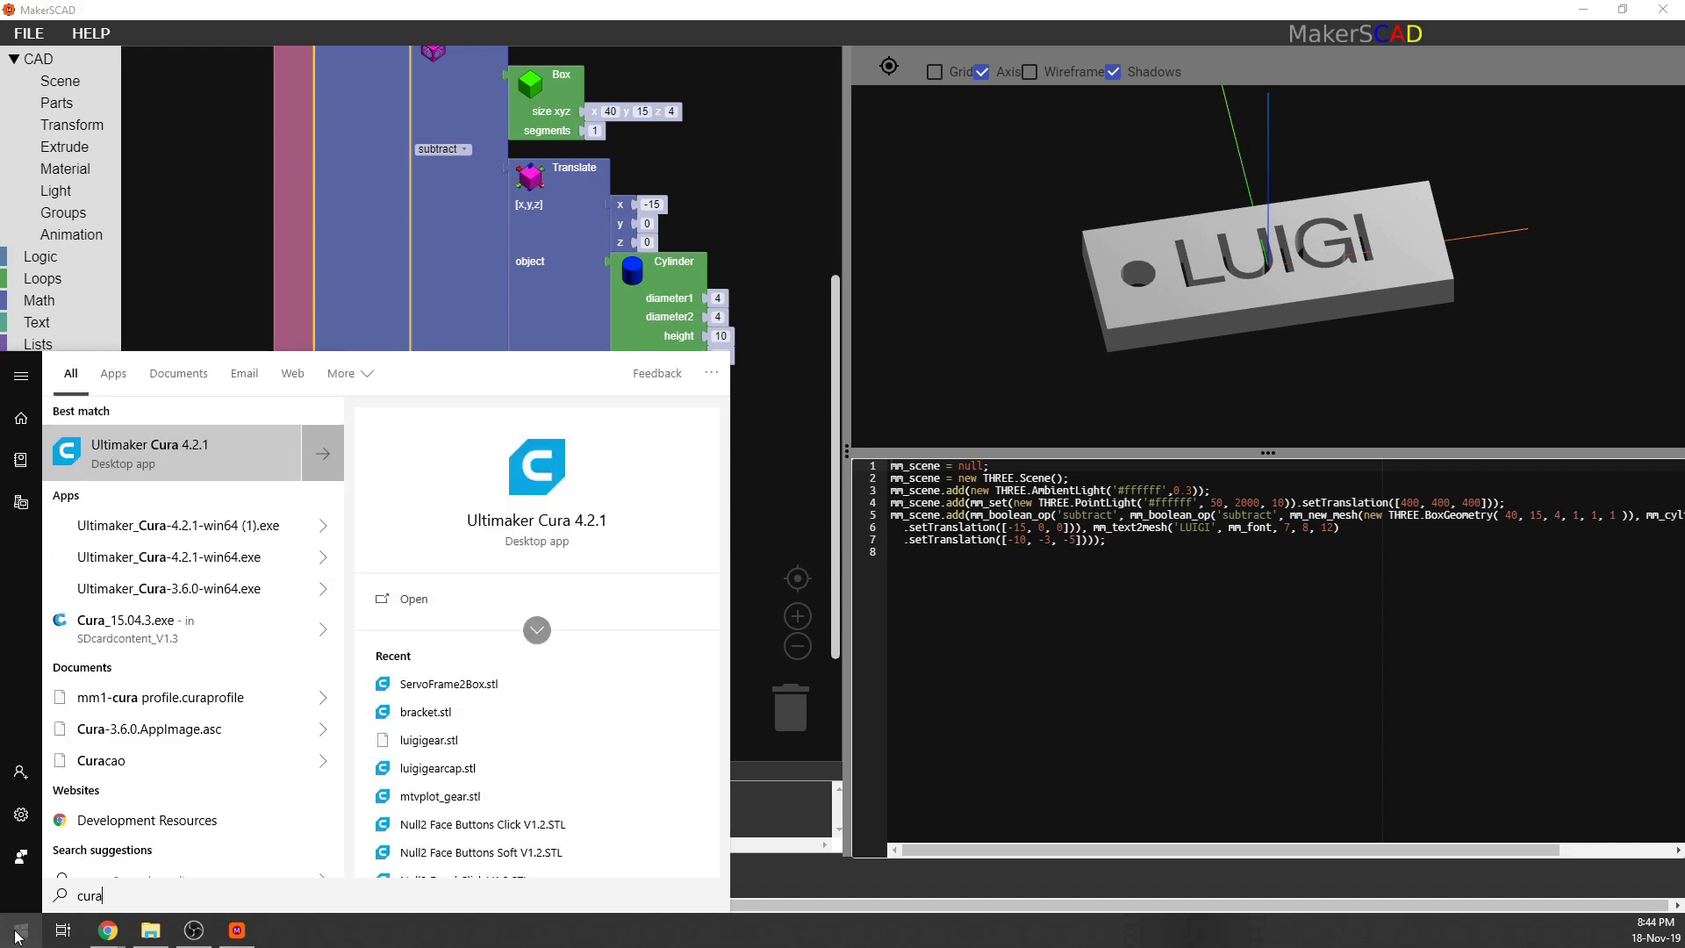
pyautogui.click(18, 937)
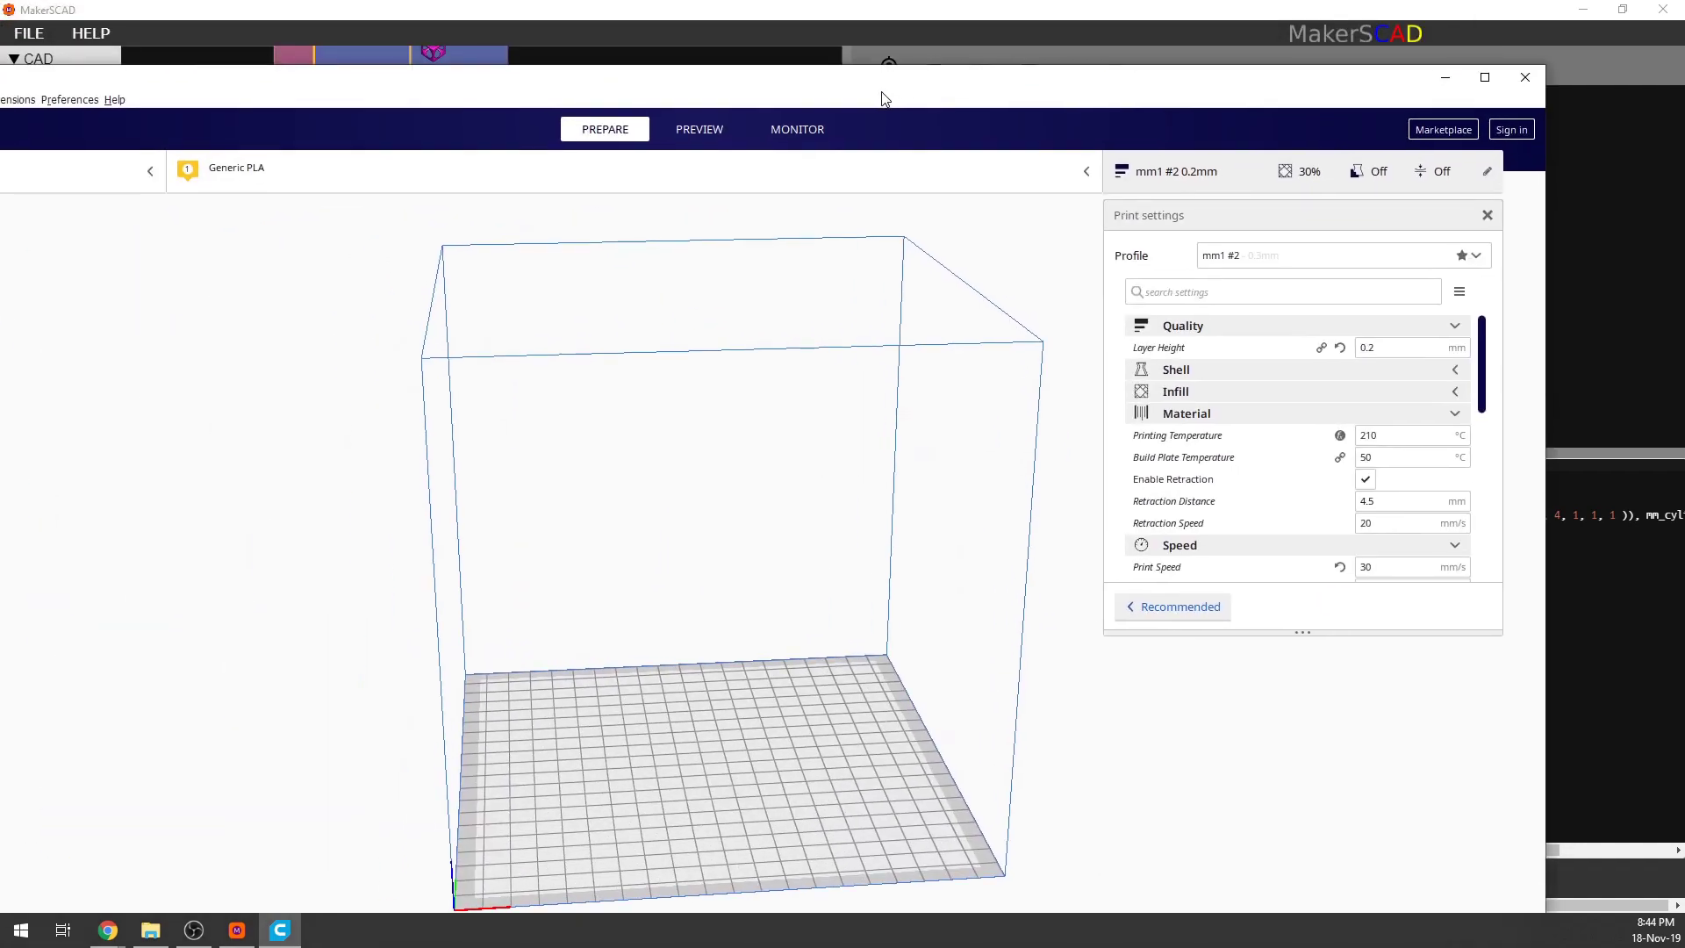
pyautogui.moveTo(893, 96); pyautogui.dragTo(1069, 159)
pyautogui.doubleClick(1104, 153)
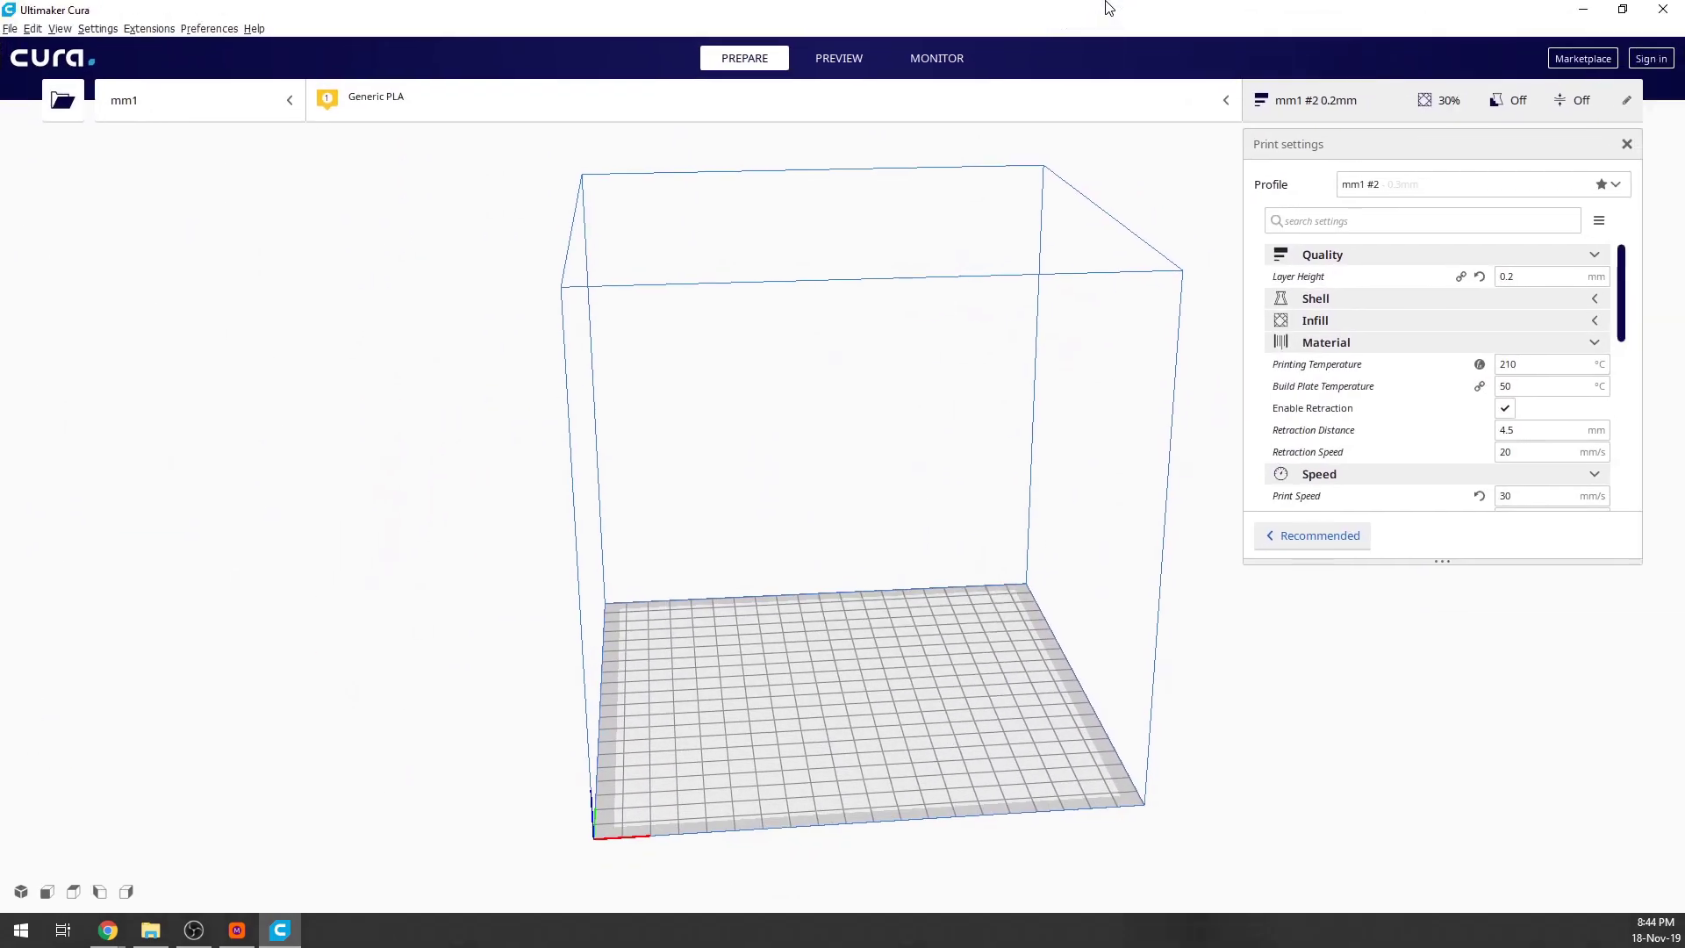
# Load nametag.stl from the Downloads folder onto the build plate.
pyautogui.click(12, 28)
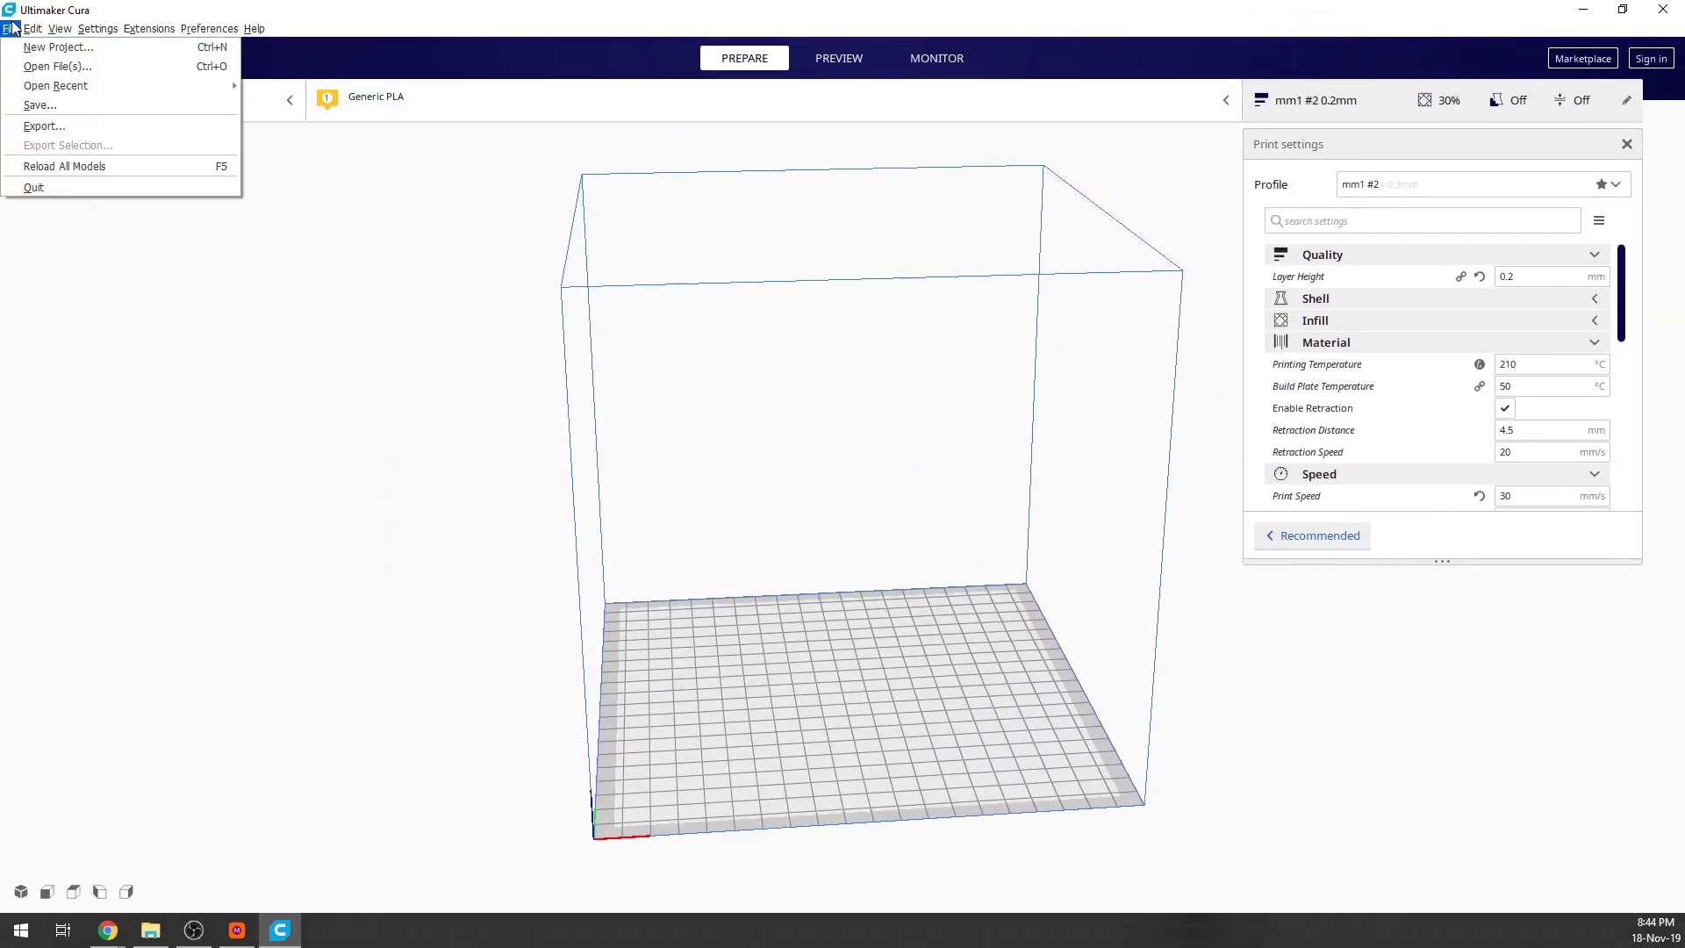
pyautogui.click(57, 66)
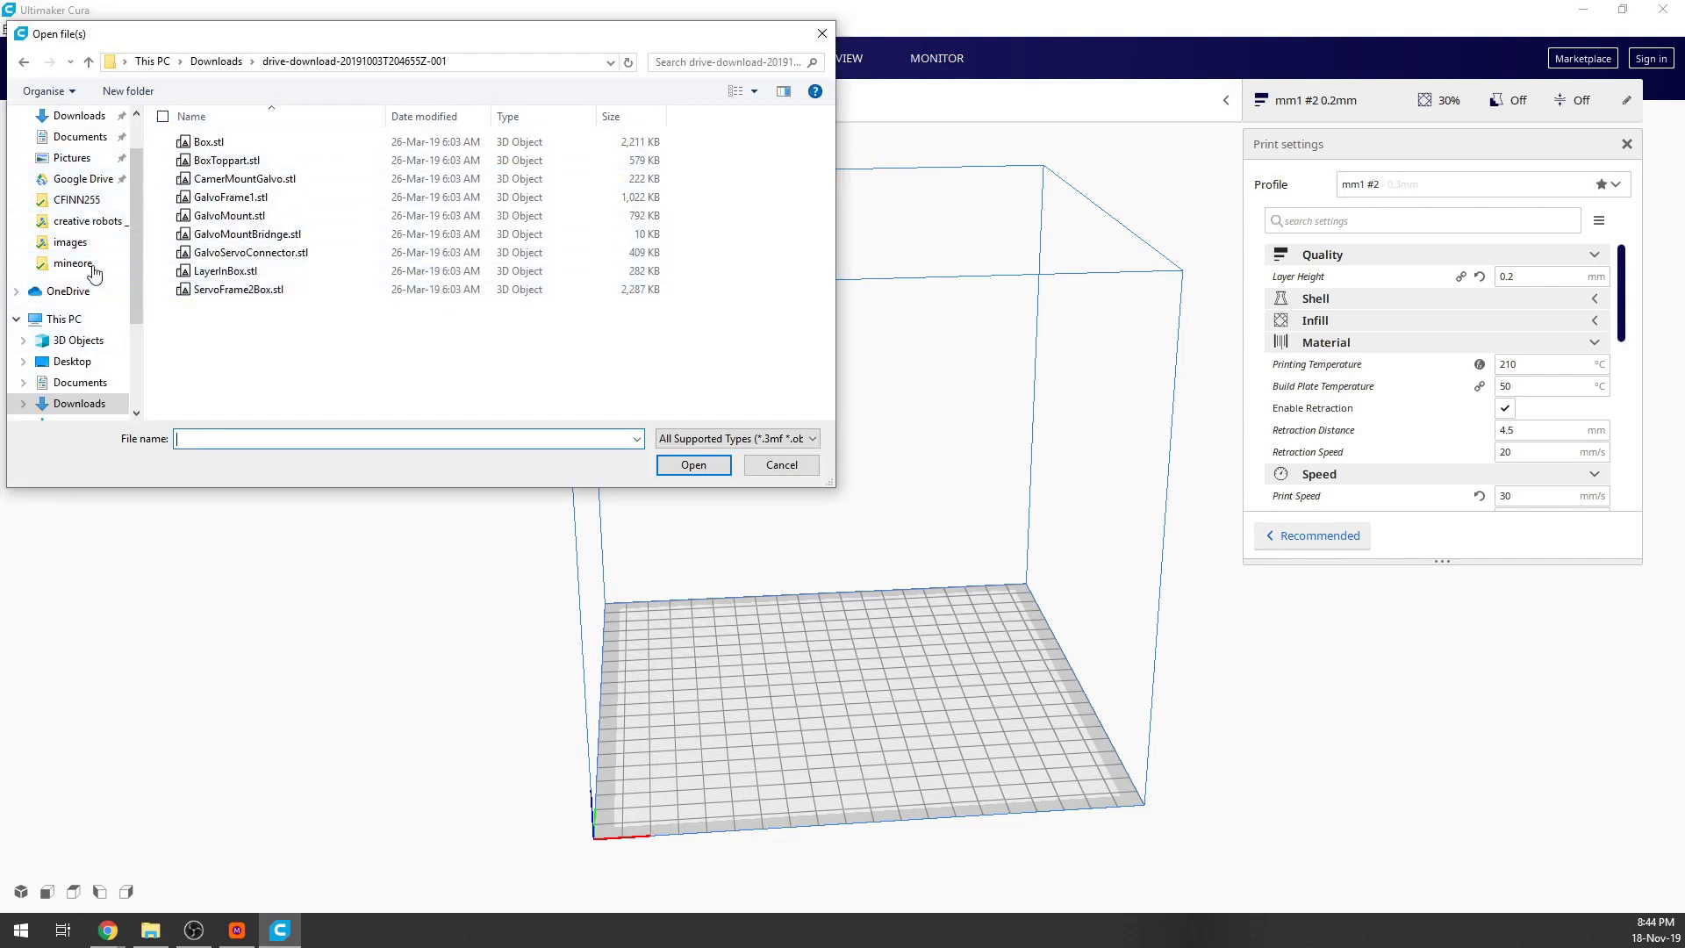
pyautogui.click(81, 118)
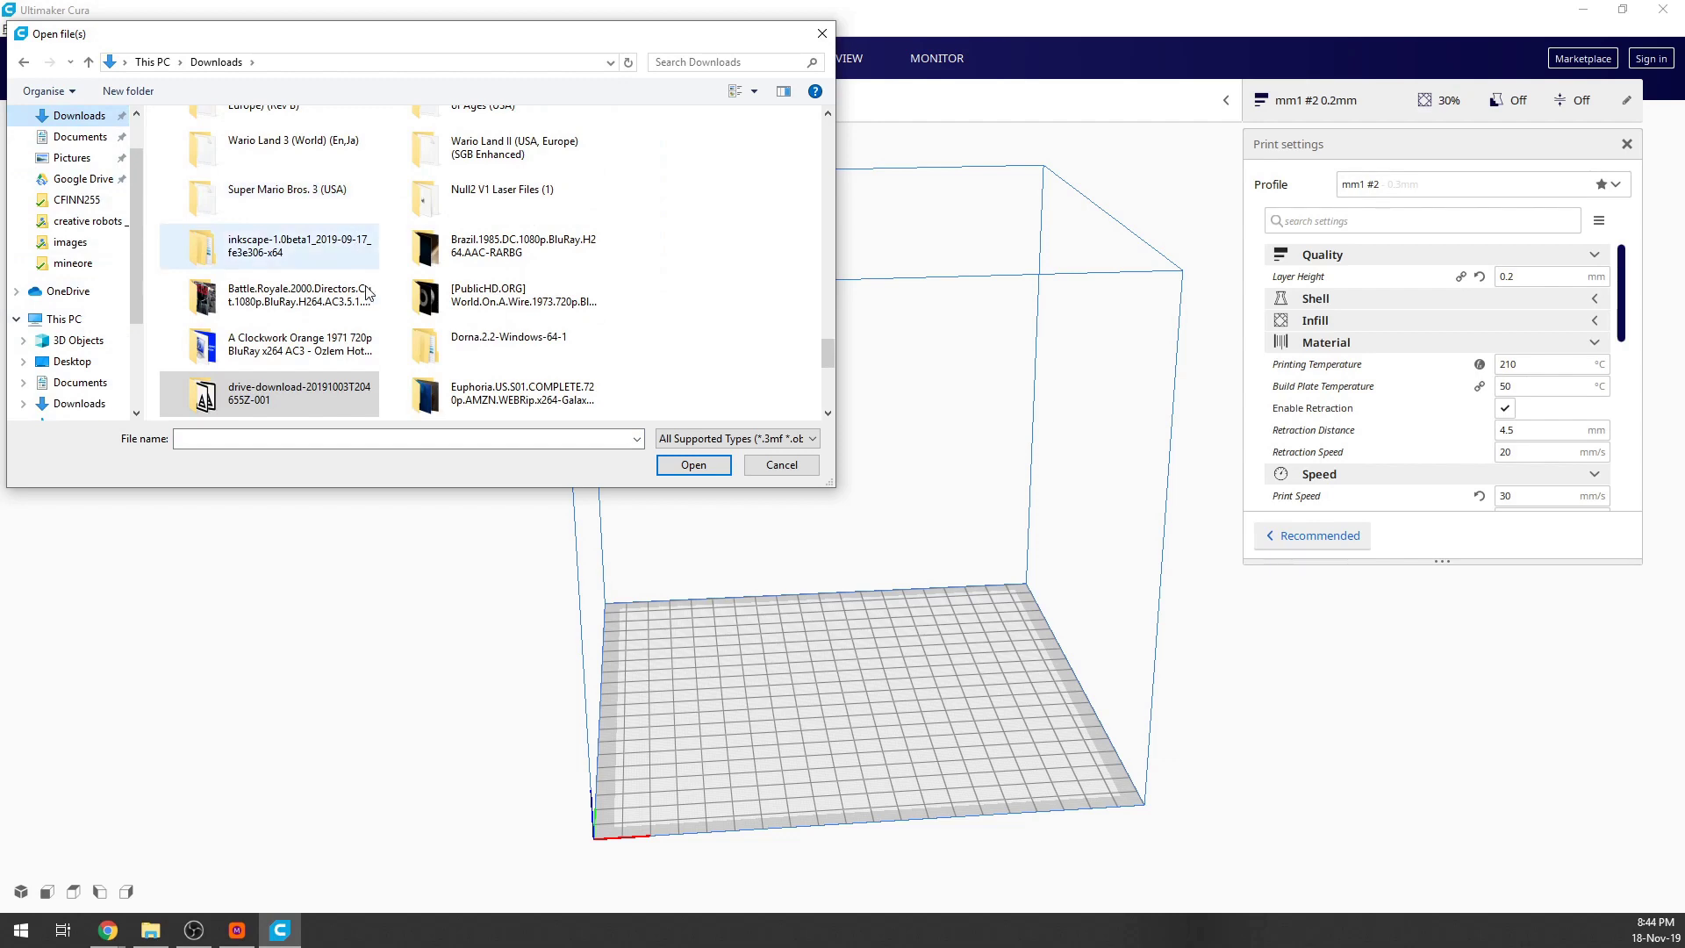
pyautogui.scroll(3, 379, 324)
pyautogui.scroll(3, 427, 328)
pyautogui.scroll(6, 427, 327)
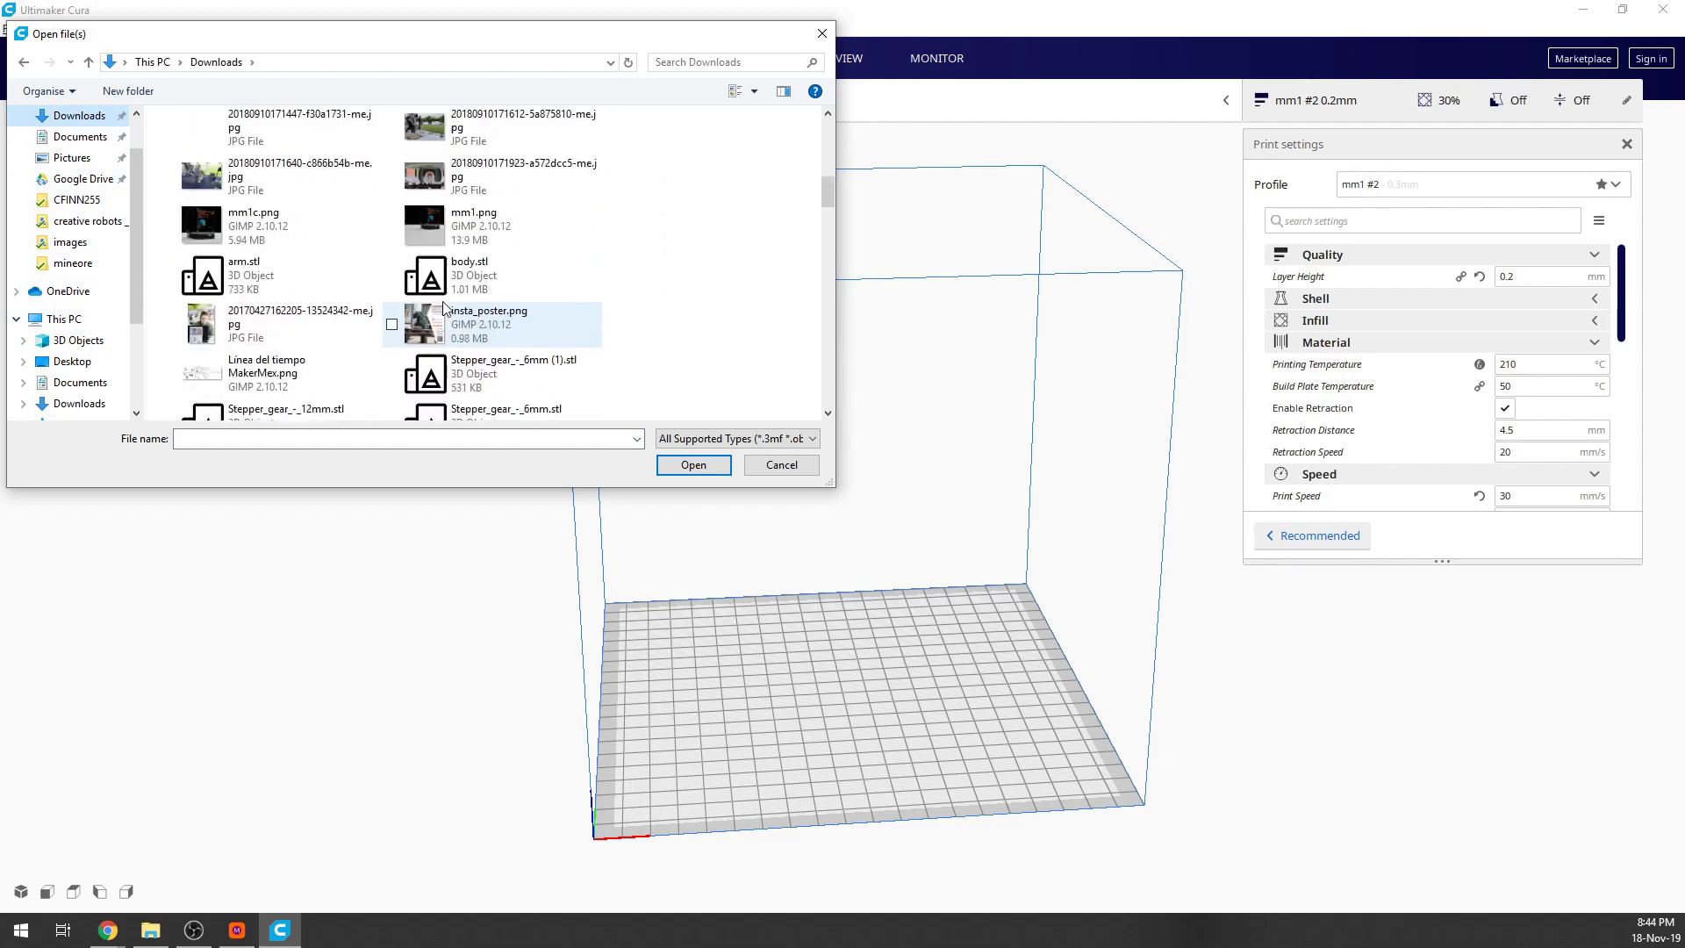
pyautogui.doubleClick(281, 140)
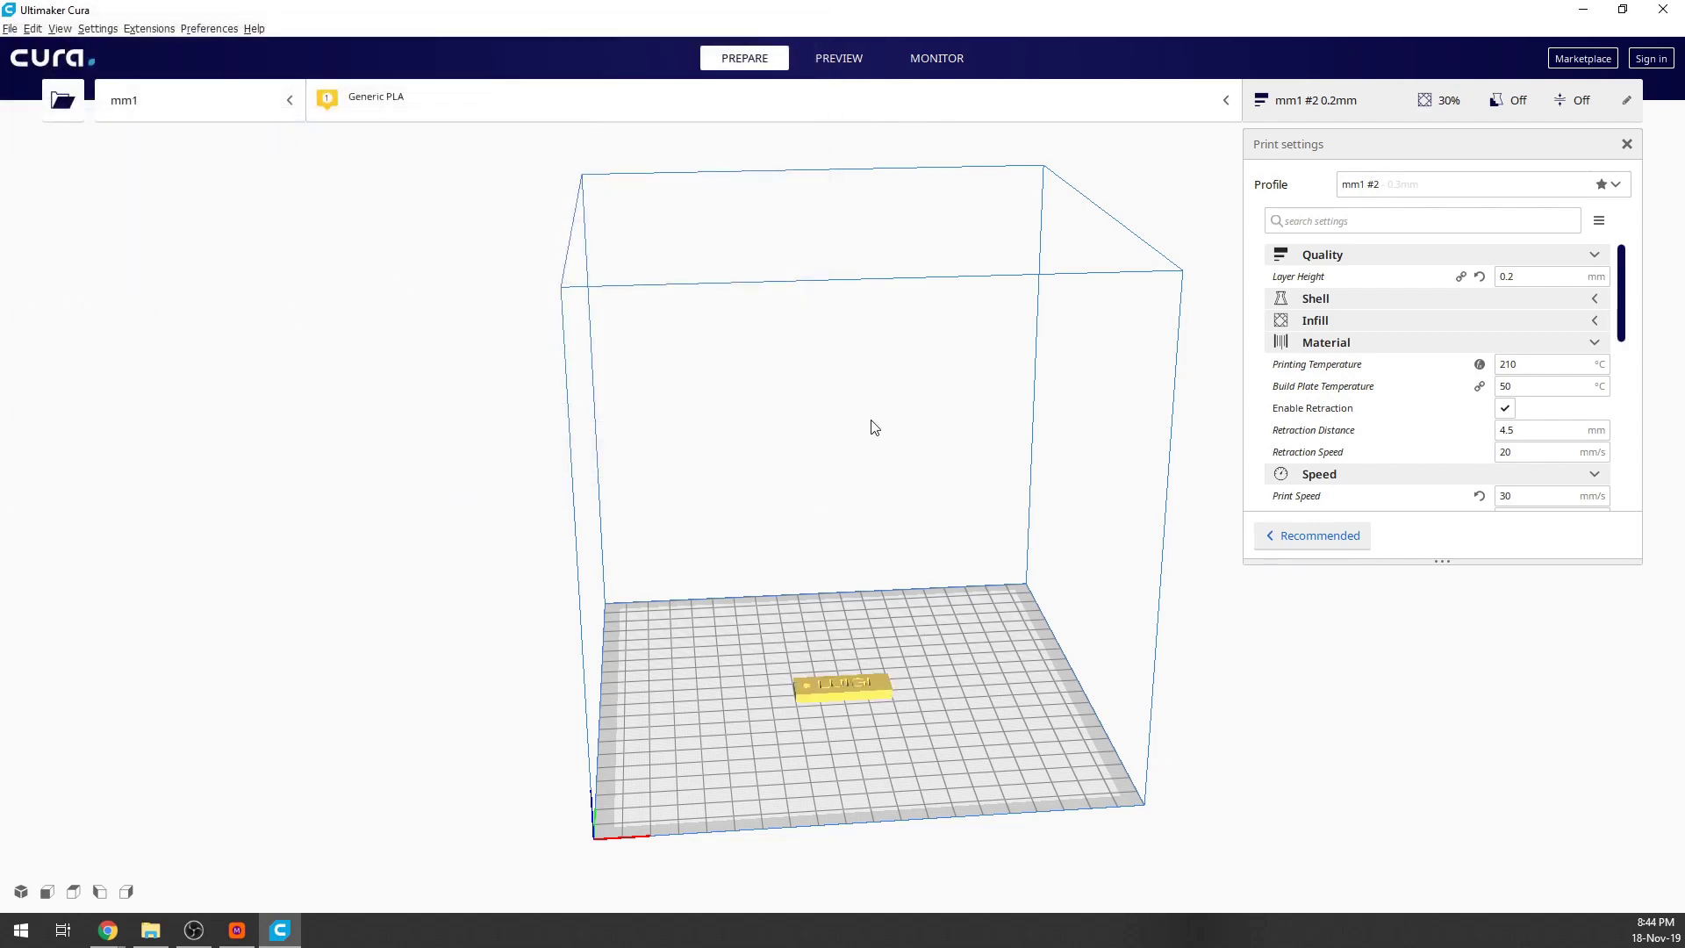
# Examine the hole and the cut-out text of the name tag on the build plate up close.
pyautogui.moveTo(929, 474); pyautogui.dragTo(908, 561, button='right')
pyautogui.scroll(10, 907, 561)
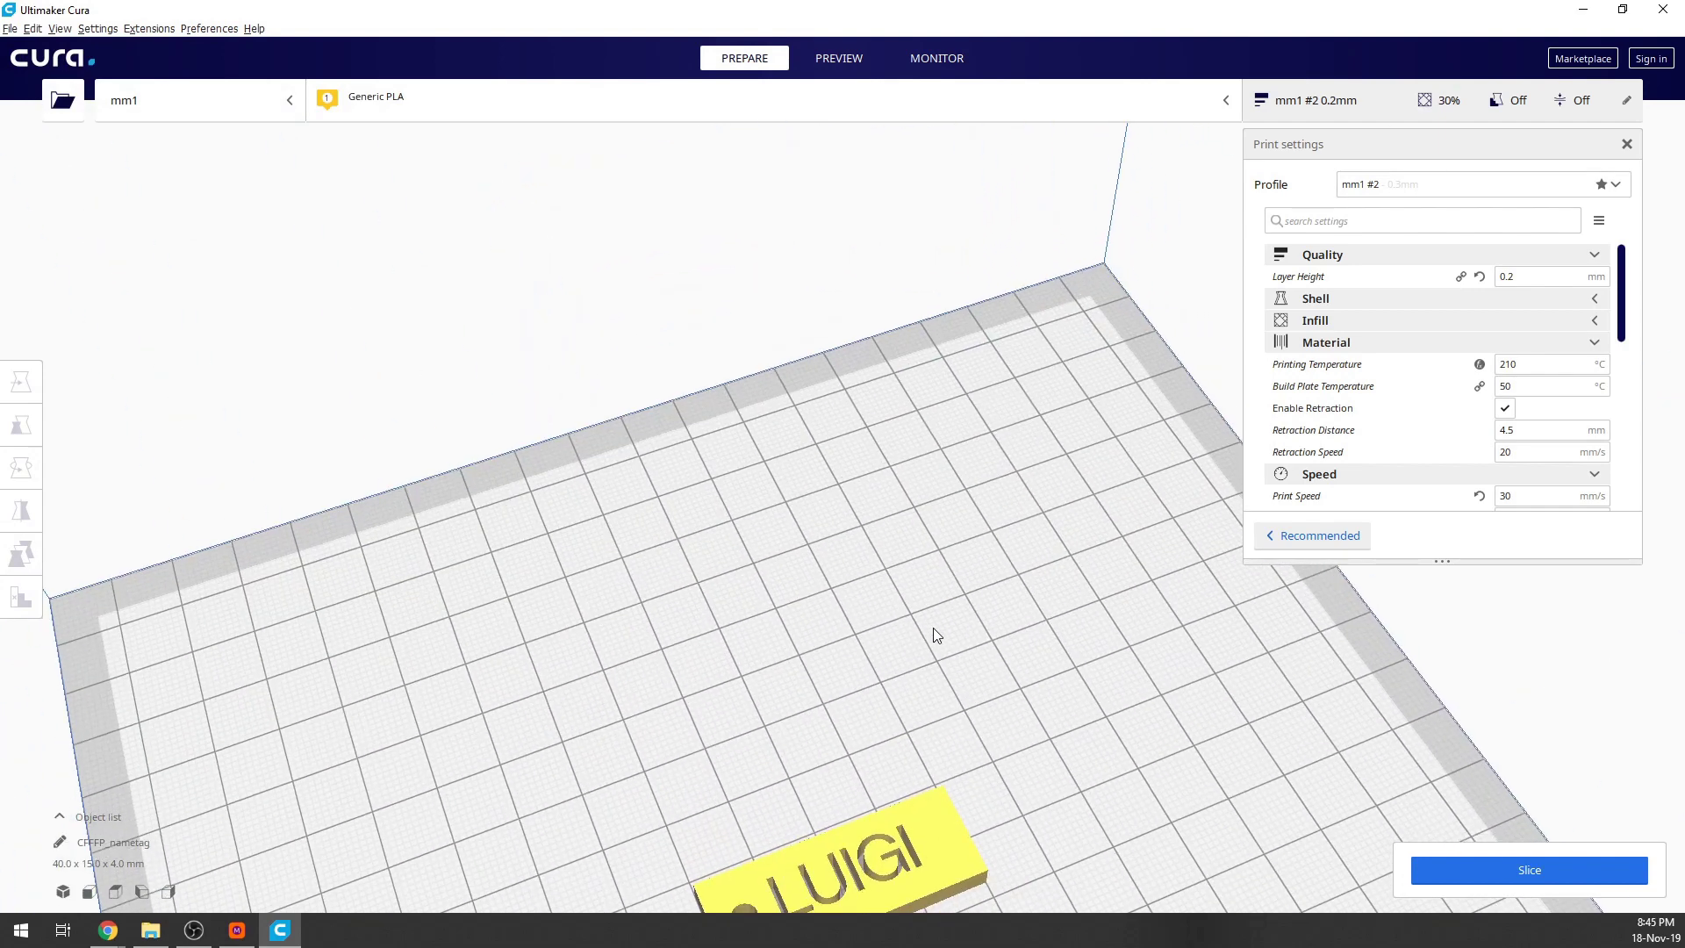
pyautogui.moveTo(934, 629); pyautogui.dragTo(772, 381, button='middle')
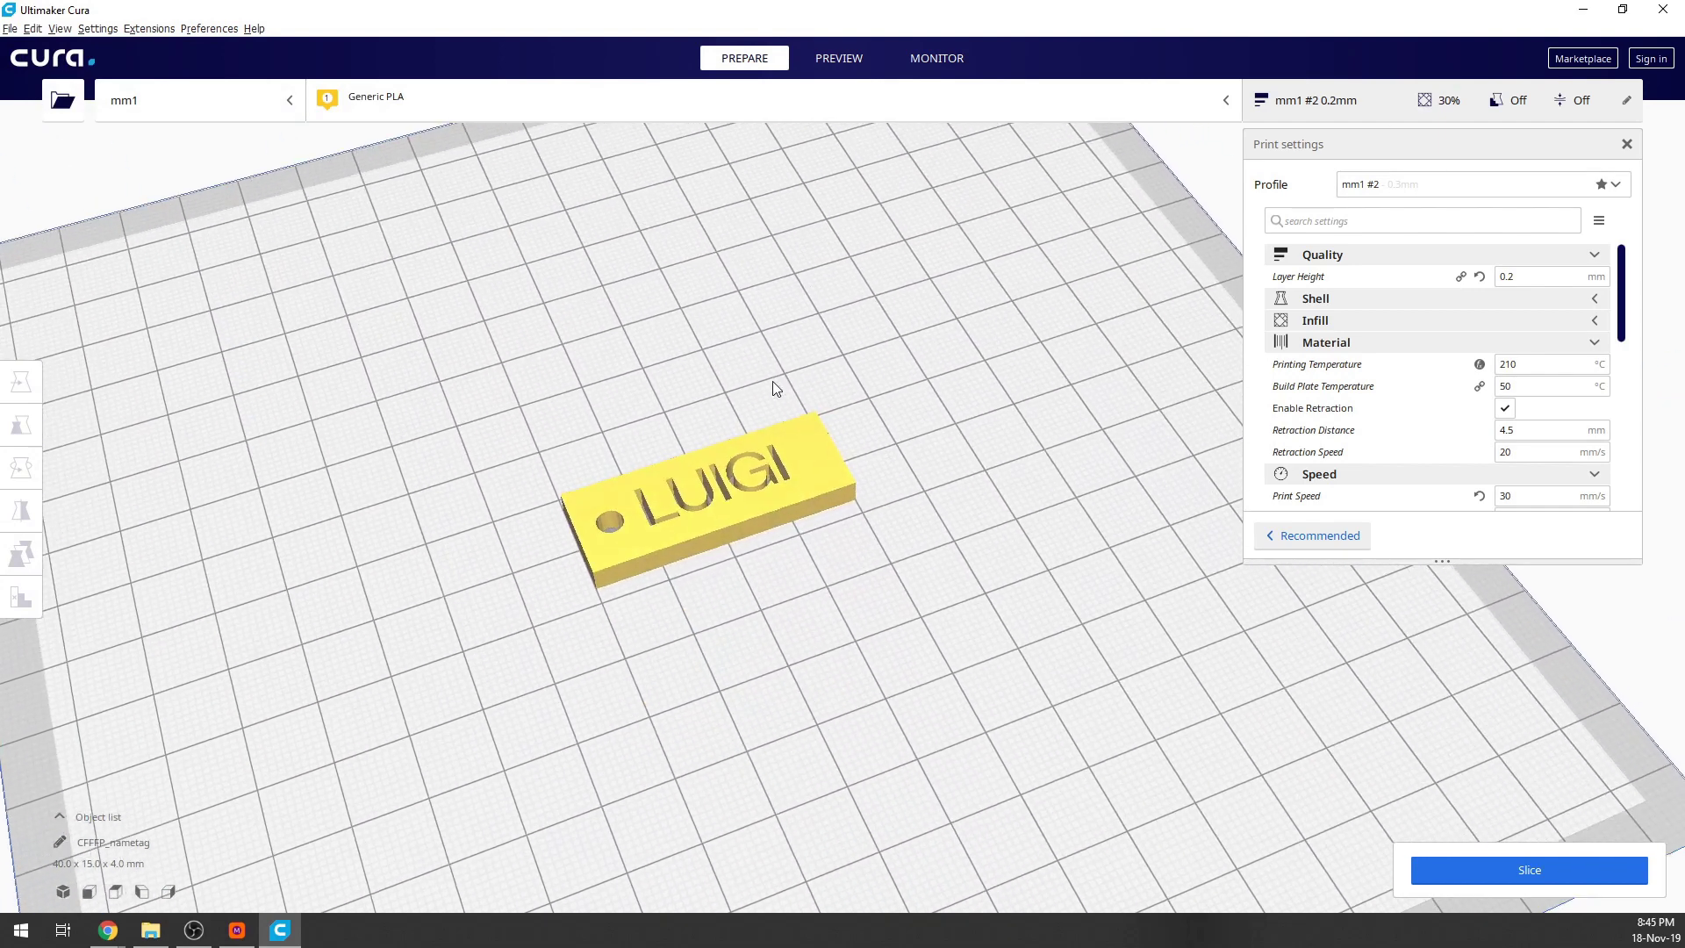
# Slice the name tag and inspect the sliced hole and cut-out text up close in the layer preview.
pyautogui.scroll(1, 772, 380)
pyautogui.moveTo(1416, 287)
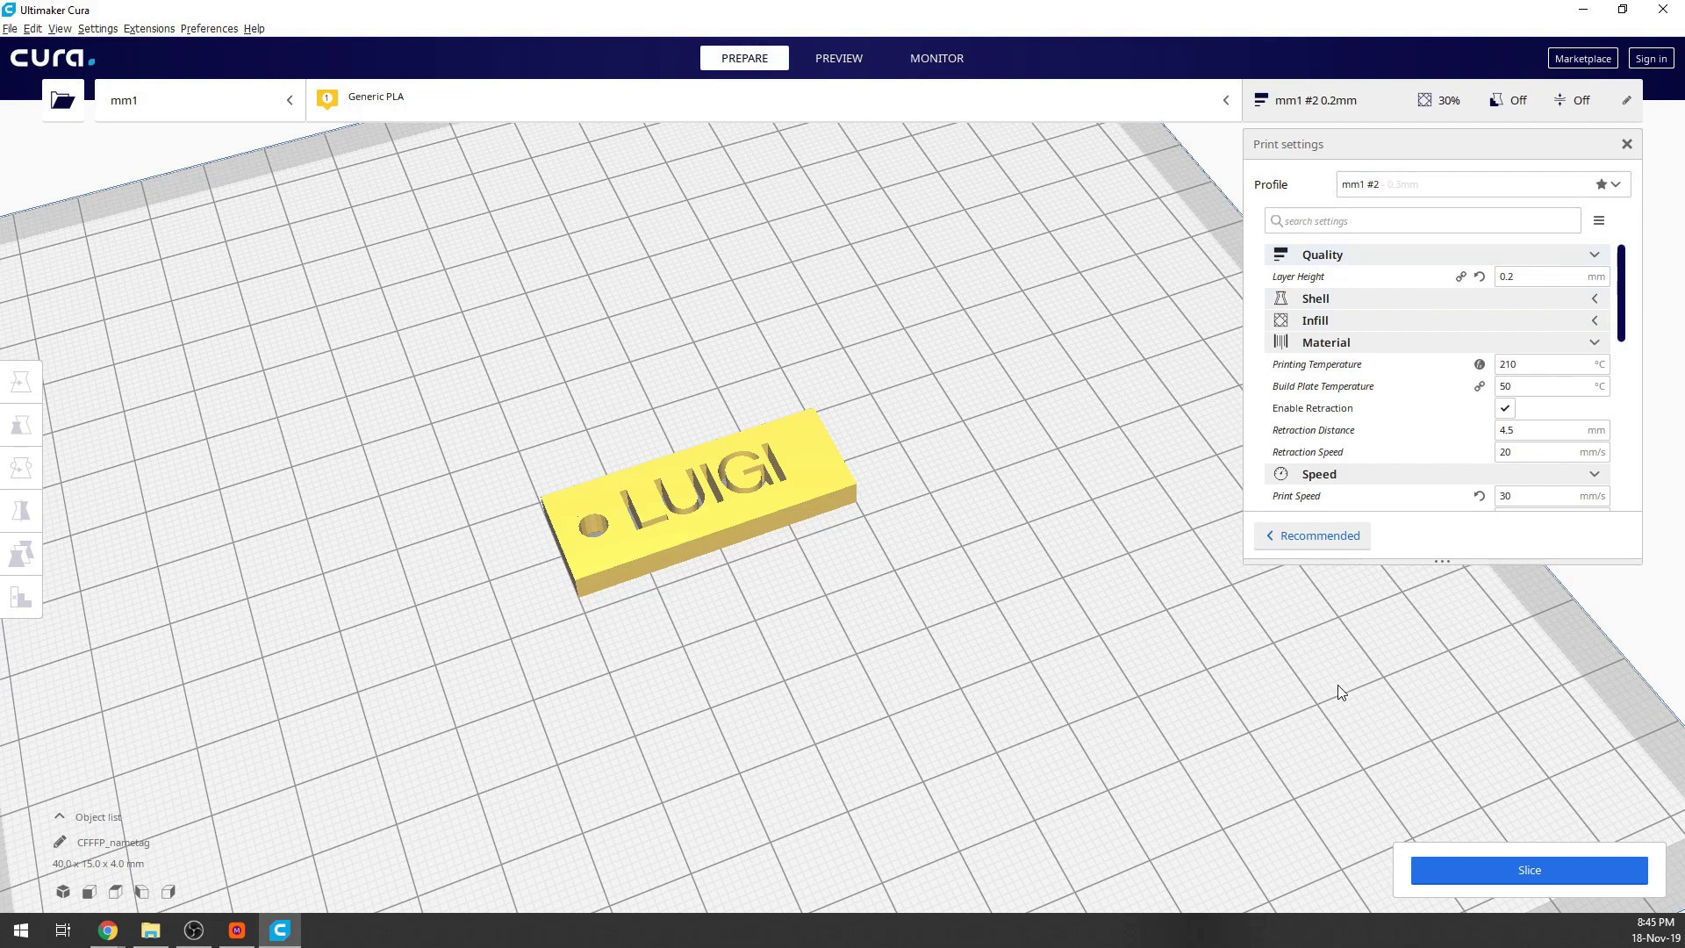
pyautogui.moveTo(888, 588); pyautogui.dragTo(1203, 707, button='right')
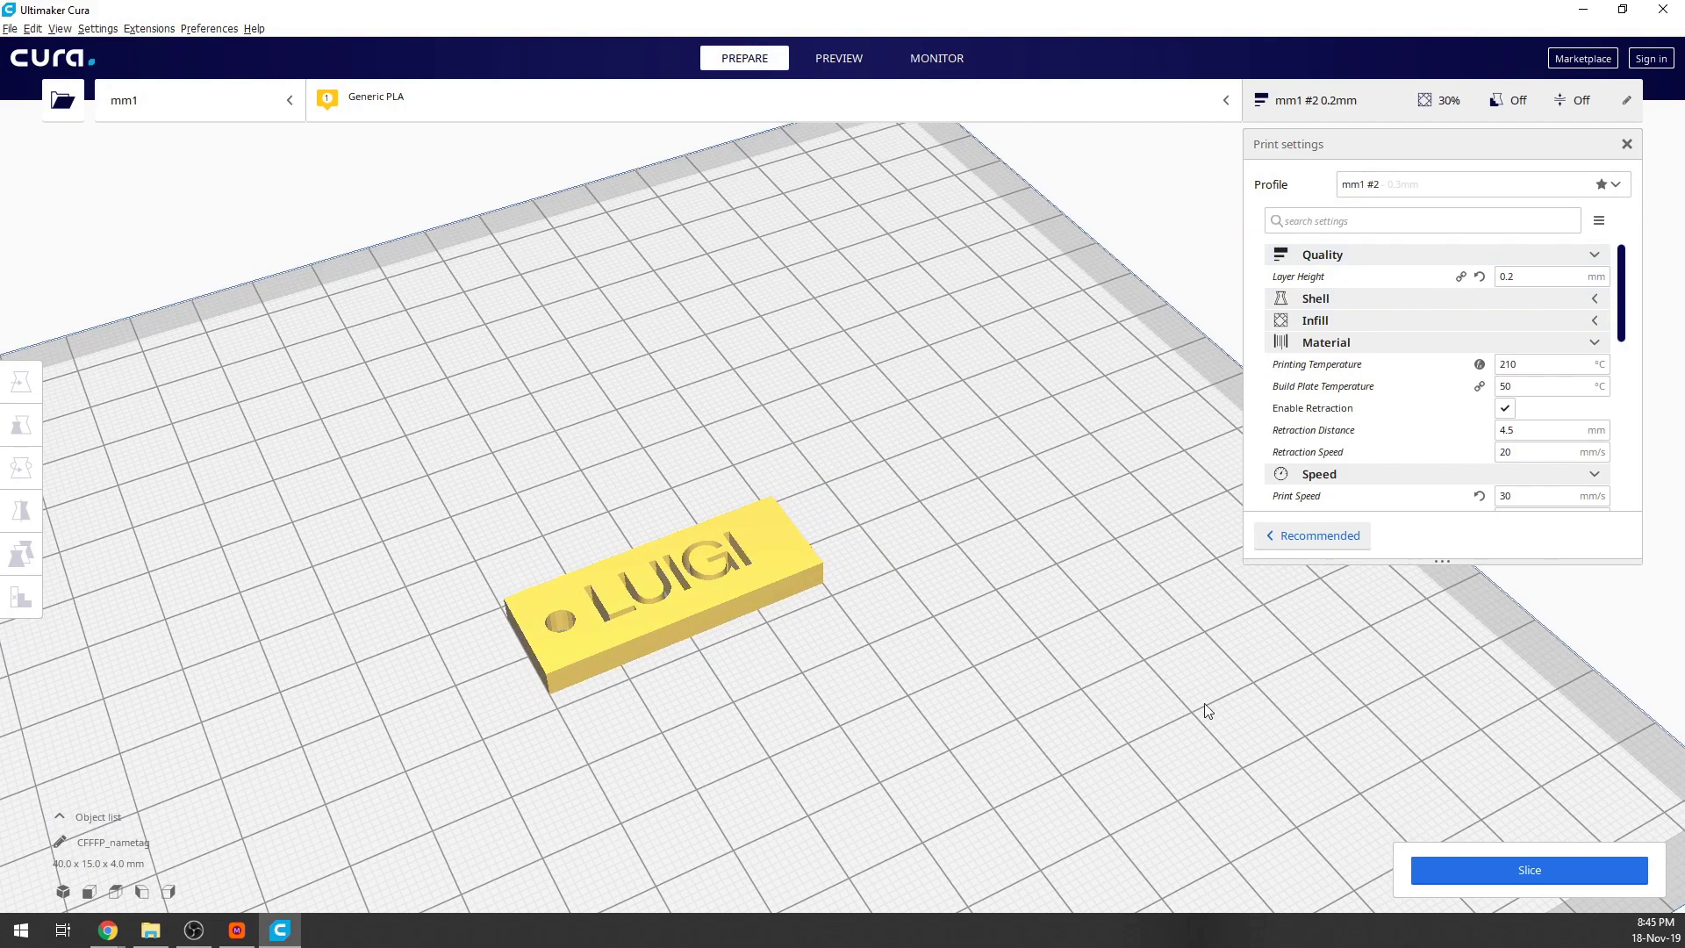
pyautogui.click(1509, 862)
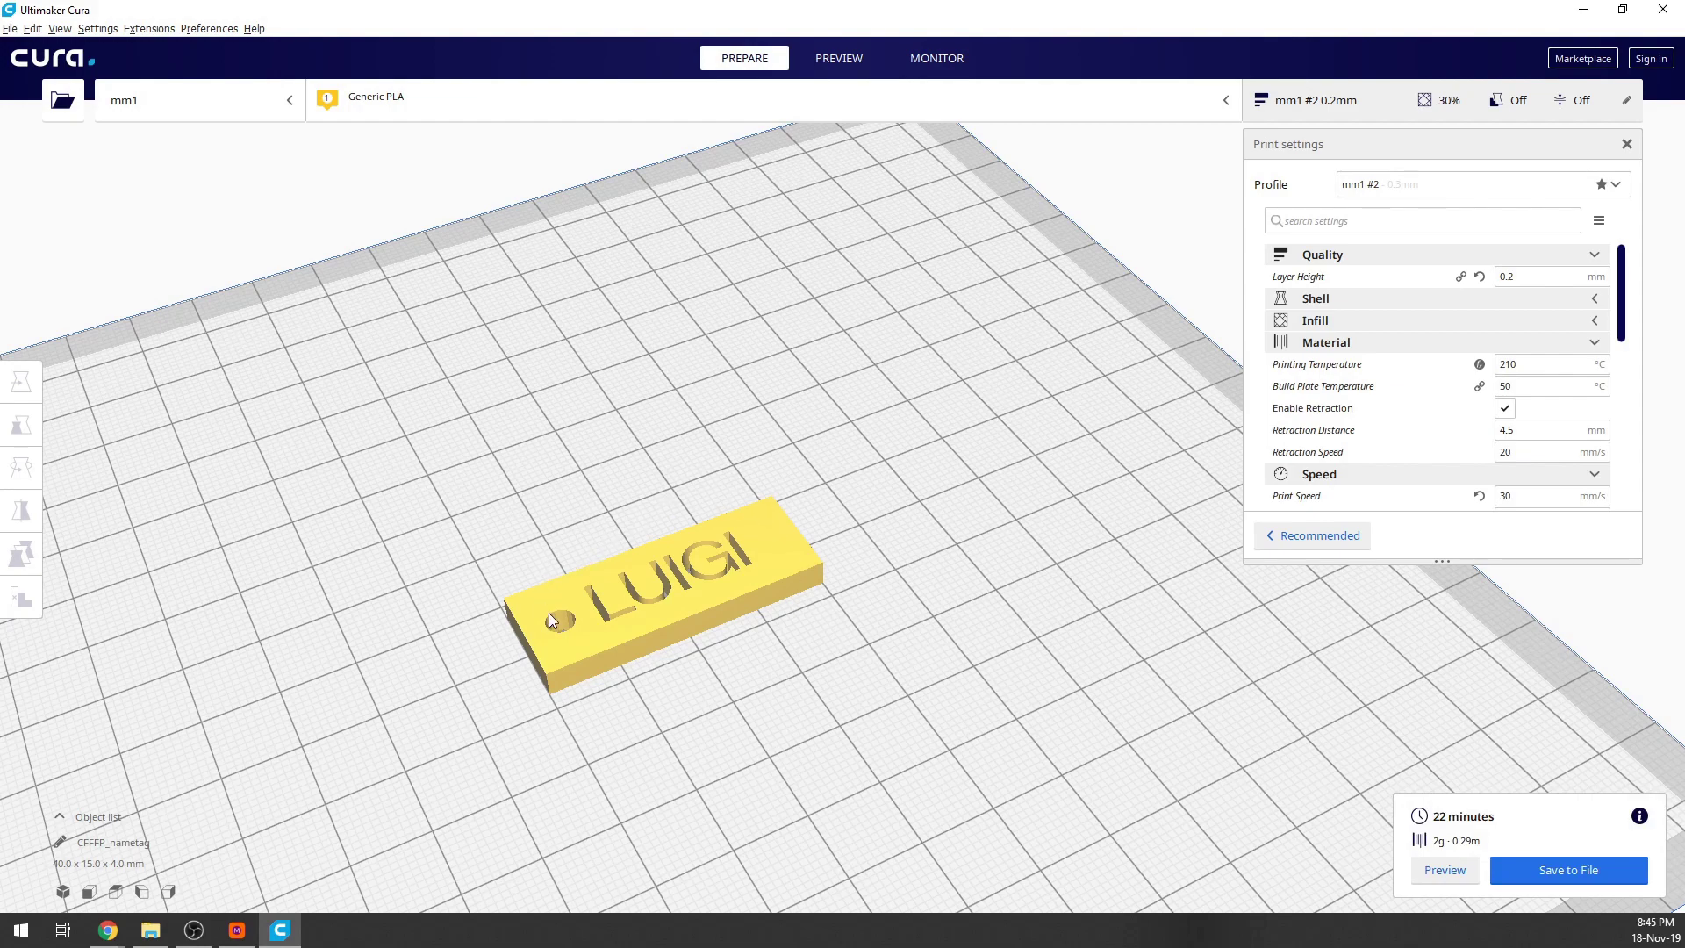
pyautogui.click(1444, 870)
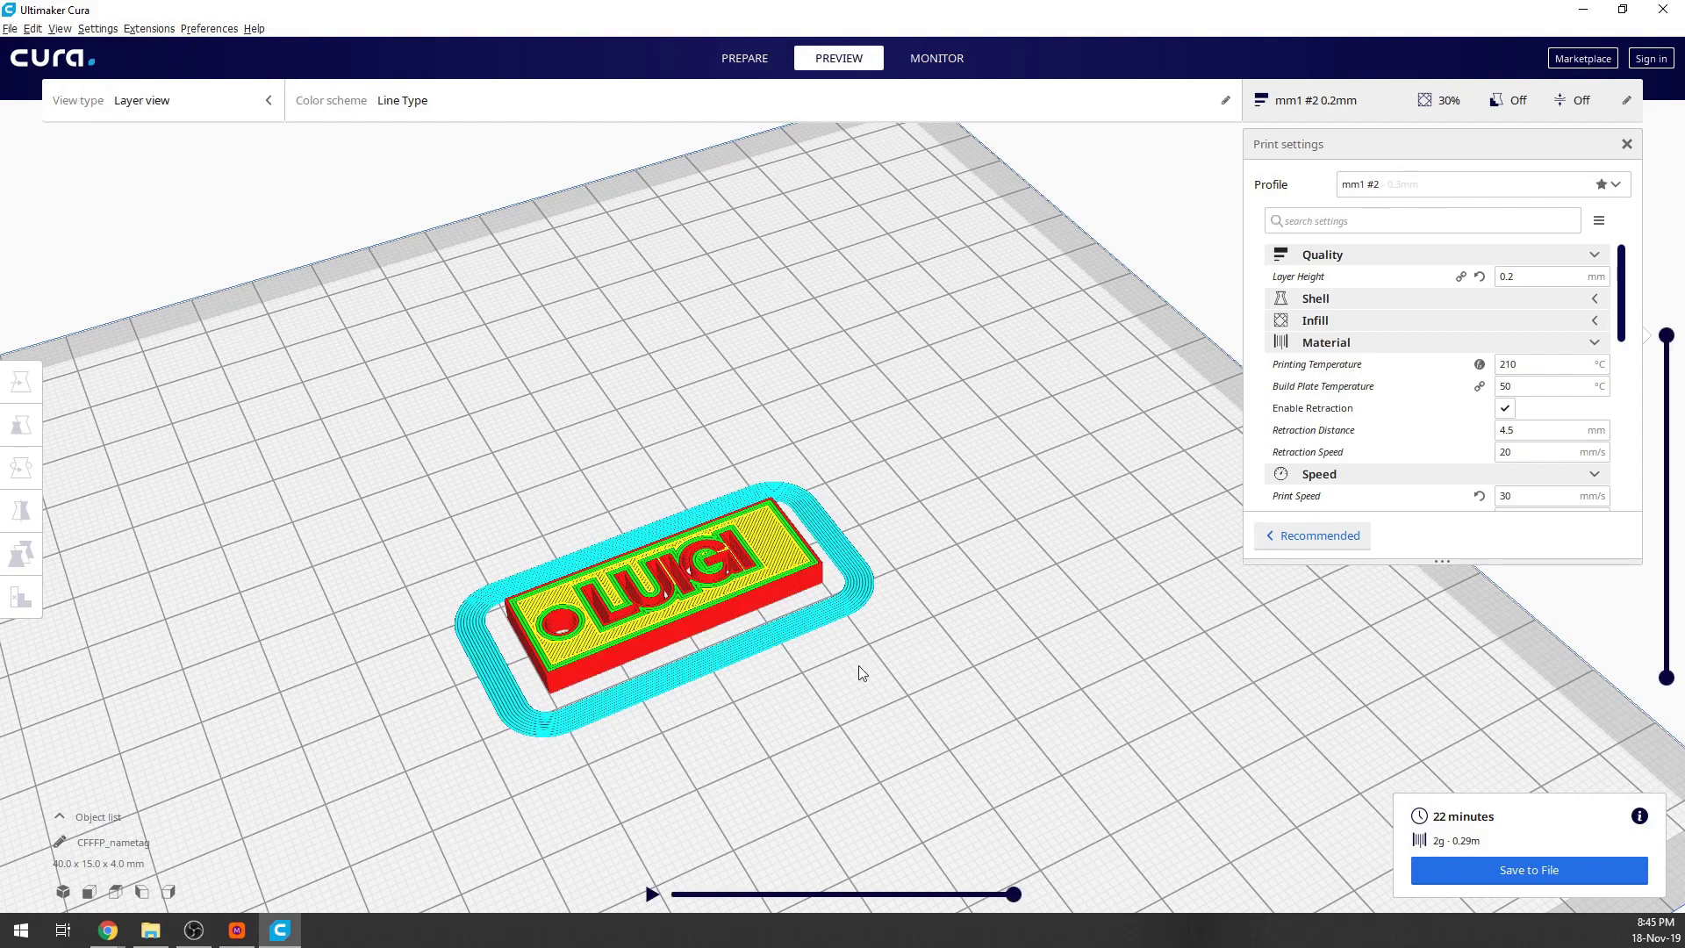
pyautogui.scroll(3, 591, 619)
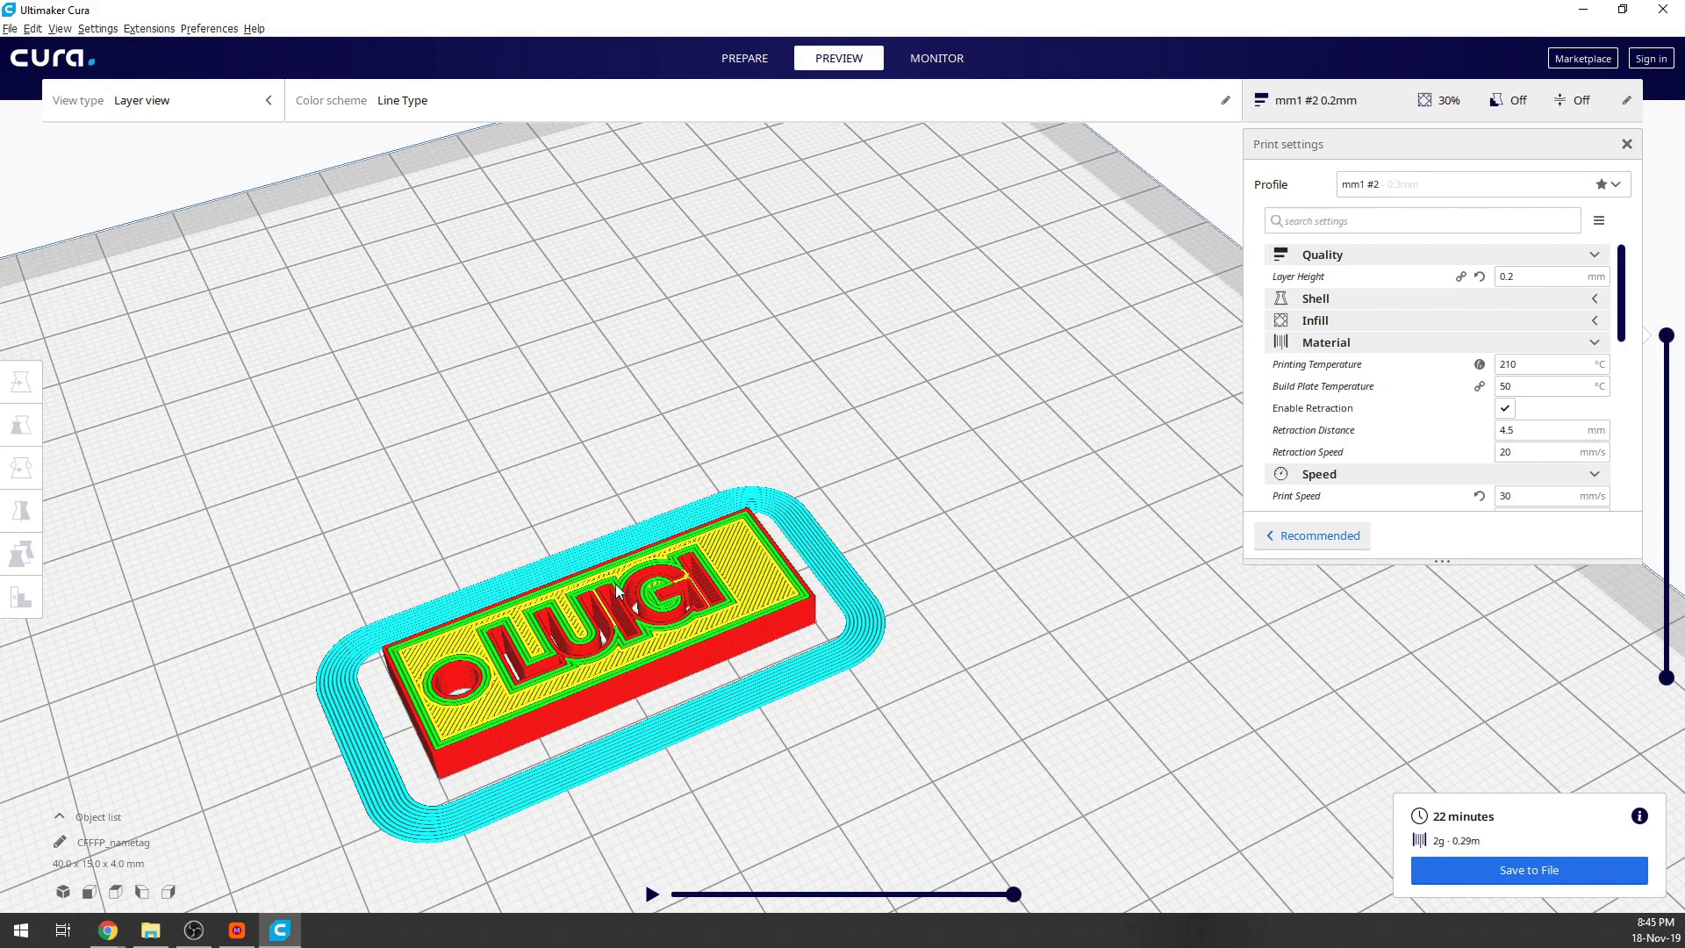
pyautogui.scroll(3, 660, 608)
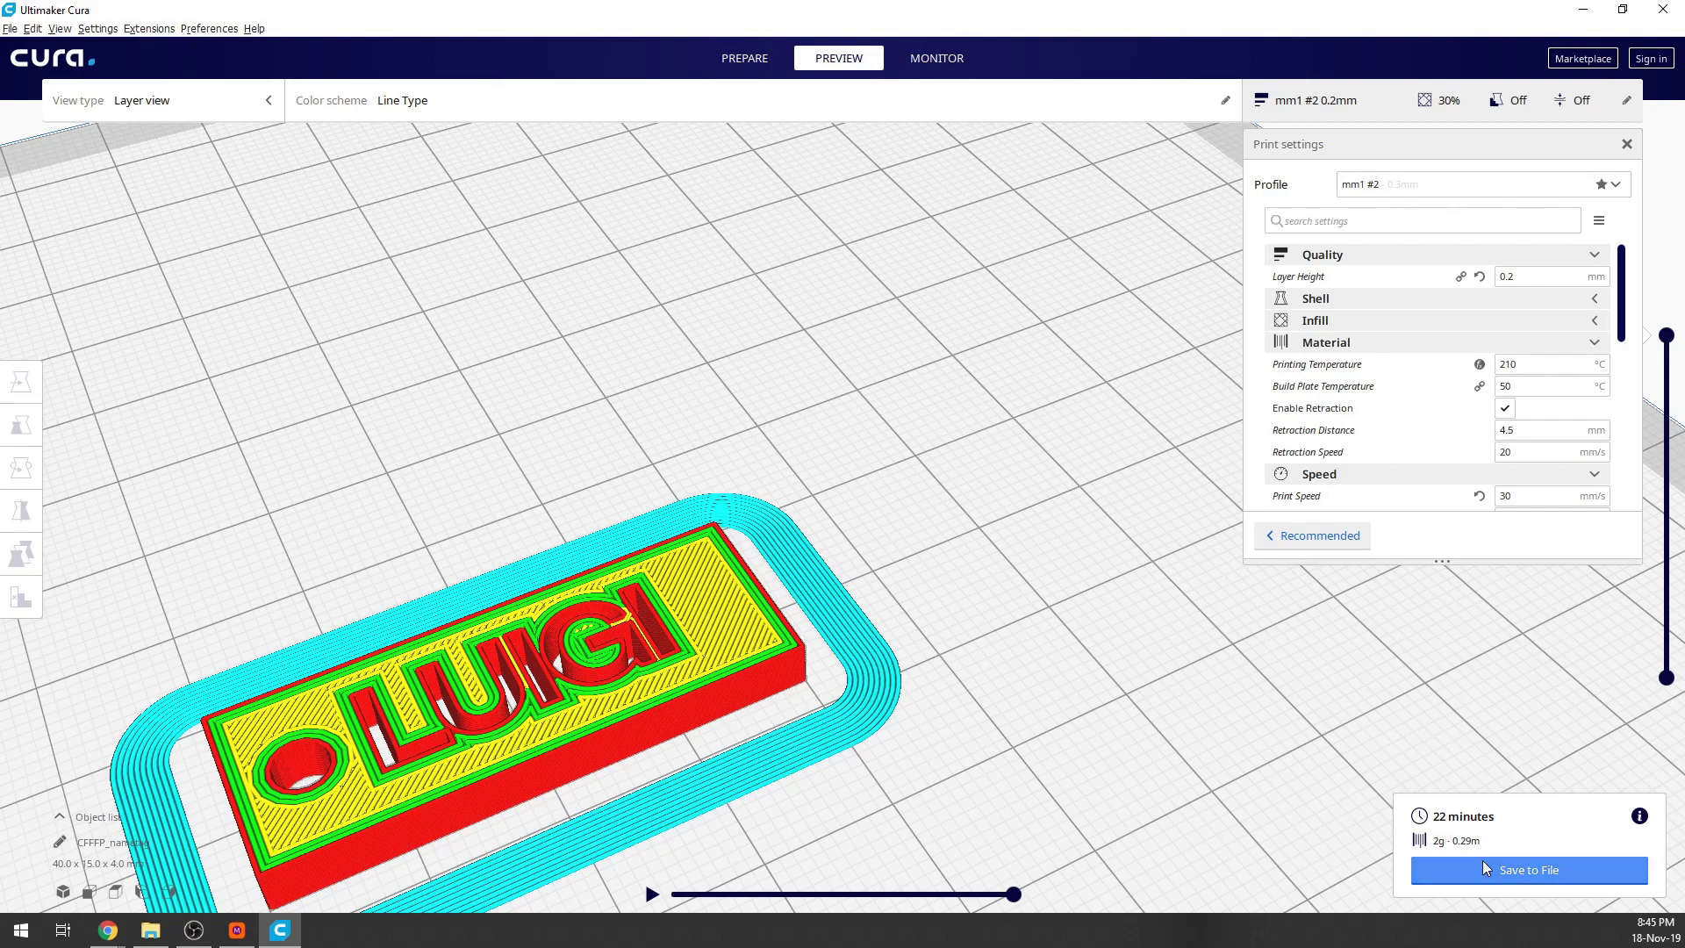
pyautogui.scroll(-3, 843, 474)
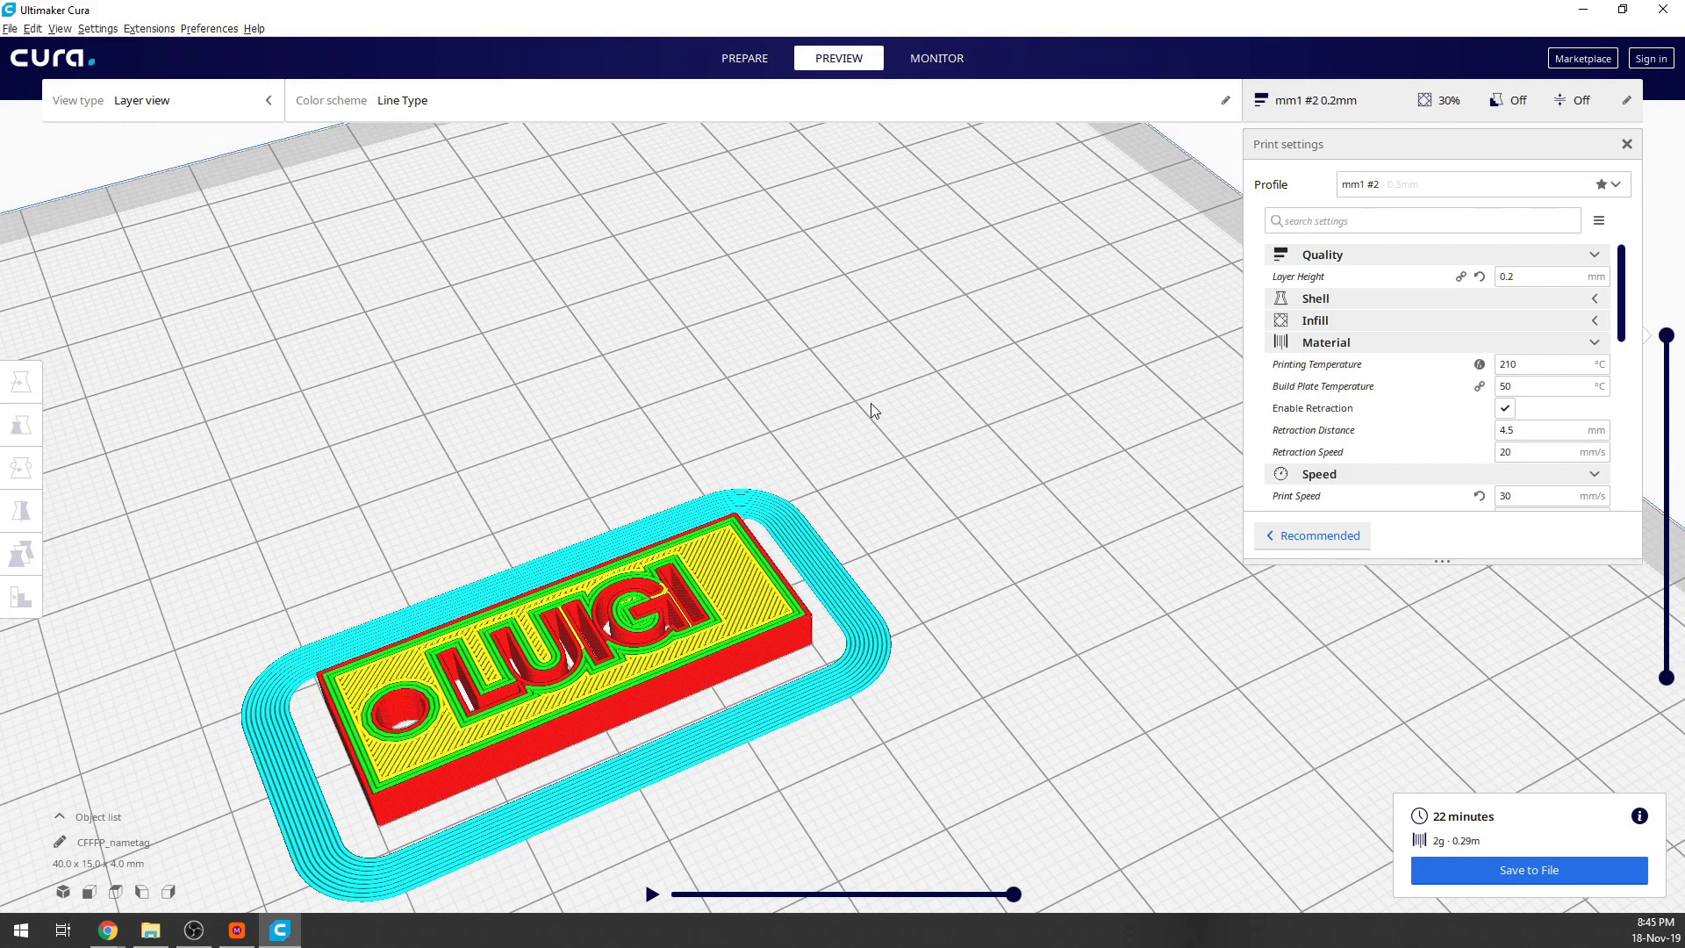
pyautogui.moveTo(870, 403); pyautogui.dragTo(846, 464, button='right')
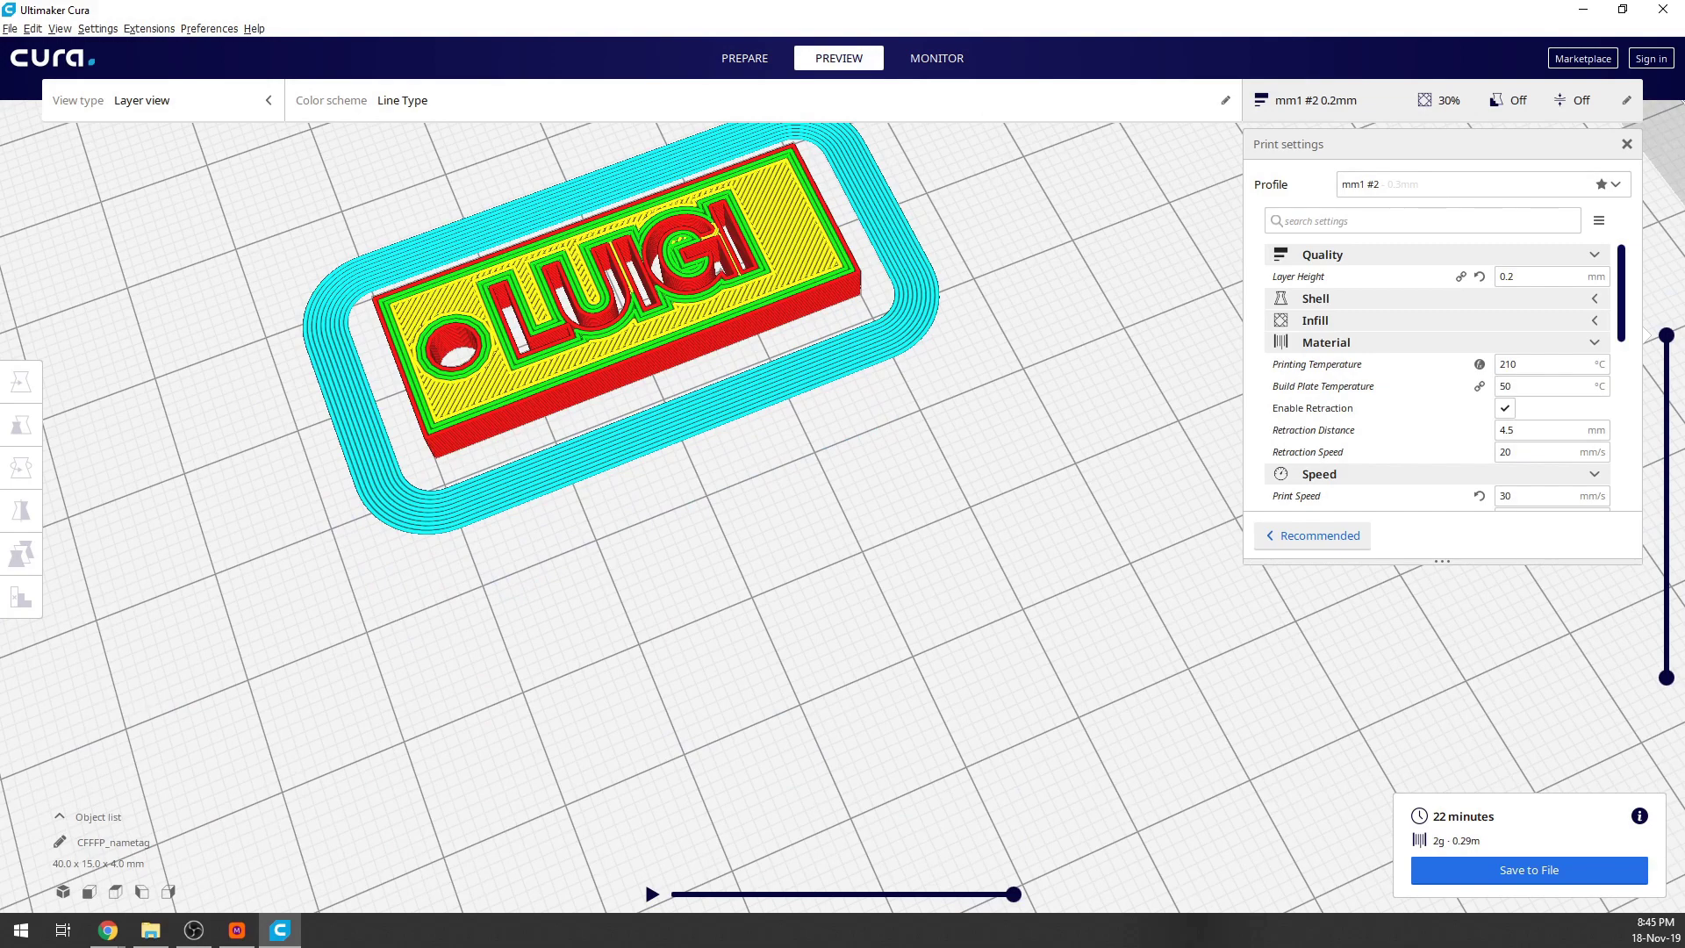